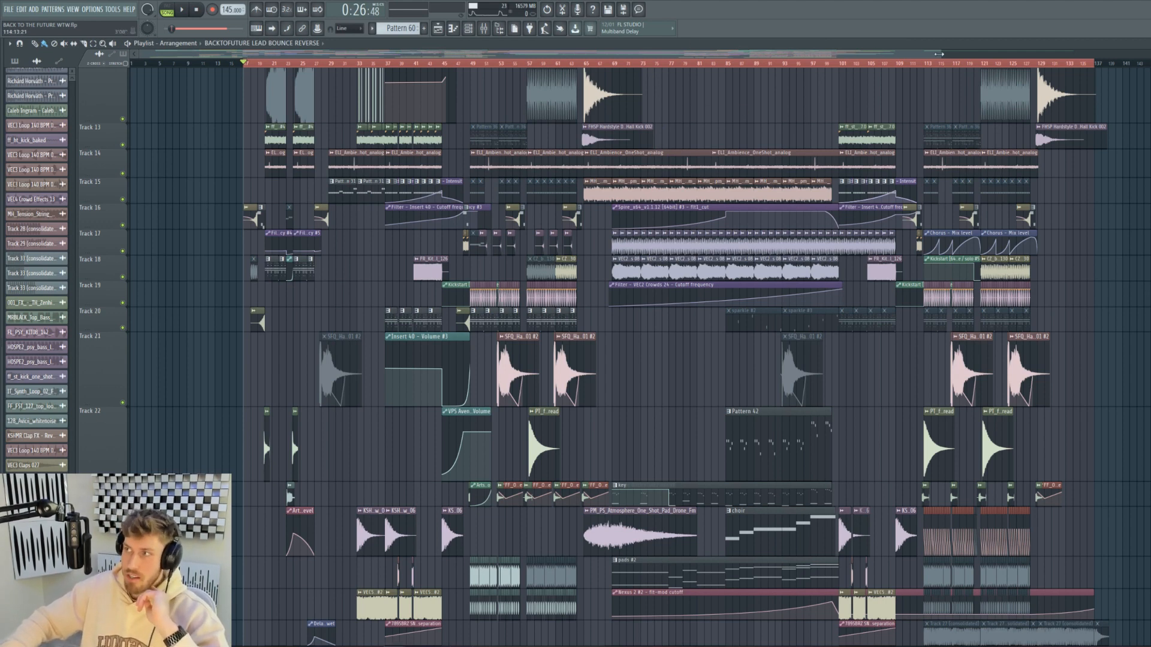
Switch to SoundCloud in the browser and play the Miracle techno mix from about 1:43, pausing after a short listen.
drag(939, 54, 980, 71)
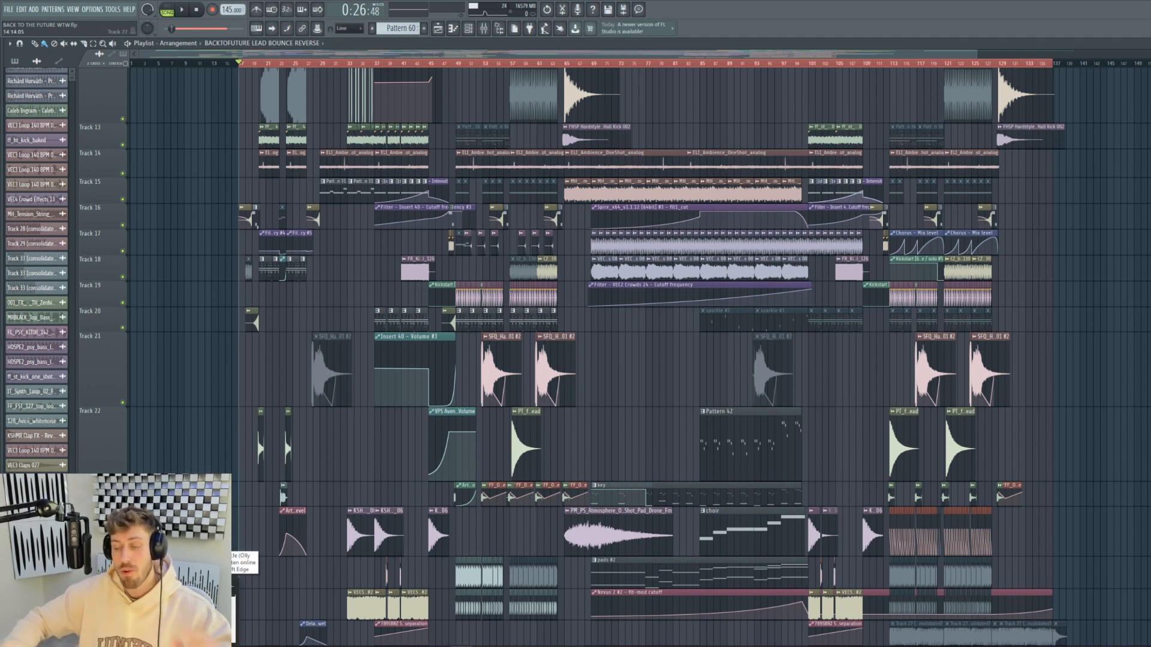
click(174, 605)
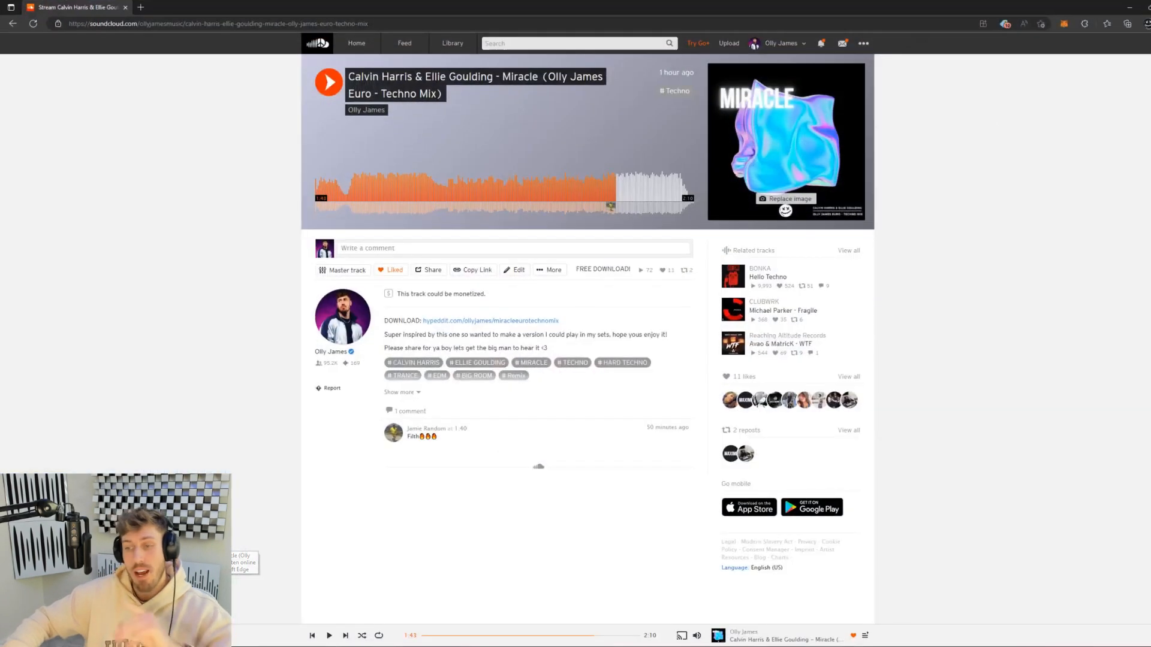
click(604, 191)
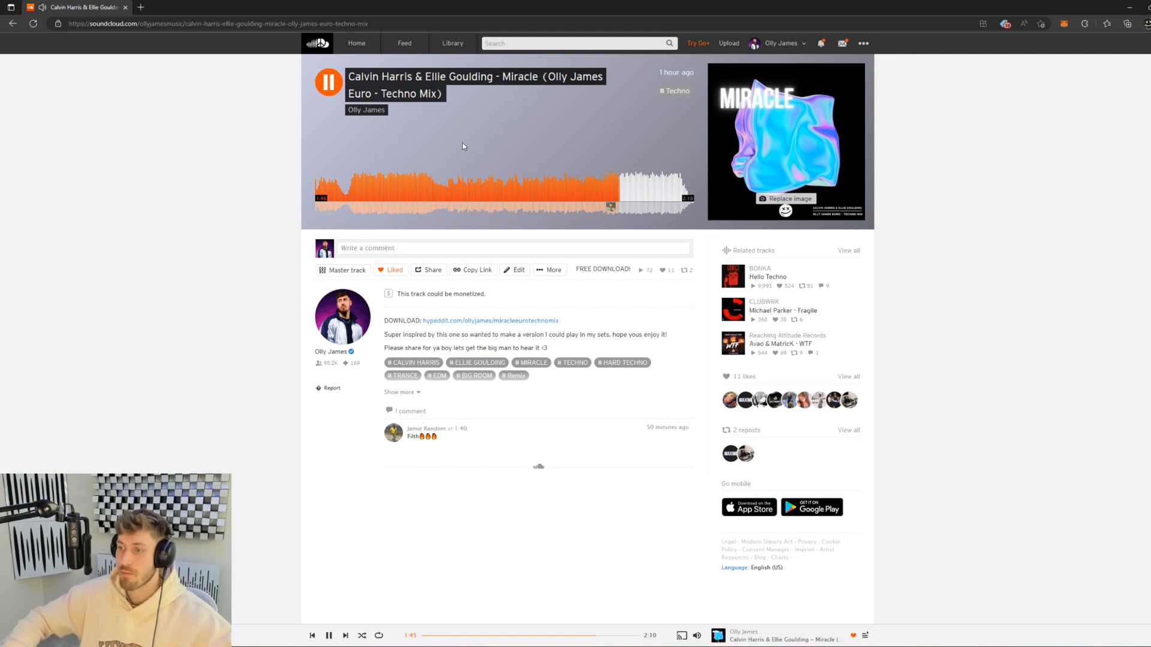
key(space)
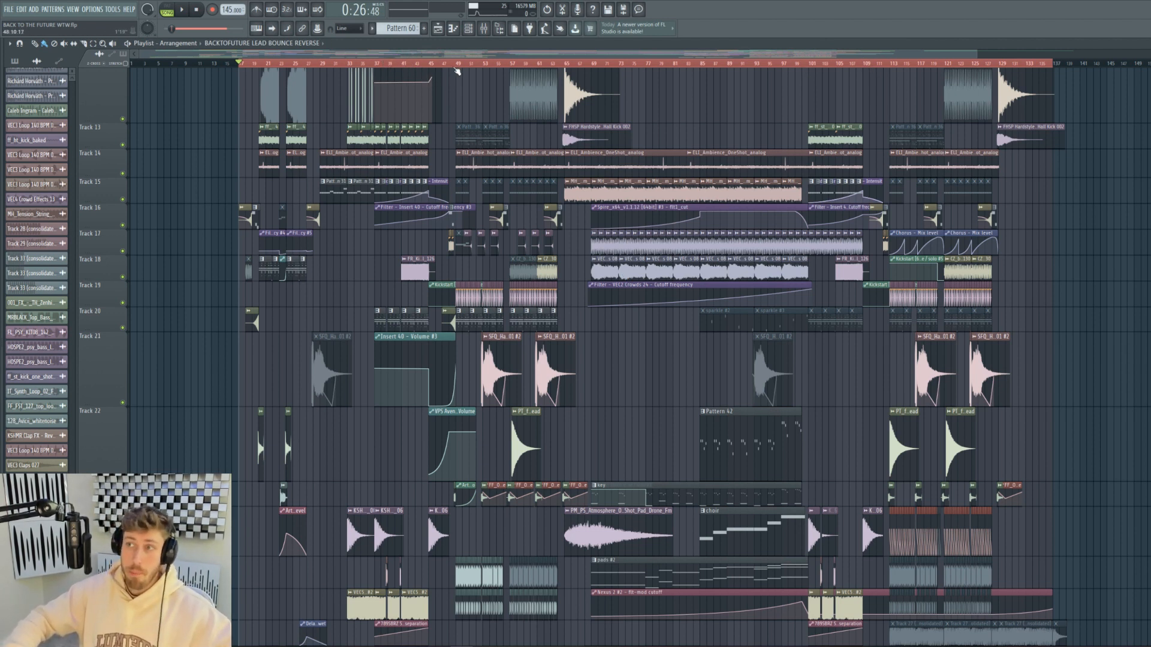
Play the arrangement from the first drop at about bar 49 and stop playback.
click(457, 68)
key(space)
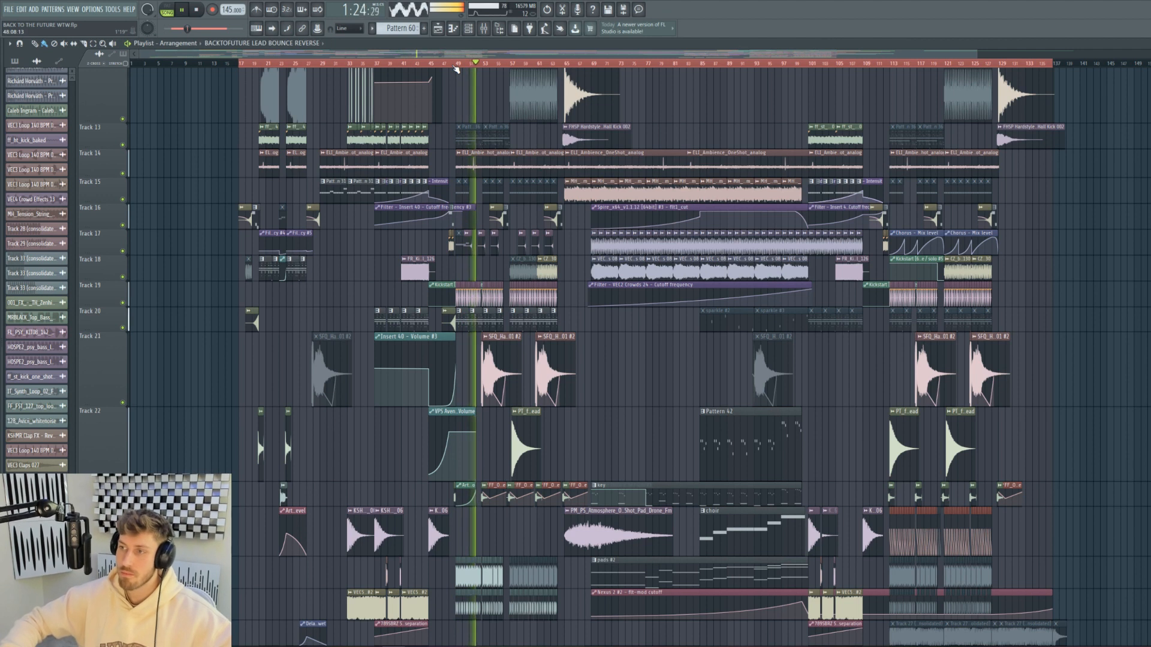
key(space)
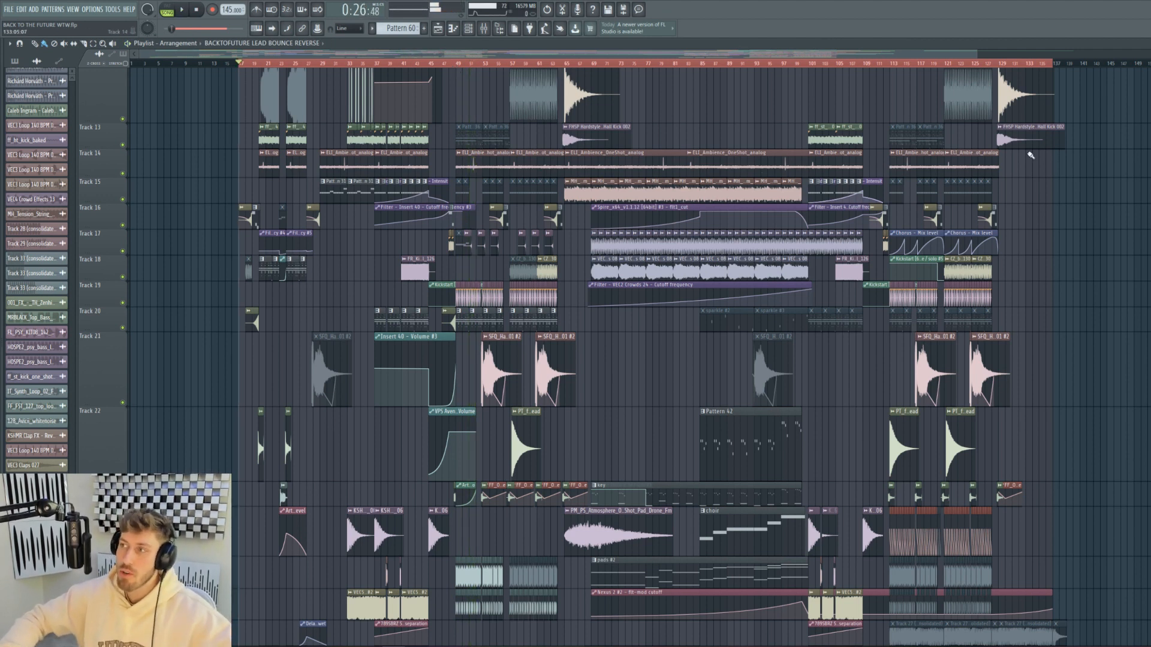
Play the second drop from bar 113 and open the Pattern 55 clip on Track 49 in the piano roll.
click(893, 63)
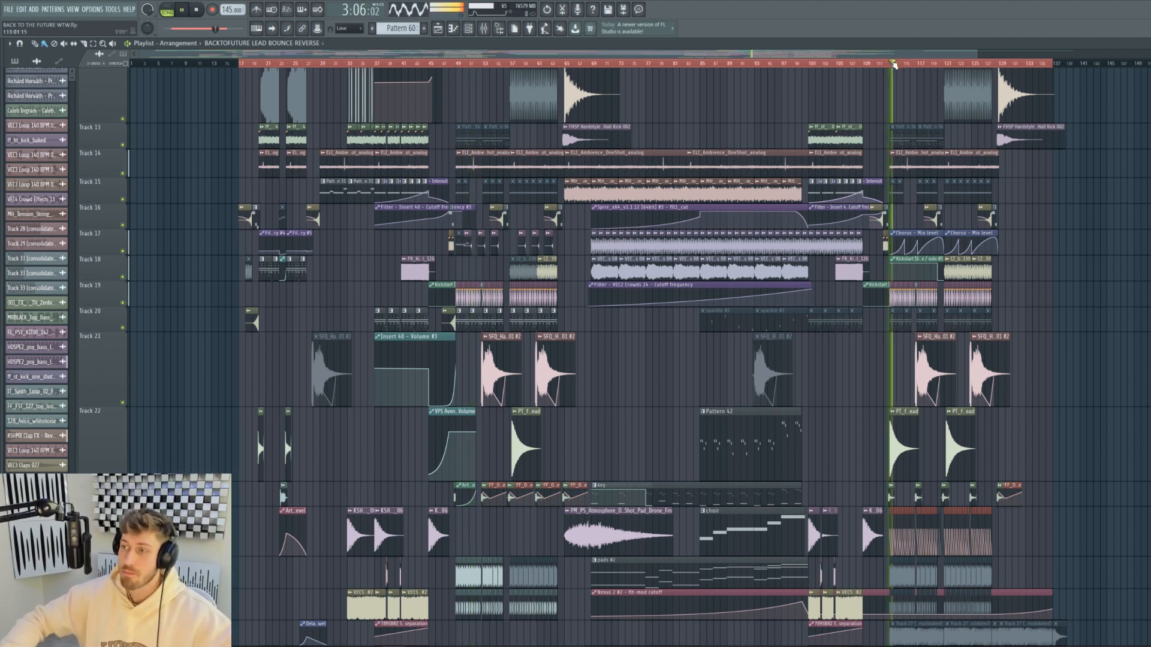
scroll(937, 162, down, 8)
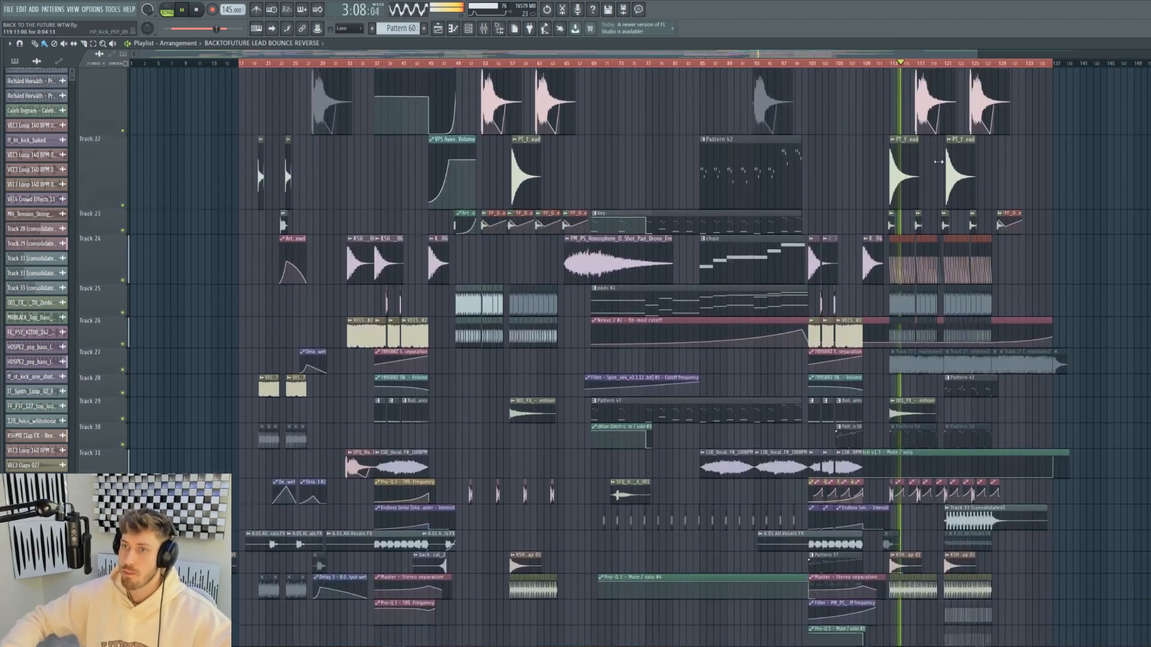
scroll(936, 161, down, 12)
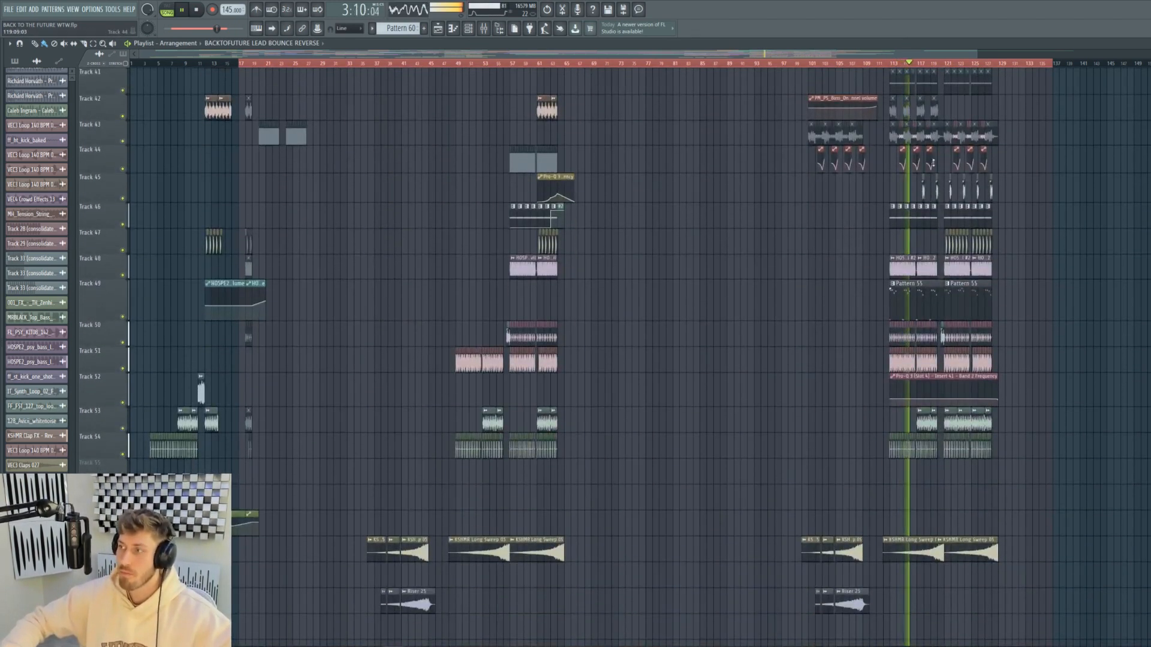
double_click(953, 284)
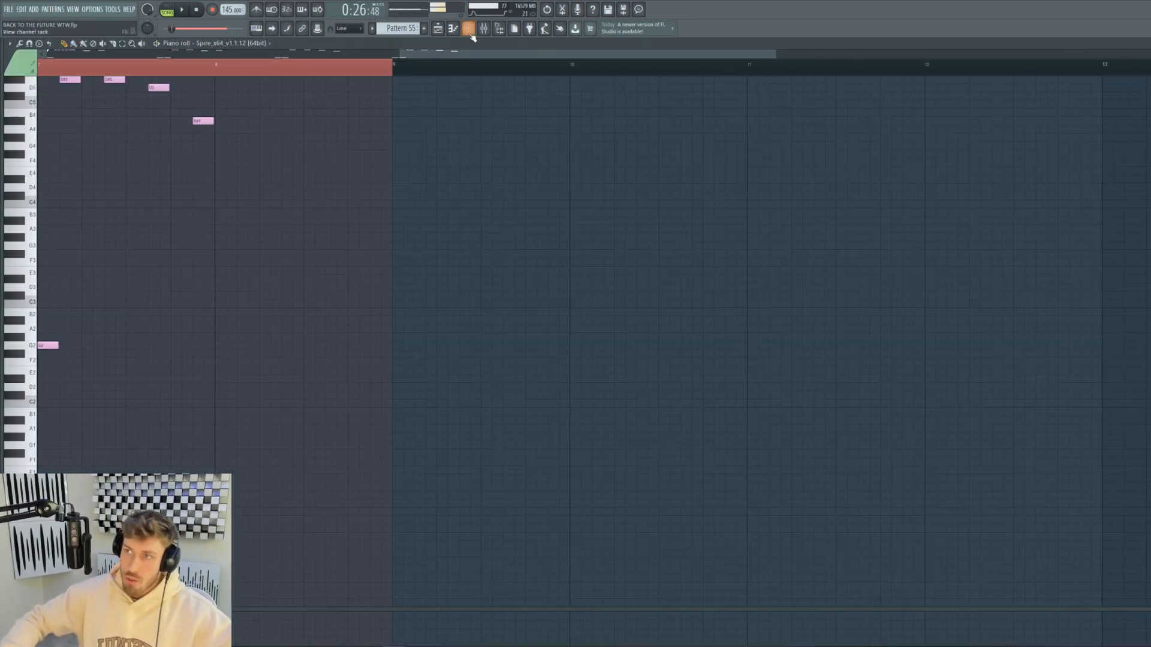
Show Pattern 55's channels in the channel rack and open the notes of Spire #2 in the piano roll from bar 1.
click(468, 28)
scroll(458, 311, down, 8)
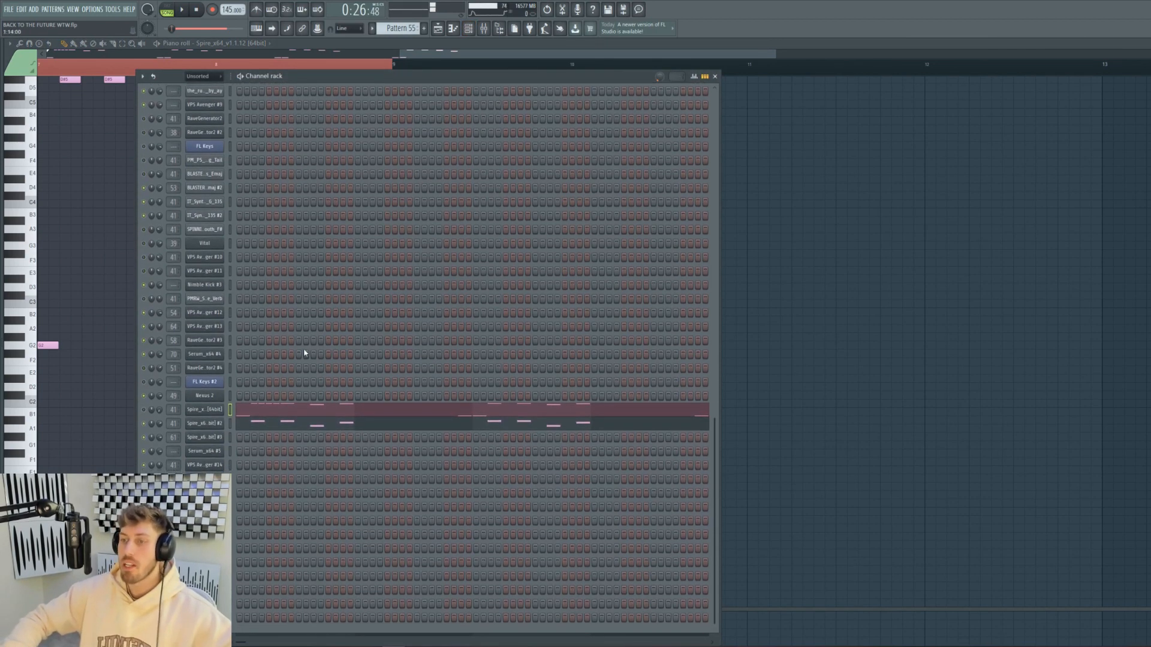
right_click(228, 424)
click(243, 424)
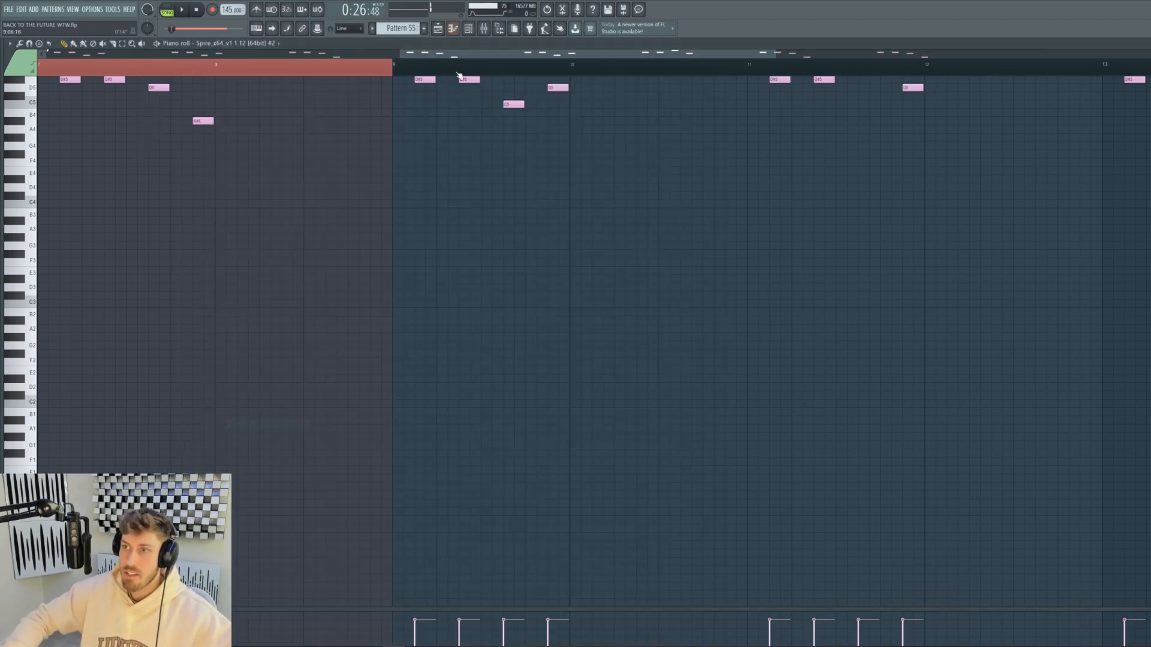
drag(423, 54, 1144, 129)
Open the Spire #2 synth from the channel rack, switch playback to pattern mode and audition Pattern 55.
click(469, 29)
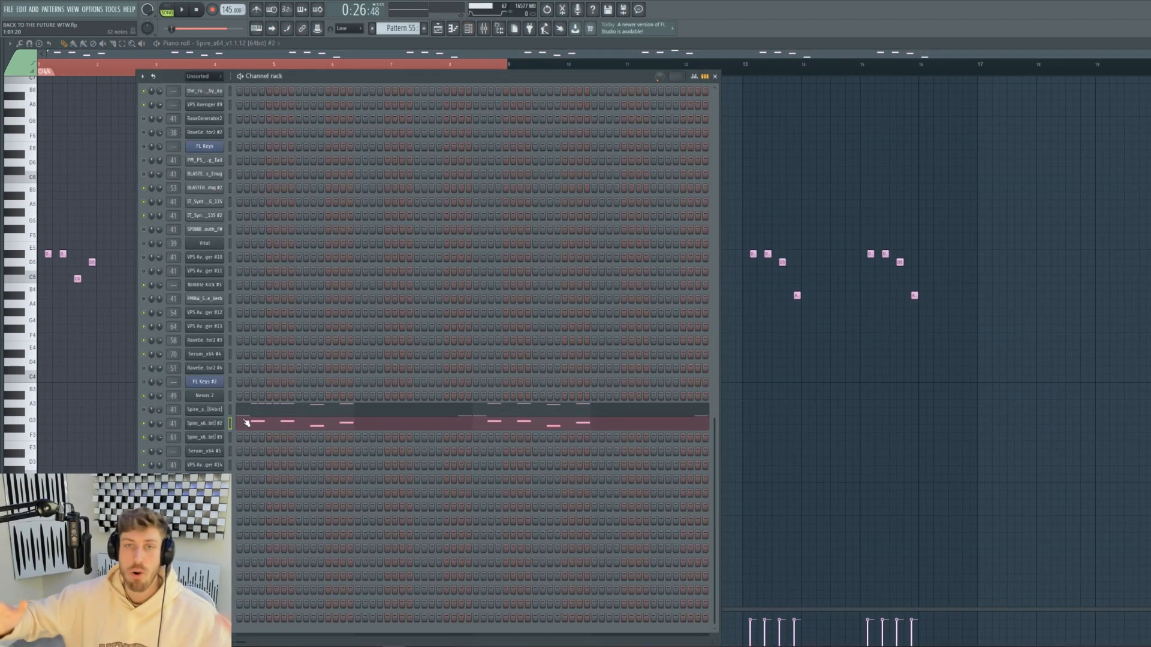
click(210, 424)
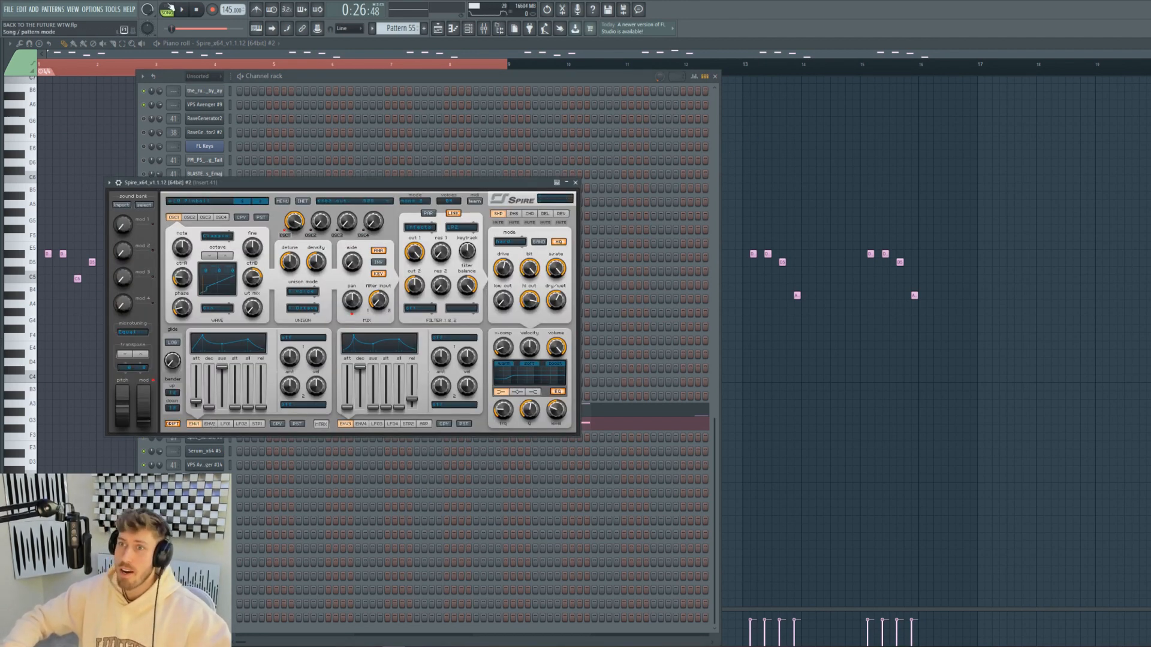
click(169, 9)
click(182, 9)
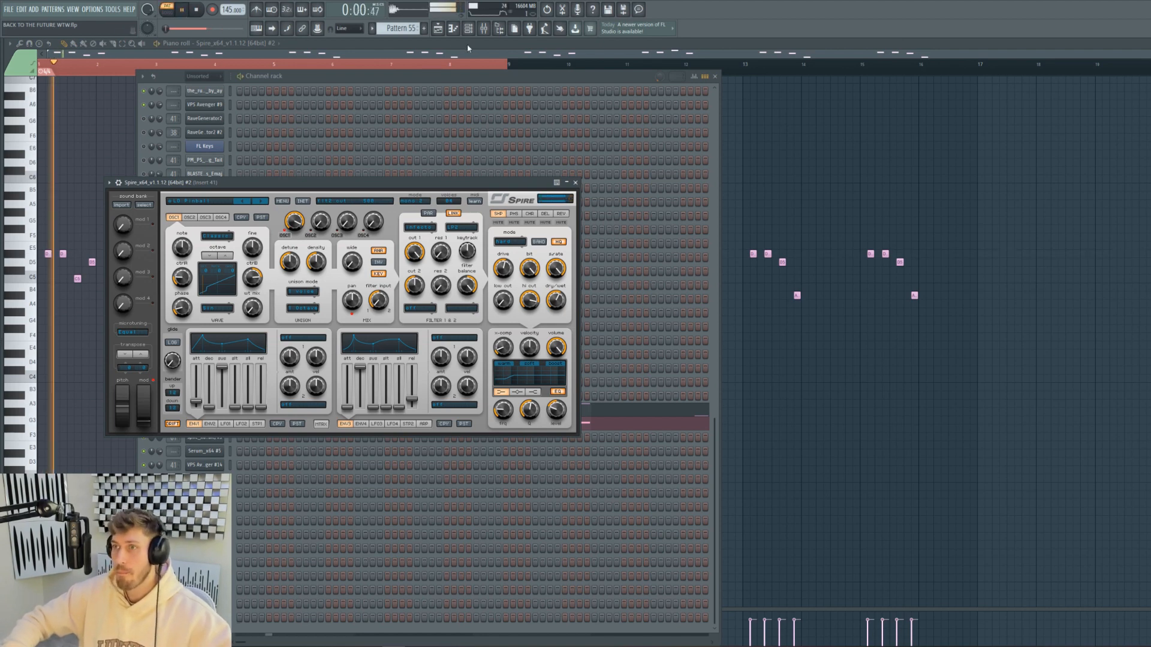
key(space)
Open and reposition the mixer, bring inserts 40 and 41 into view, and play Pattern 55 to check their levels.
click(483, 30)
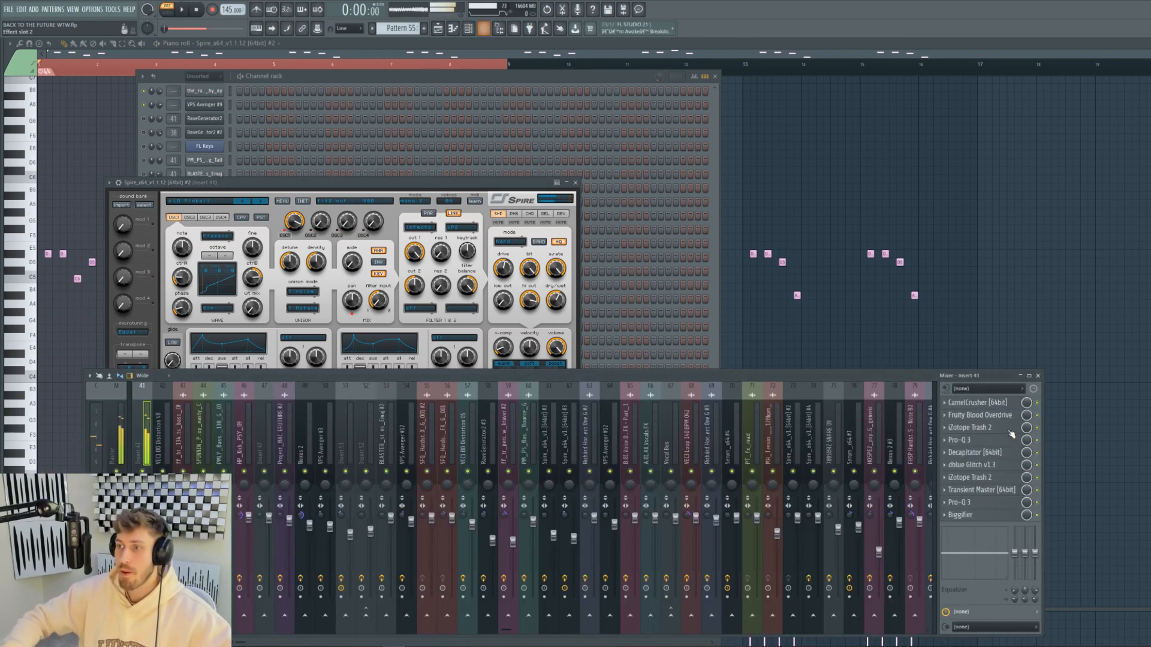
drag(246, 374, 357, 369)
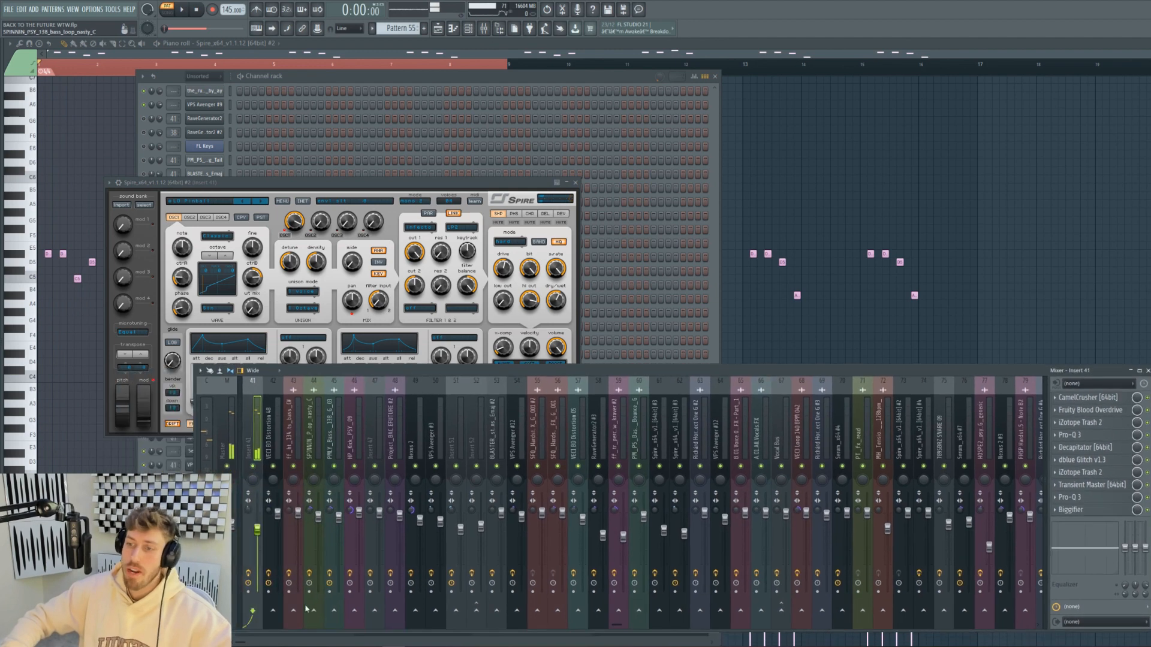
drag(614, 632, 474, 632)
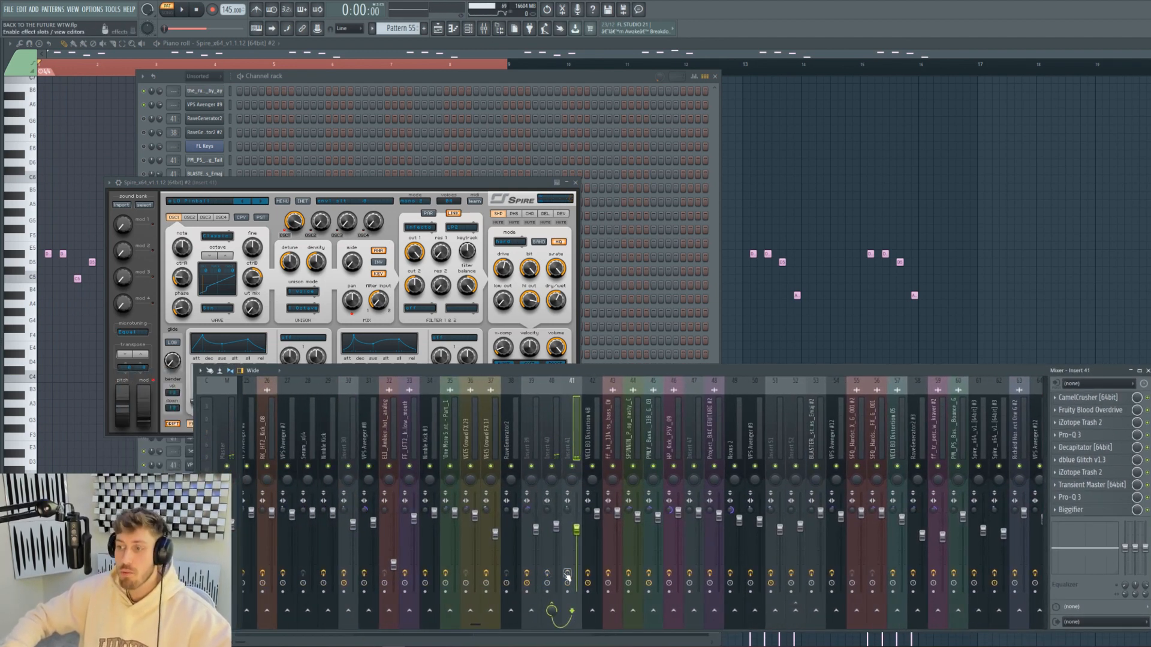
click(183, 10)
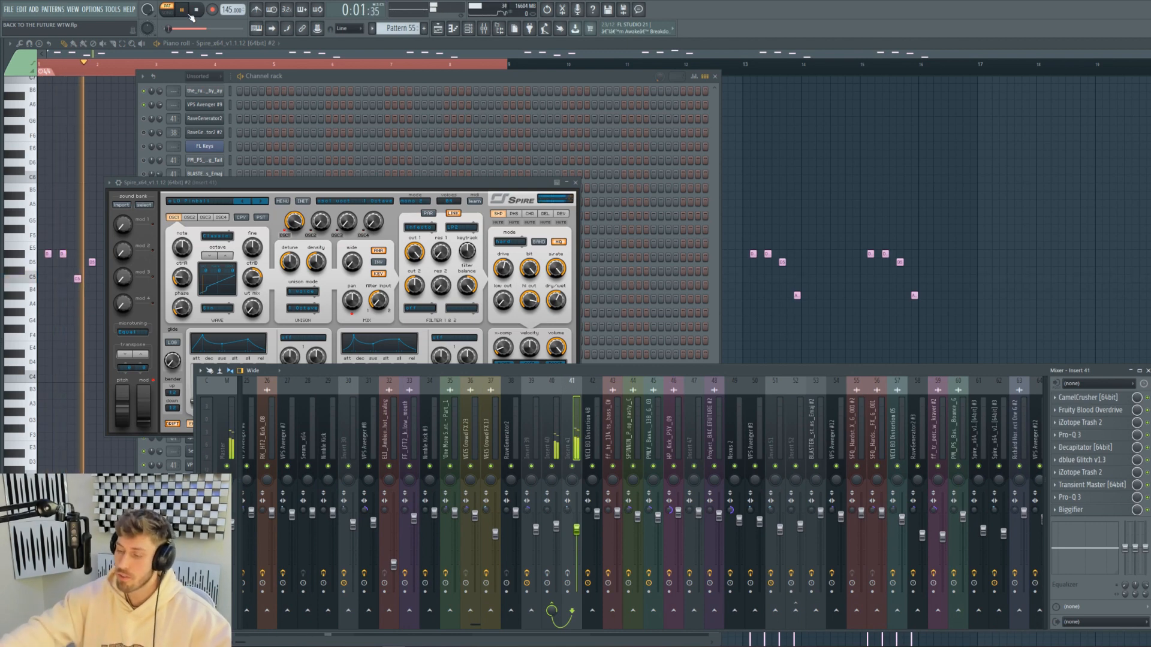
key(space)
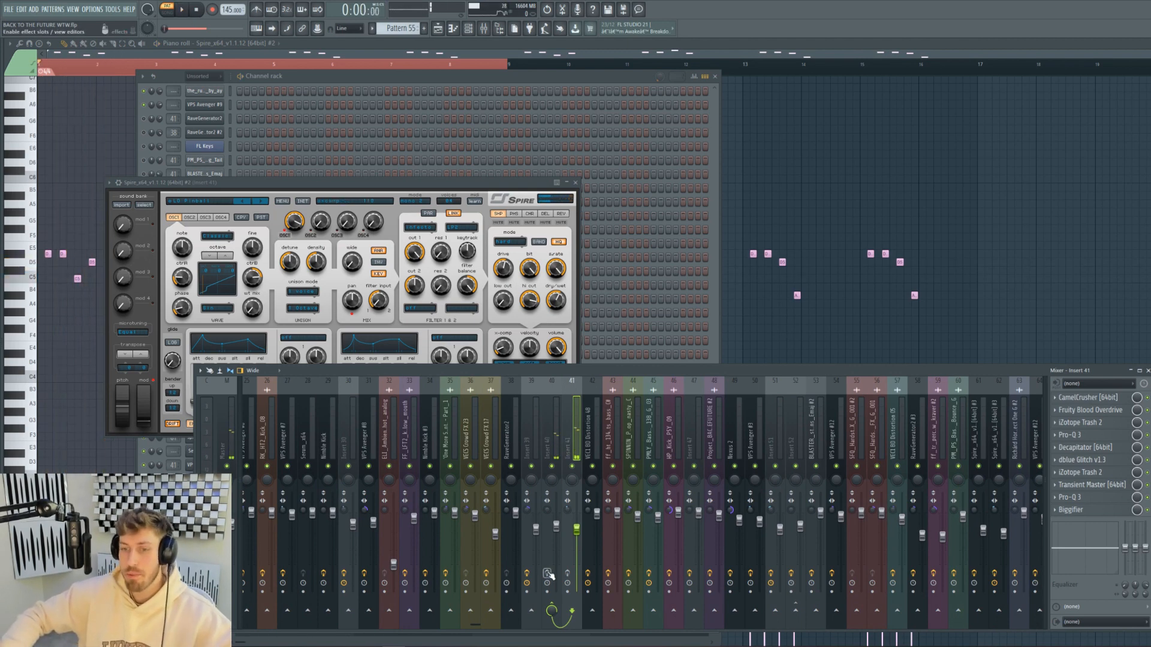
Play Pattern 55 again, return to the playlist and stop playback.
key(space)
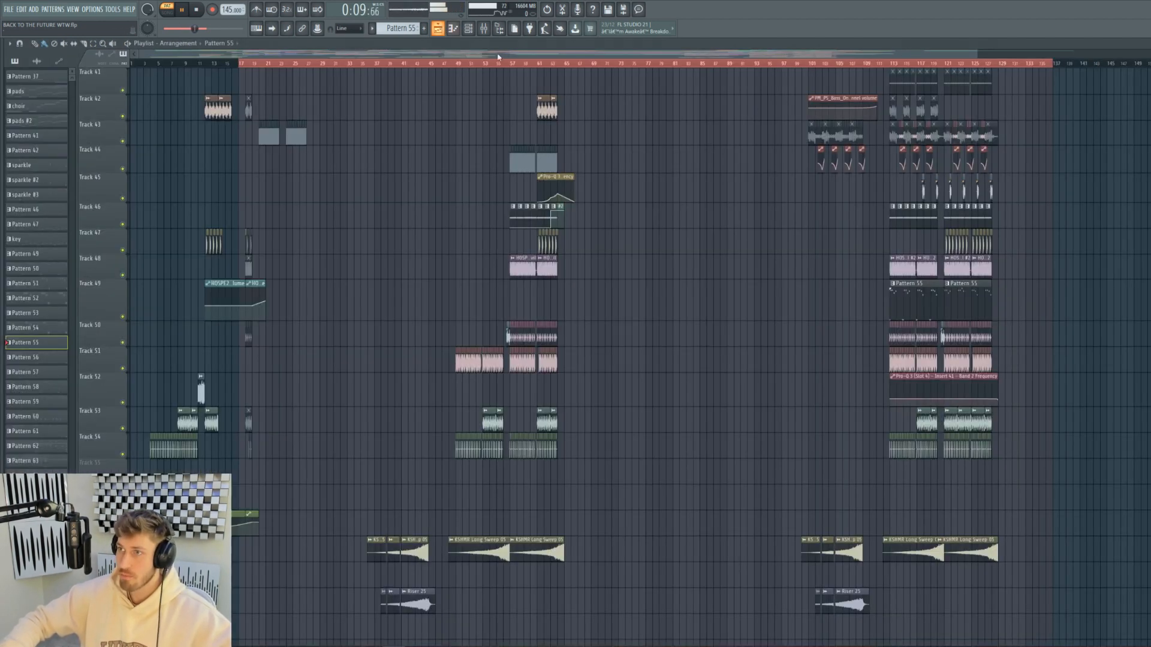
click(438, 28)
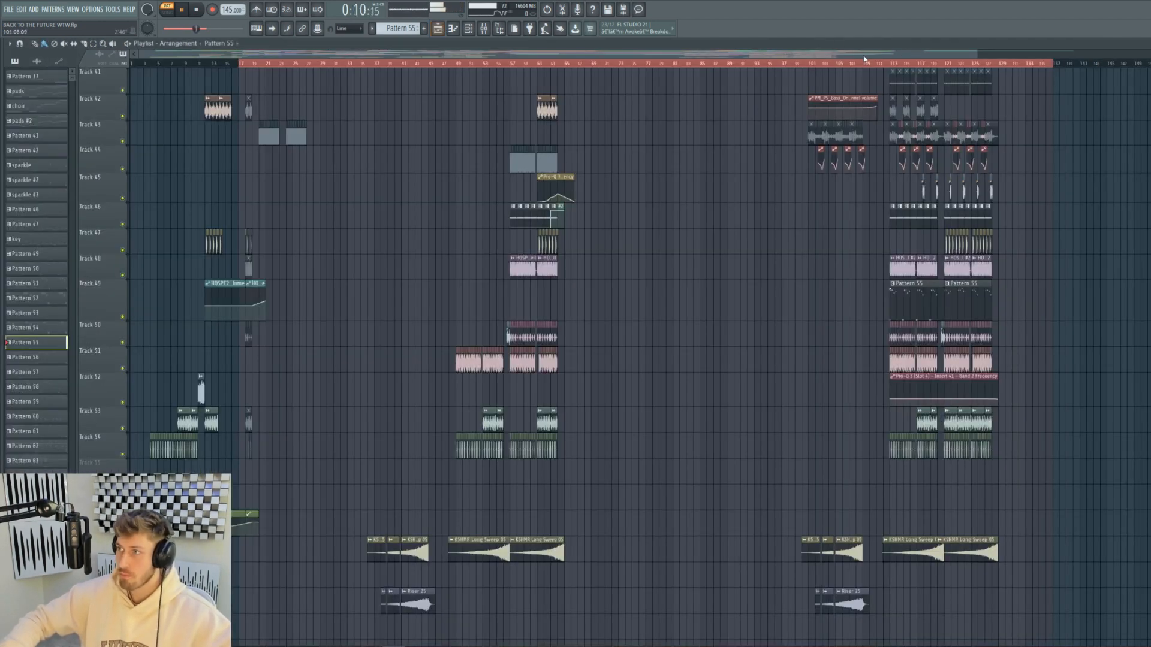
key(space)
Open the first drop's Pattern 62 clip on Track 20 and show its channels in the channel rack.
scroll(760, 390, up, 5)
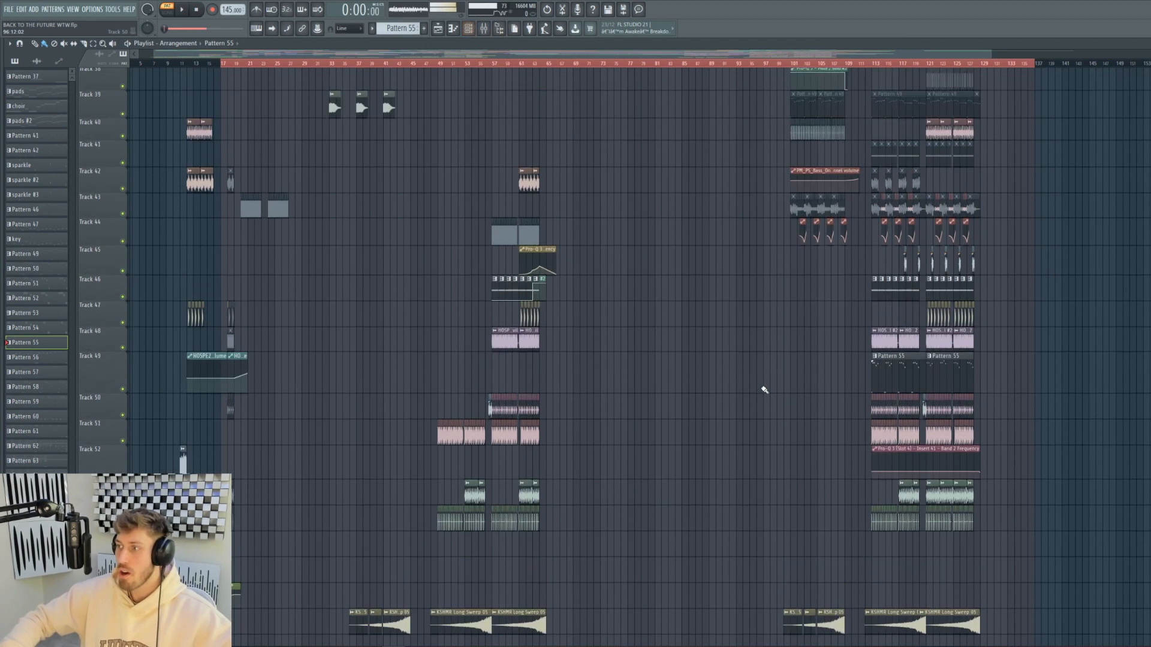
scroll(733, 361, up, 8)
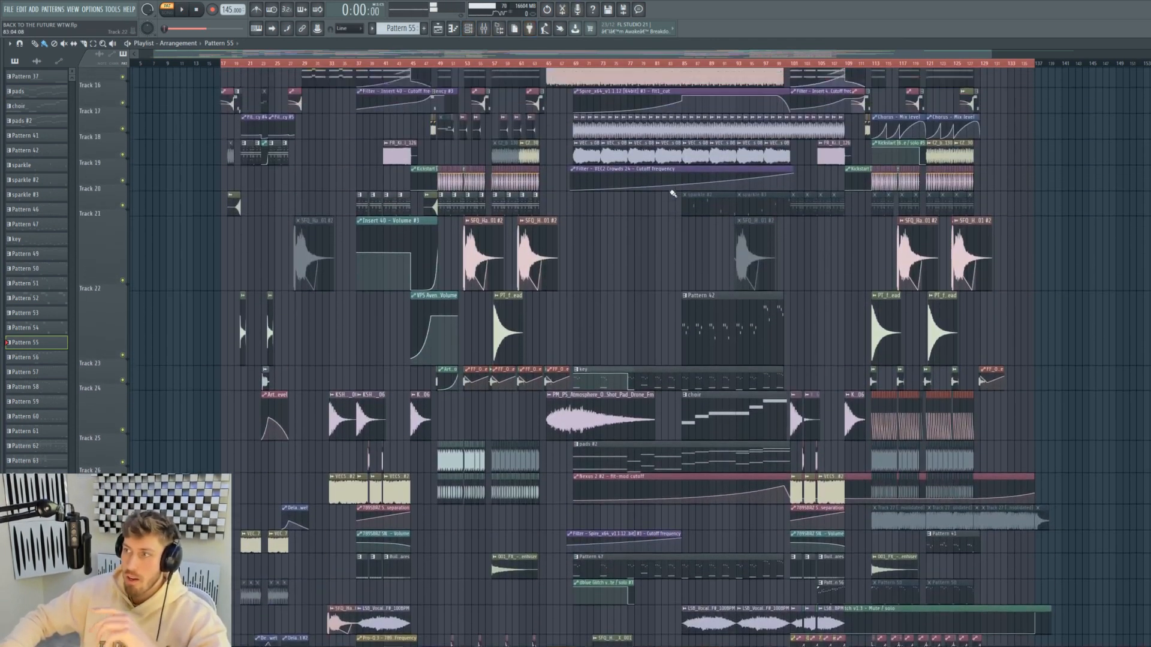
scroll(672, 194, up, 2)
click(483, 28)
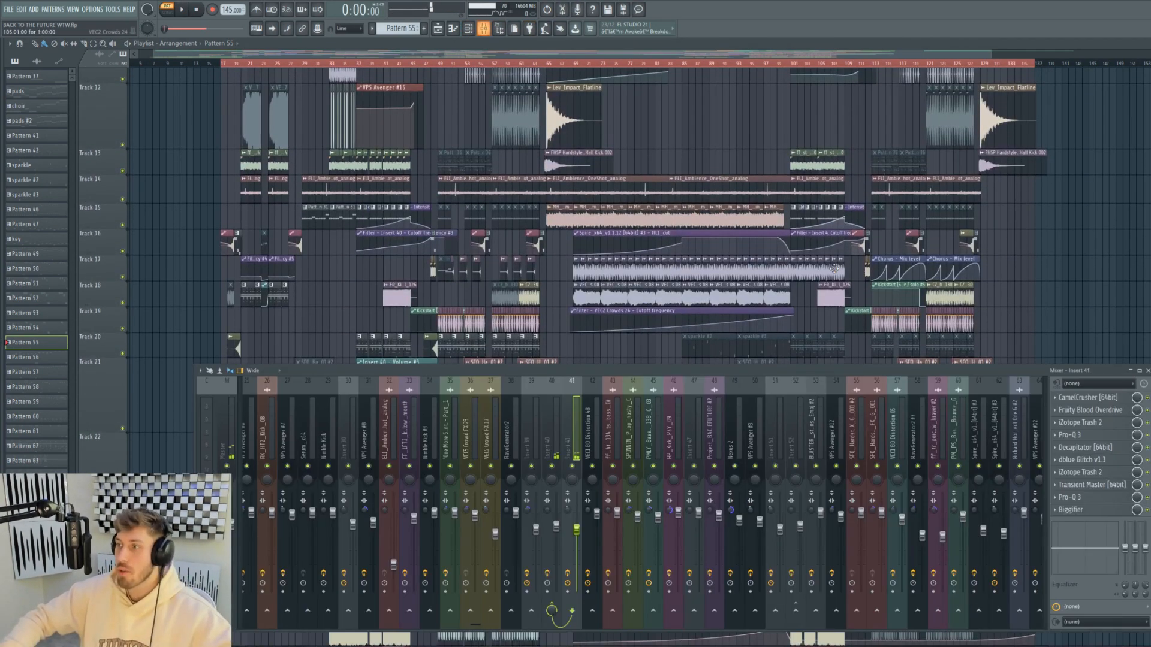
scroll(450, 211, down, 2)
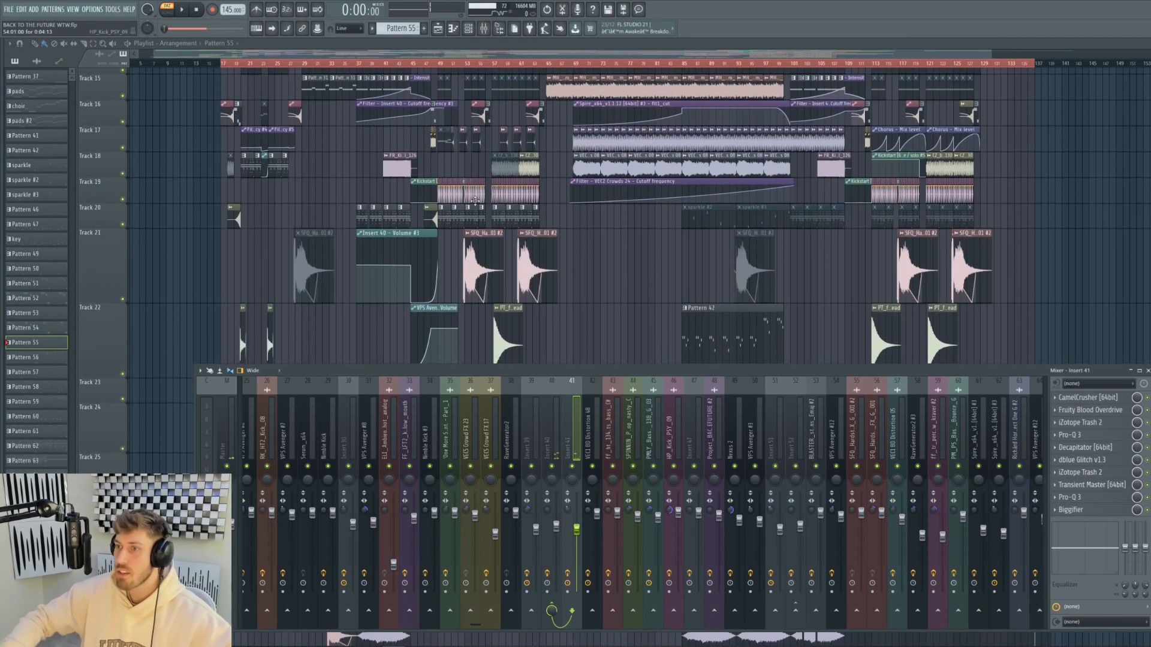
key(F9)
double_click(477, 215)
click(469, 31)
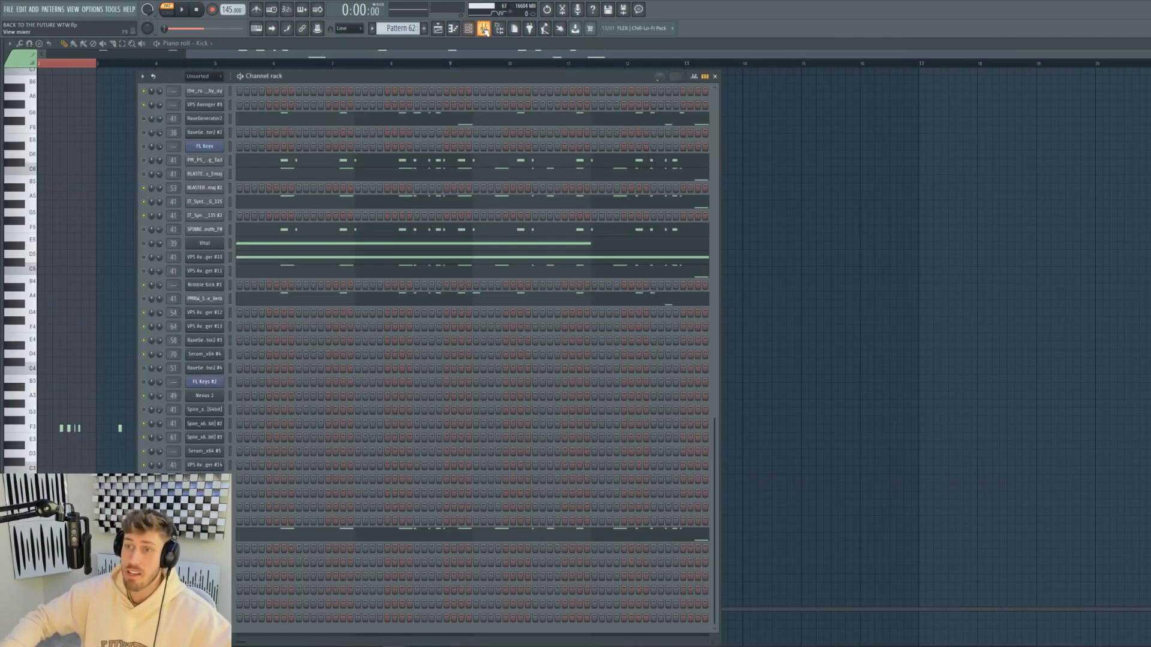
View insert 41 in the mixer, reopen Pattern 62 from the playlist and show its channel rack.
click(484, 28)
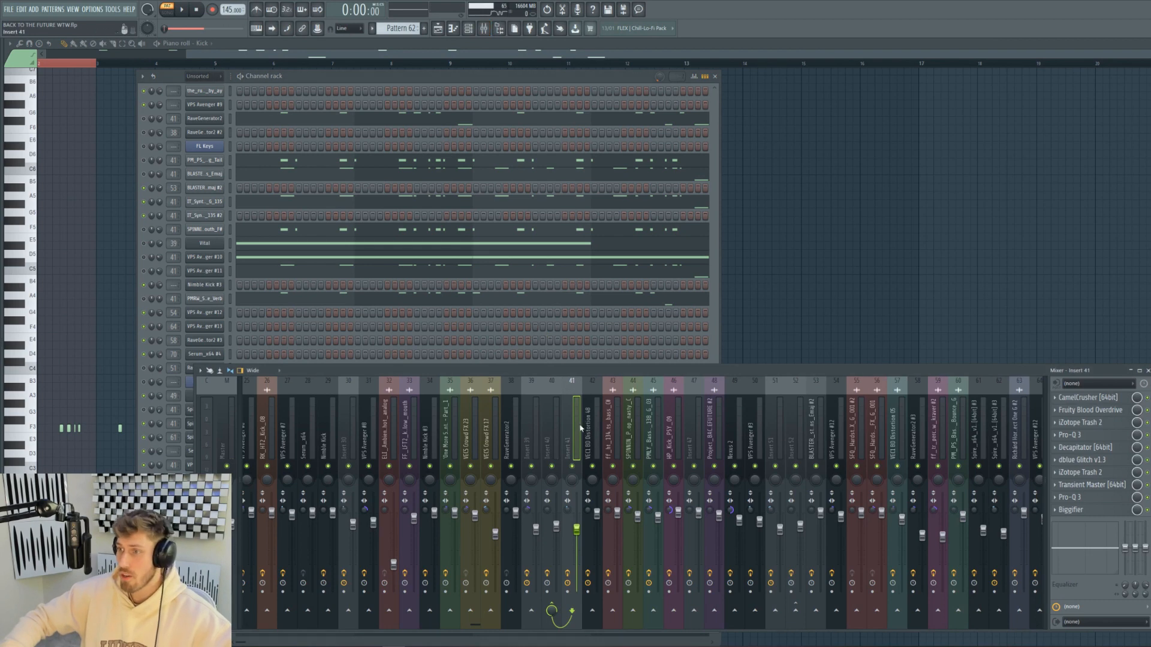
click(439, 30)
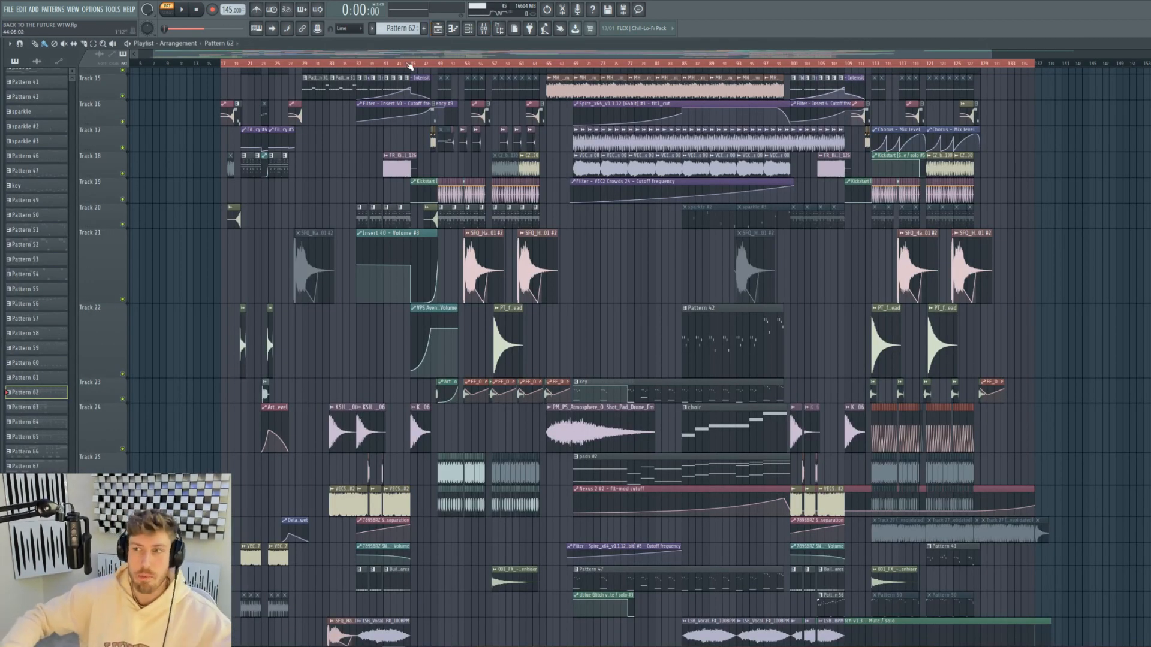
double_click(442, 218)
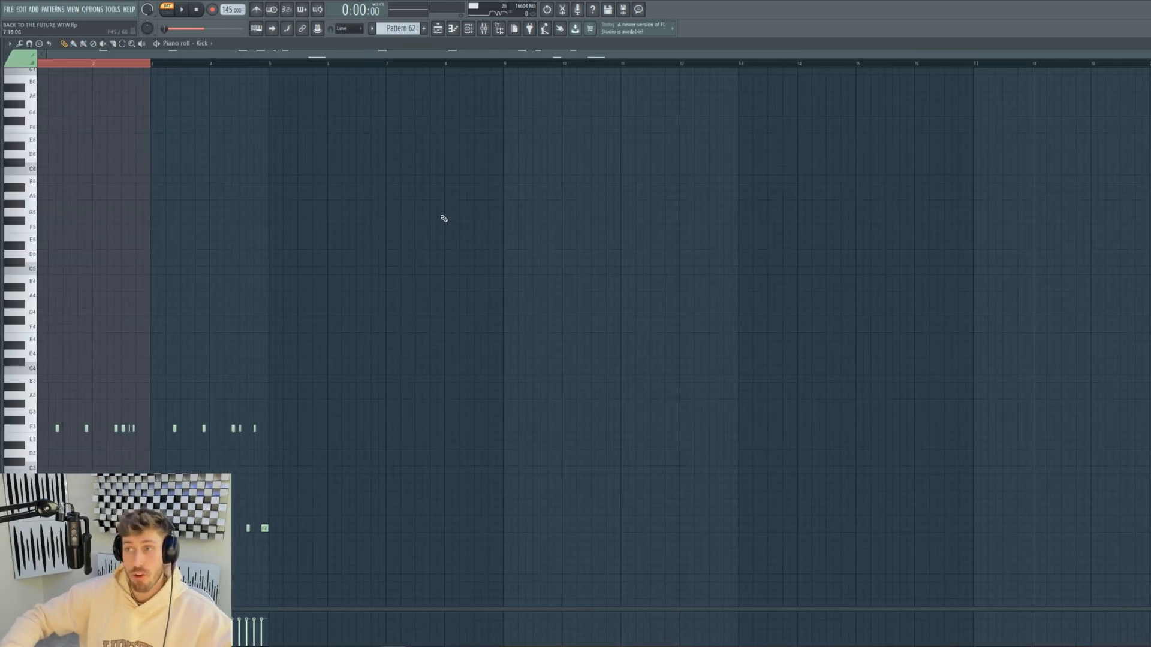
click(471, 31)
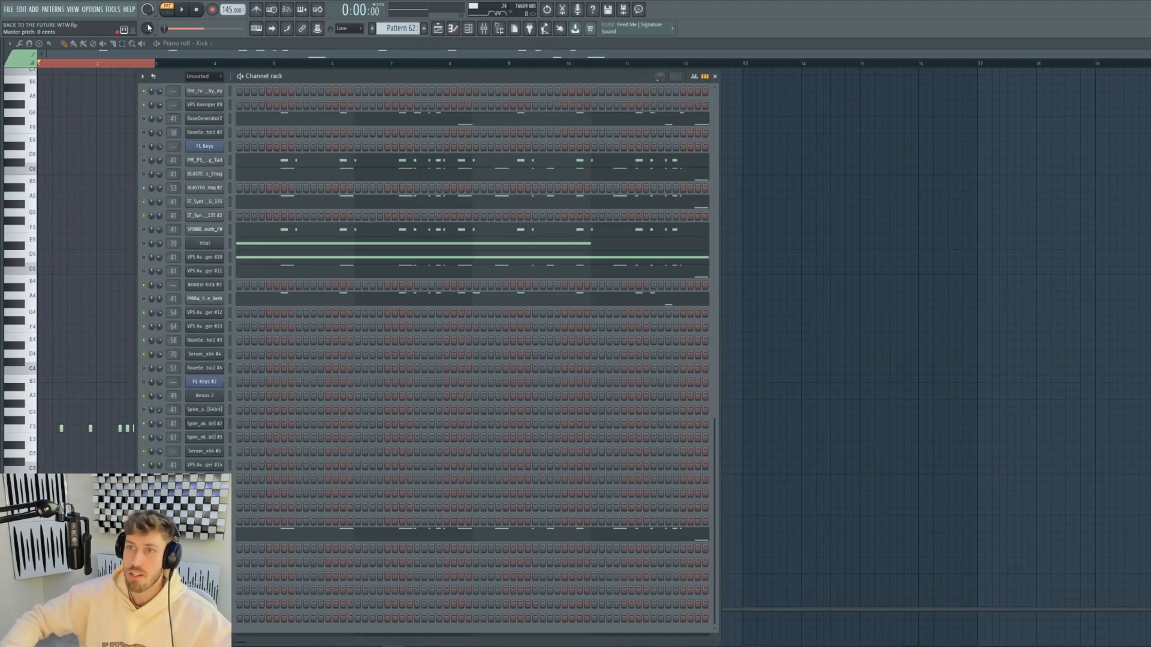
Play Pattern 62, bring its layered channels into view, stop playback and open the first IT_Synth_Loop sampler channel.
click(191, 11)
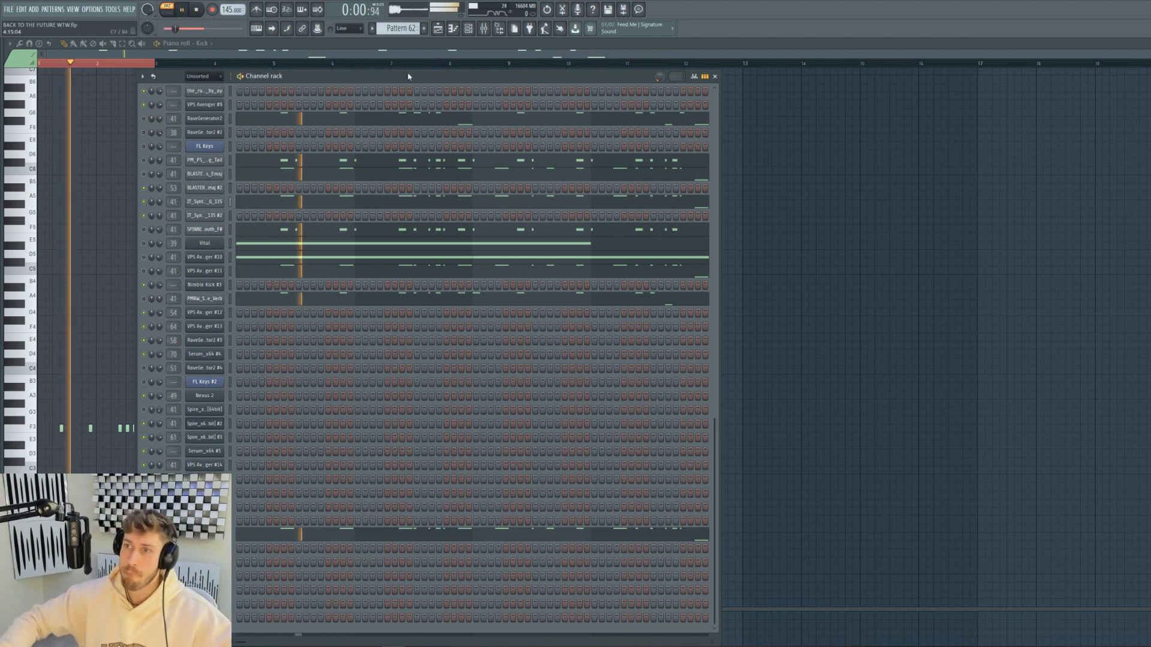
drag(343, 79, 339, 77)
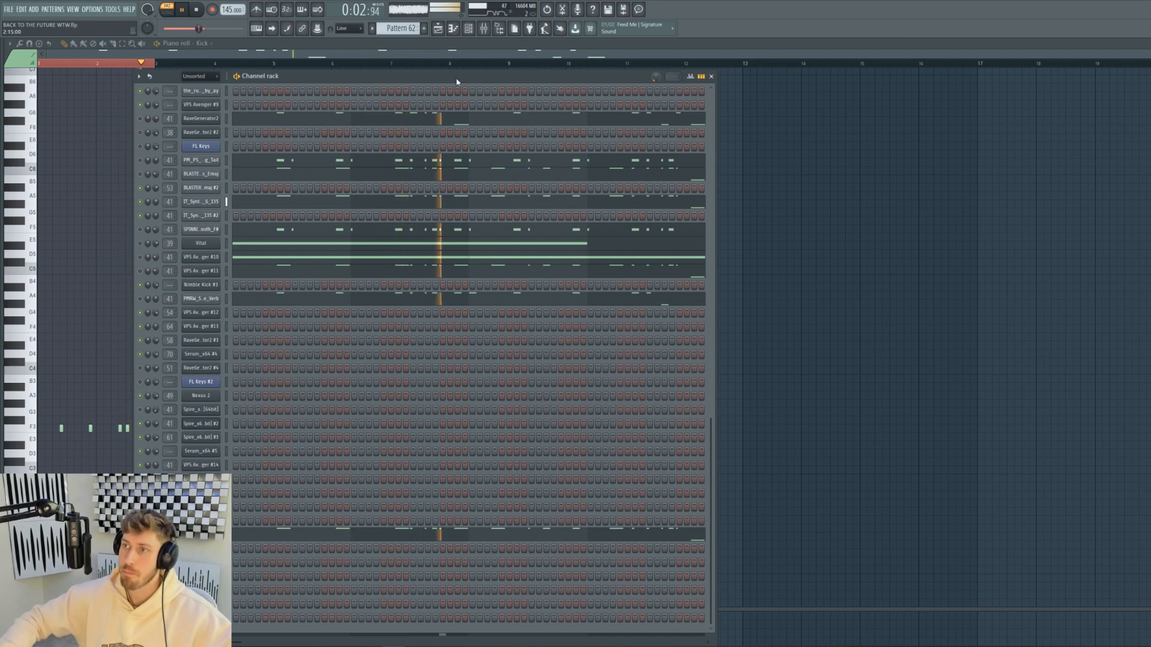
drag(711, 364, 739, 484)
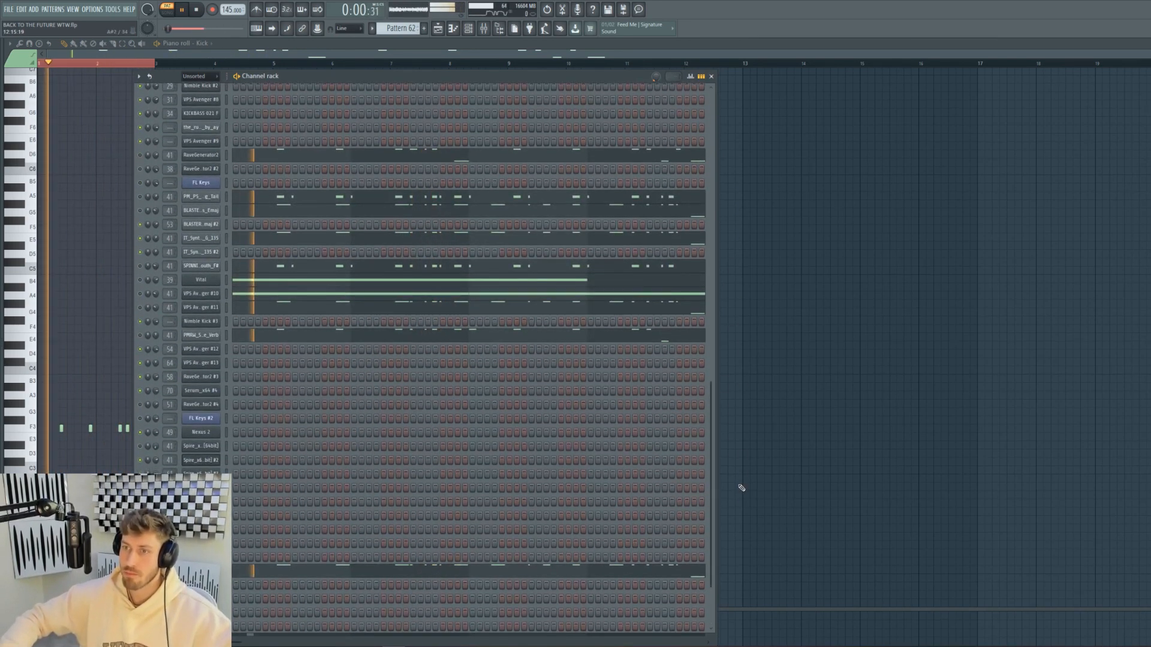
key(space)
click(215, 240)
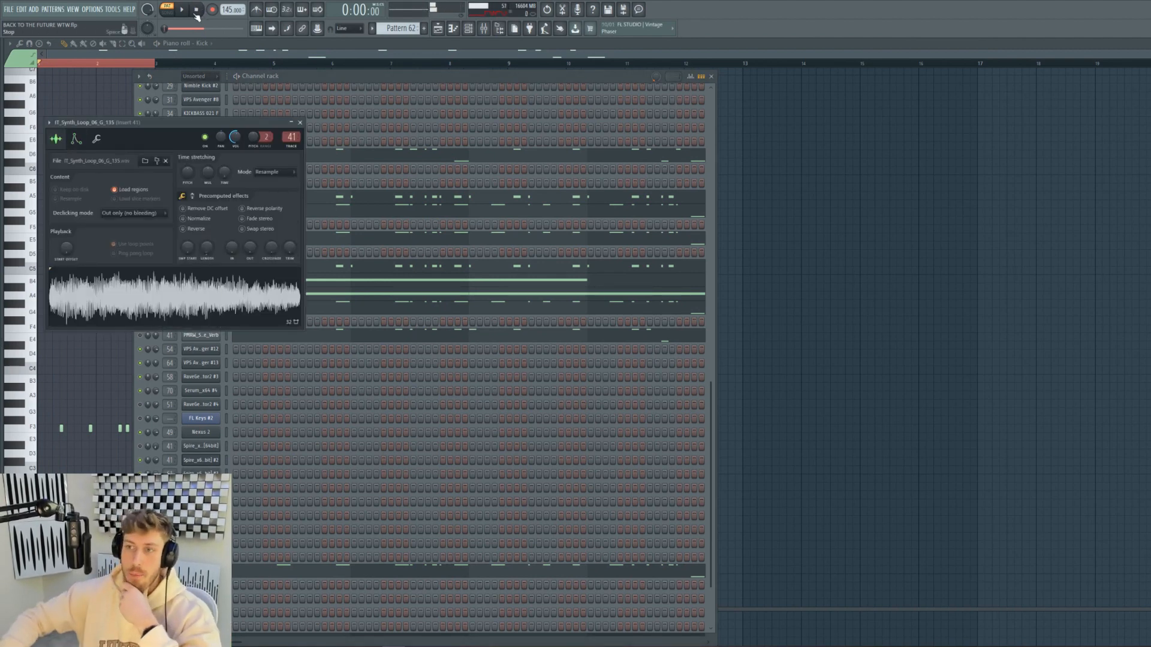
Bring the channel rack to the front, play Pattern 62 and stop playback.
click(382, 77)
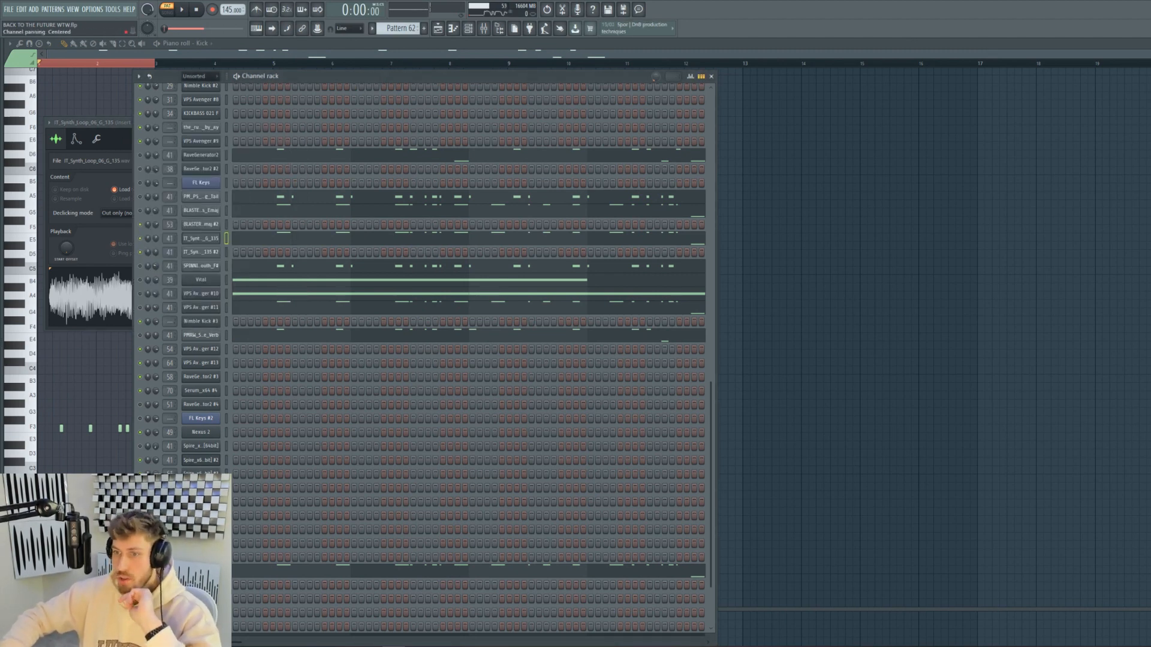
key(space)
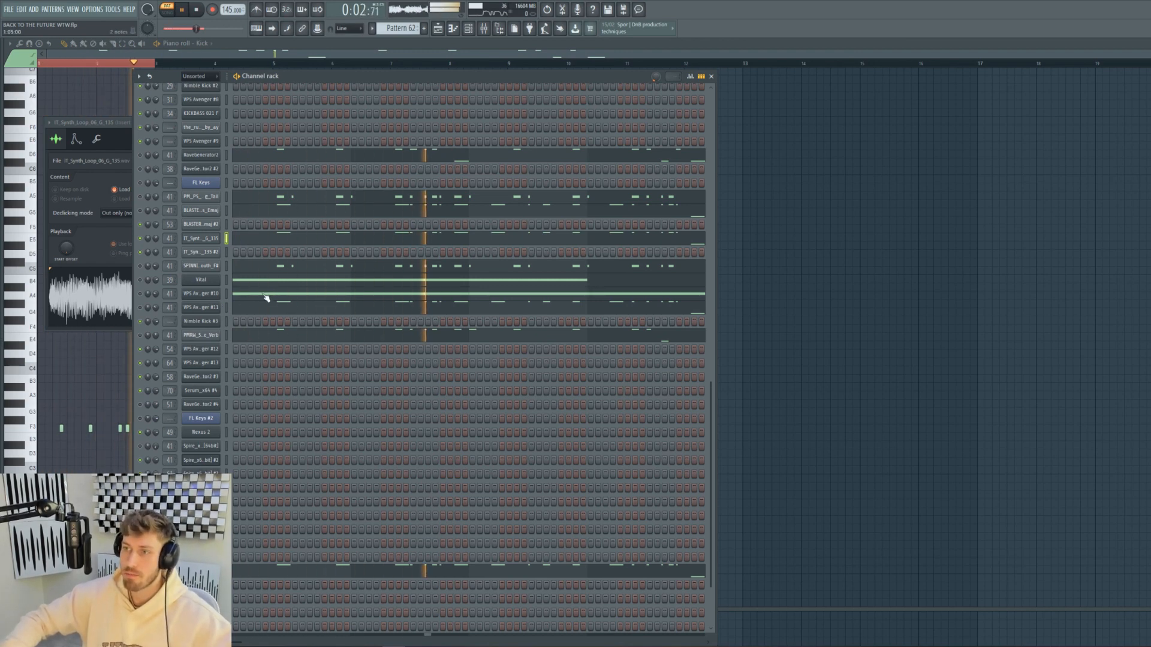
key(space)
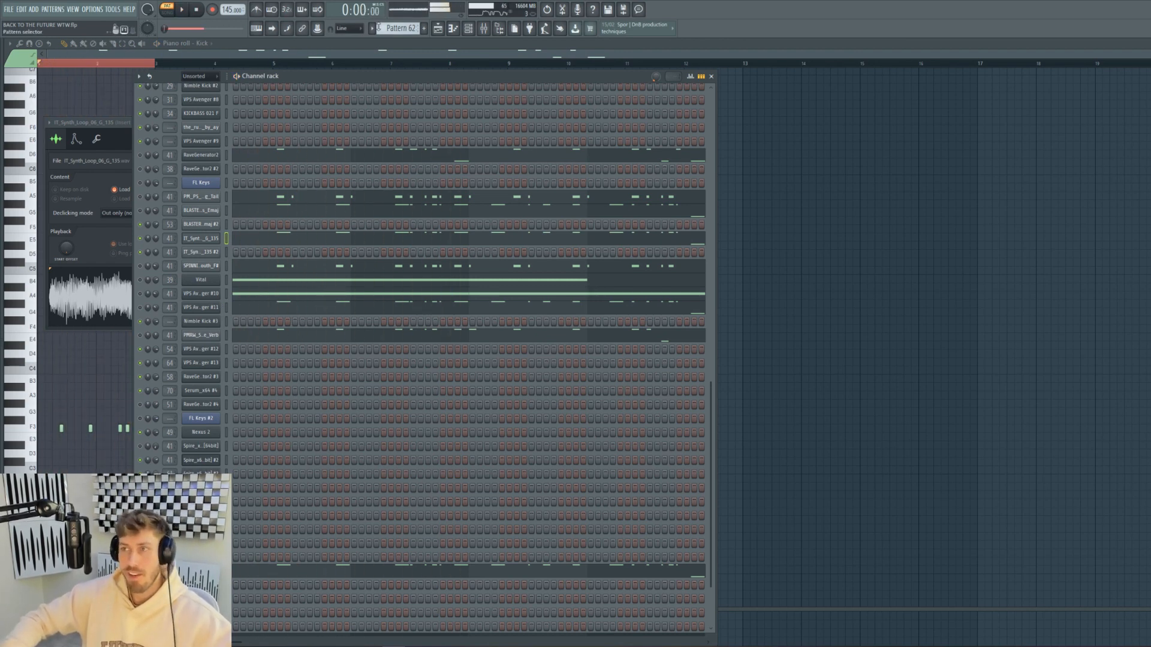
Open the playlist, play the arrangement from the start of the first drop and stop playback.
click(437, 29)
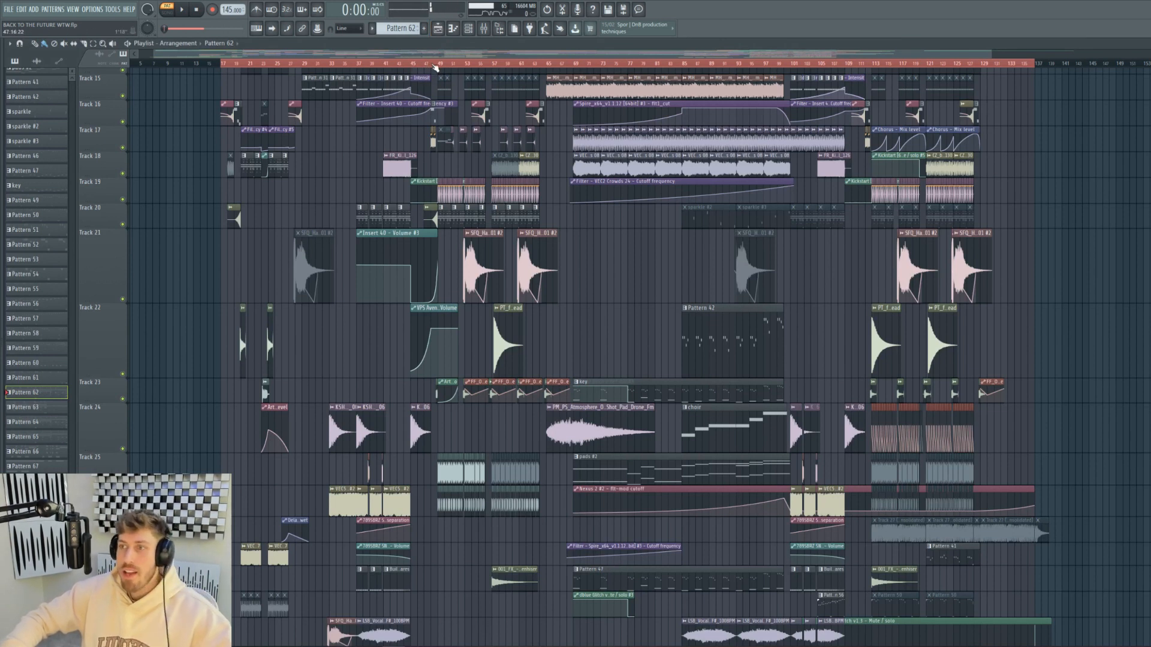
click(435, 65)
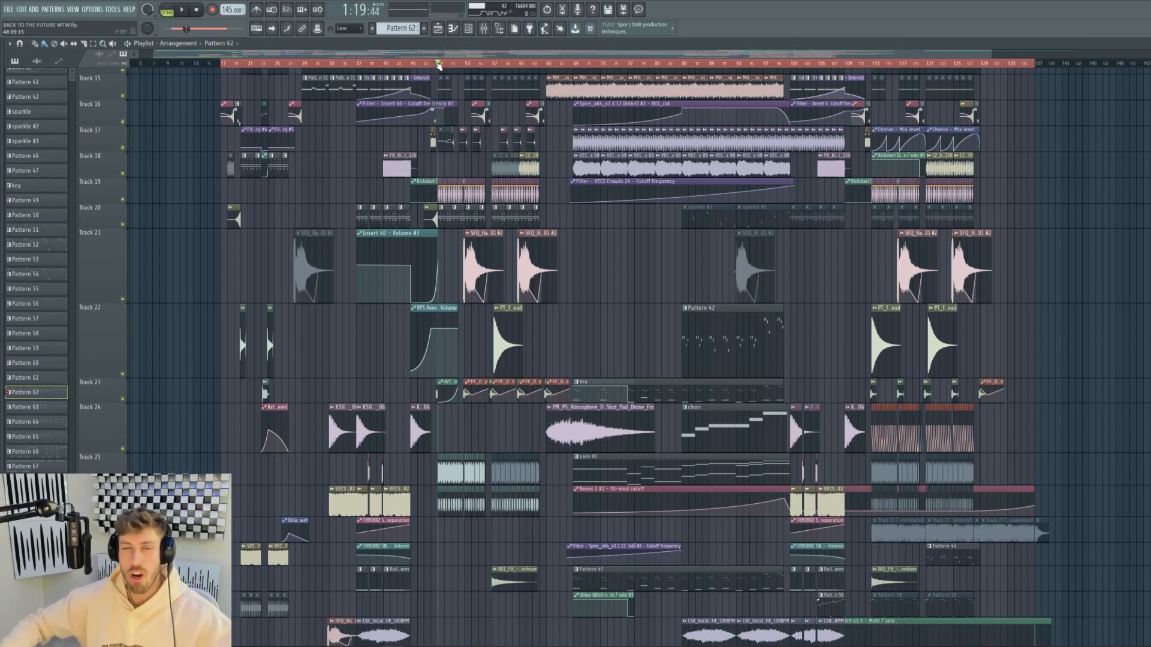
key(space)
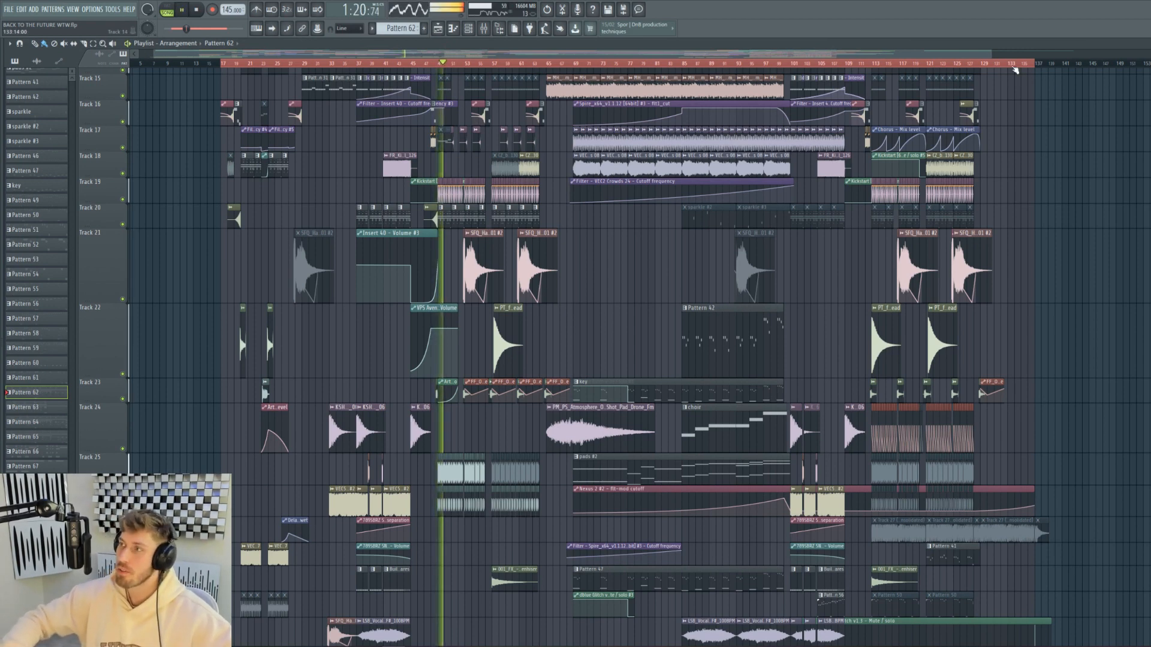
drag(991, 52, 593, 52)
key(space)
Show Pattern 62's channels in the channel rack and audition the pattern on its own in pattern mode.
key(F6)
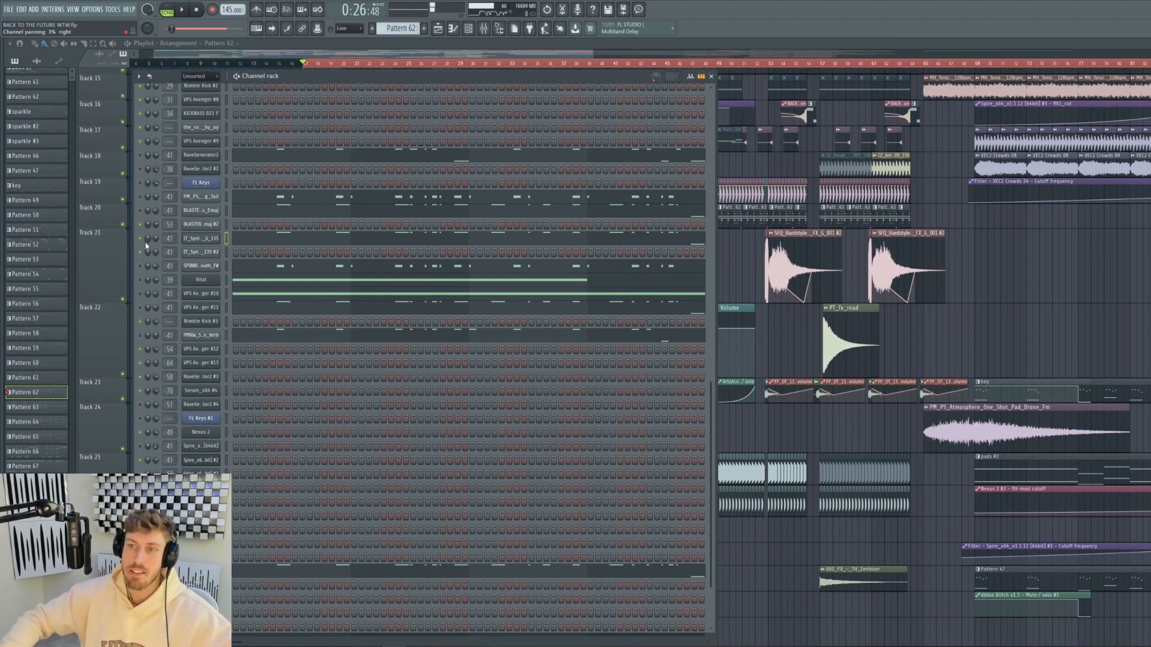
key(space)
key(l)
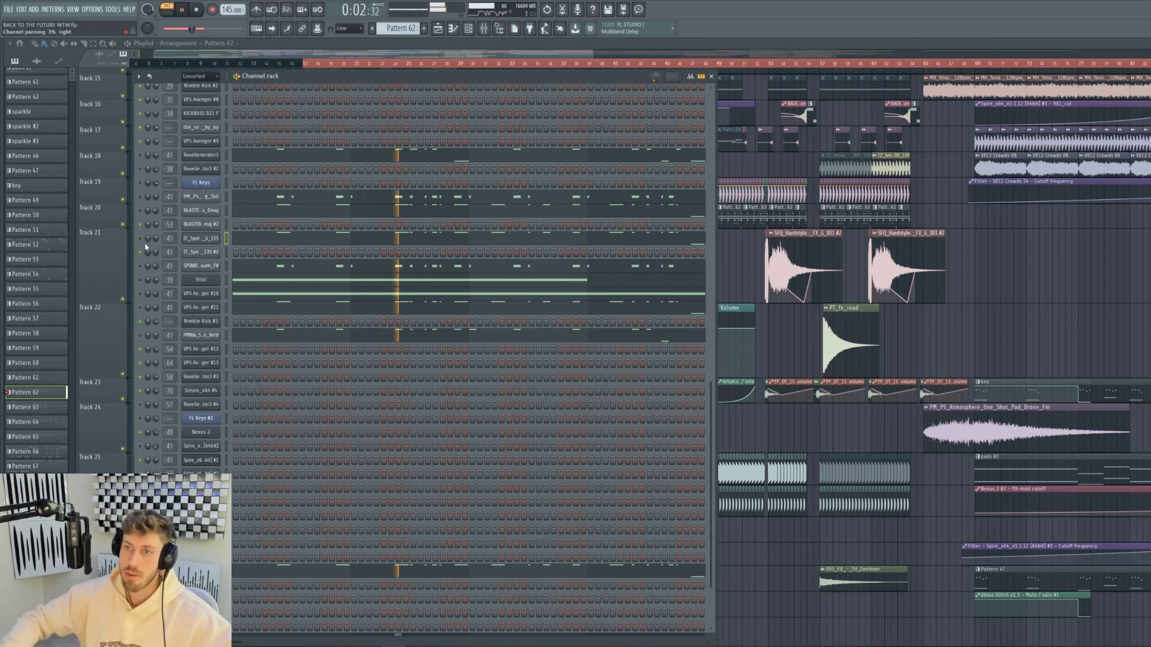
key(space)
key(space)
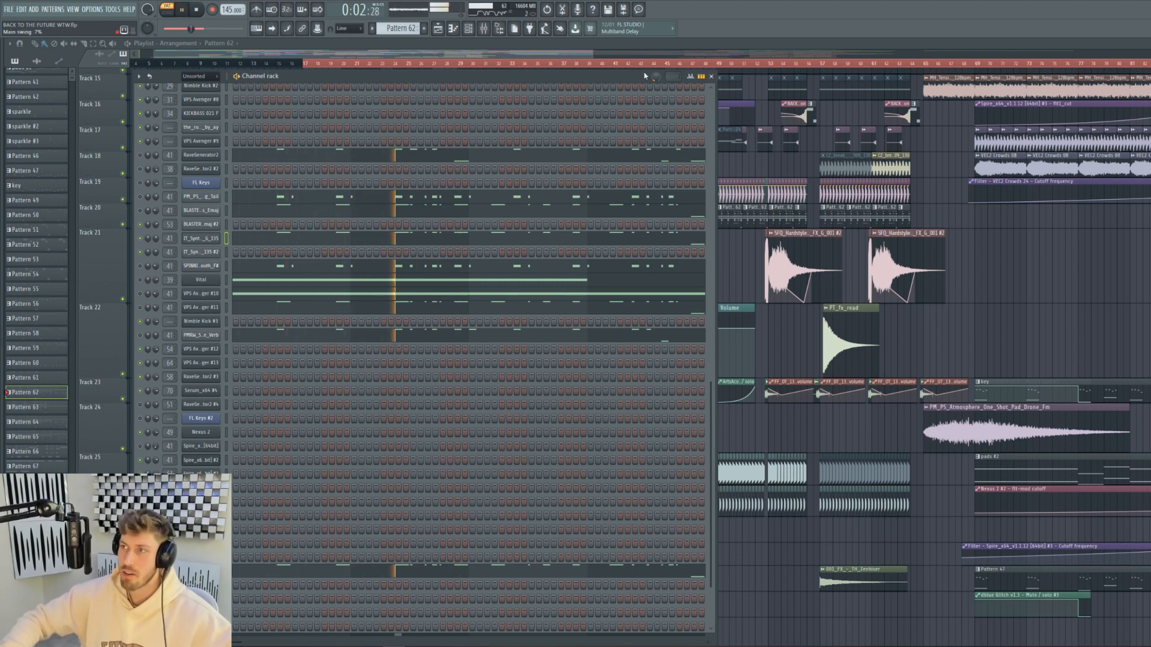
Return to the playlist, stop the pattern and play the arrangement from the start of the first drop.
key(F6)
scroll(617, 56, right, 3)
key(space)
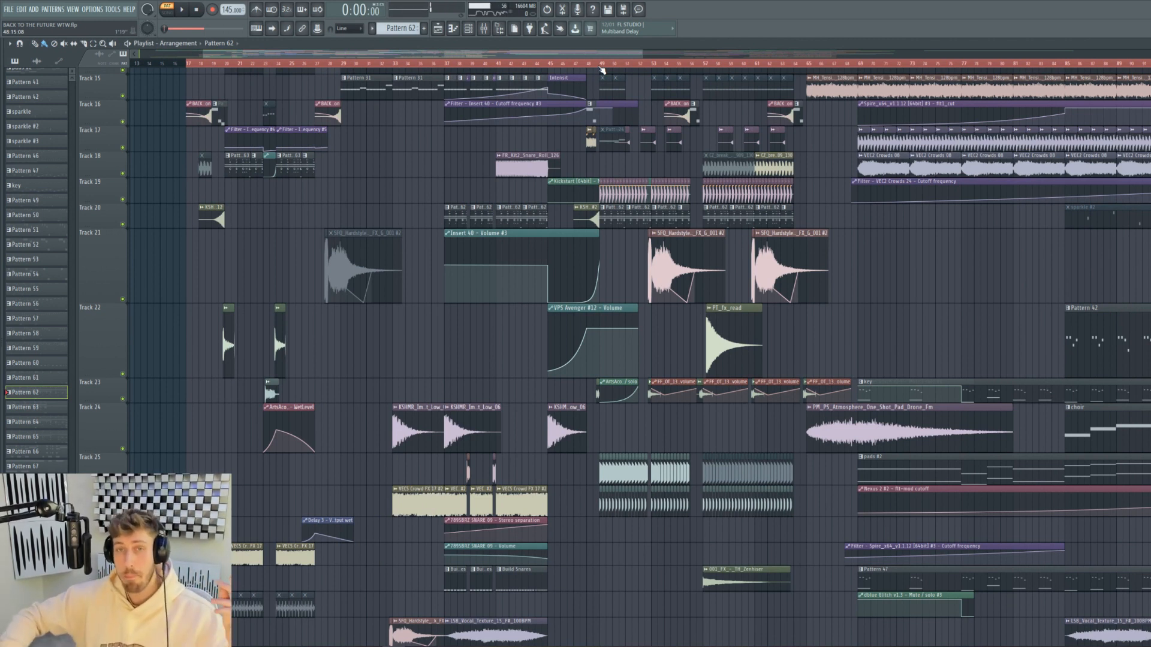
click(600, 63)
key(space)
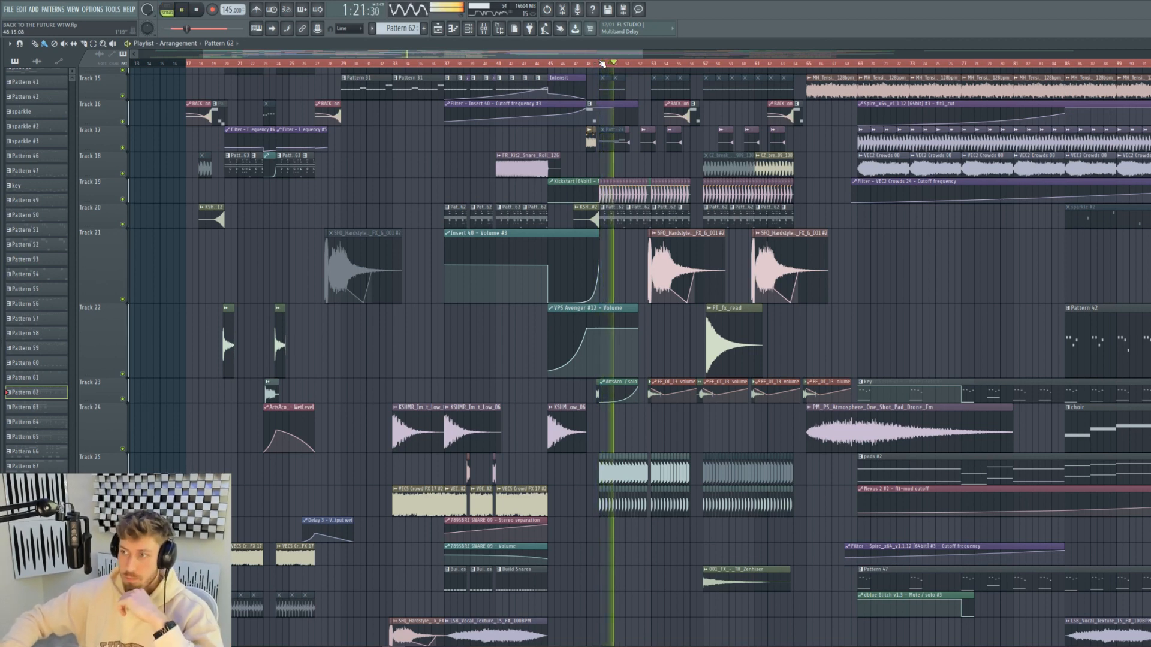
Look through the first drop's clips across the playlist tracks while the song plays, and stop playback.
scroll(649, 64, right, 4)
scroll(591, 163, down, 3)
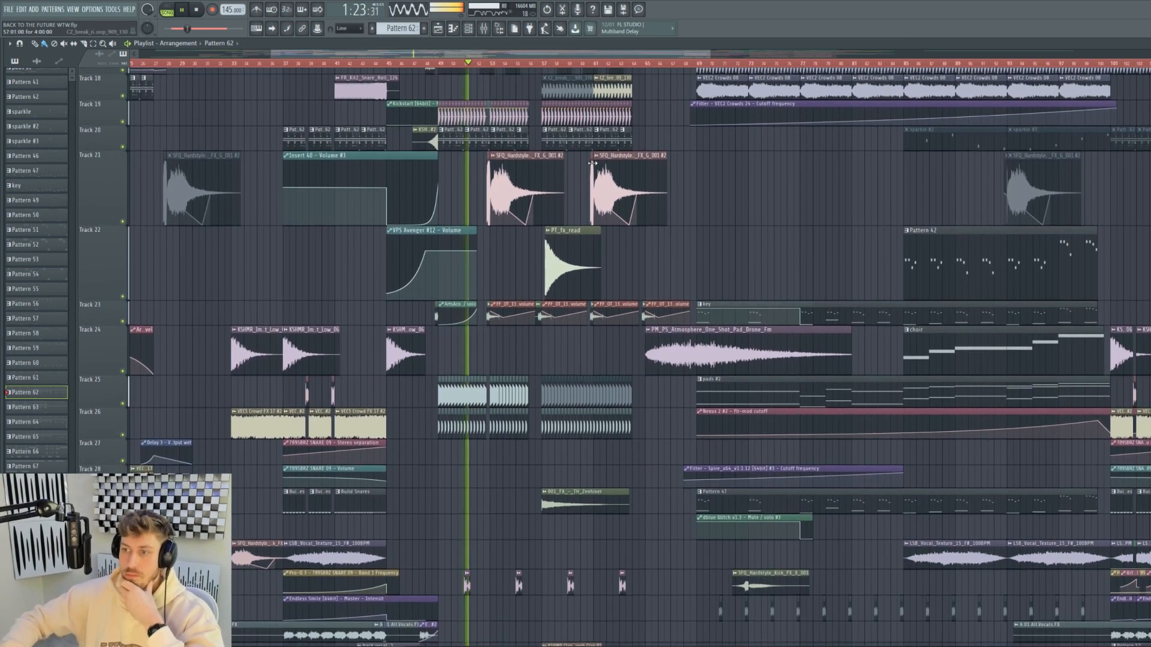
scroll(591, 163, up, 10)
scroll(591, 163, up, 6)
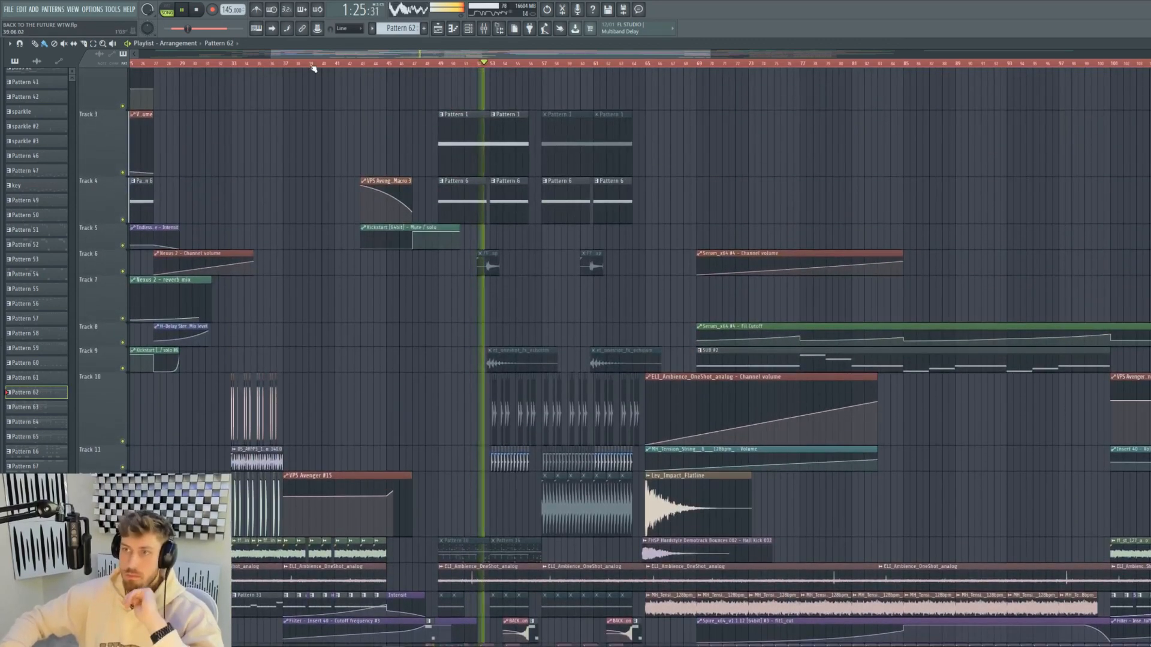
drag(271, 54, 355, 63)
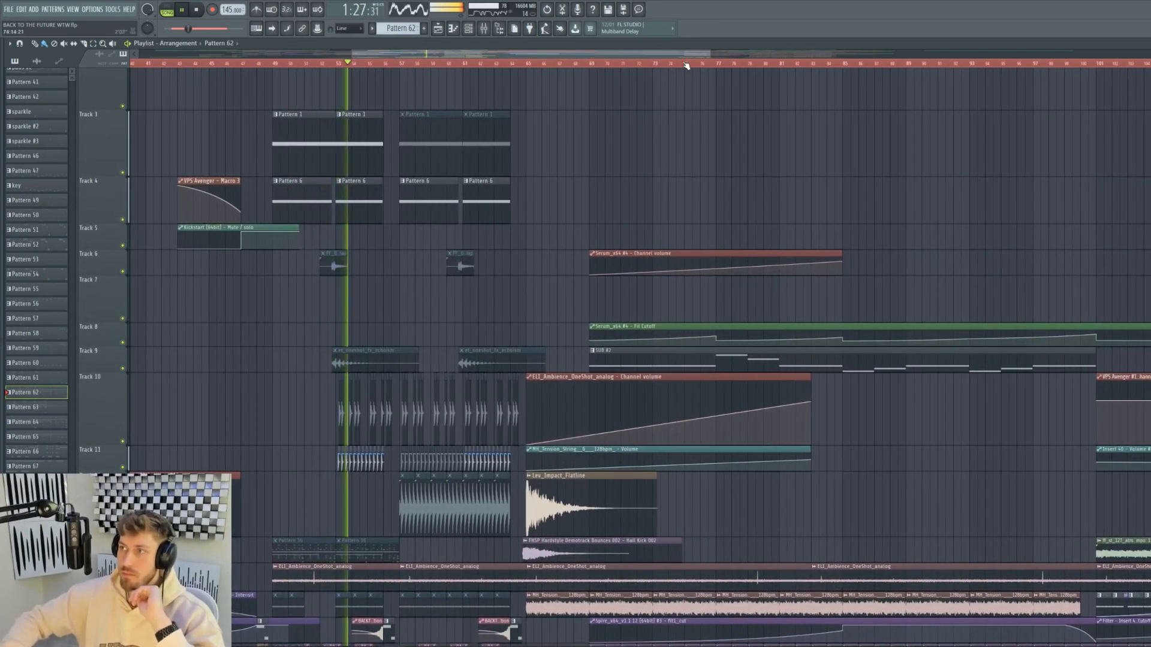
drag(709, 55, 509, 257)
key(space)
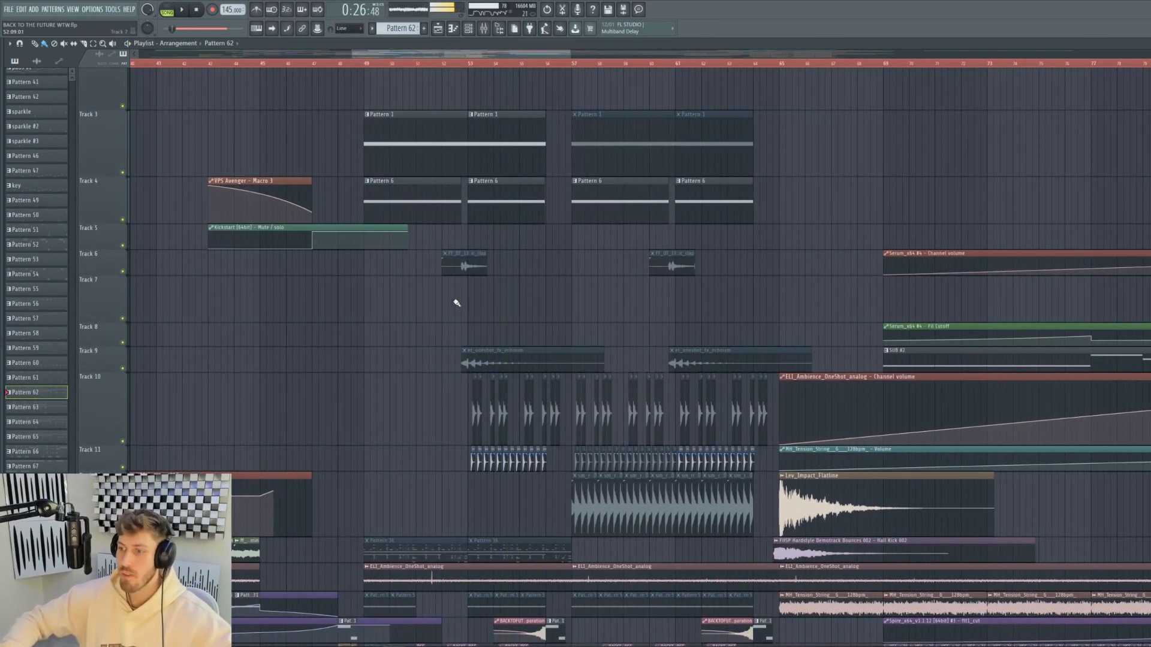
Open the mixer at insert 41, show its CamelCrusher settings, and view and close Fruity Blood Overdrive.
scroll(457, 300, down, 10)
scroll(454, 298, down, 5)
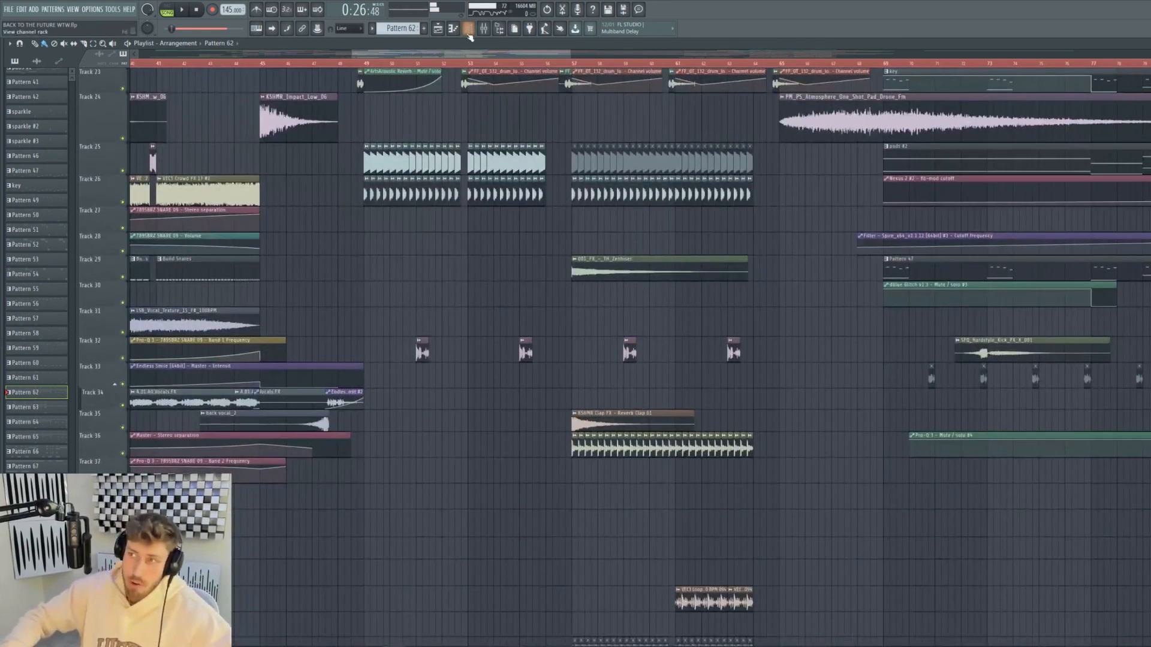
click(483, 28)
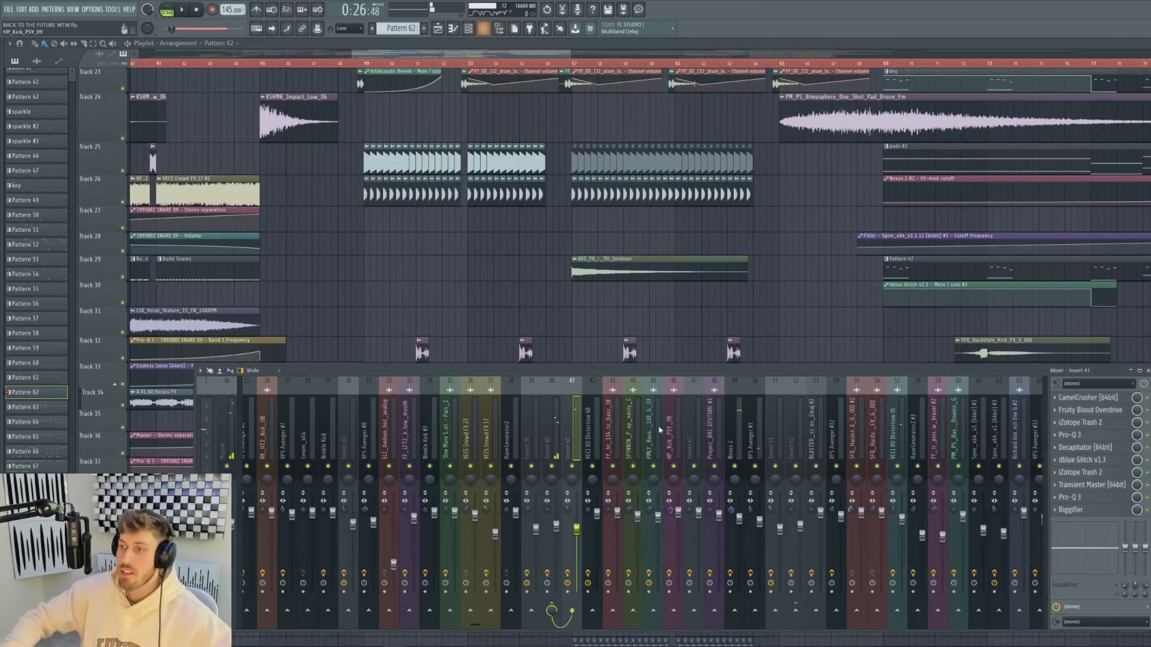
click(1109, 403)
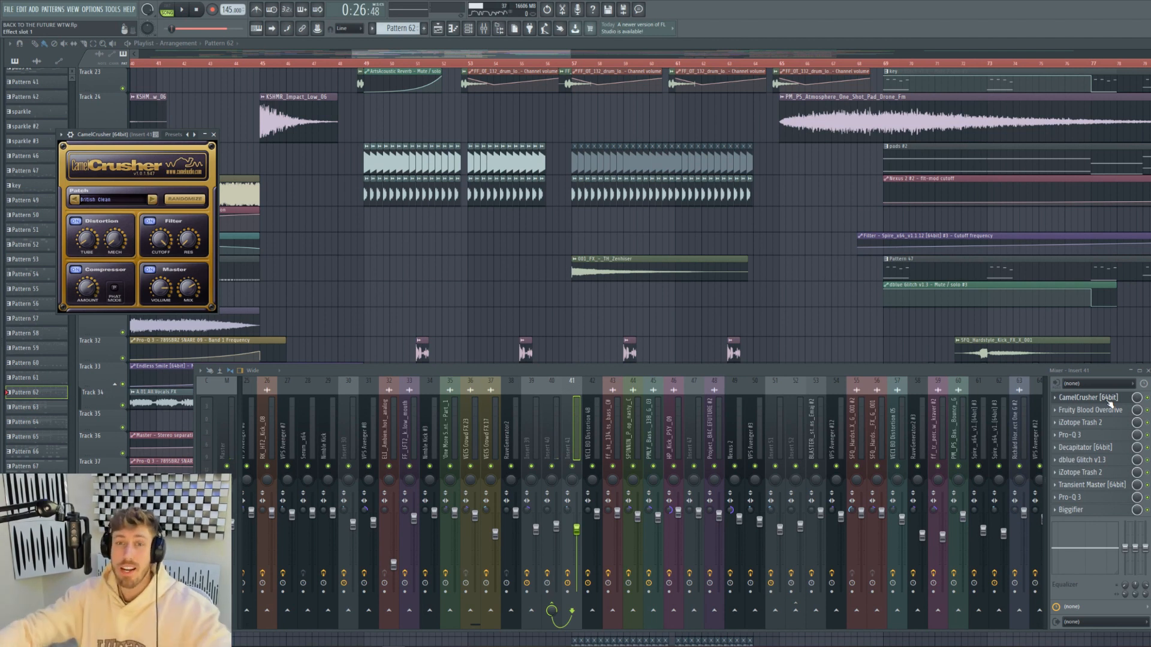
click(1110, 412)
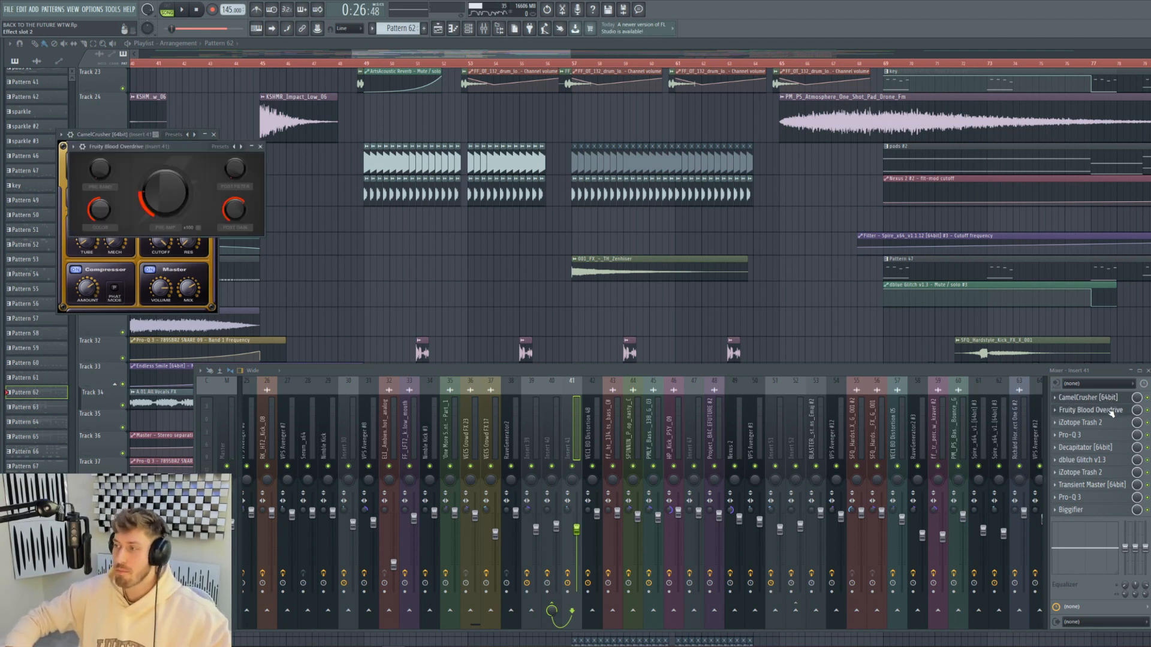
click(1111, 412)
click(1110, 412)
click(1110, 412)
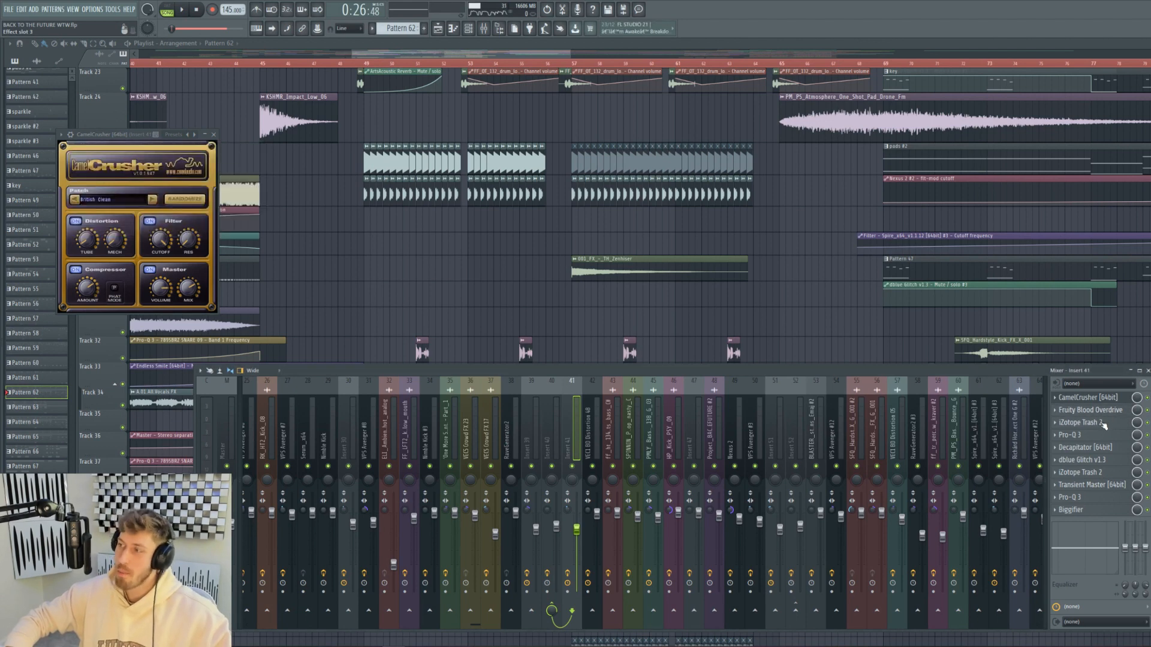
Open insert 41's first iZotope Trash 2, first Pro-Q 3 and Decapitator to show their settings.
click(1103, 423)
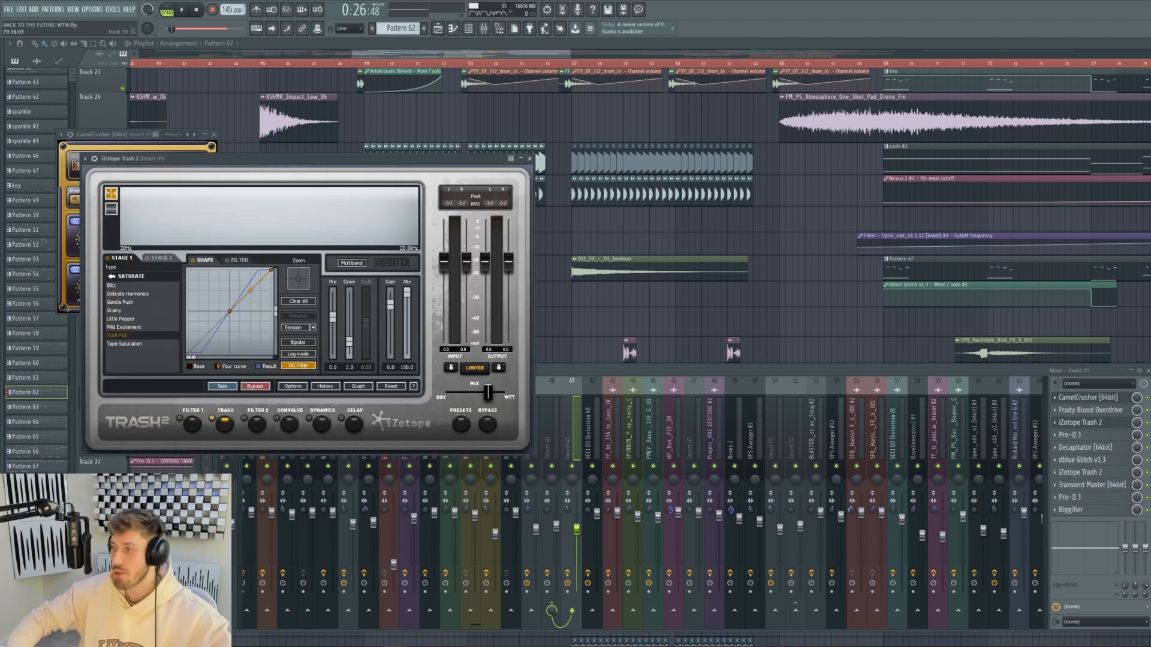
click(1086, 440)
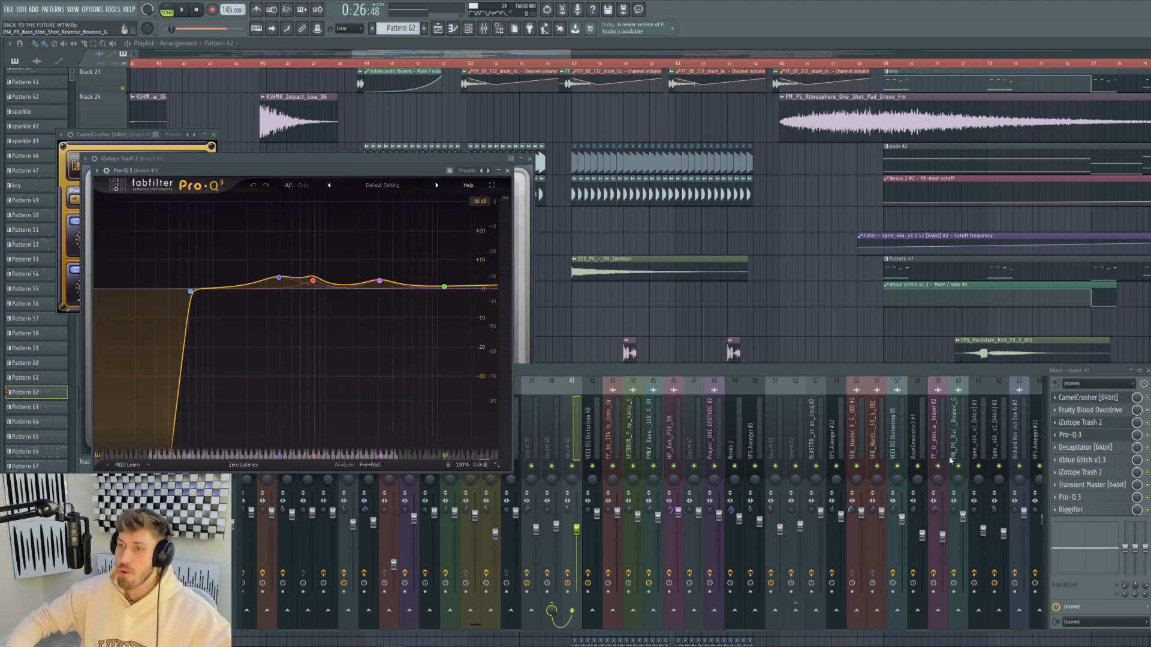
click(1078, 448)
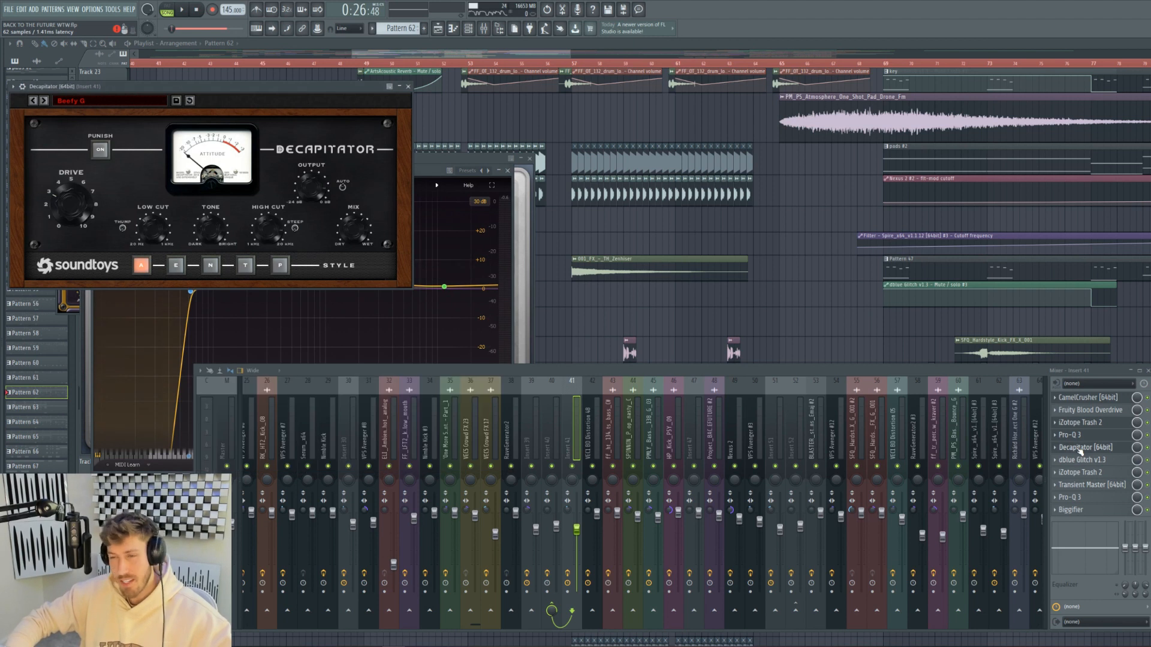
Toggle Decapitator on insert 41 while playing Pattern 62 in pattern mode to compare its effect, and stop playback.
click(1147, 448)
key(space)
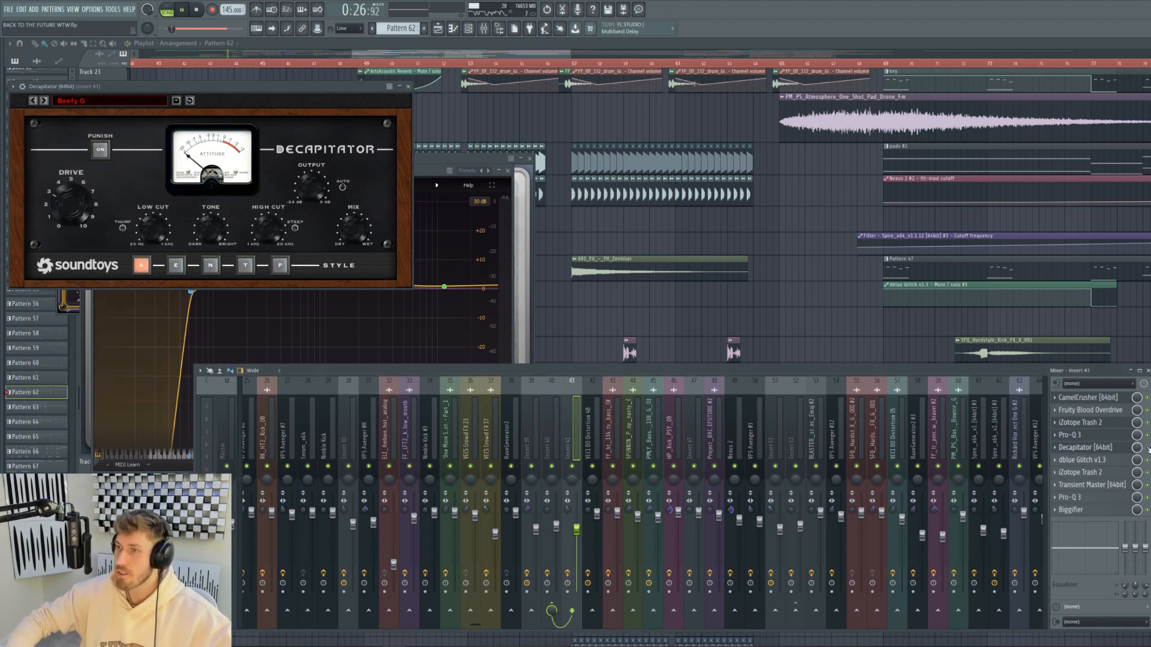
key(l)
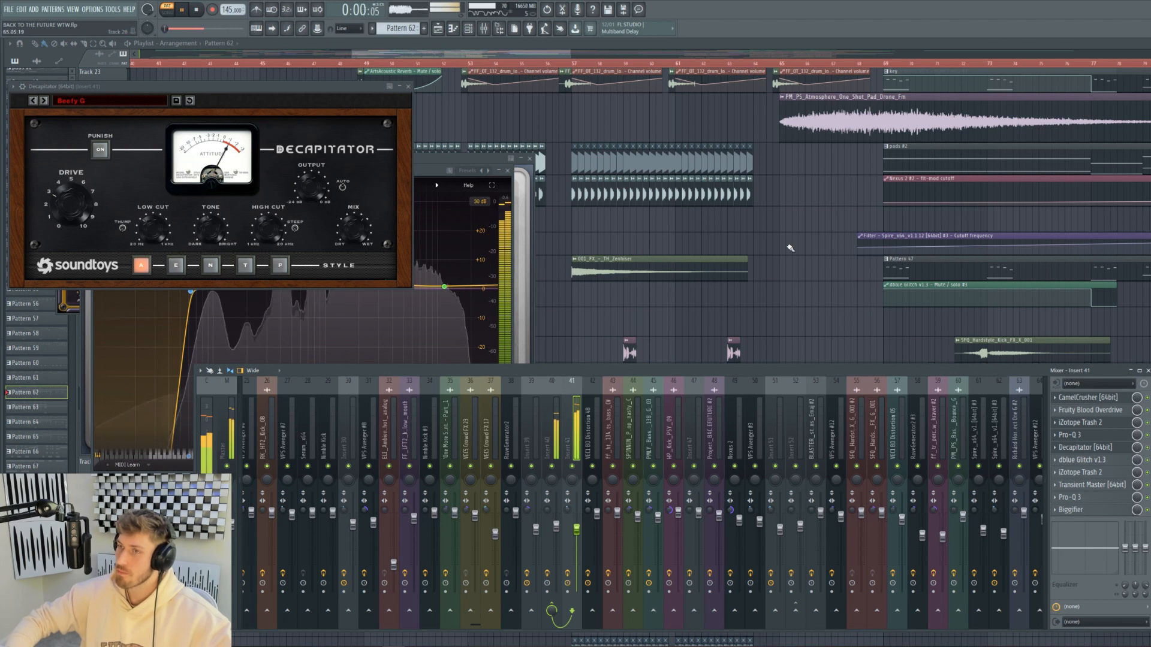
click(198, 11)
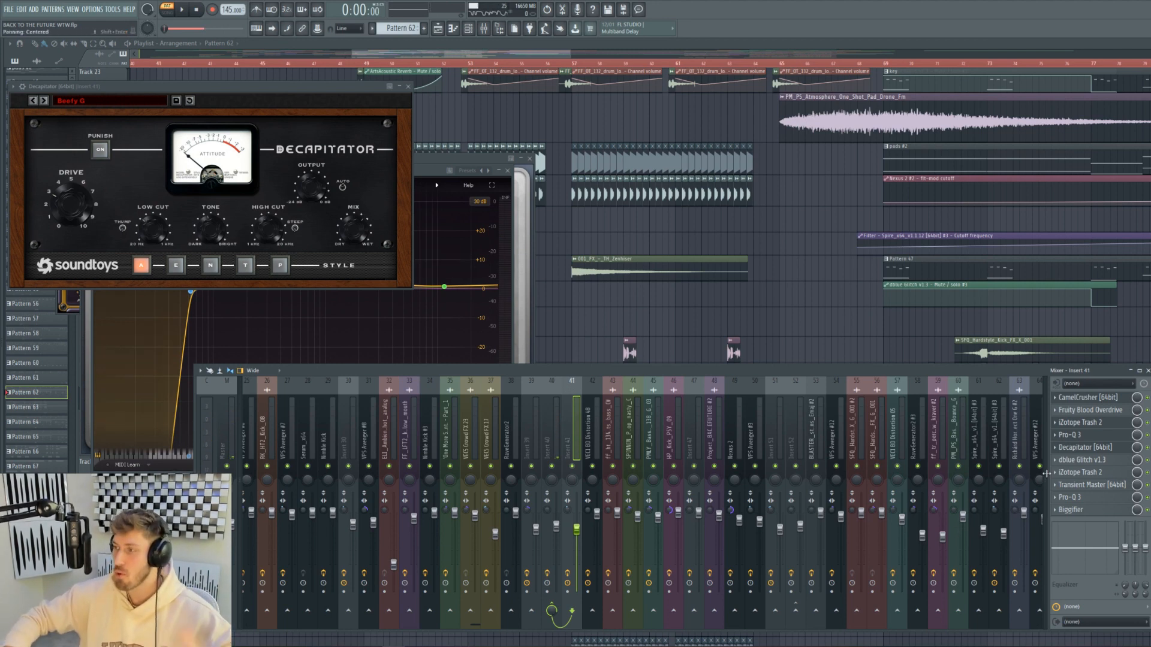
Open dblue Glitch on insert 41, play Pattern 62 to watch its step sequence and stop playback.
click(1082, 465)
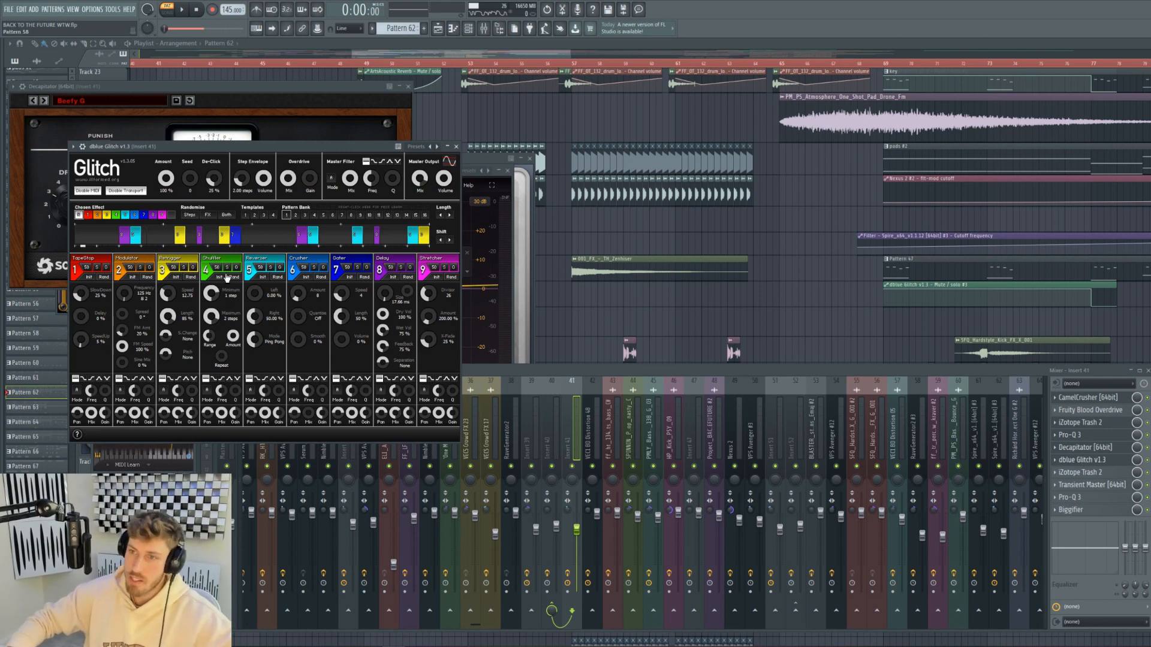
click(183, 11)
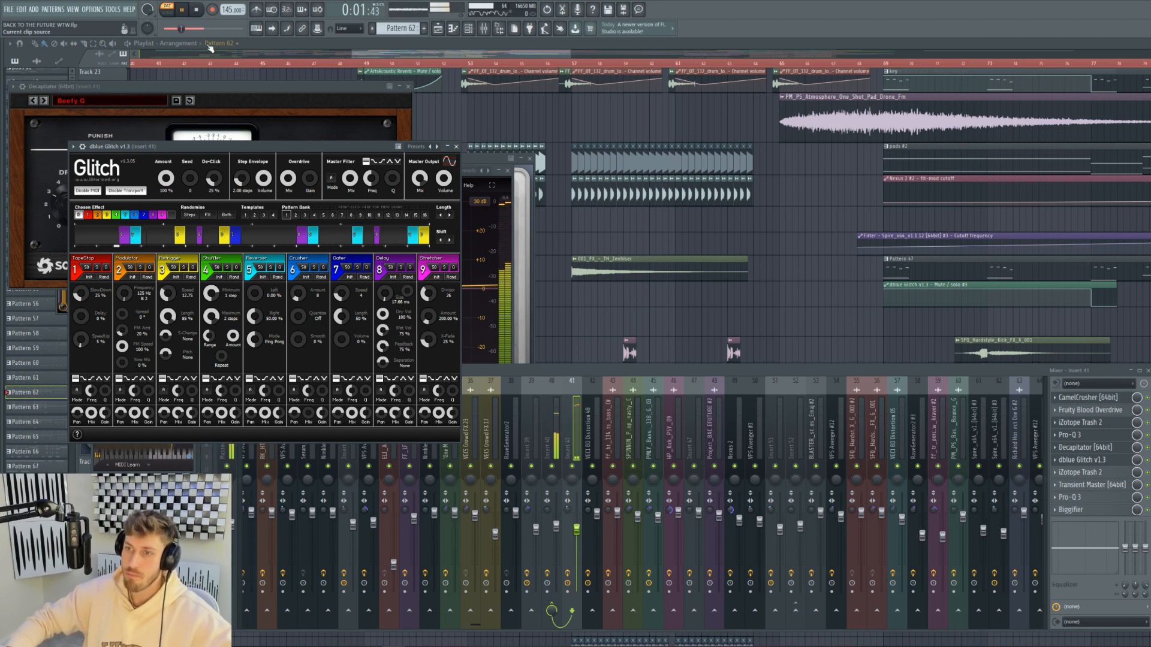
key(space)
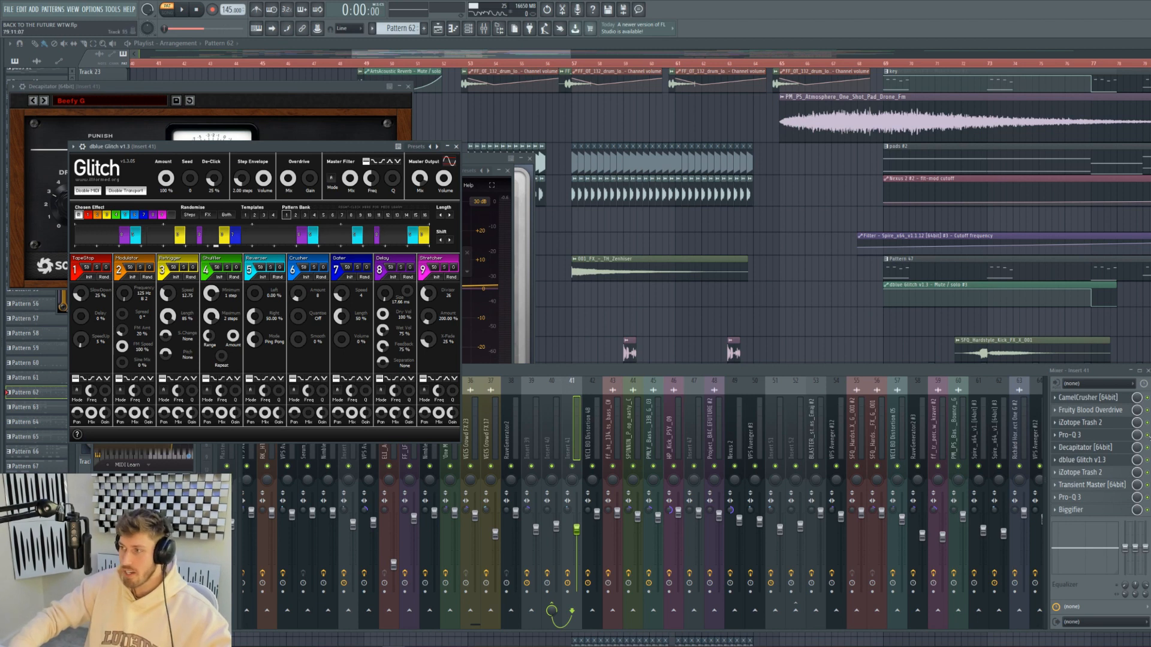
Toggle dblue Glitch on insert 41, play Pattern 62 to compare the lead's sound and stop playback.
click(1146, 461)
key(space)
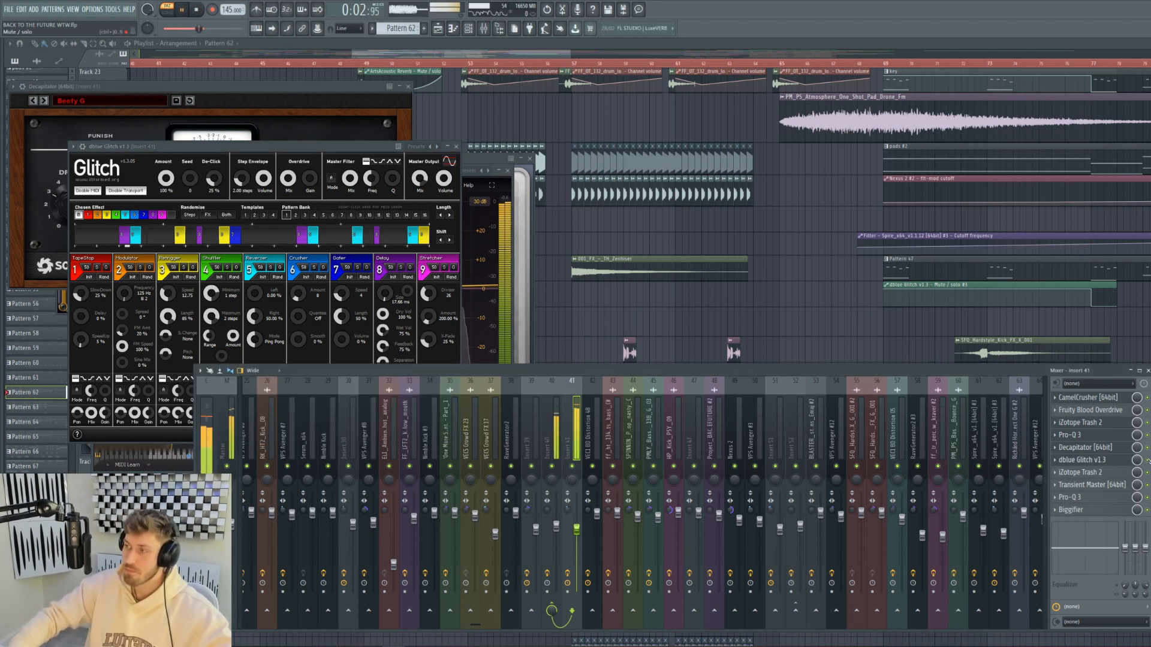
key(space)
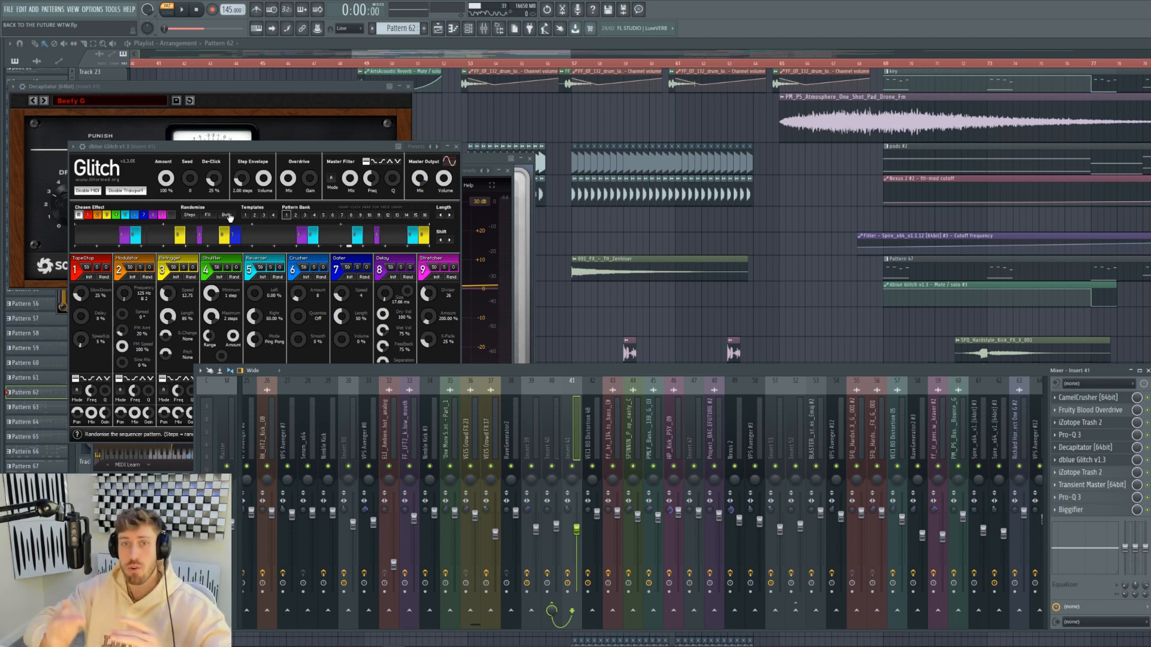
Open insert 41's second iZotope Trash 2, toggle it while playing Pattern 62 to compare, and stop playback.
click(1089, 473)
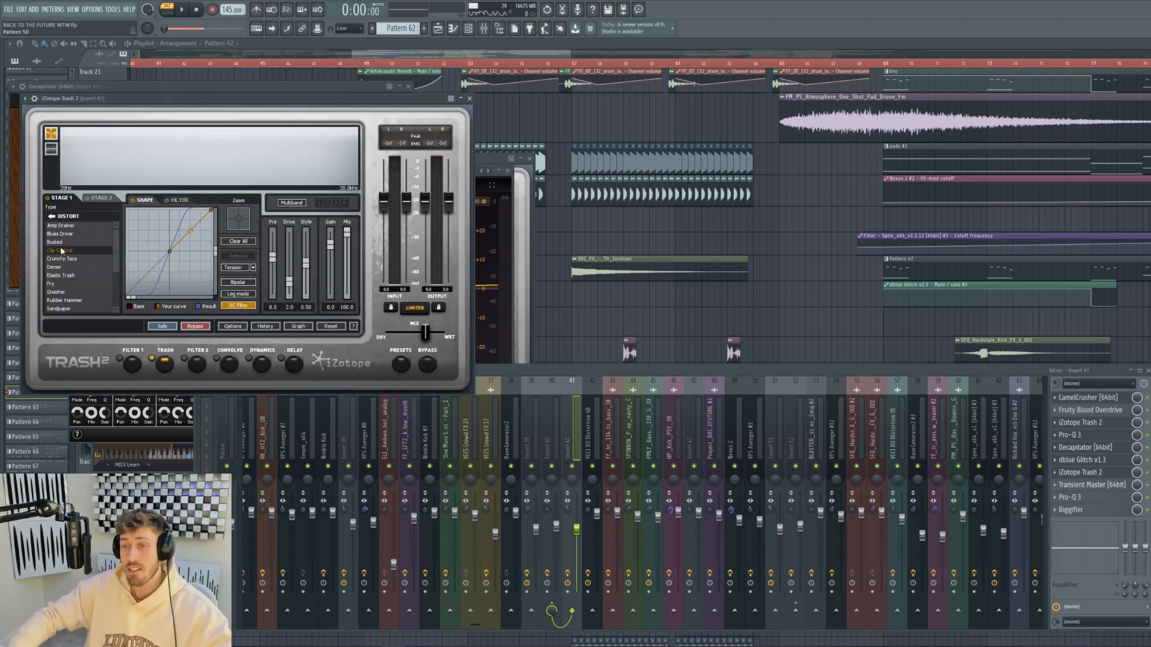
click(1147, 473)
key(space)
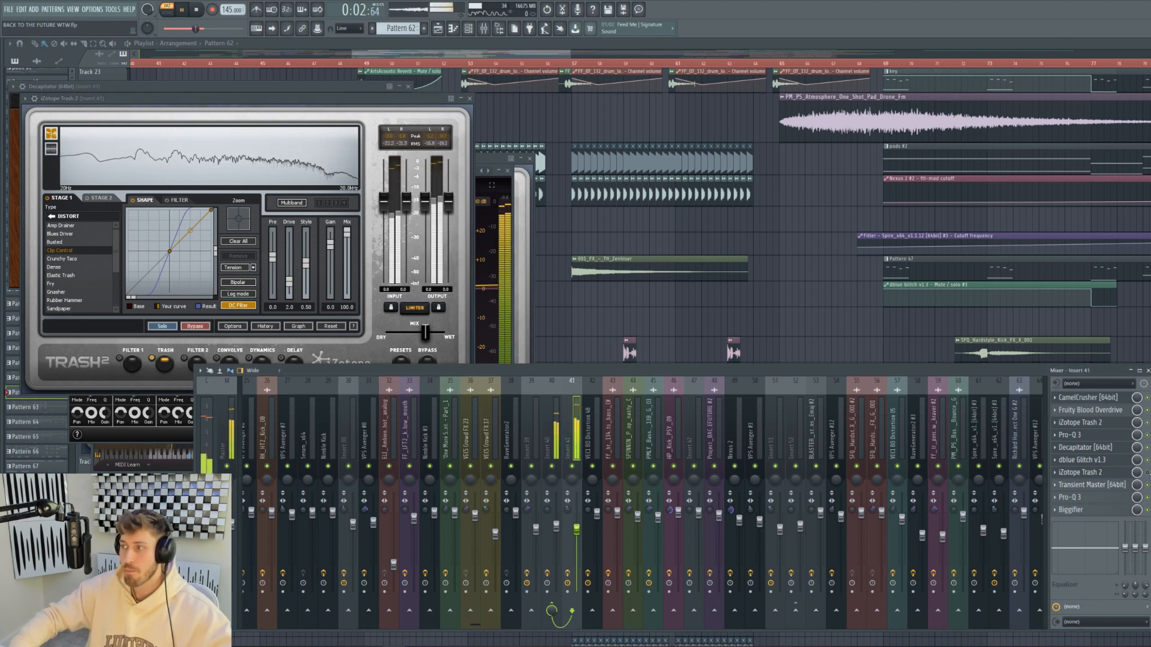
click(197, 10)
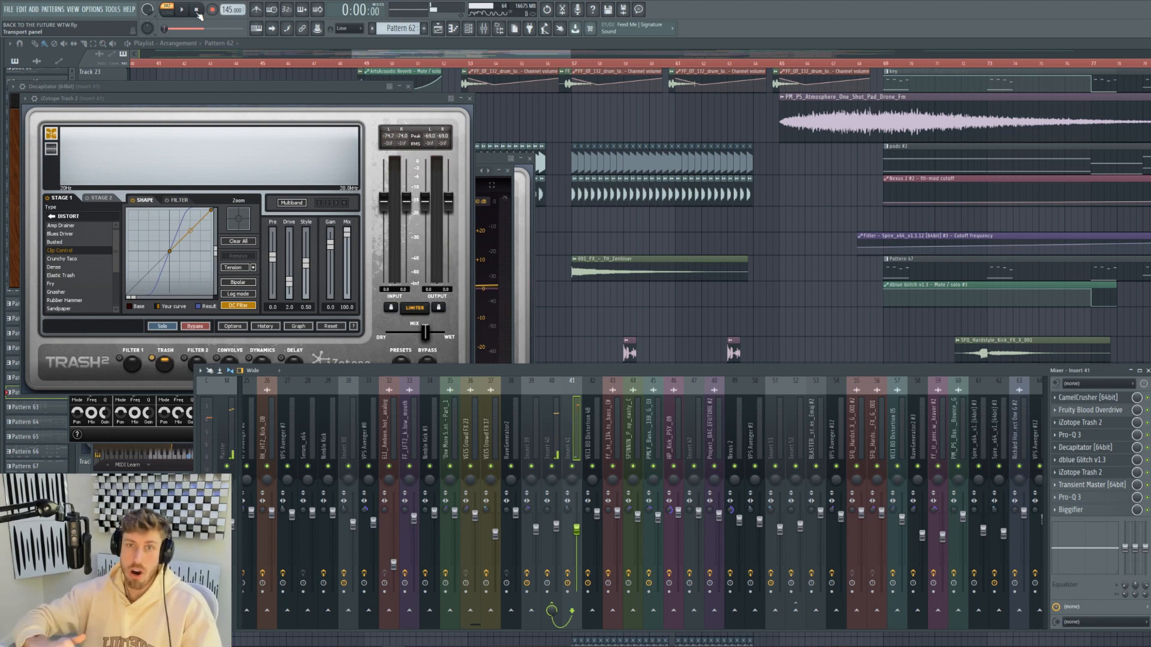
Open Transient Master, the second Pro-Q 3 and Biggifier on insert 41 to view their settings.
click(1119, 486)
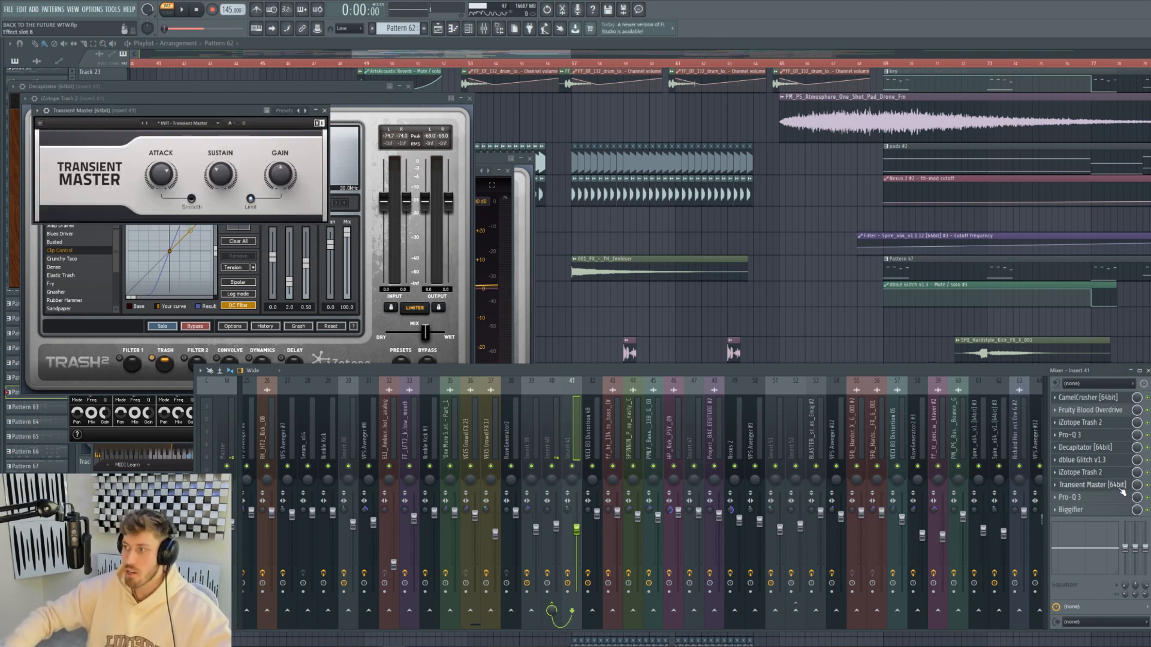
click(1073, 497)
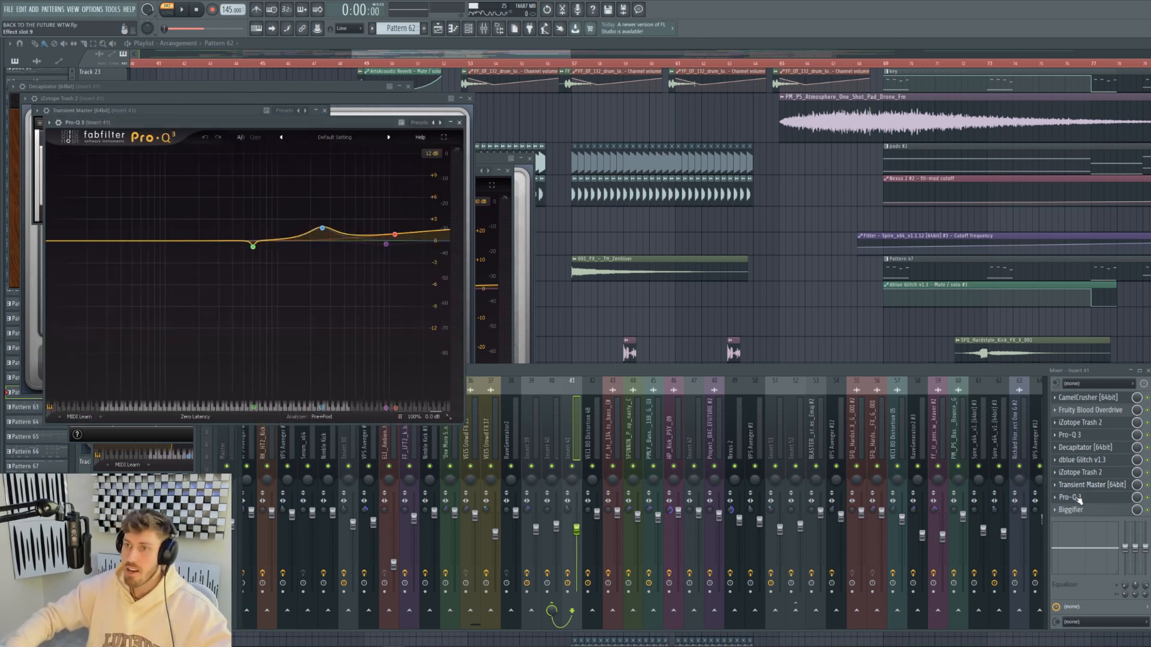
mouse_move(216, 261)
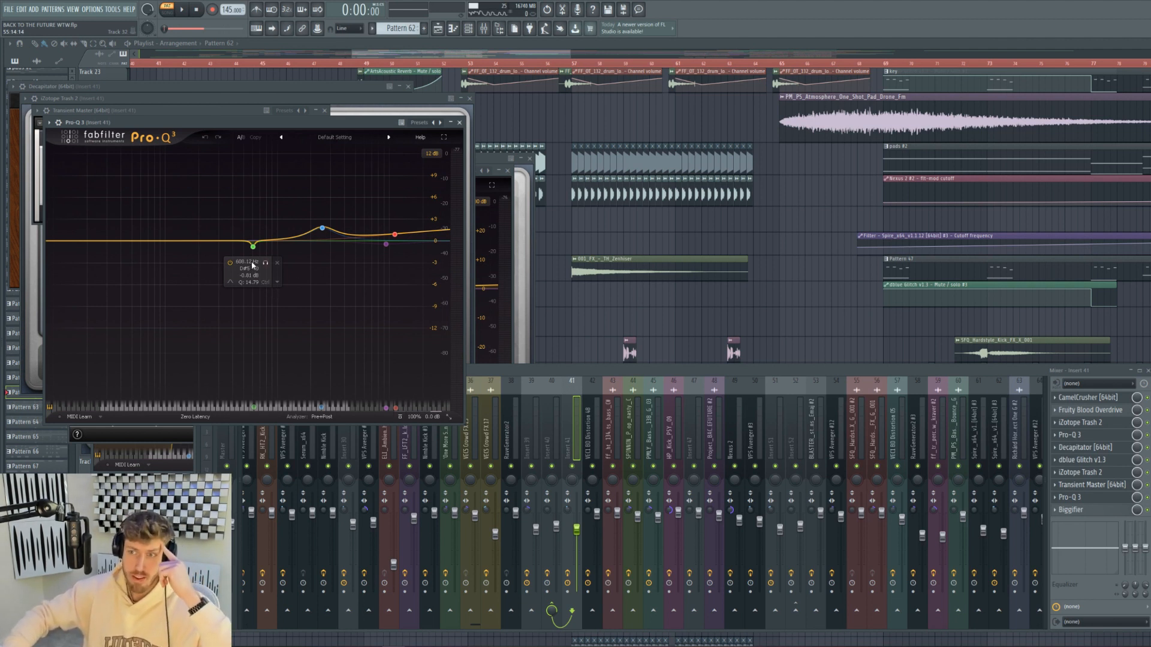
click(1074, 511)
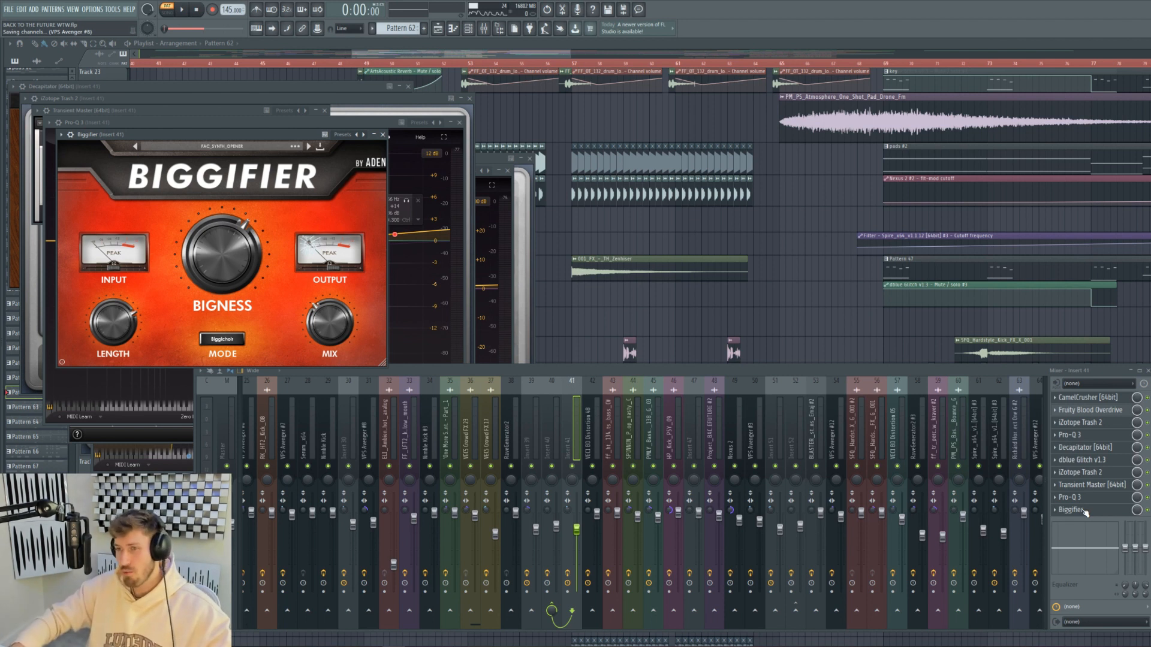
Select insert 40, open its Fruity peak controller while playing Pattern 62, and stop playback.
click(559, 433)
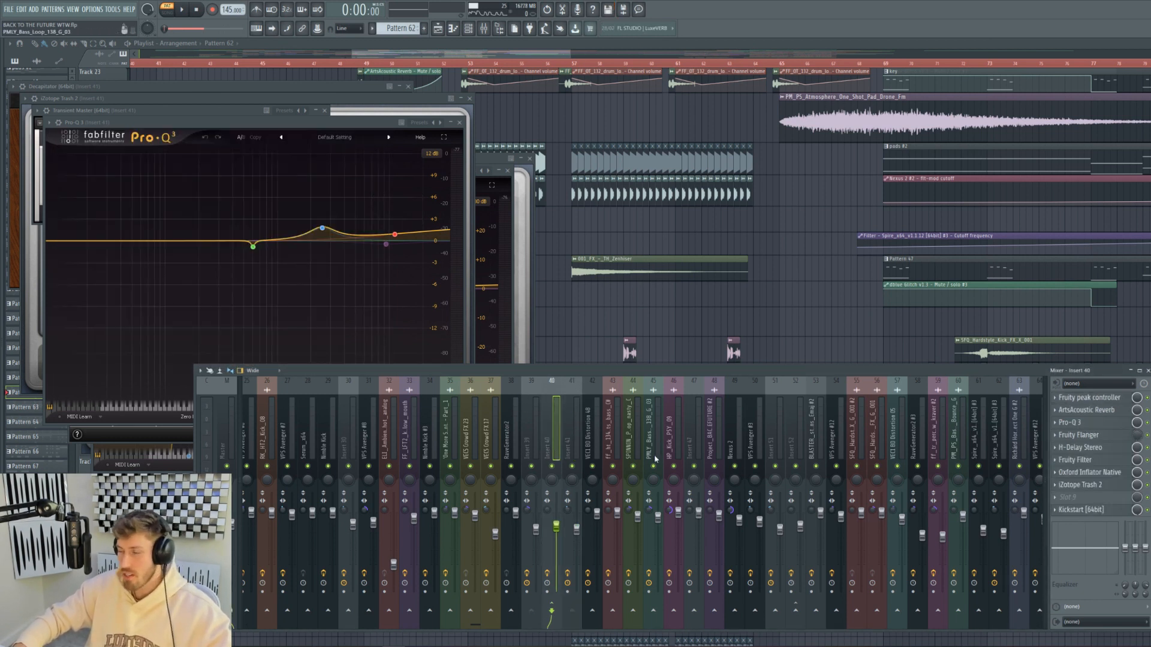
key(space)
click(1096, 399)
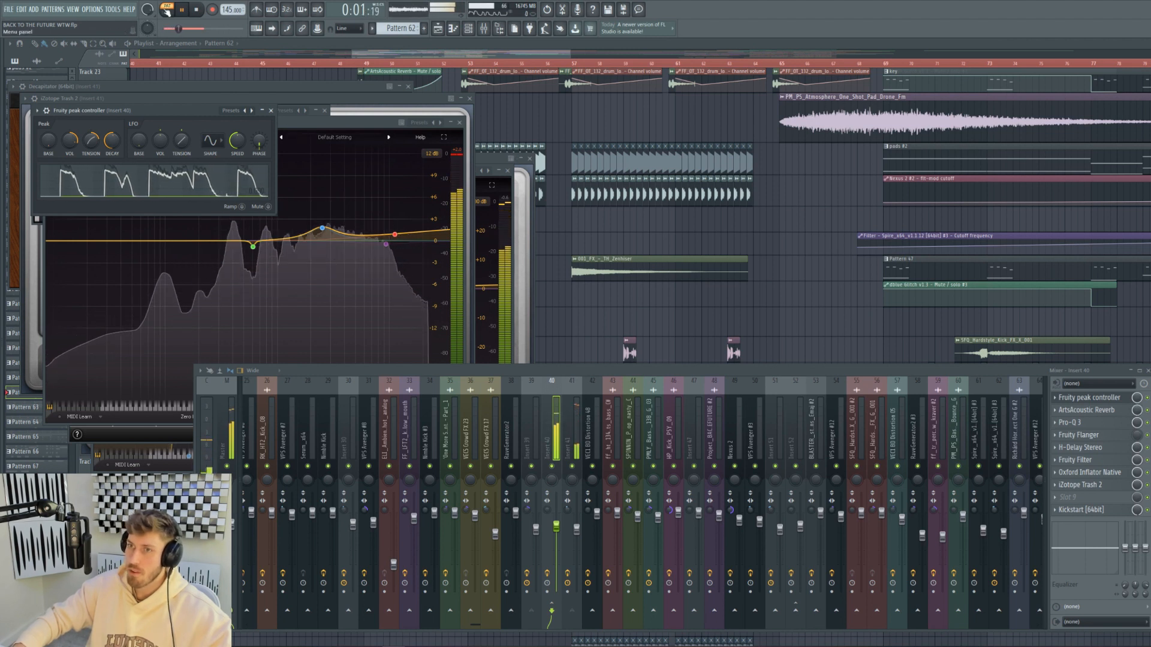
click(197, 11)
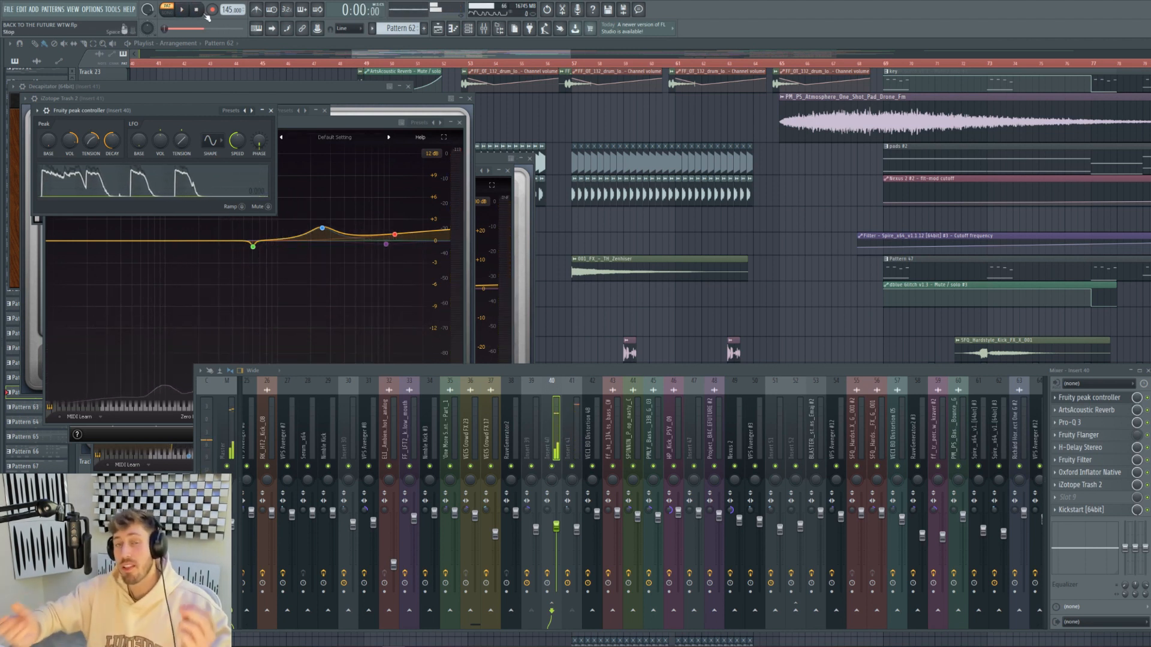
Open Pro-Q 3, H-Delay Stereo, Fruity Filter and Oxford Inflator on insert 40 to view their settings.
click(1104, 423)
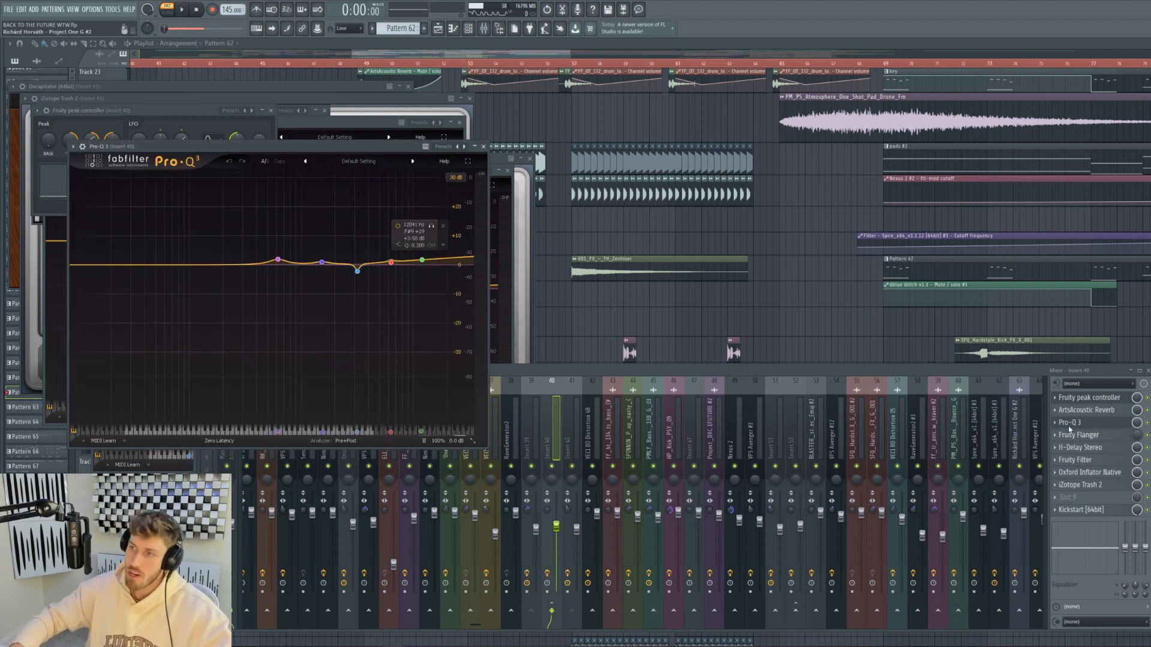
click(1102, 448)
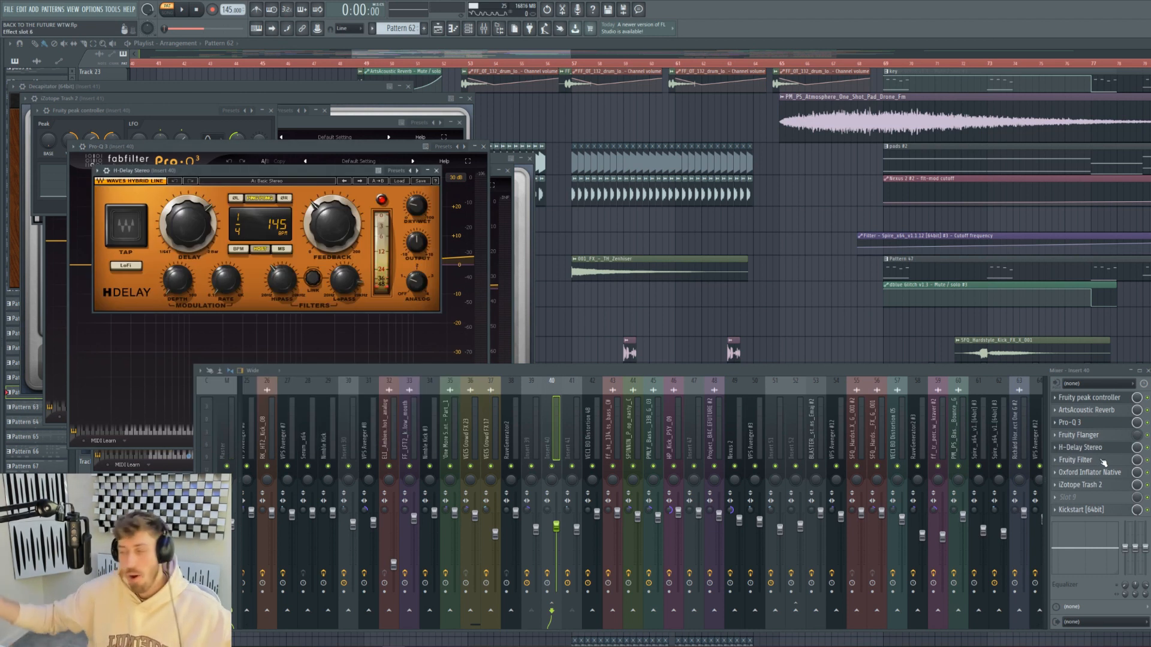
click(1069, 461)
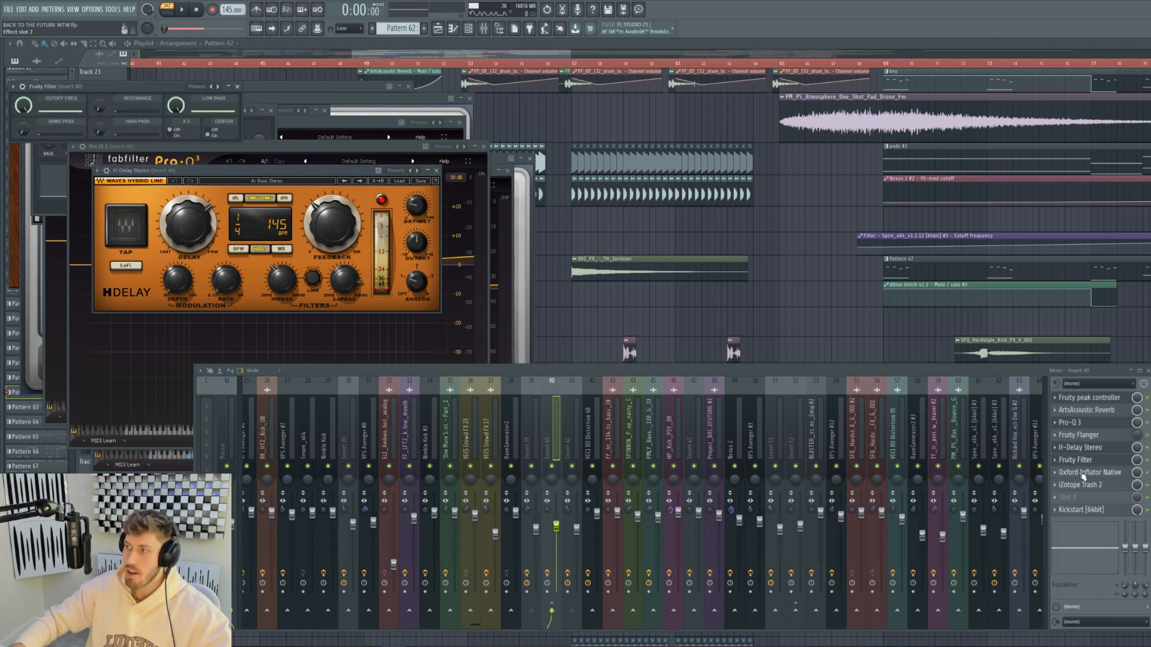
click(1081, 473)
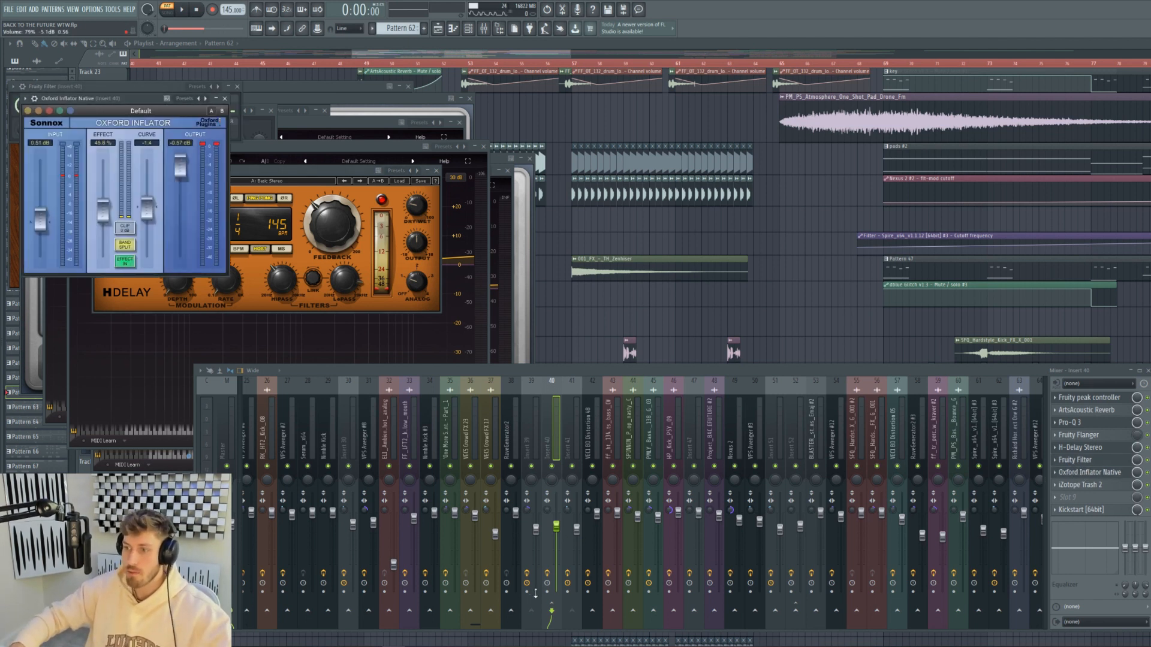
Play Pattern 62 through insert 40, stop playback, and open the insert's iZotope Trash 2 and Kickstart to view their settings.
key(space)
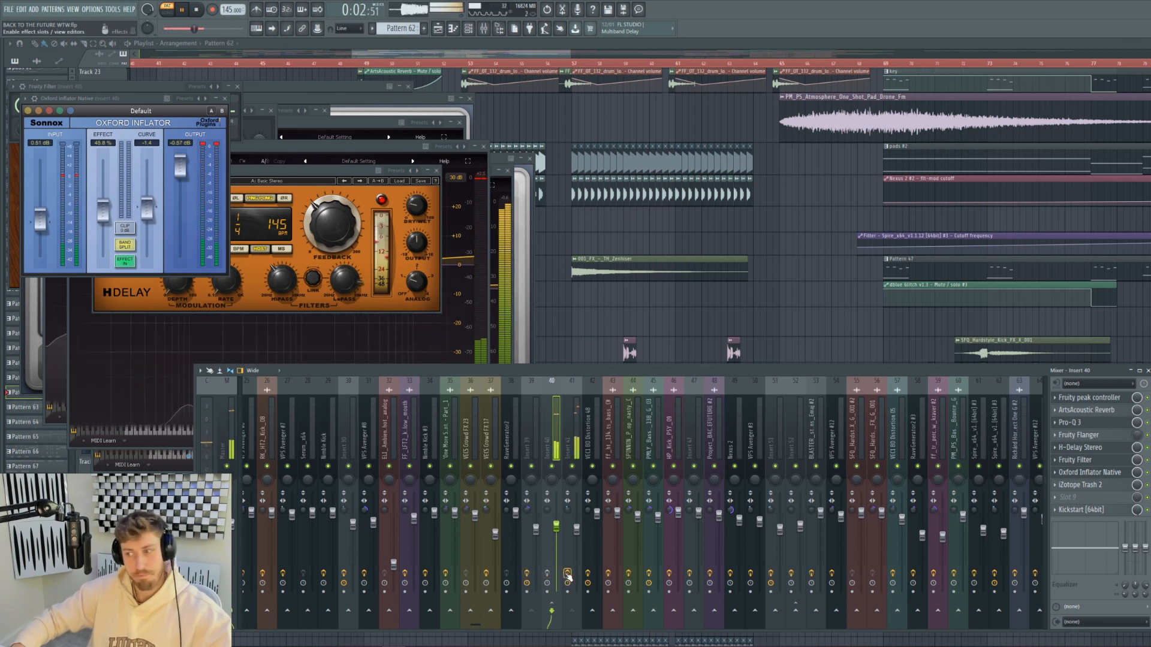
click(197, 12)
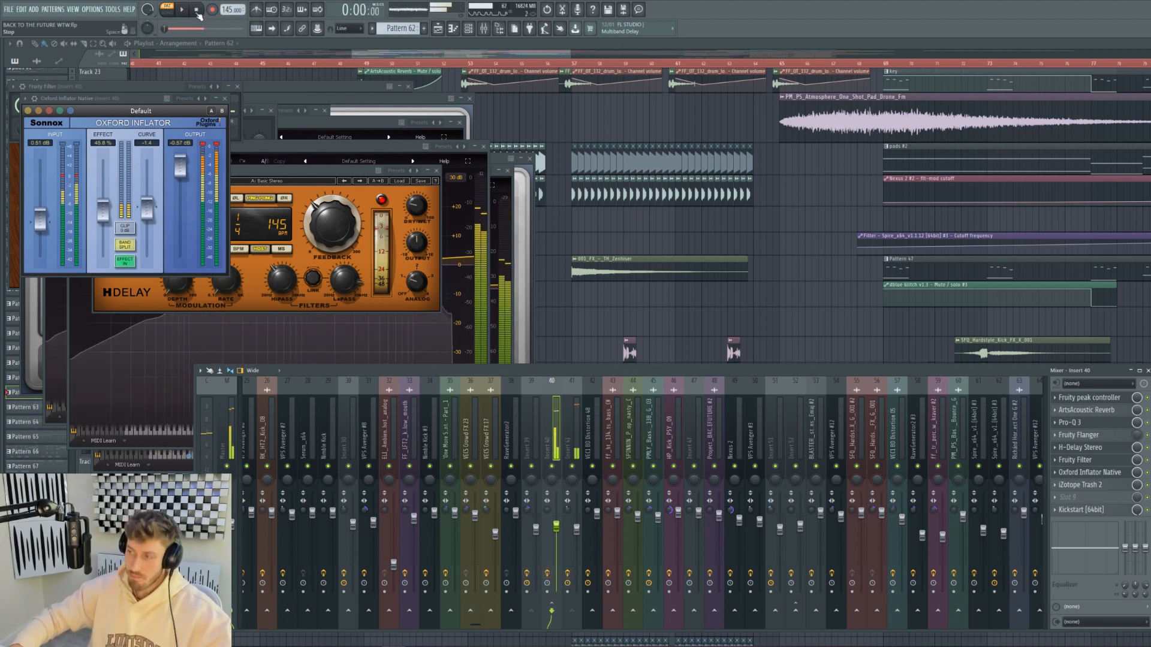
click(1078, 484)
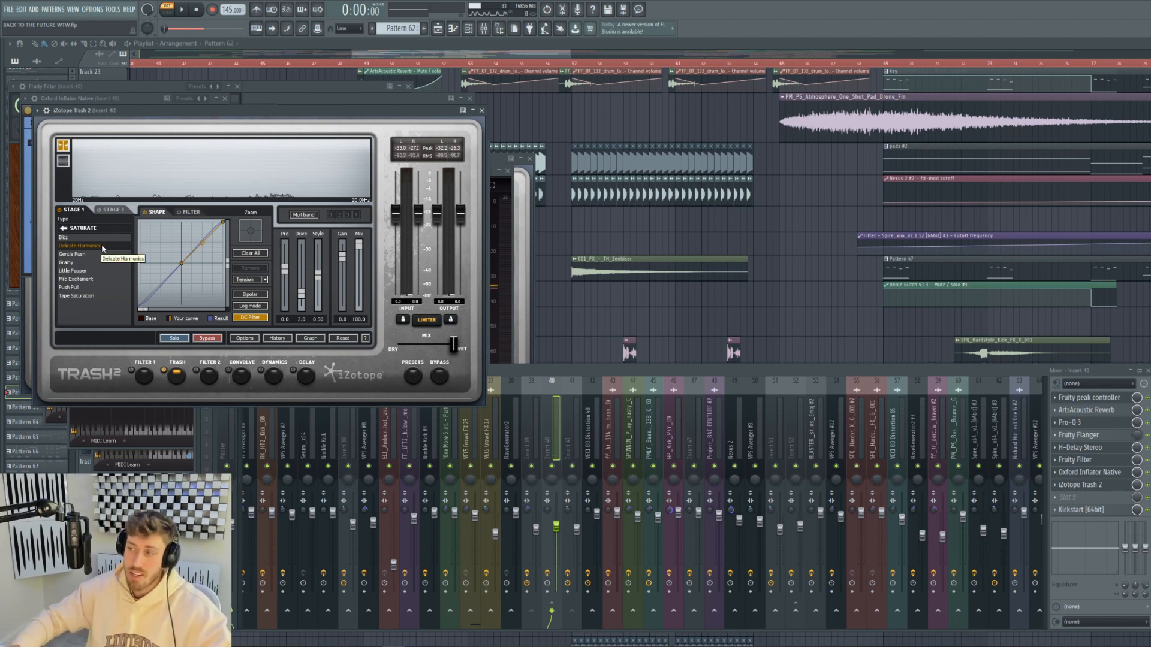
click(1117, 511)
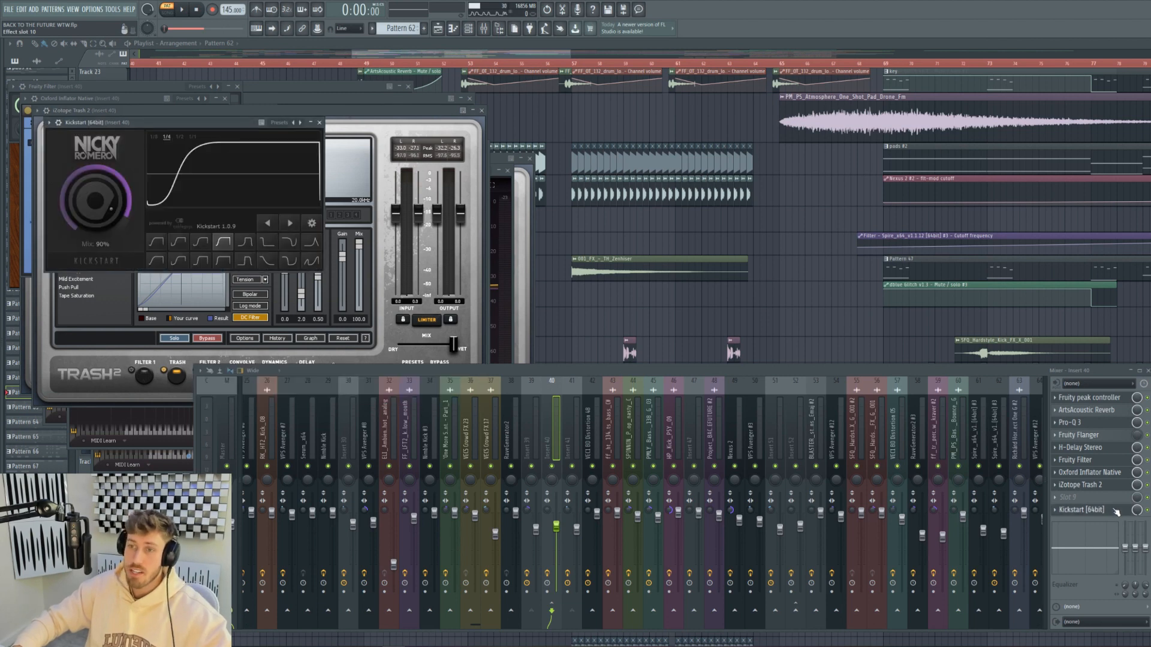
Look over the drop's tracks in the playlist from bar 49 and check the HP_Kick_PSY_09 kick clip.
click(558, 64)
scroll(567, 64, right, 3)
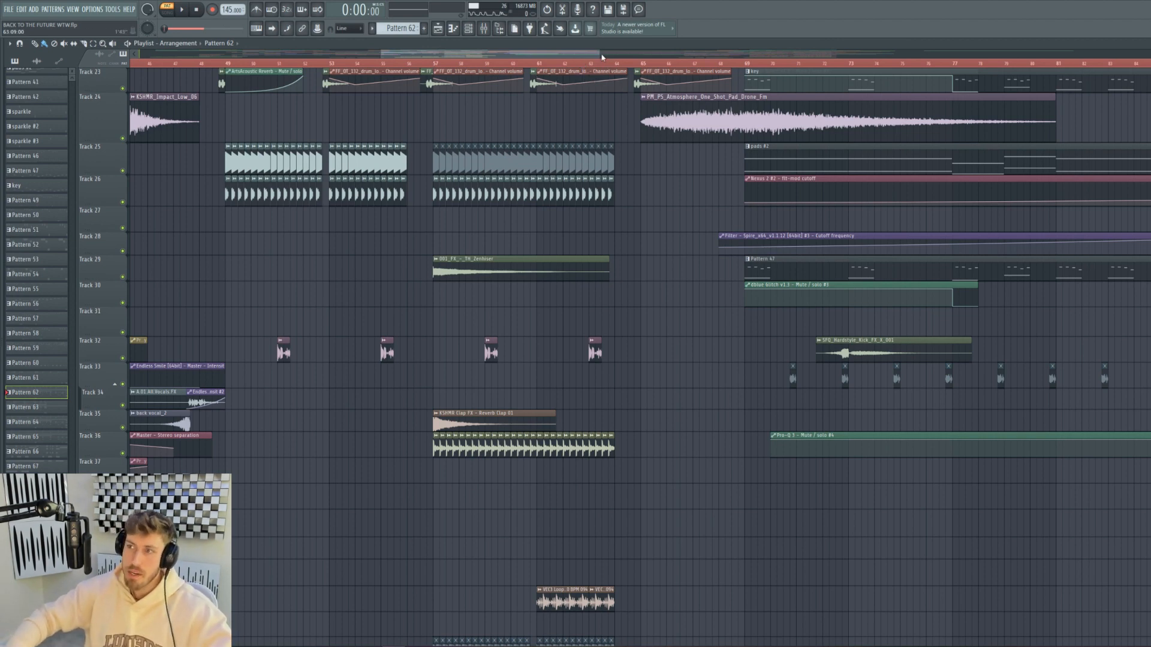
drag(601, 54, 522, 50)
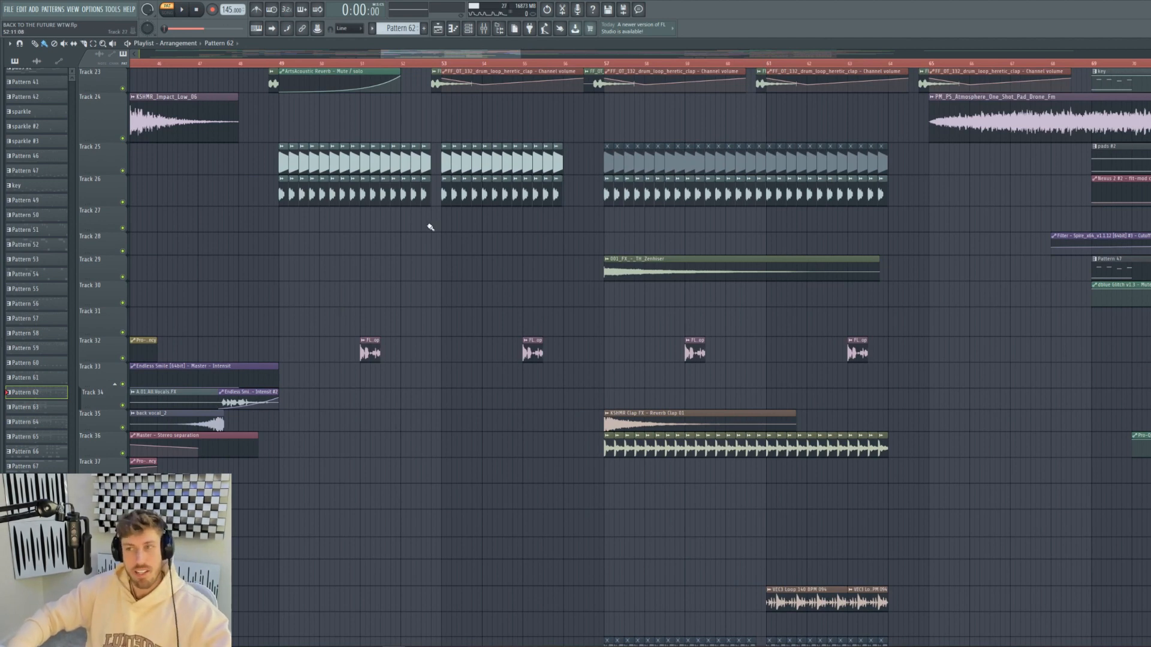
scroll(430, 228, up, 10)
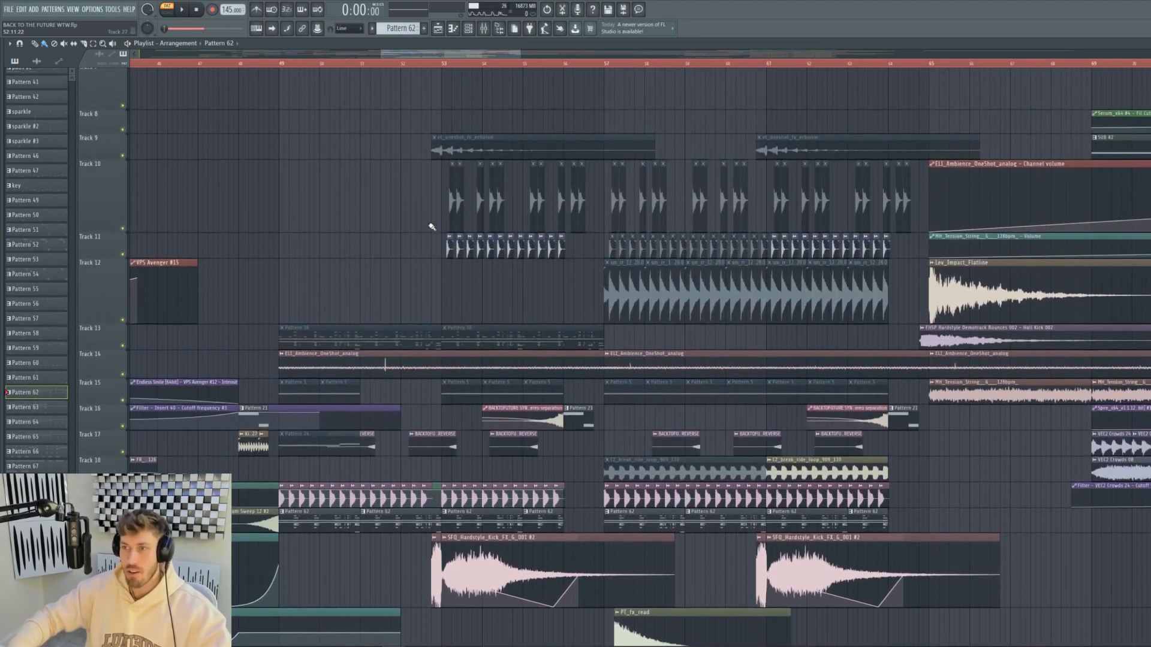
scroll(431, 227, up, 6)
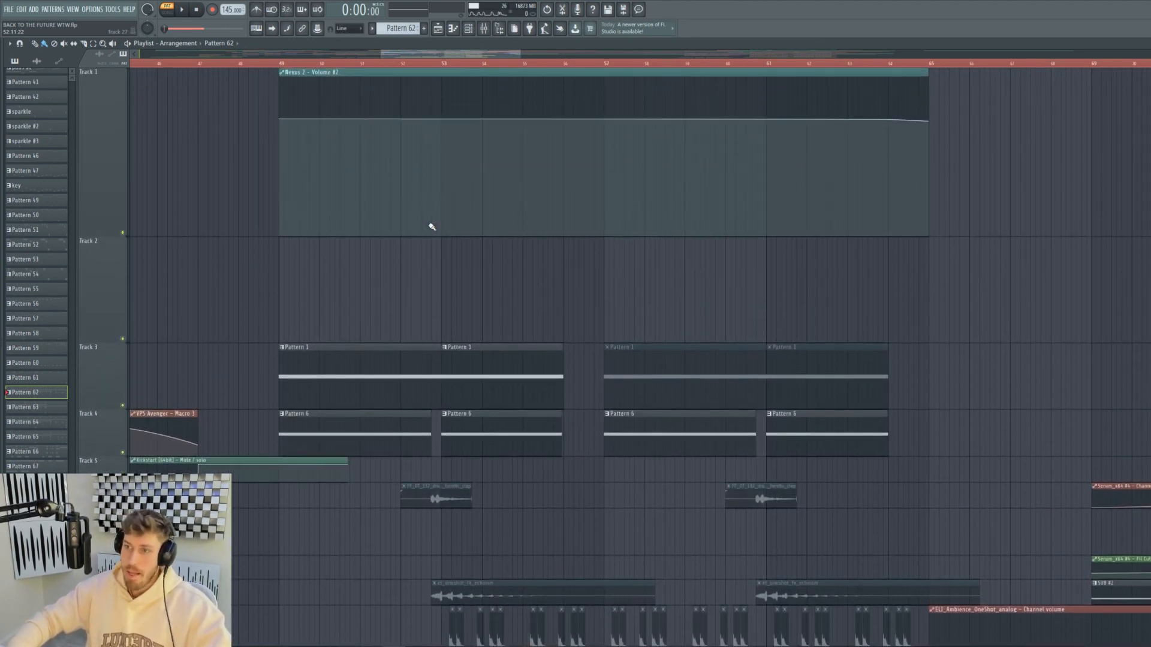
scroll(428, 265, down, 10)
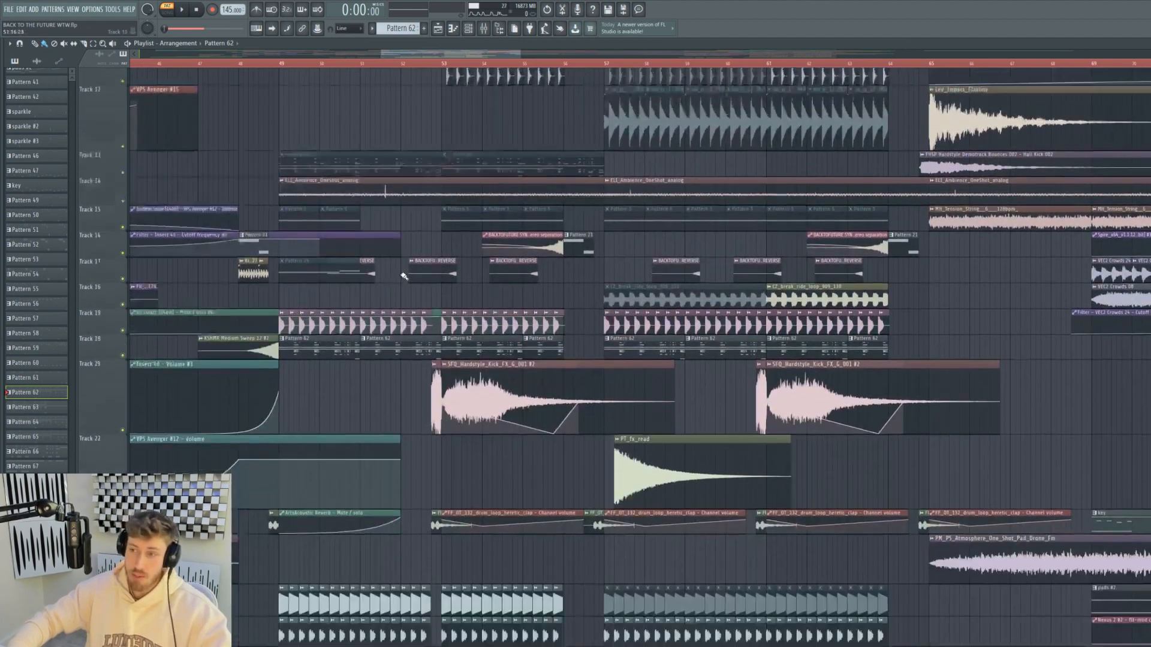
scroll(407, 274, down, 1)
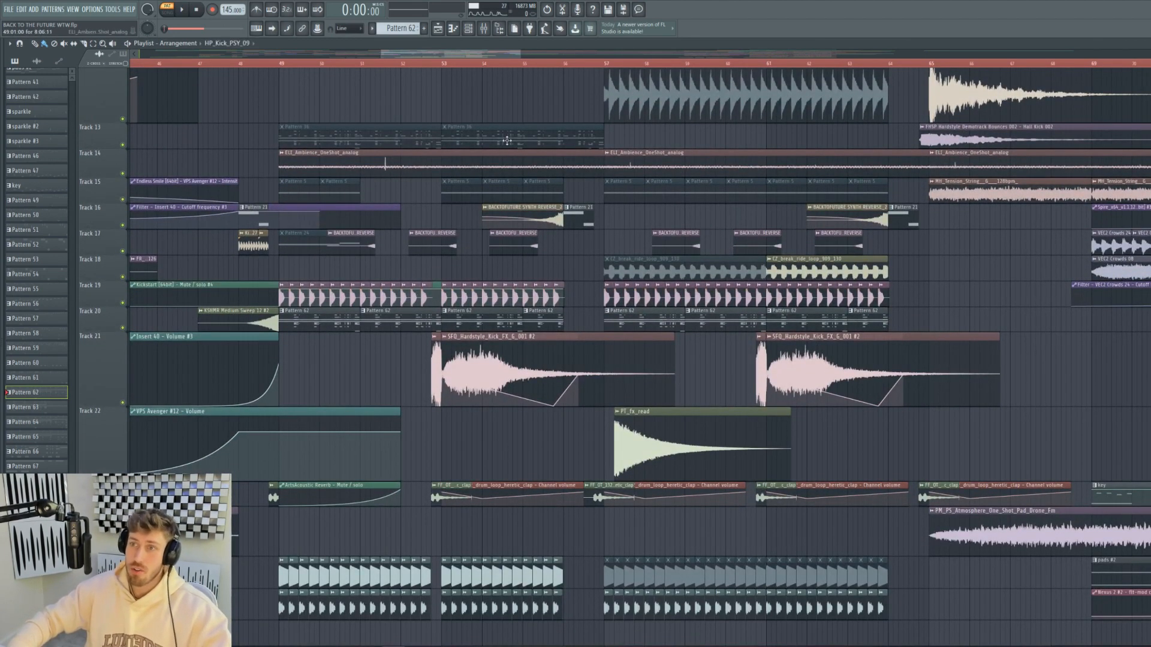
double_click(488, 296)
click(281, 123)
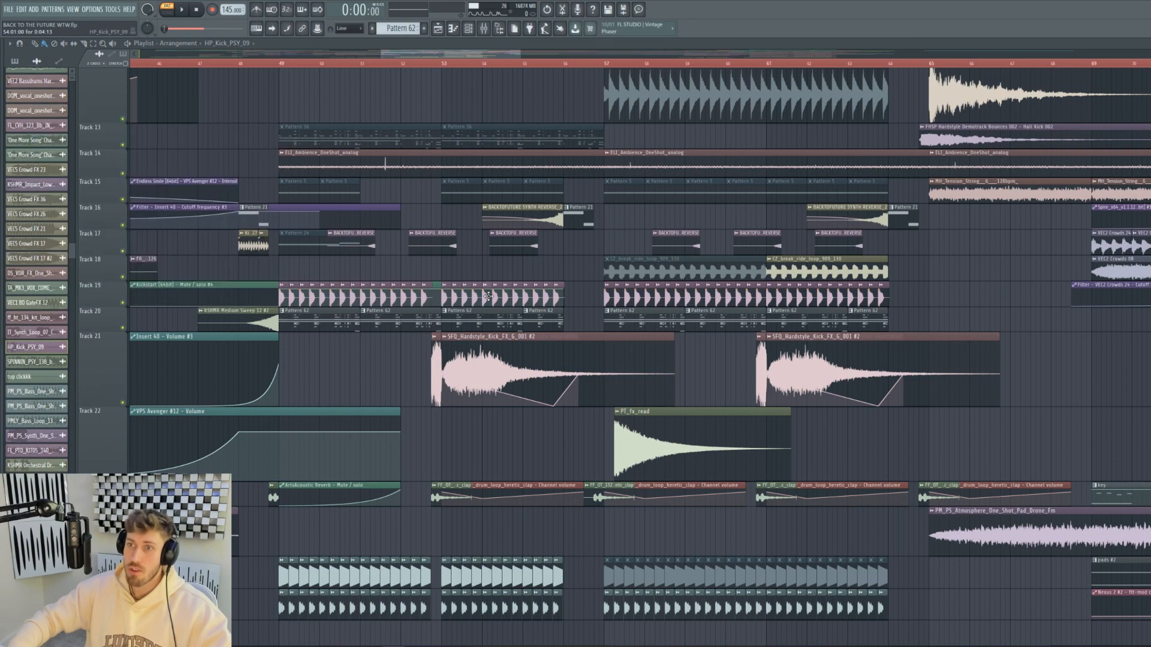
scroll(403, 193, down, 6)
scroll(347, 340, up, 15)
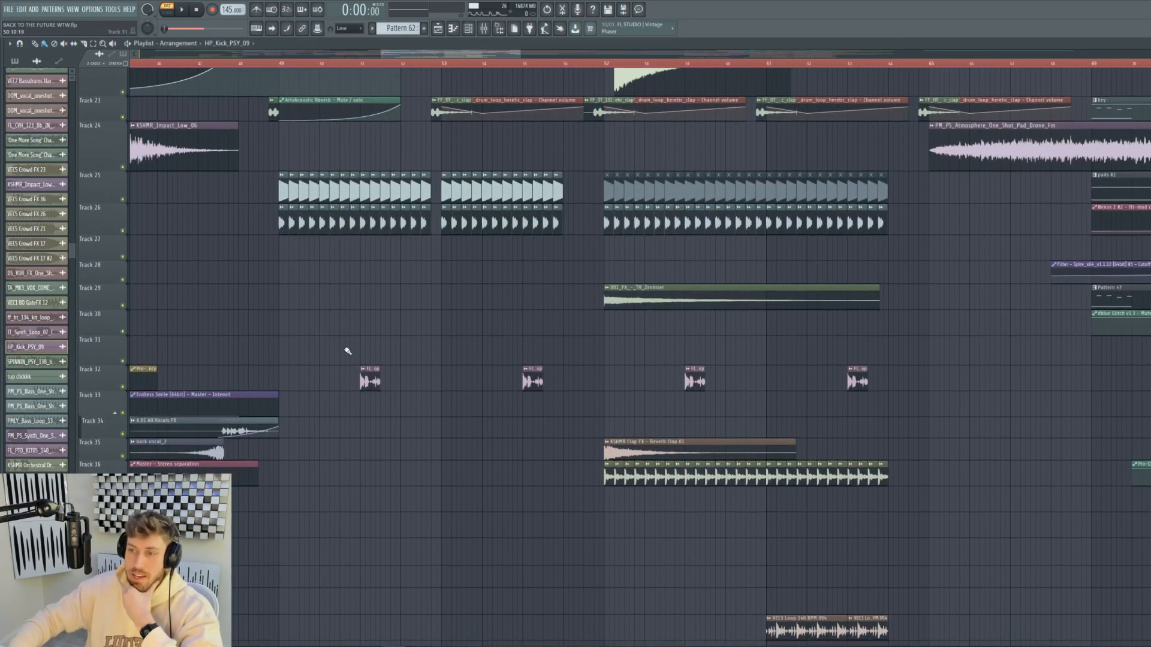
scroll(333, 361, up, 3)
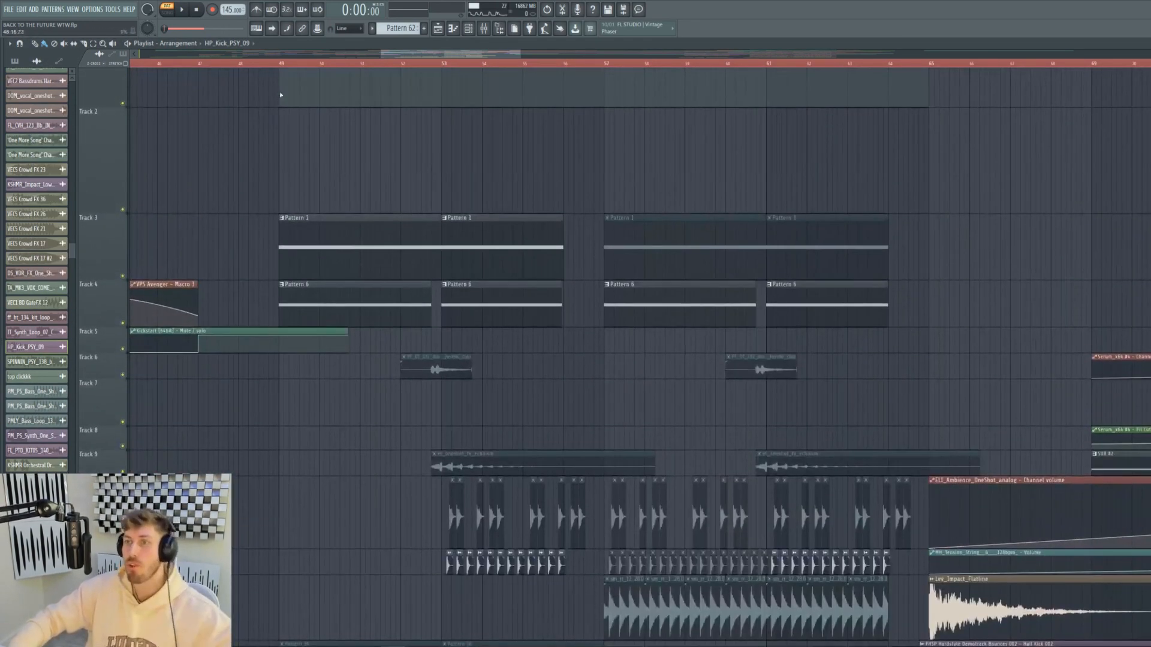
Select bars 49 to 57 in the playlist, solo track 3 and play the range in song mode.
click(282, 66)
drag(519, 54, 1012, 55)
drag(1023, 64, 237, 73)
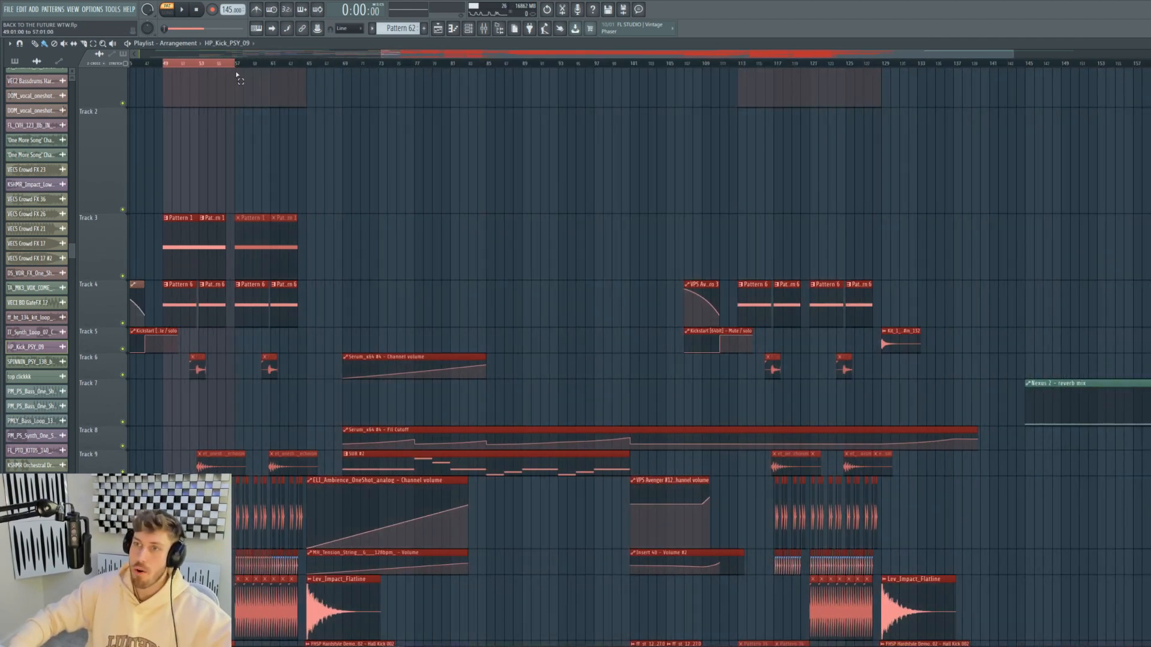
ctrl+click(124, 276)
key(space)
click(166, 66)
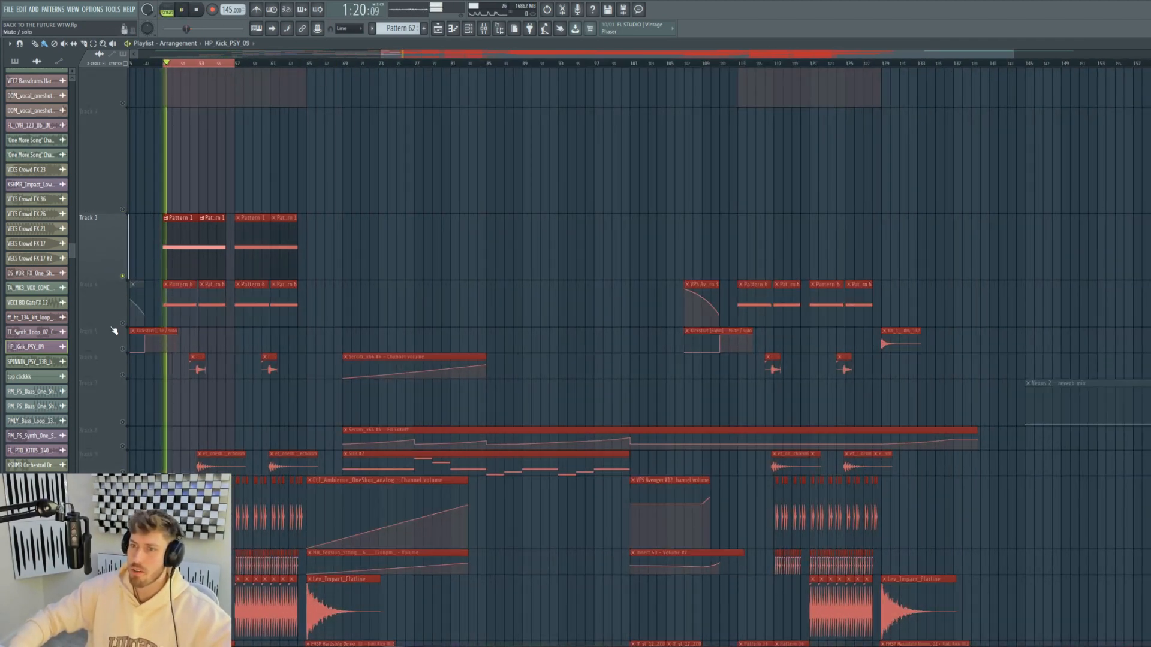
Solo track 4, open Pattern 6's Nexus 2 instrument and dismiss its update notice while auditioning the pattern.
ctrl+click(123, 324)
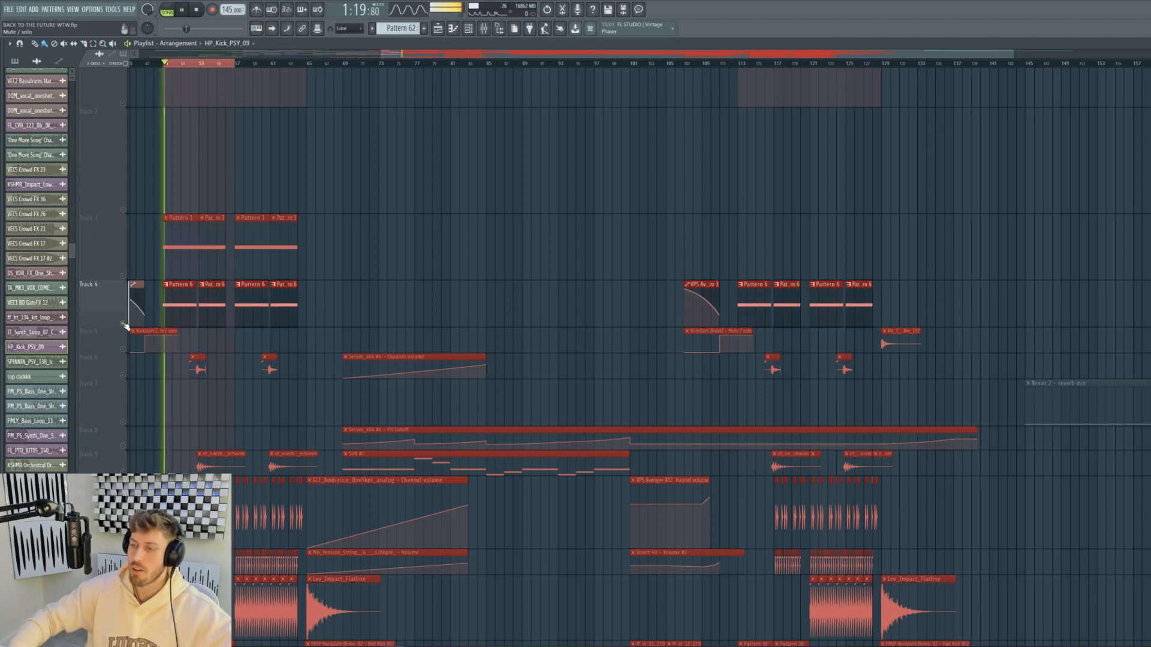
double_click(186, 303)
click(467, 29)
key(space)
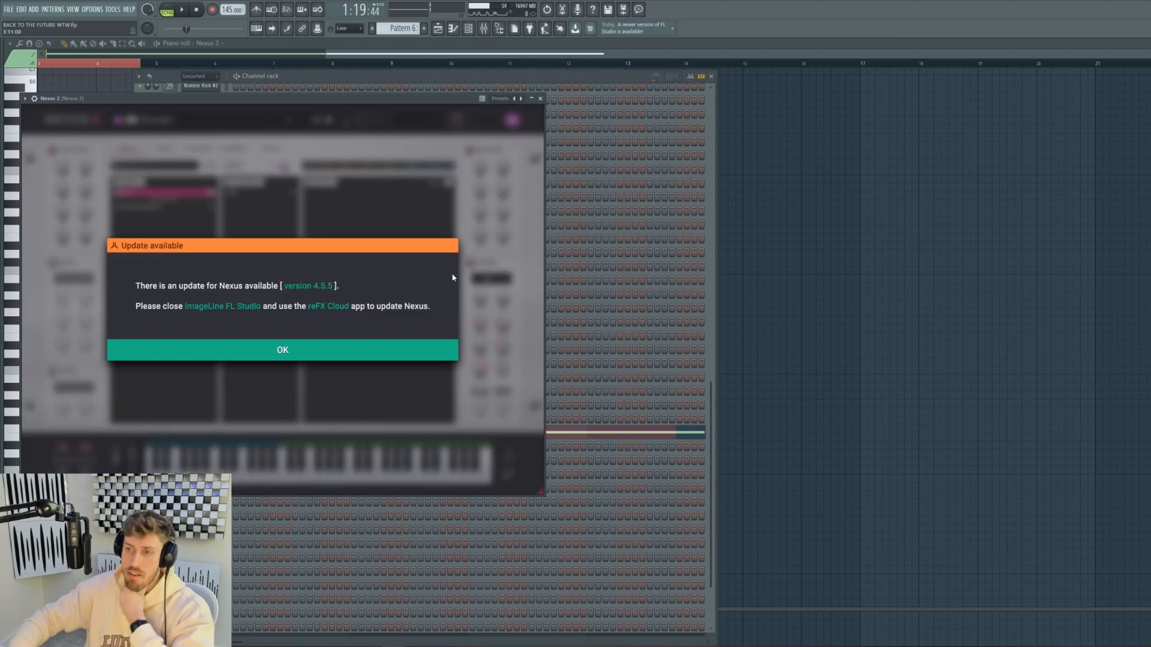
click(354, 346)
click(338, 78)
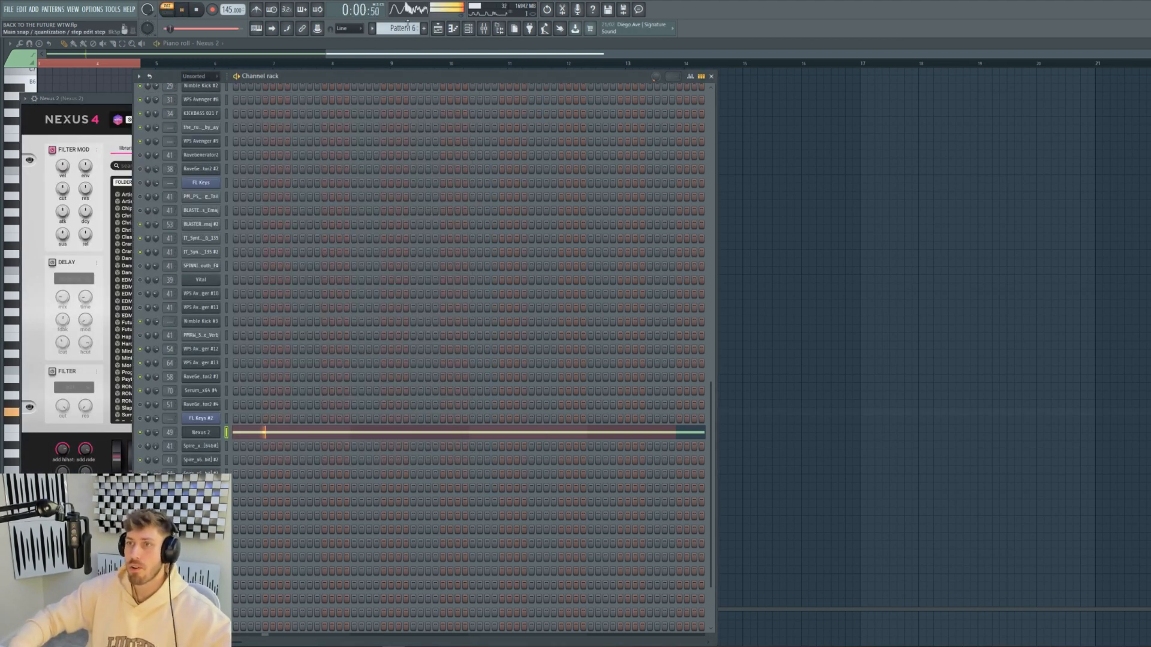
Return to the playlist, deselect the clips while keeping the bar 49 to 57 range, and stop playback.
click(437, 29)
drag(1015, 55, 489, 127)
click(491, 131)
right_click(506, 147)
key(space)
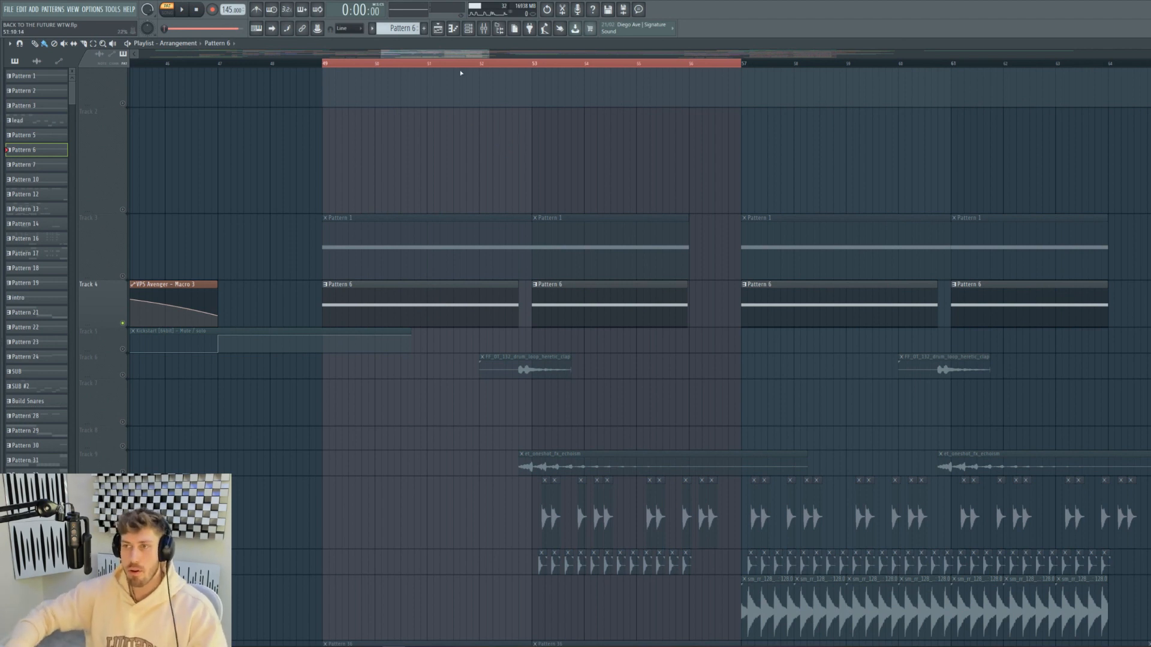
drag(486, 56, 452, 55)
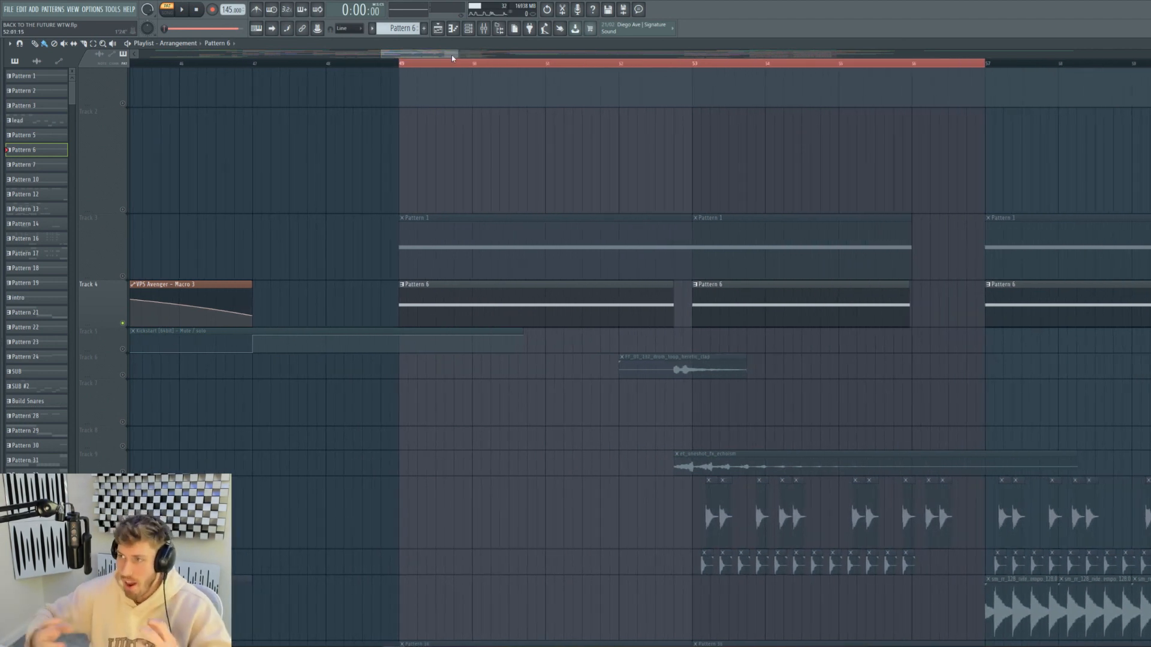
Solo track 3, play it in song mode, and inspect Pattern 1's note and VPS Avenger #3 channel before returning to the playlist.
right_click(123, 277)
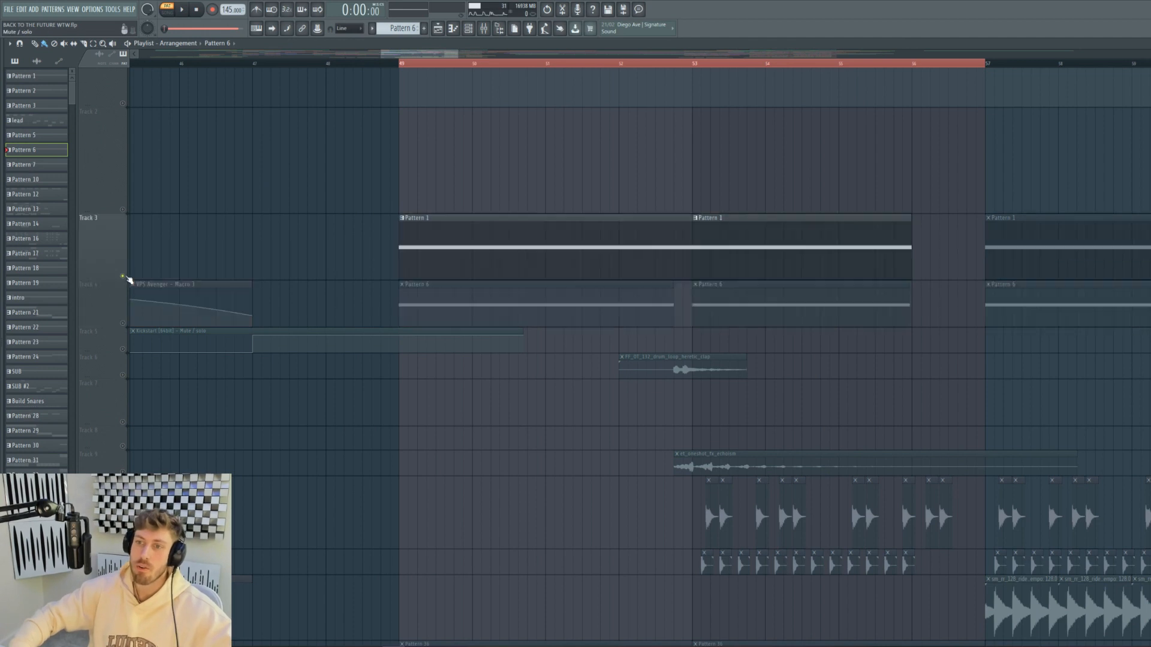
key(l)
key(space)
double_click(511, 236)
key(F6)
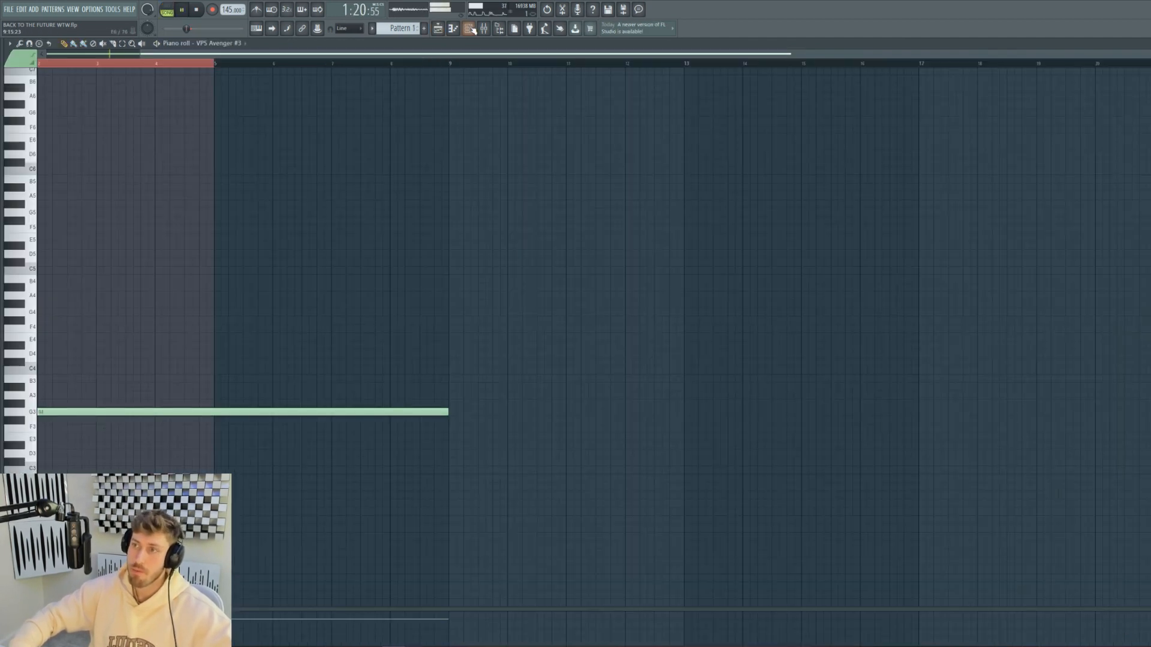
scroll(257, 480, up, 7)
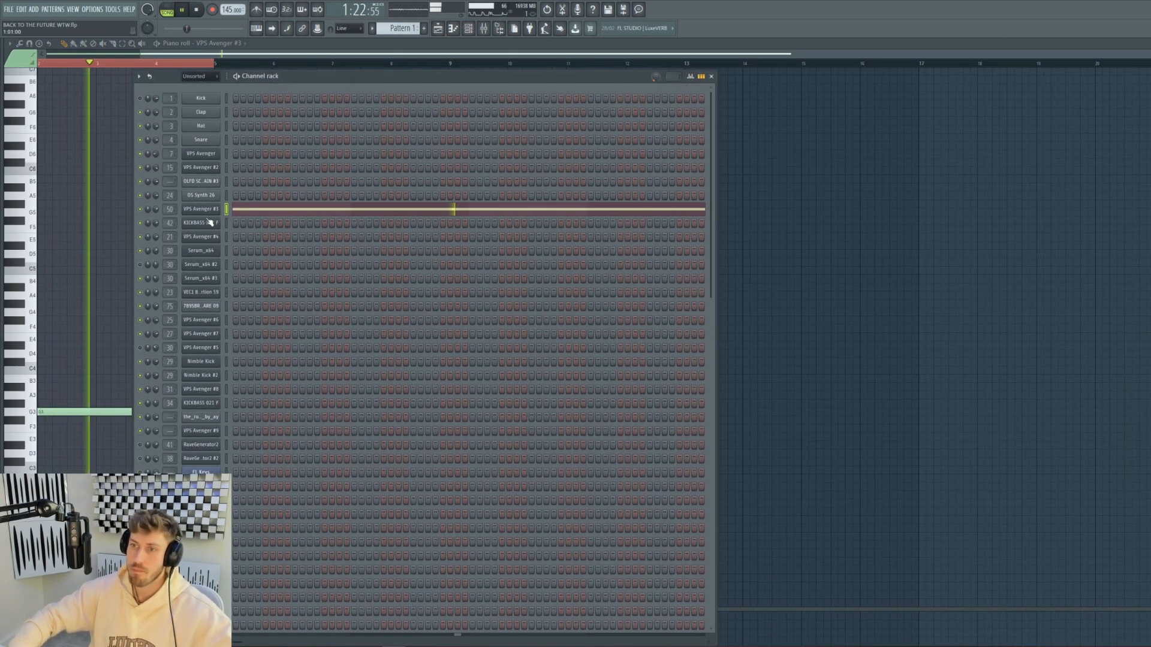
click(440, 29)
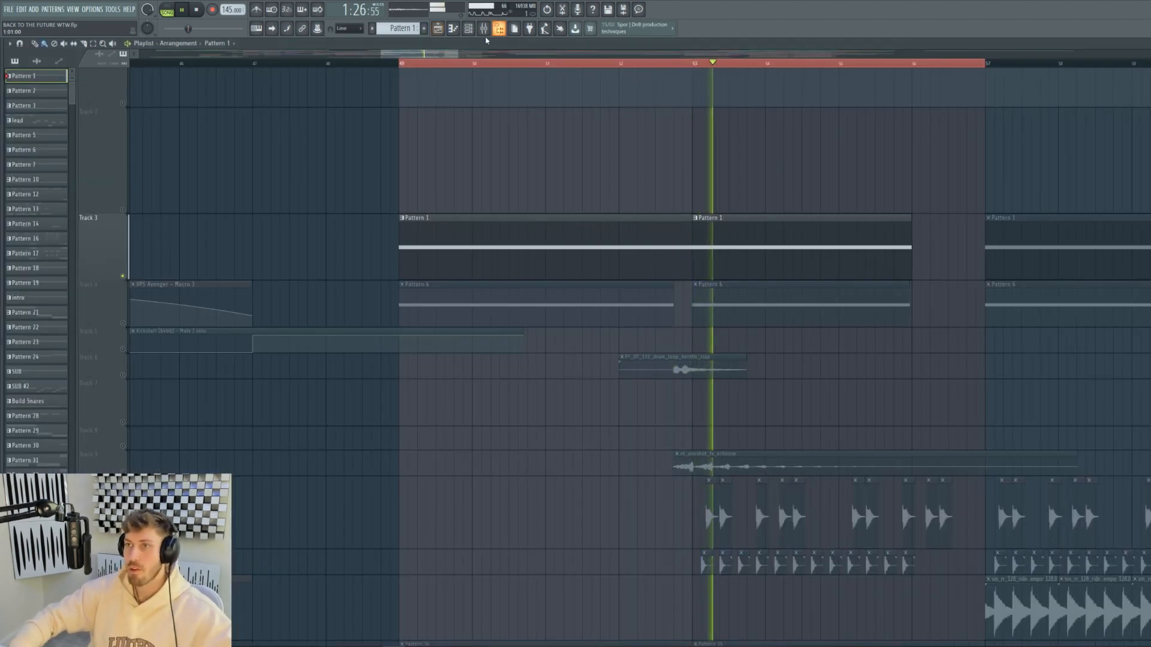
Open Pattern 1's VPS Avenger #3 instrument to view its preset, return to the playlist and stop playback.
click(468, 28)
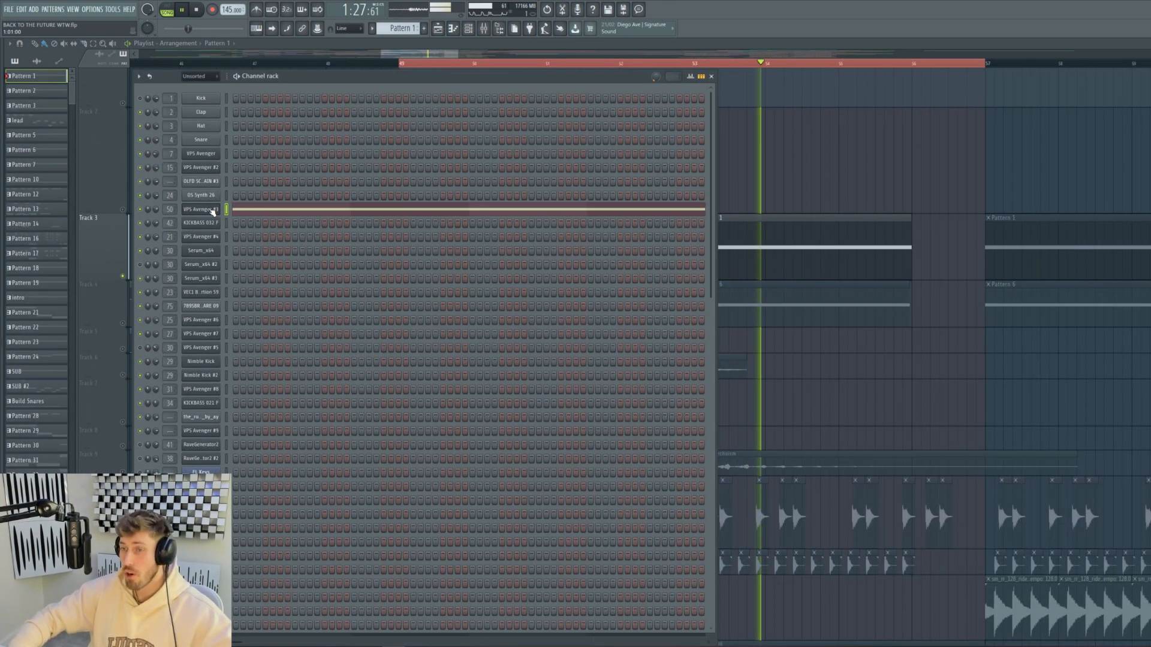
click(210, 211)
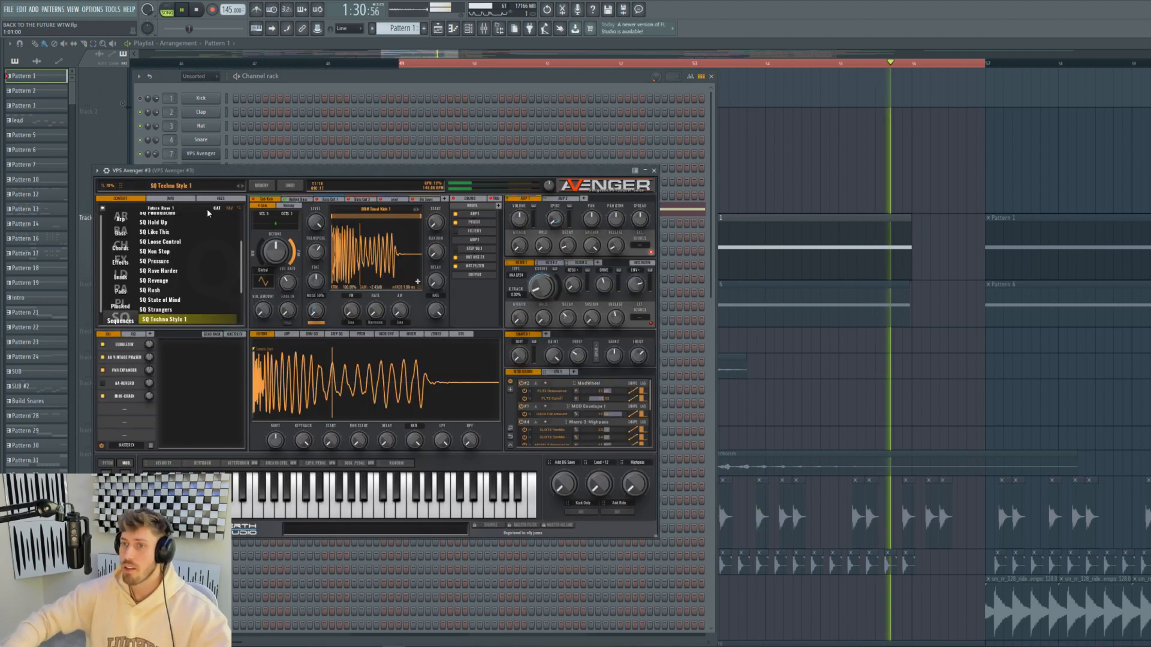
click(400, 68)
key(space)
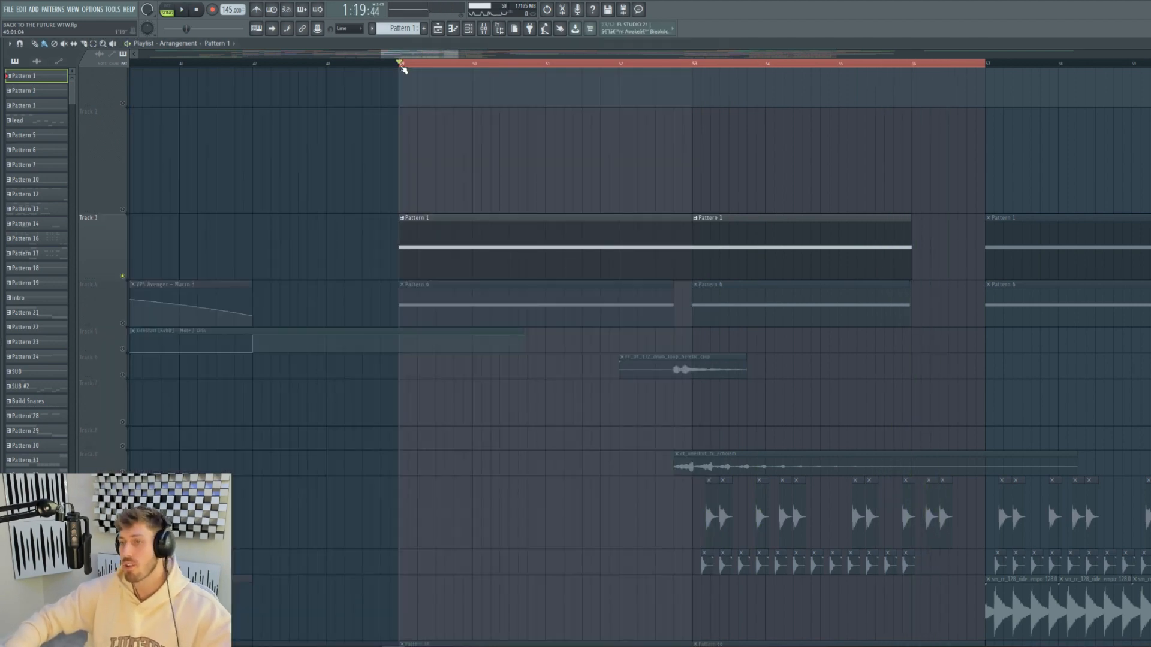
Enable track 4 alongside track 3 and audition both layers from bar 49.
click(127, 323)
key(space)
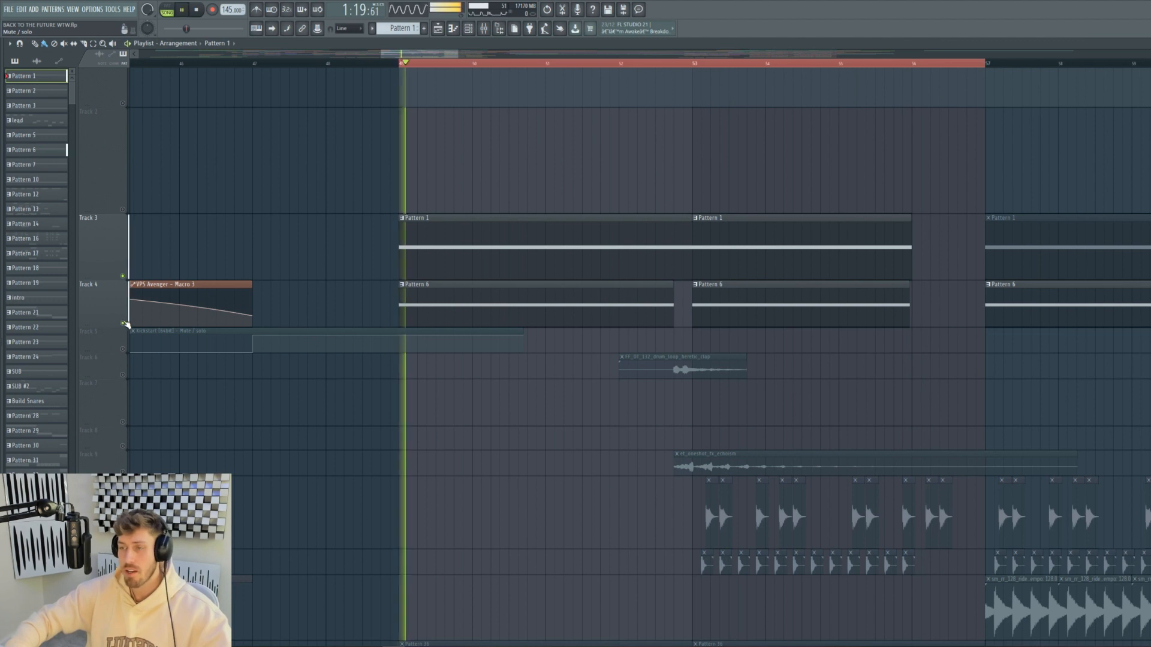
scroll(599, 437, down, 3)
scroll(497, 446, down, 3)
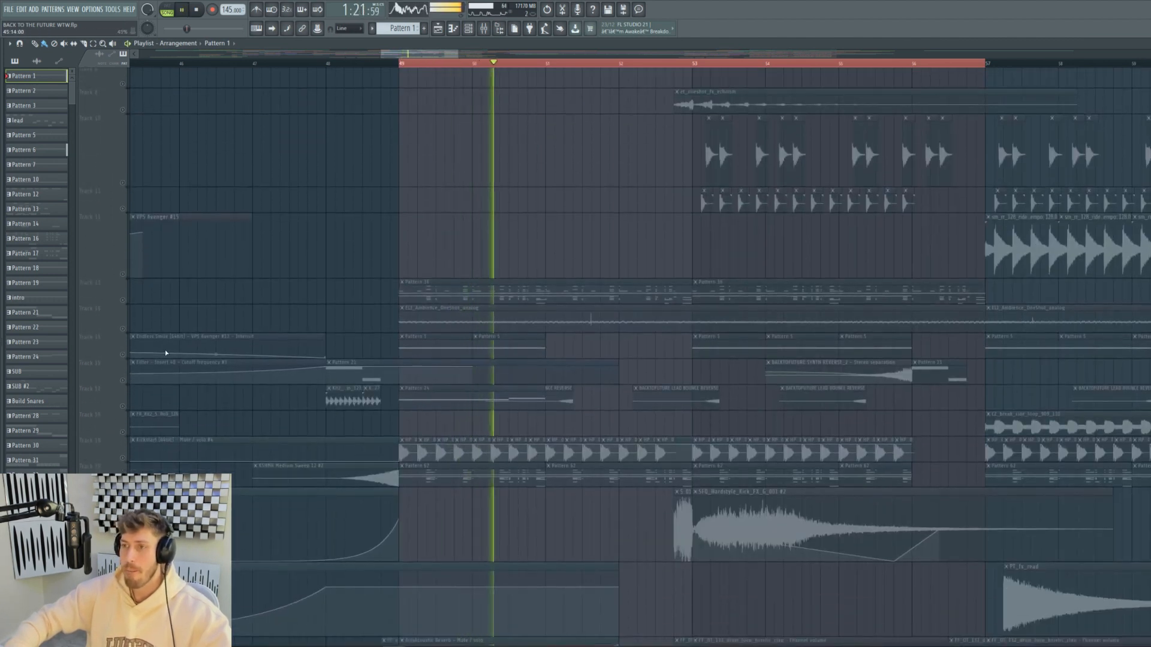
key(space)
Solo track 13, enable track 20 alongside it, and audition the two layers from bar 49.
click(124, 301)
scroll(148, 329, down, 7)
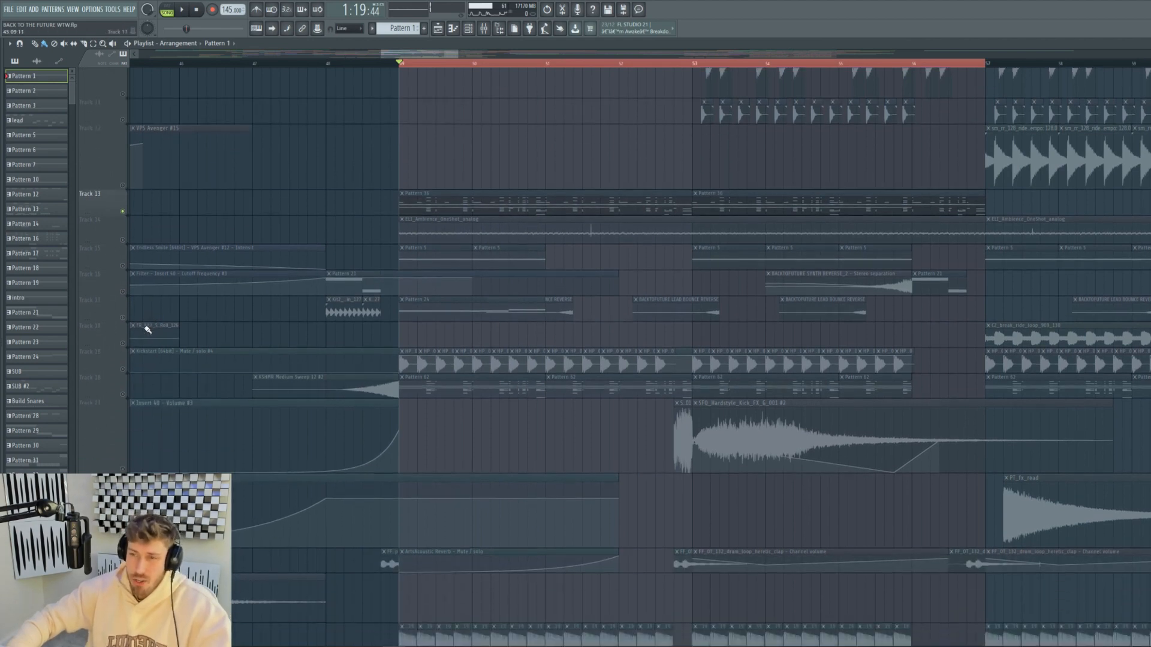
scroll(148, 331, down, 10)
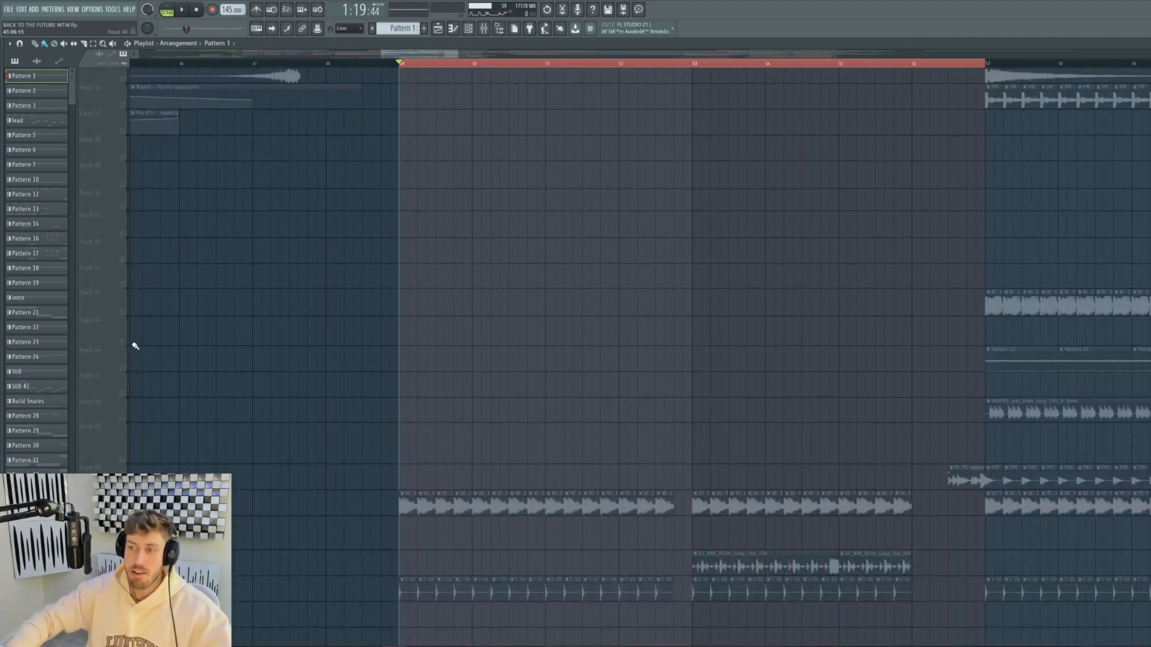
scroll(144, 349, up, 10)
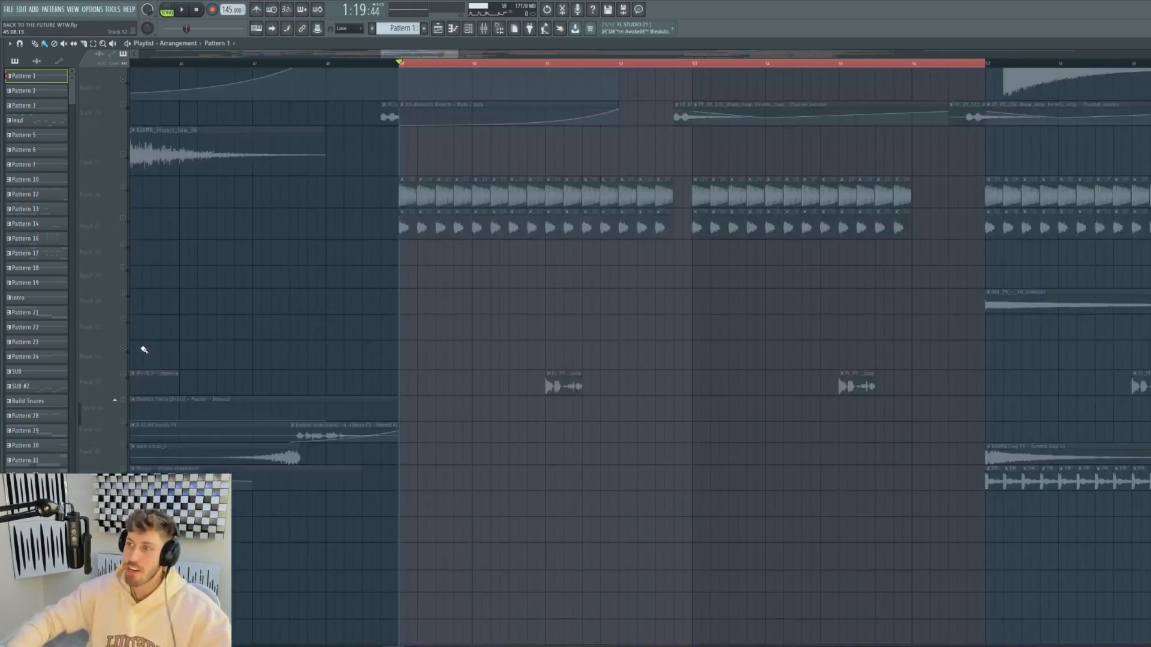
click(123, 328)
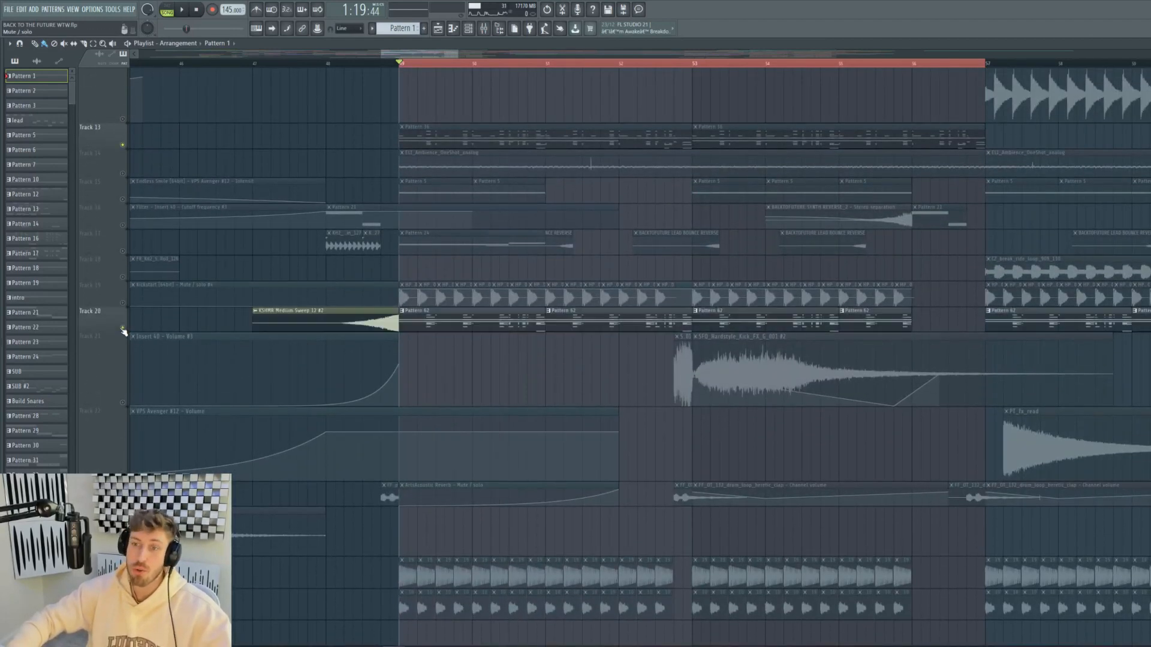
key(space)
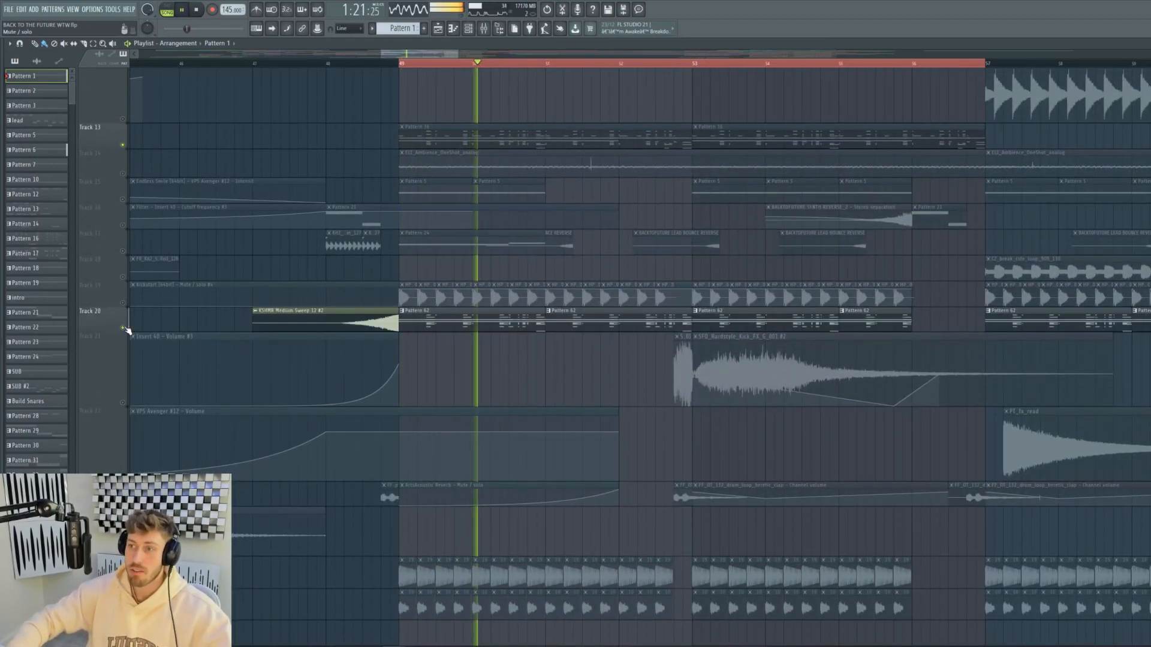
key(space)
Solo track 25, pick its VEC1 BD Distortion 19 clip and audition the layer.
scroll(527, 323, down, 4)
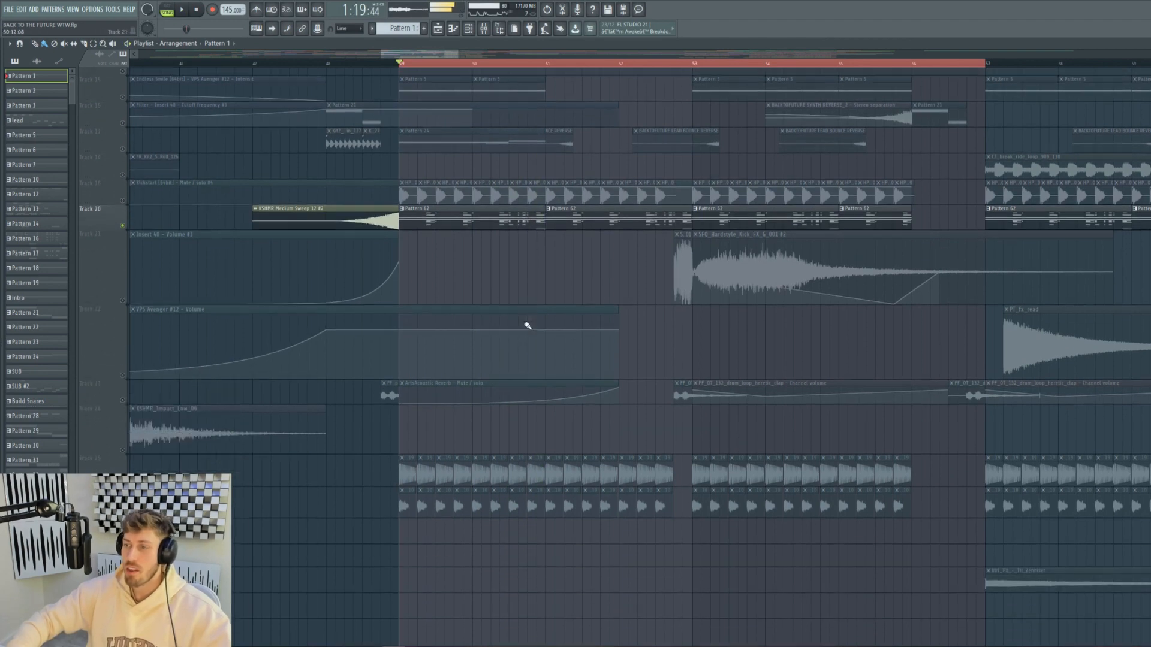
scroll(533, 359, down, 5)
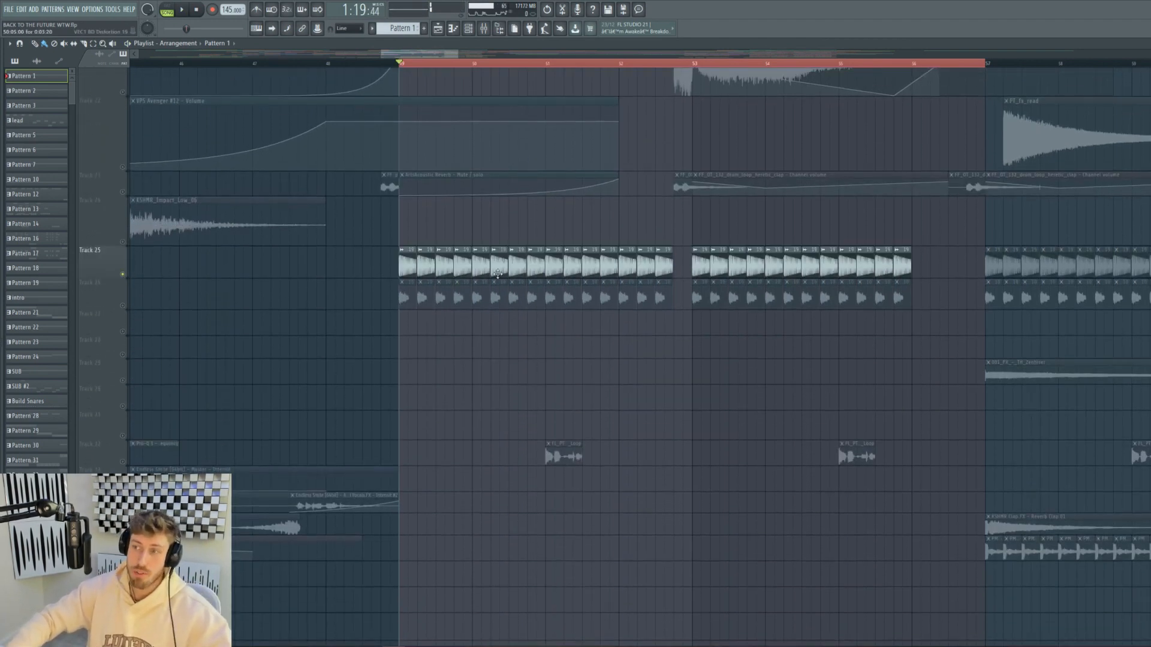
click(496, 266)
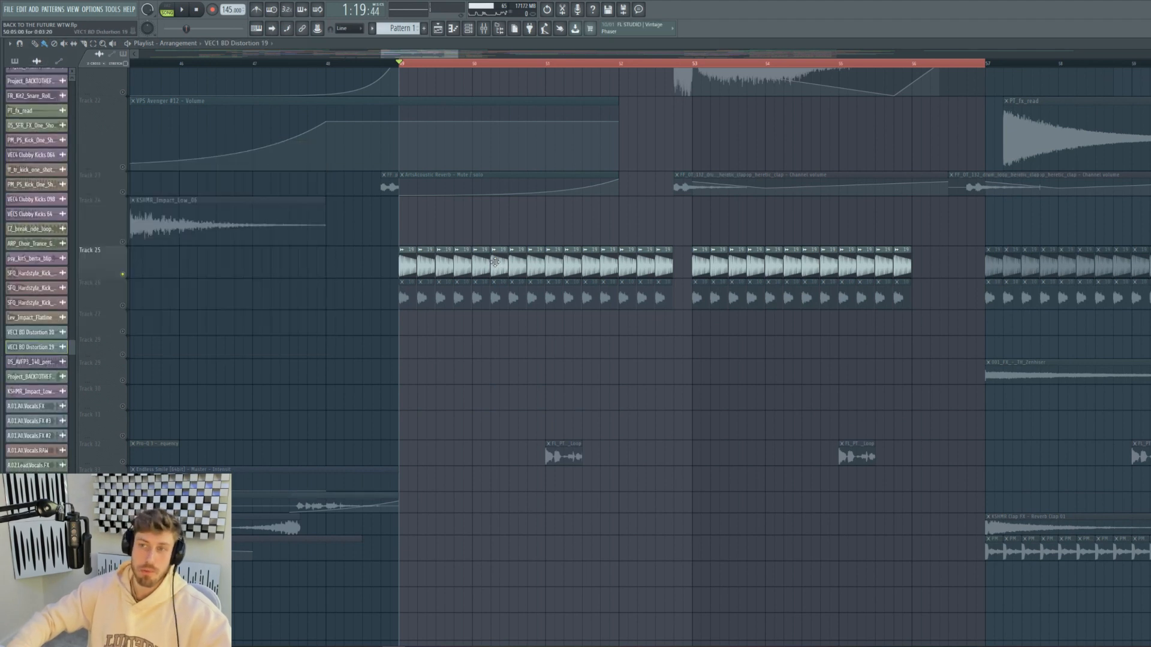
key(space)
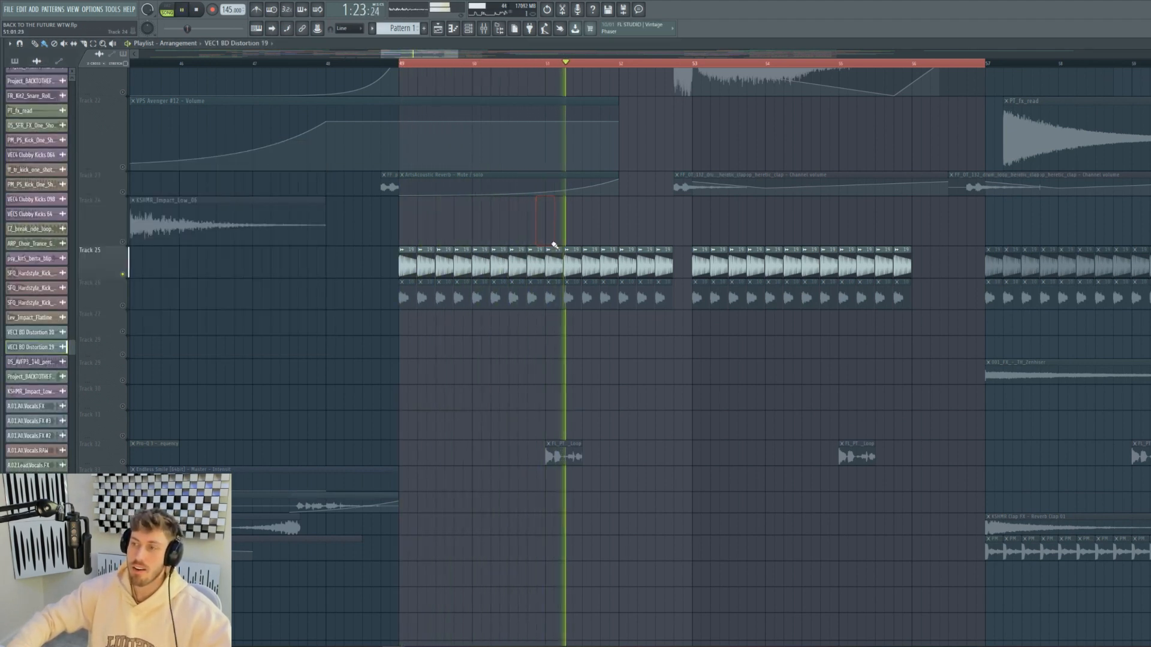
key(space)
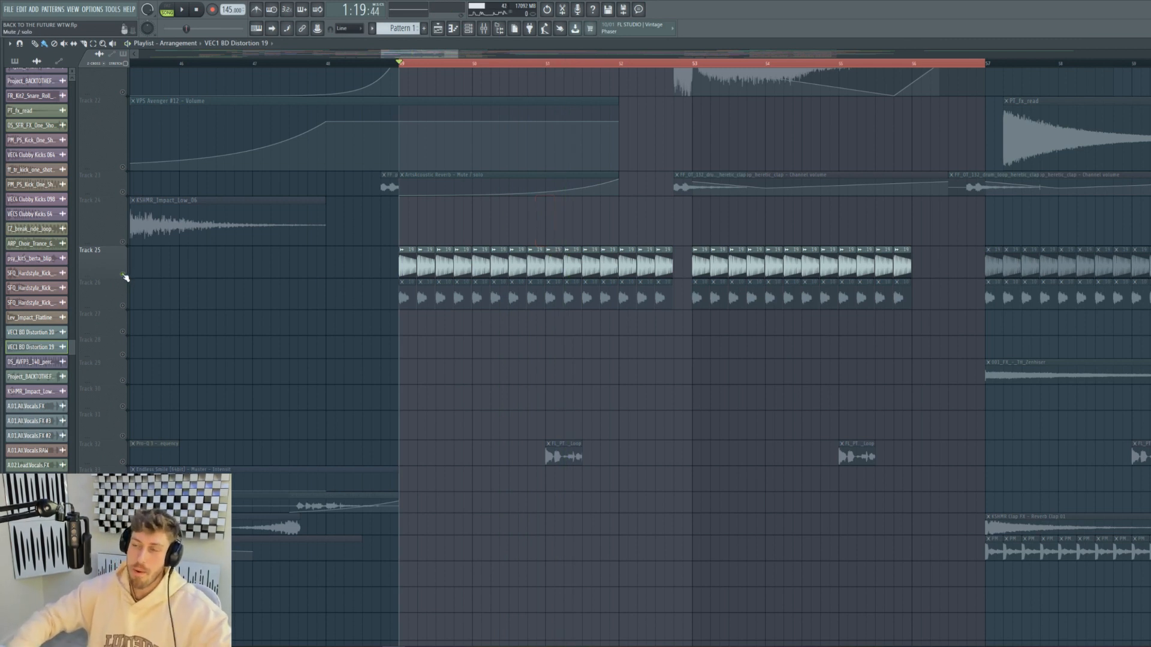
Open the VEC1 BD Distortion 19 sample settings and inspect mixer insert 57's two Pro-Q 3 equalizers and Kickstart.
double_click(441, 261)
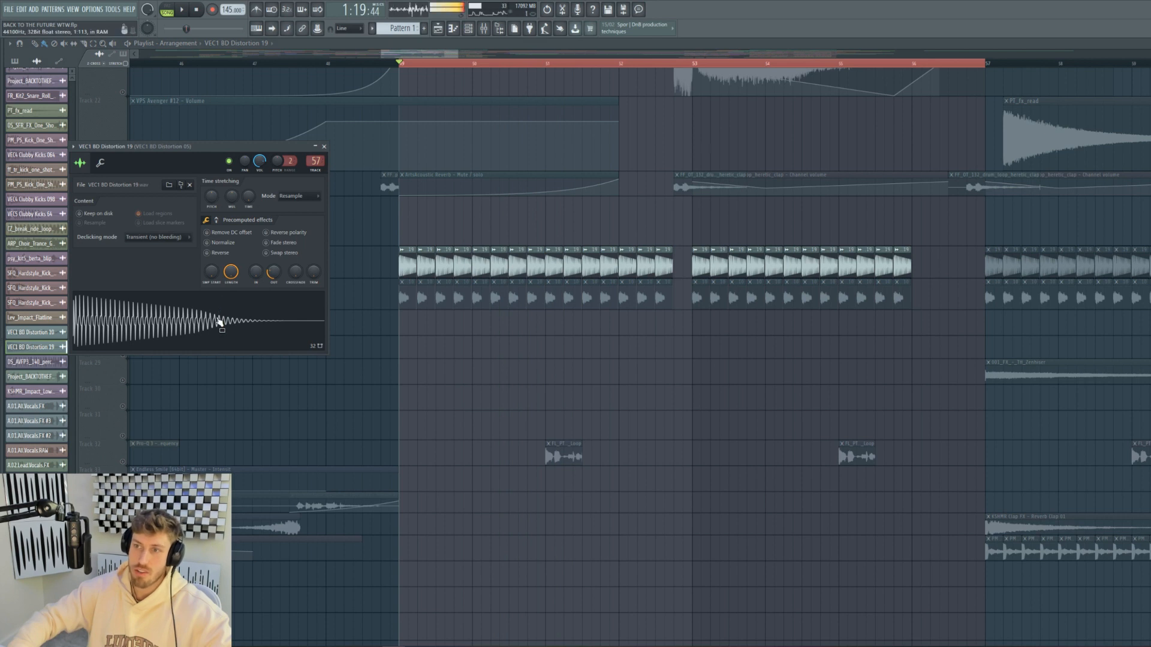
click(484, 29)
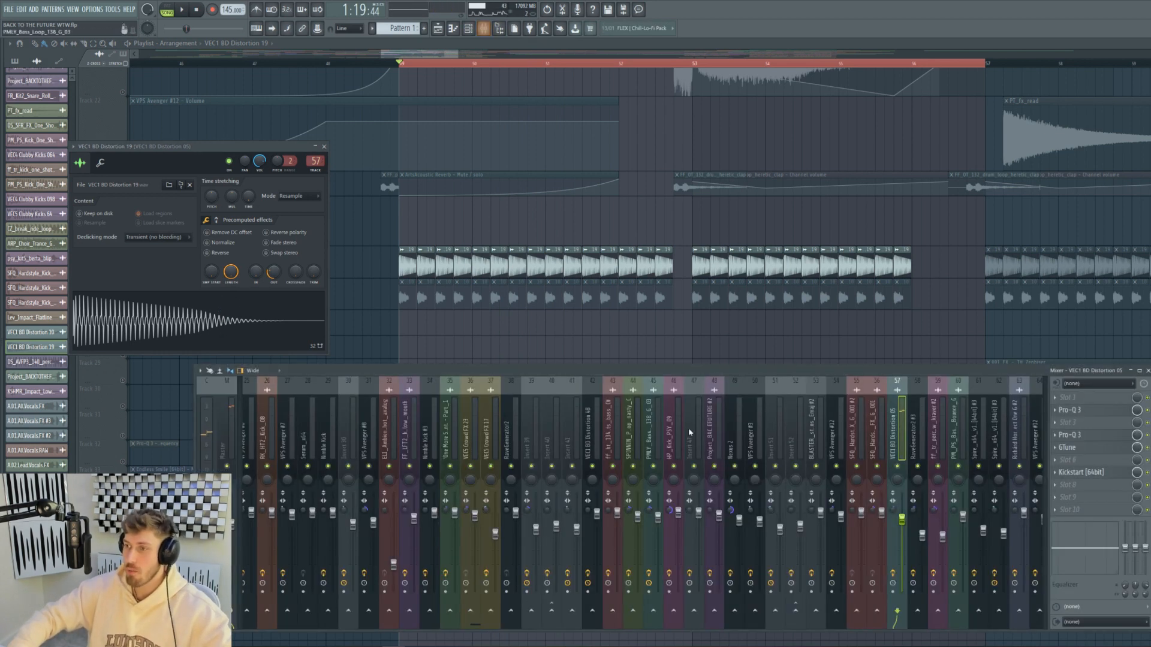
click(1108, 411)
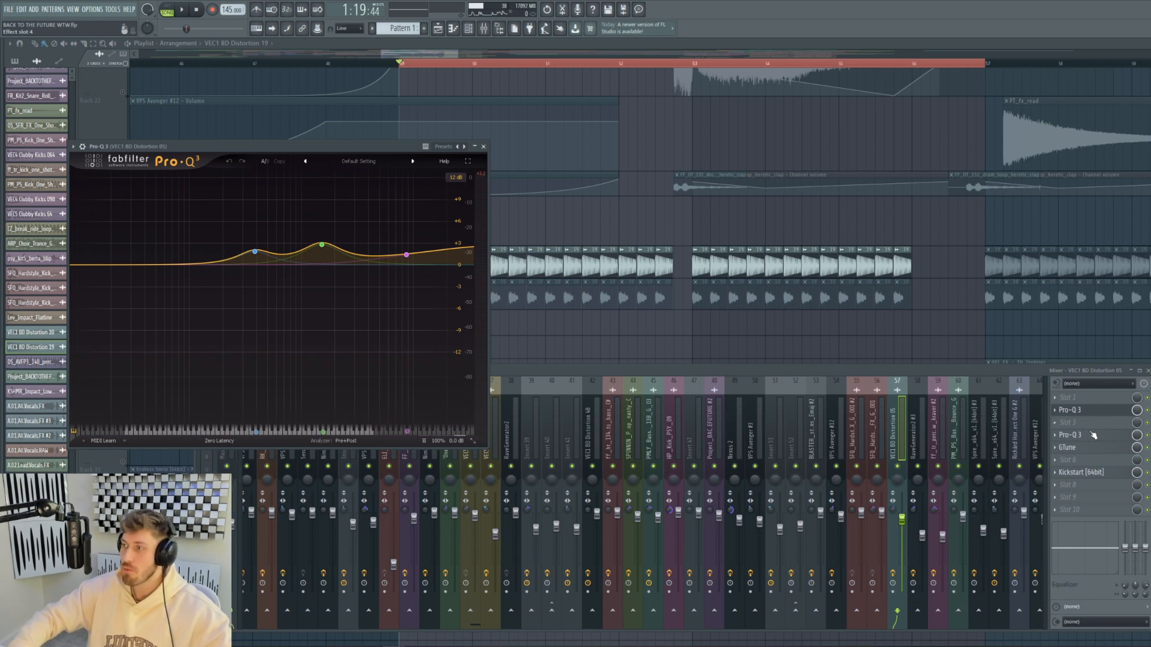
click(1093, 435)
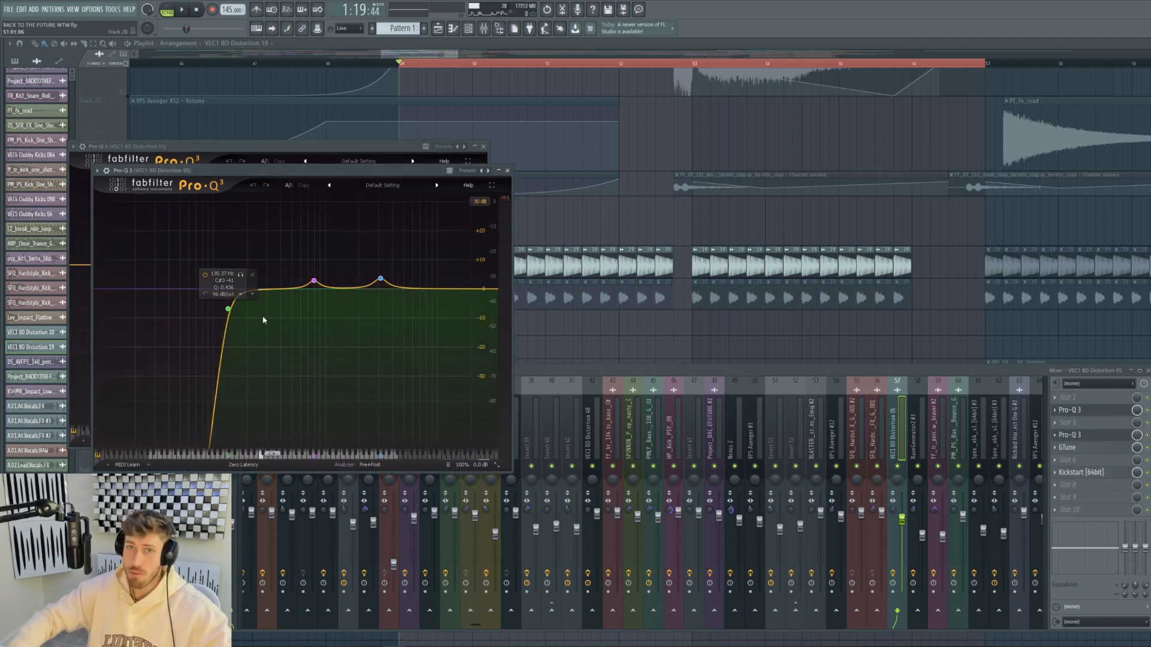
click(1079, 473)
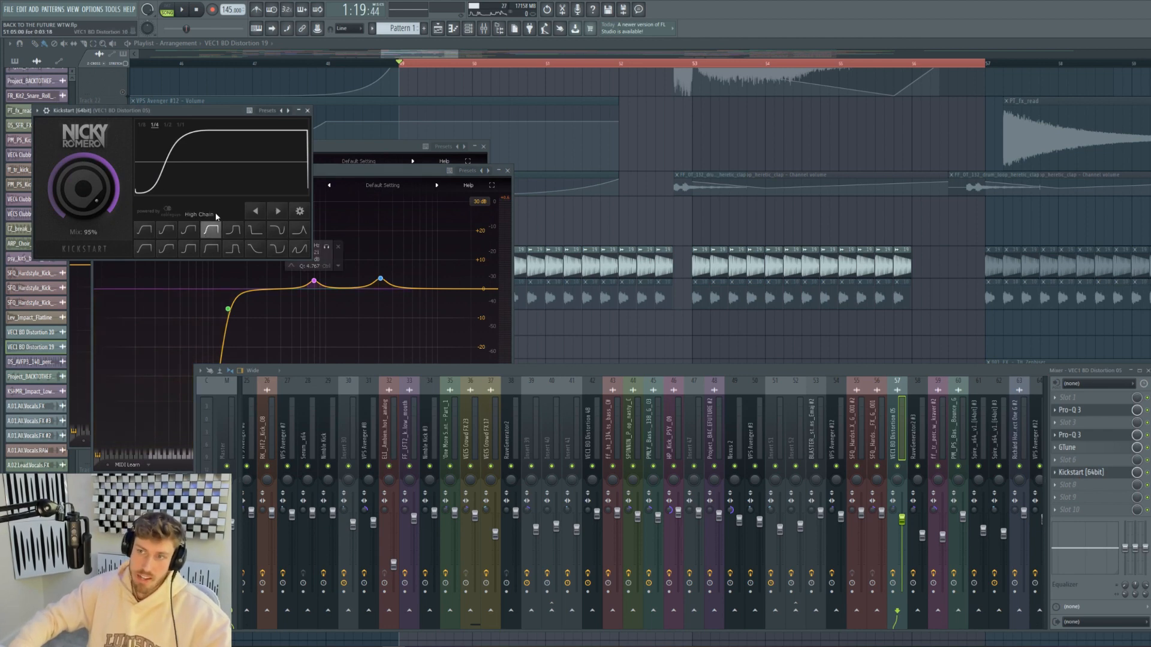
Return to the playlist, enable only tracks 3 and 4, and play from just before bar 49.
drag(442, 55, 452, 51)
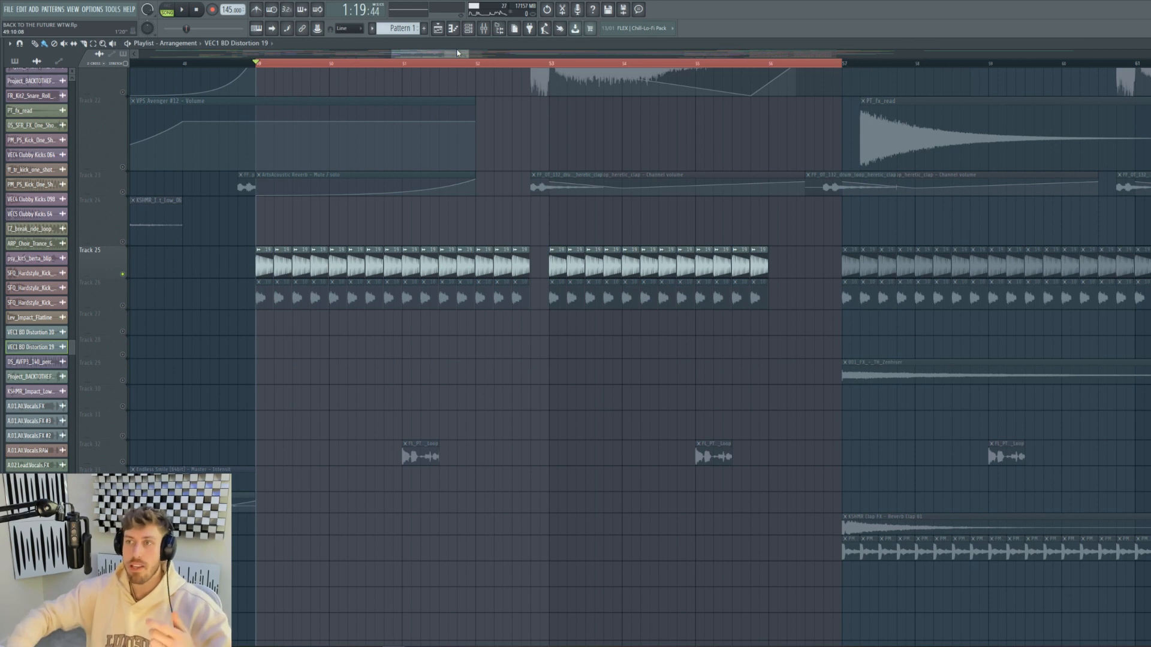
scroll(455, 219, up, 8)
scroll(455, 220, up, 8)
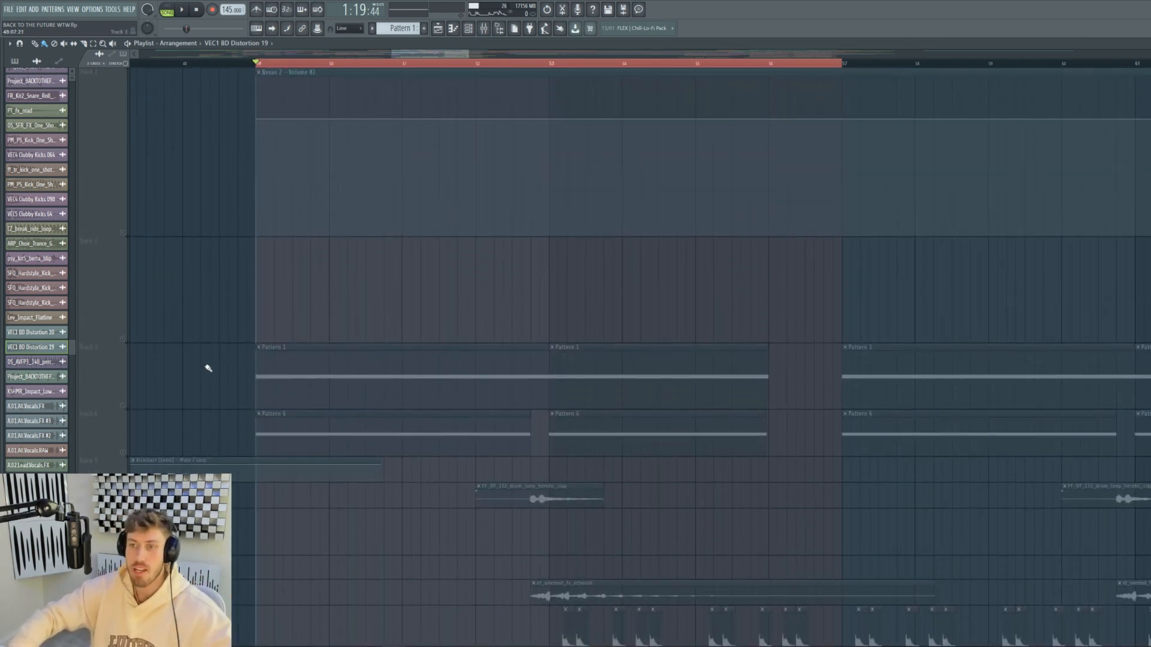
click(123, 407)
click(123, 452)
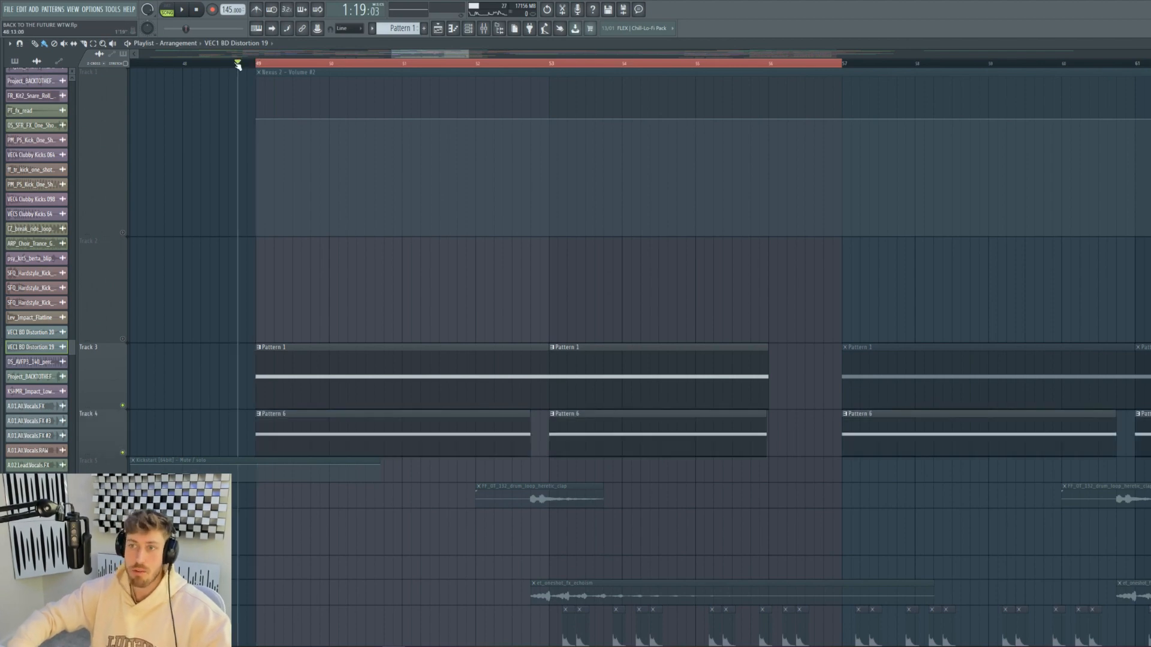
key(space)
Add tracks 25 and 26 to the playing layers, inspect track 26's VEC1 BD Distortion 10 sample settings, and stop playback.
scroll(318, 180, down, 10)
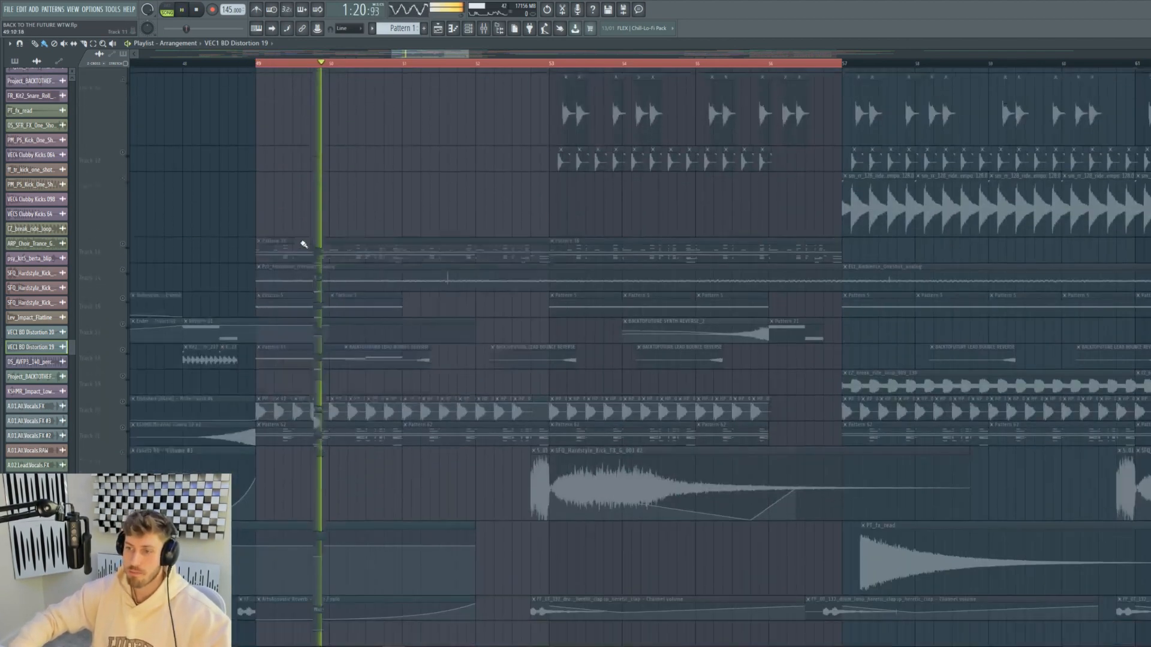
scroll(152, 308, down, 3)
click(123, 300)
click(123, 331)
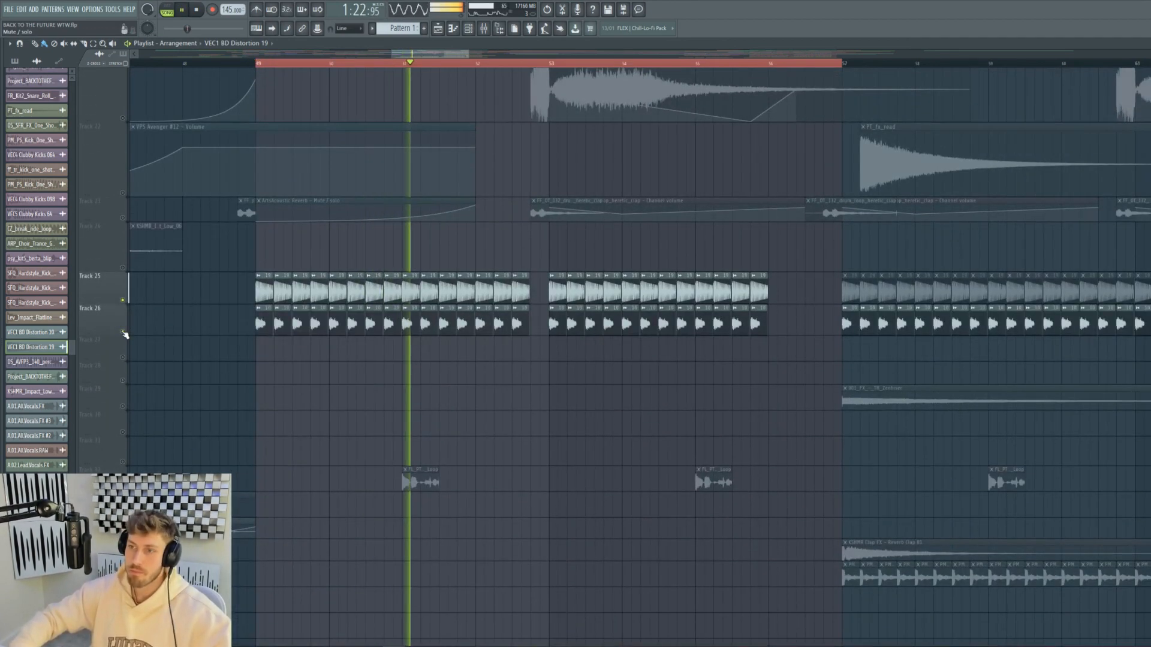
double_click(286, 334)
key(space)
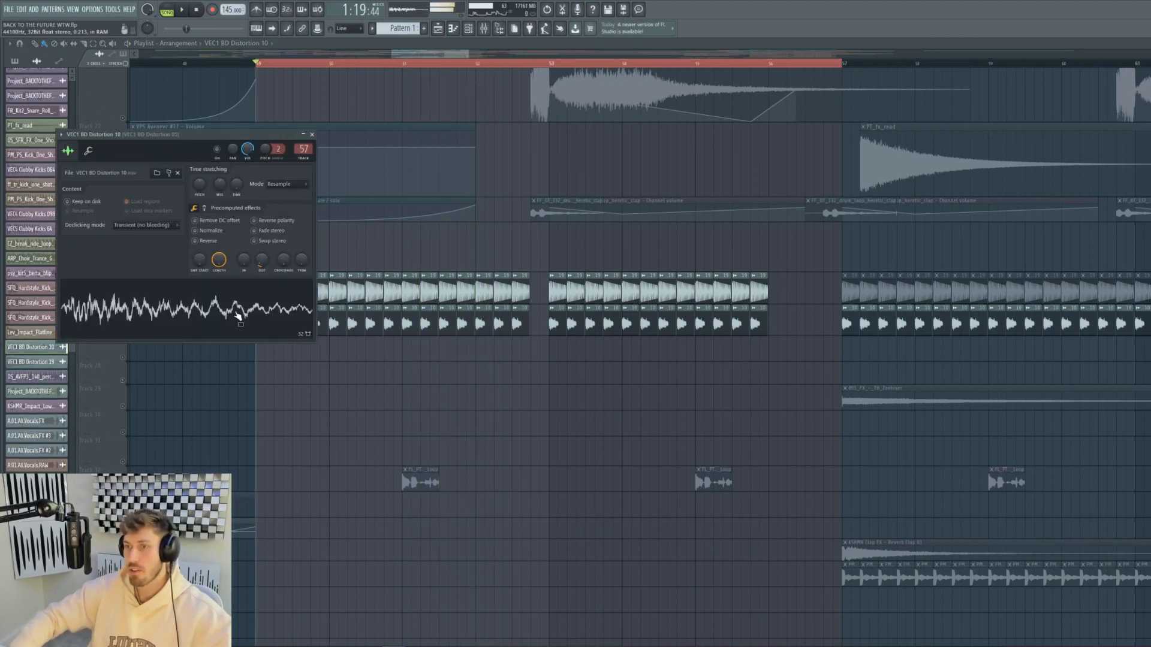
key(Escape)
Solo track 51, open its VEC2 Bassdrums Hard 033 clip and audition the layer from bar 49.
scroll(398, 360, down, 10)
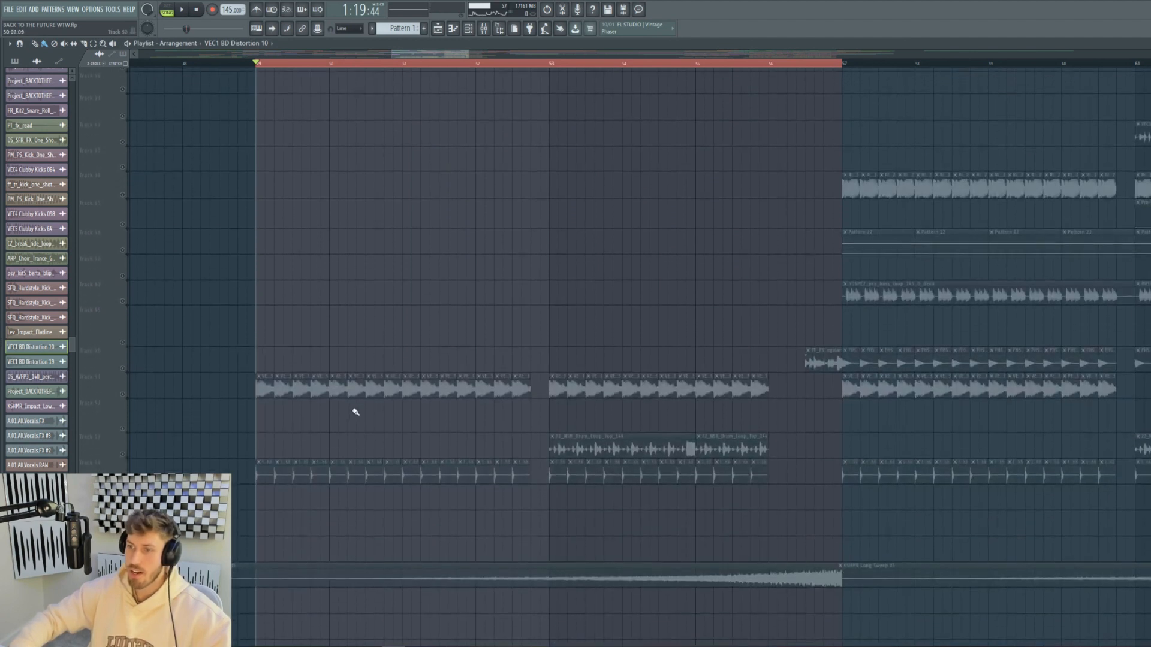
click(122, 394)
double_click(283, 390)
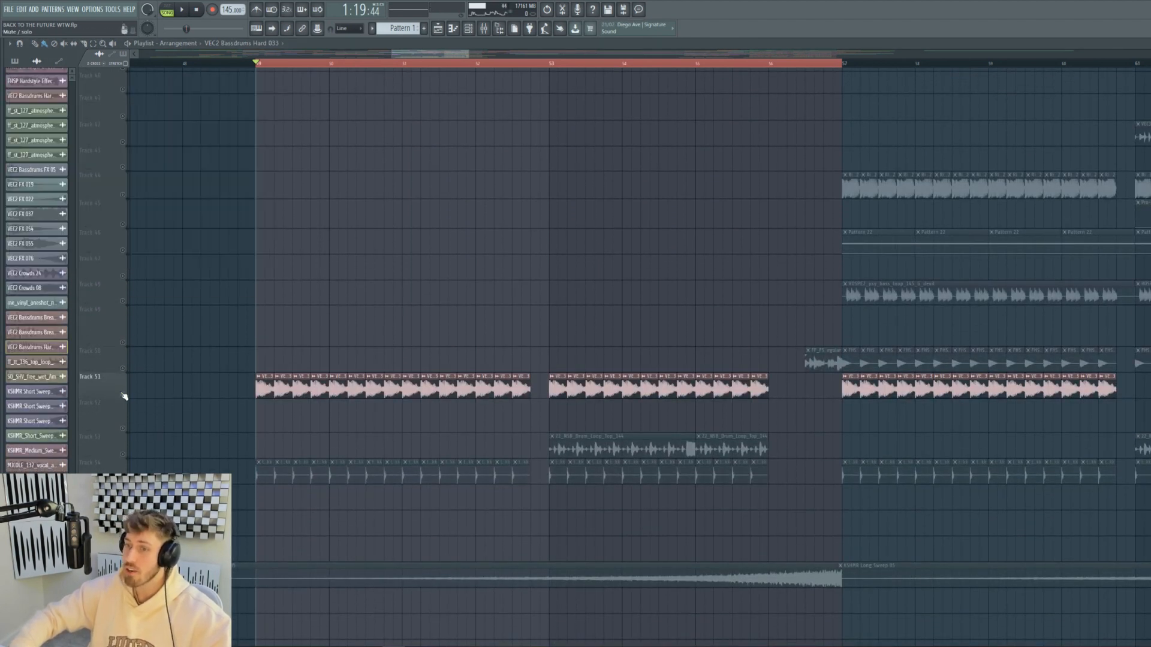
key(space)
key(Escape)
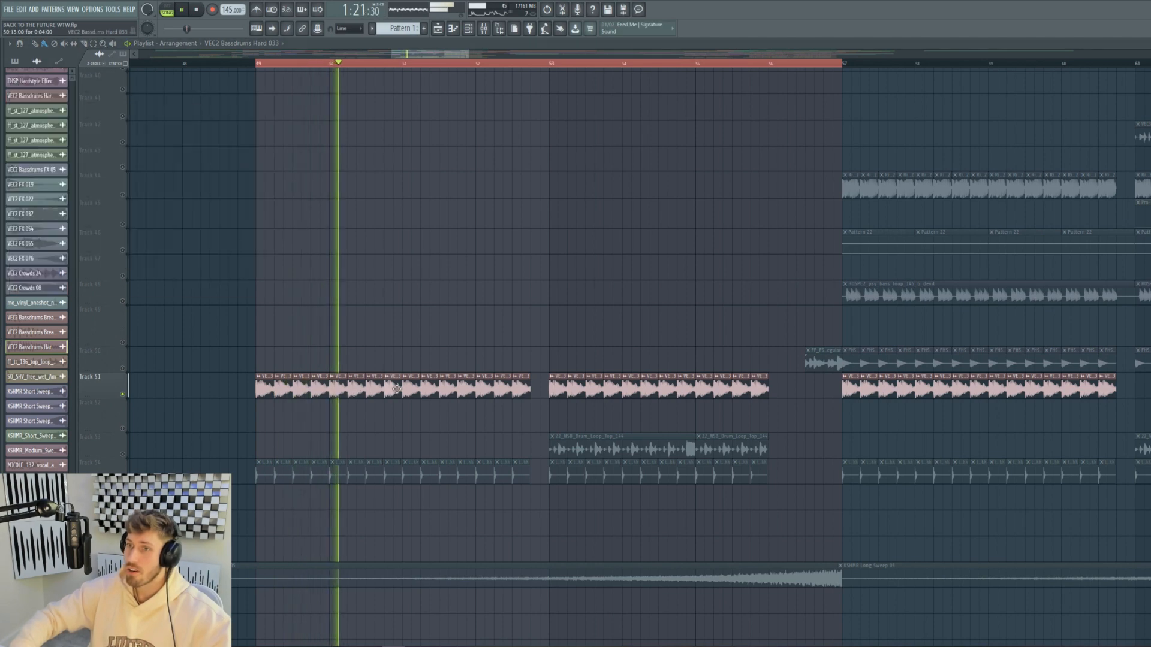
key(space)
Check the mixer briefly, close it, and audition track 25 on its own from bar 49.
scroll(395, 386, up, 10)
click(484, 29)
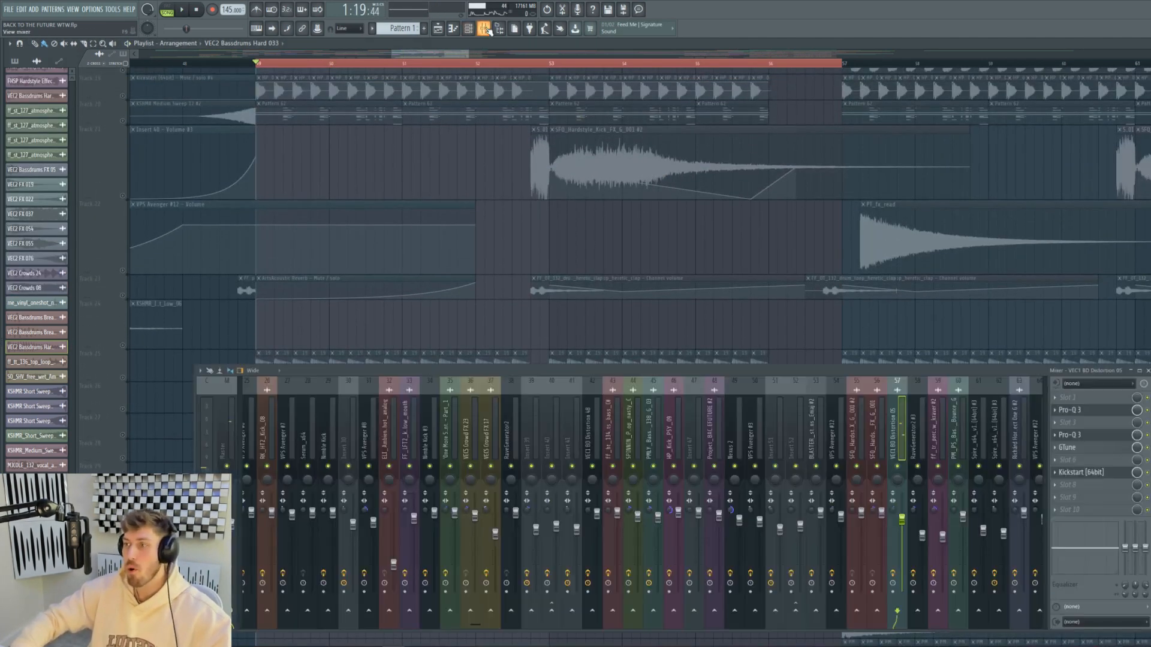
click(484, 29)
click(485, 29)
right_click(470, 331)
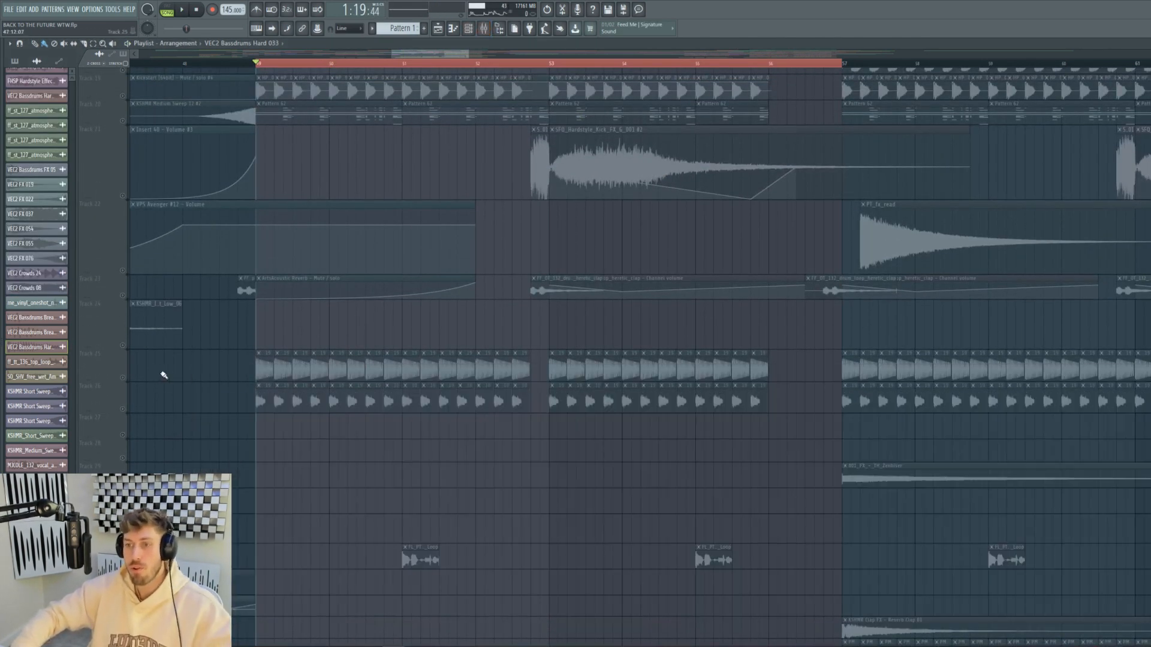
key(space)
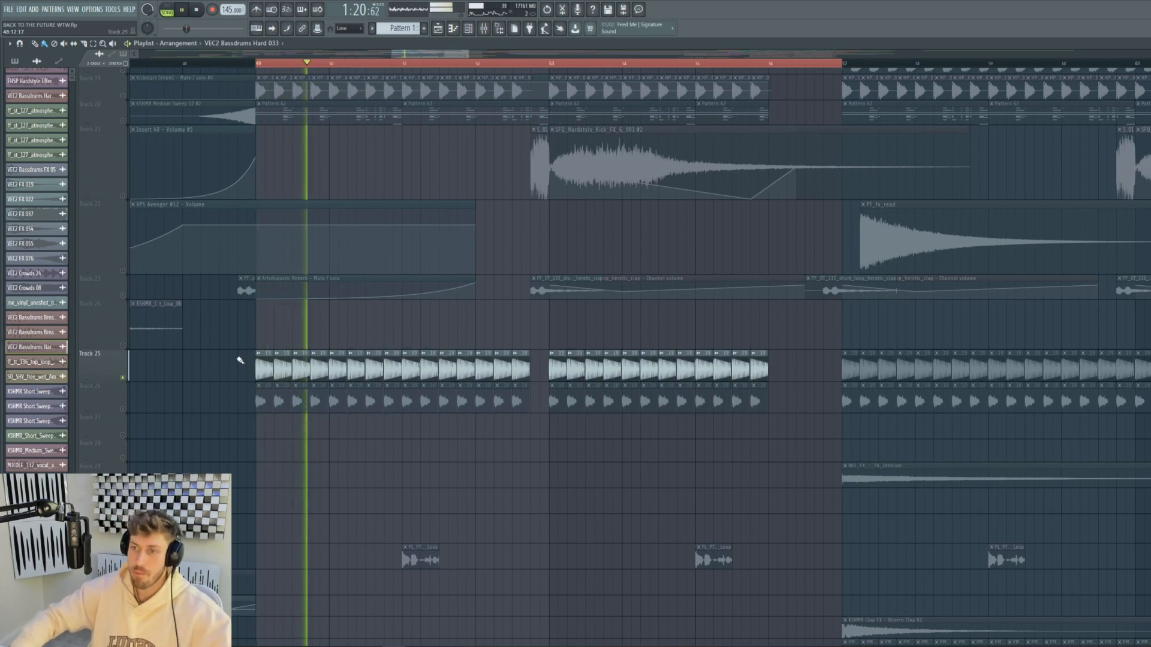
scroll(228, 384, down, 10)
scroll(198, 419, down, 5)
key(space)
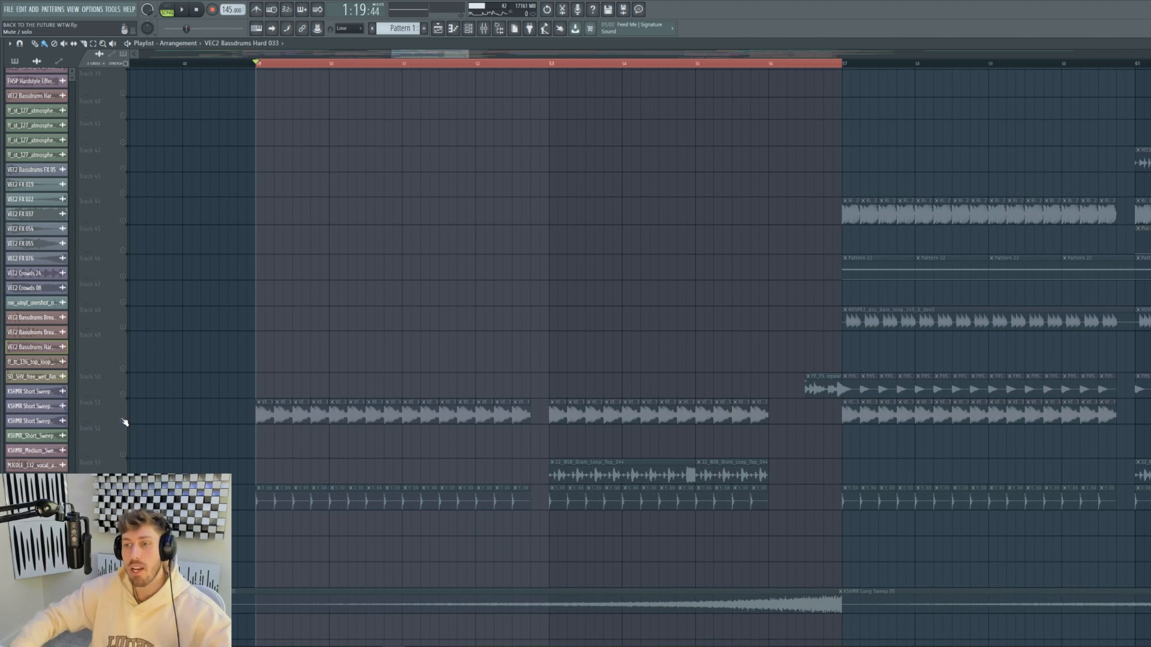
Audition track 51 on its own and switch the solo to track 54.
click(124, 422)
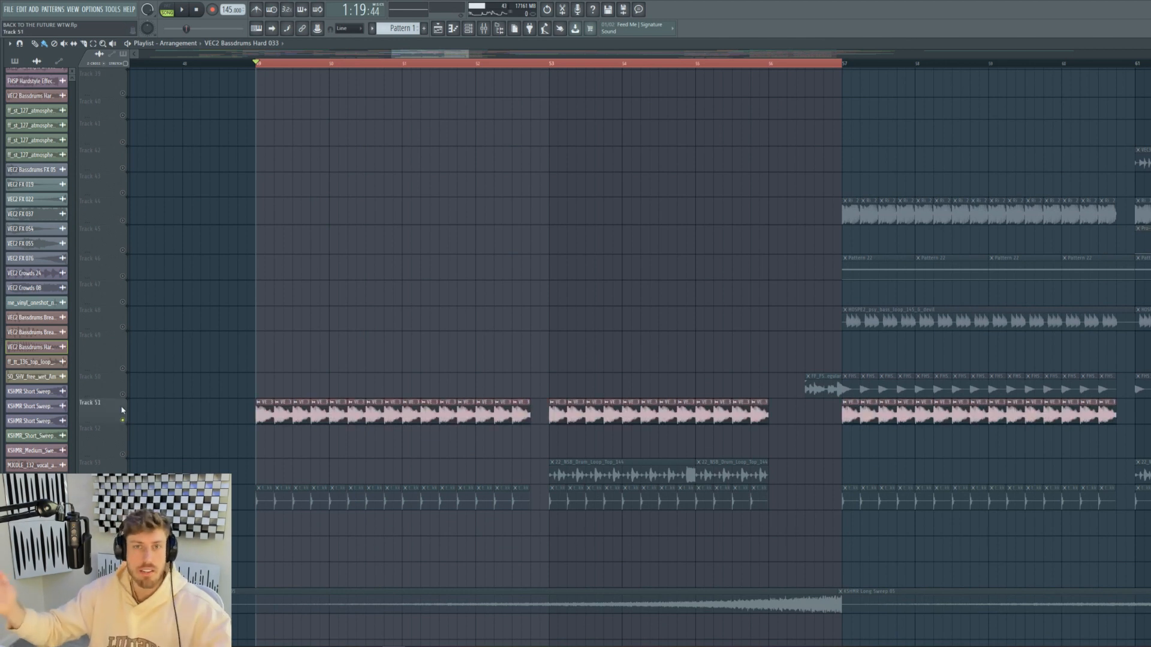
key(space)
key(space)
right_click(123, 506)
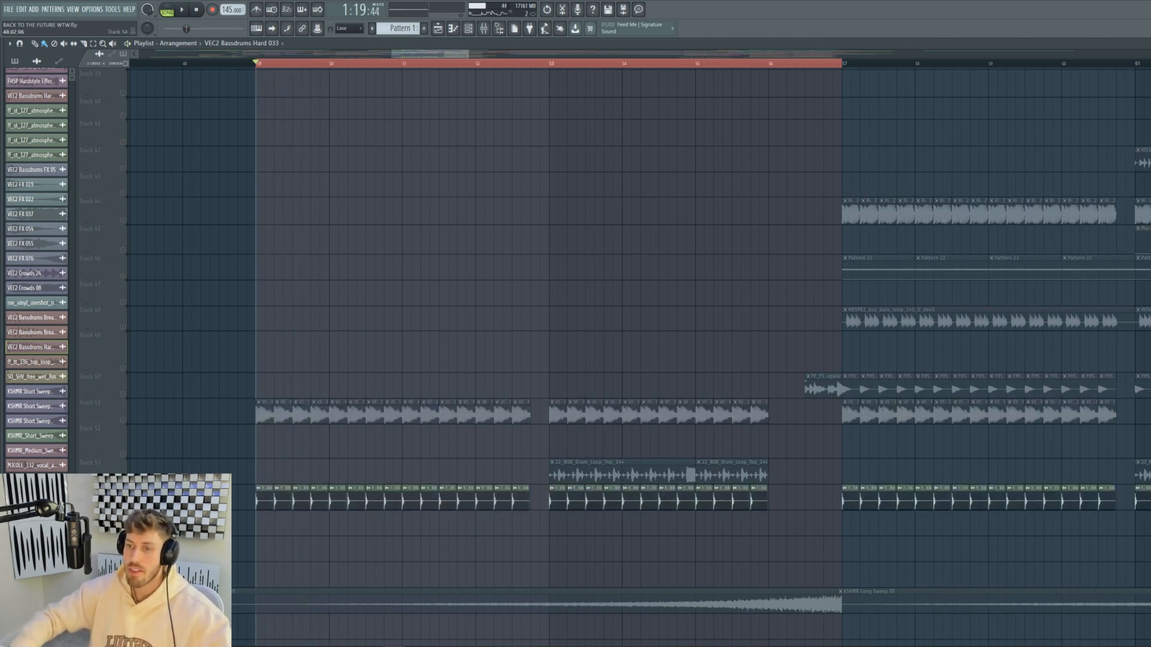
Open track 54's top clickkk clip settings, close them and audition the layer alone from bar 49.
double_click(342, 492)
key(Escape)
key(space)
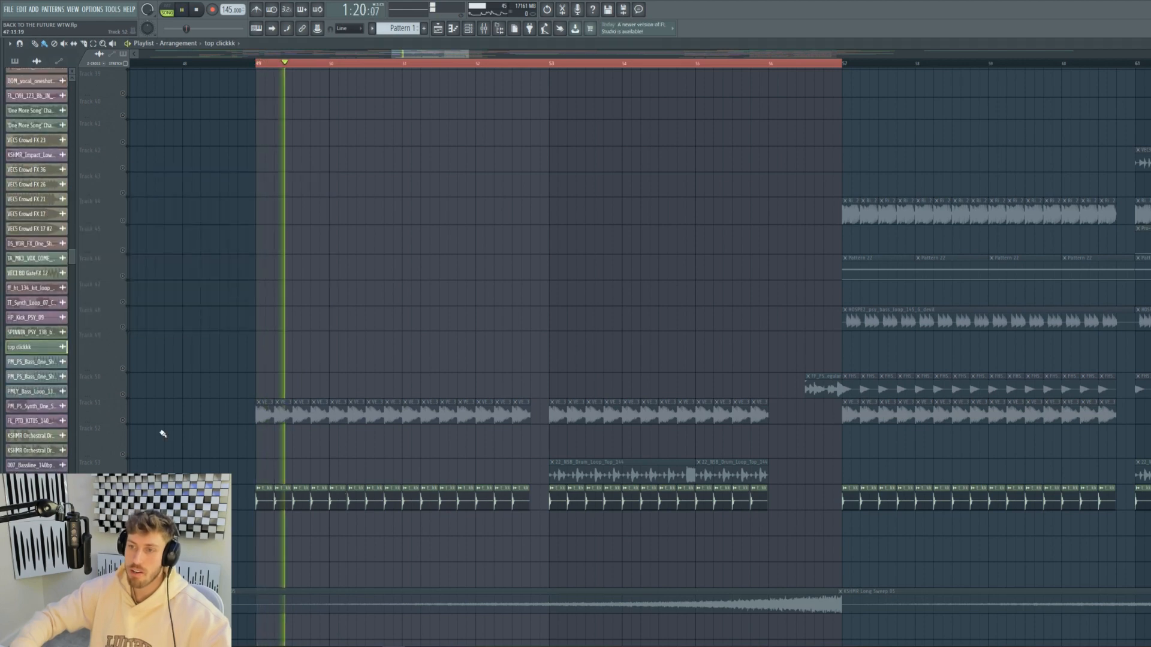
key(space)
Add tracks 51, 3 and 4 to the playing layers and start playback from bar 49.
click(123, 421)
scroll(147, 436, up, 10)
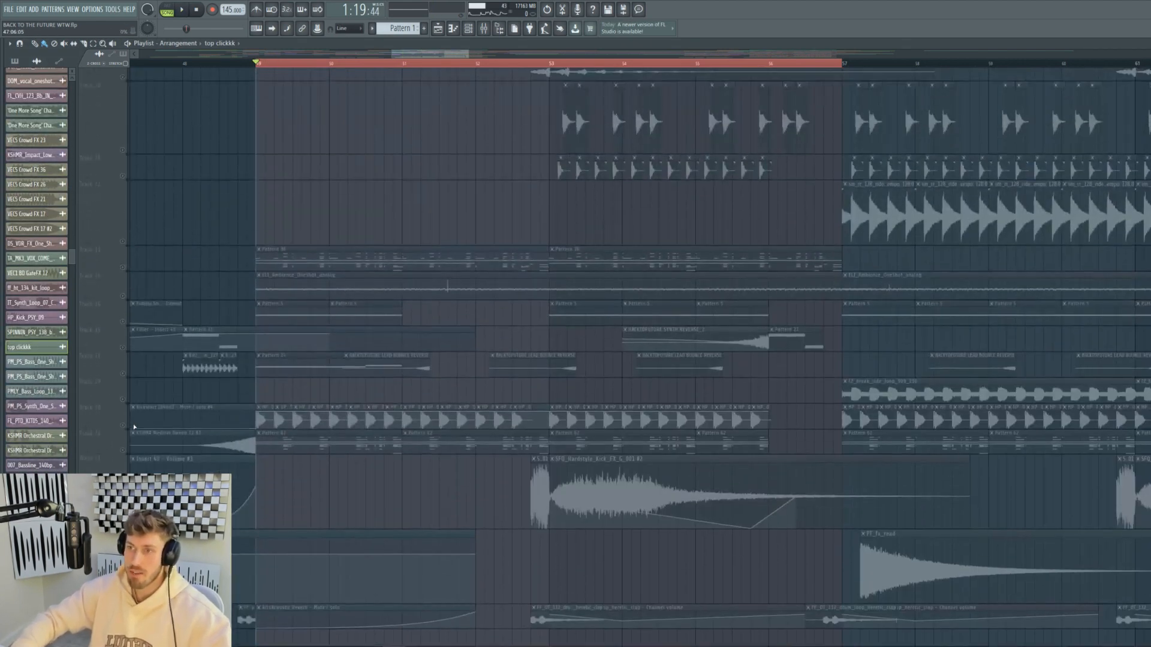
scroll(268, 354, up, 10)
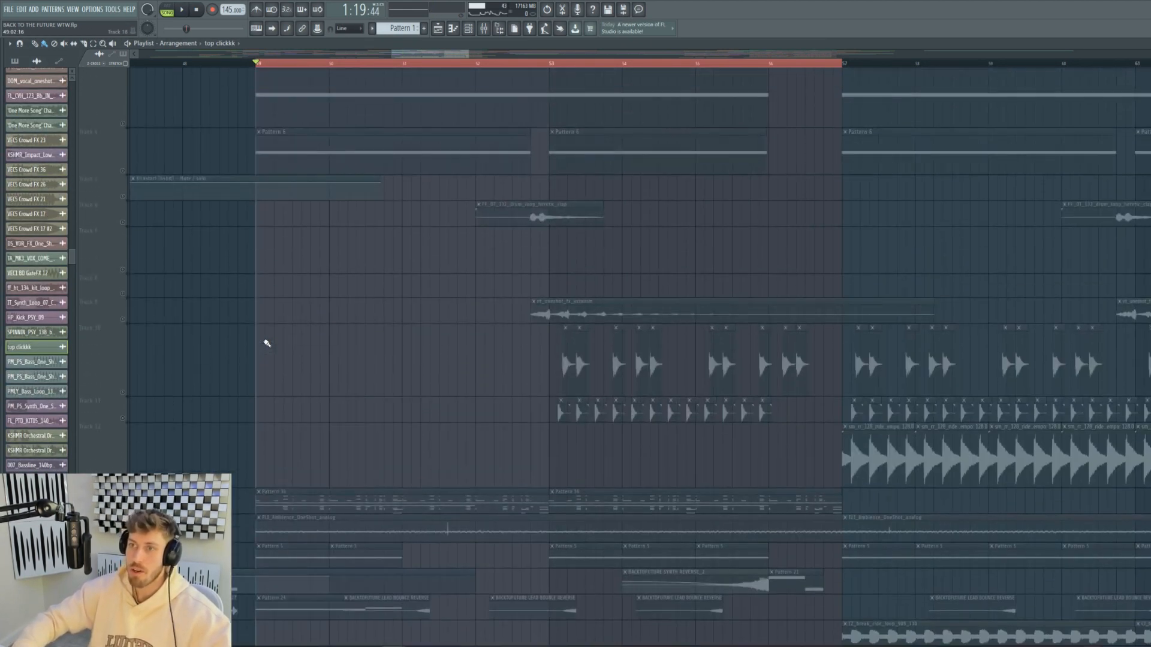
scroll(267, 342, up, 1)
click(123, 405)
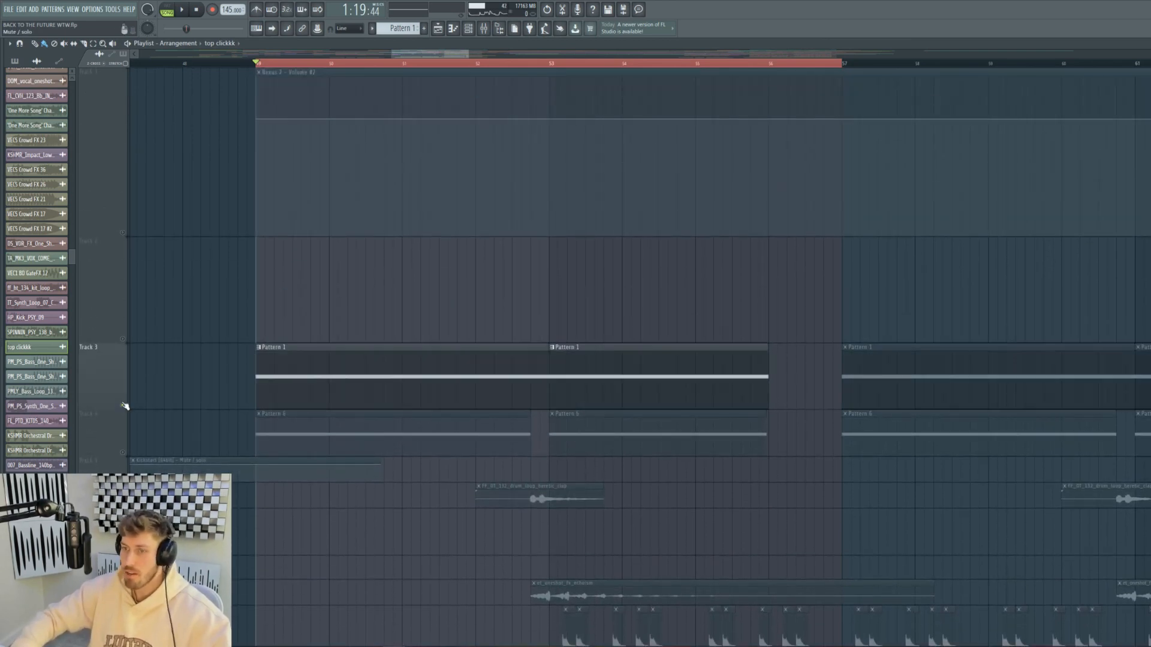
click(124, 453)
key(space)
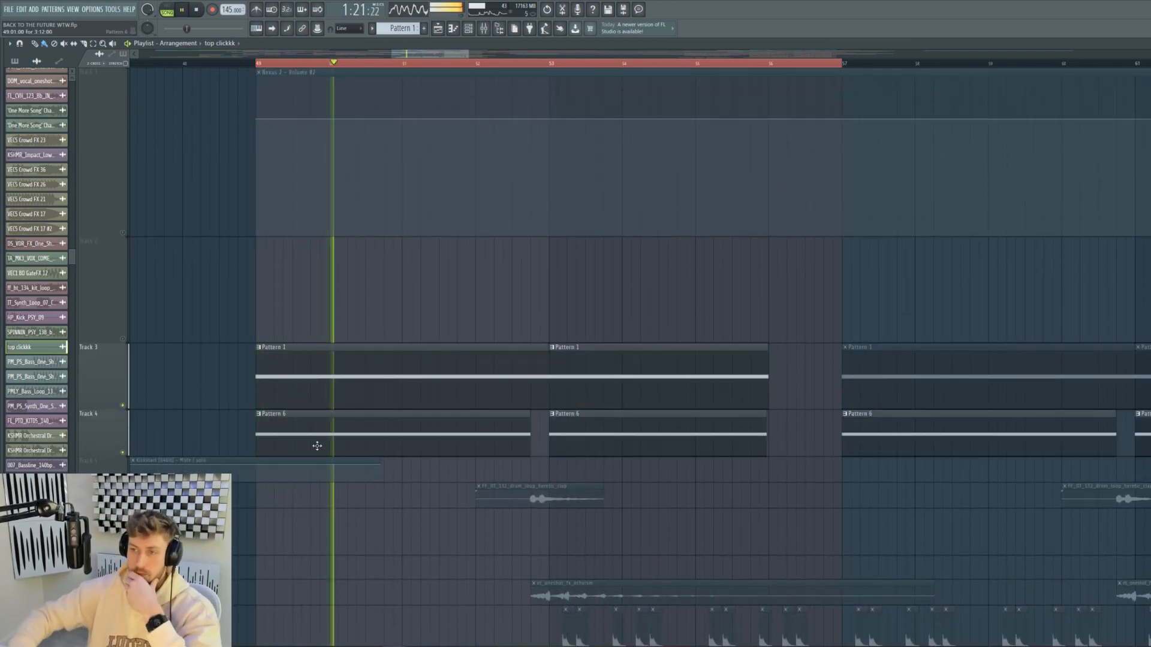
Add tracks 13 and 20 to the layers during playback, listen to the combination, and stop.
scroll(401, 416, down, 10)
click(122, 301)
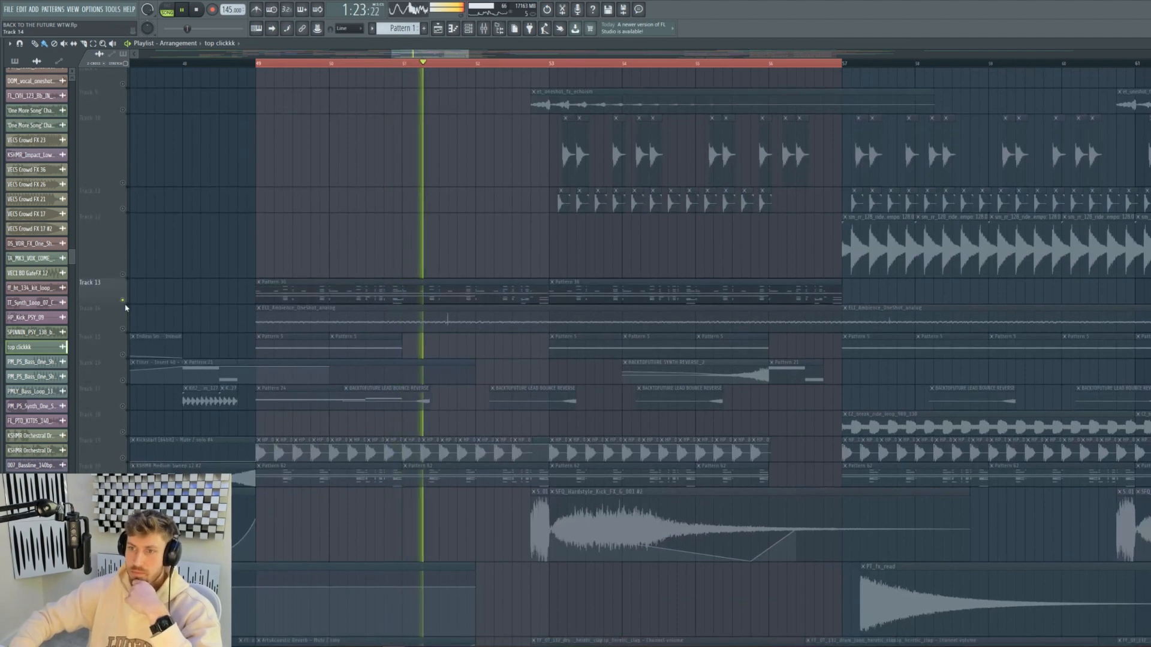
click(123, 483)
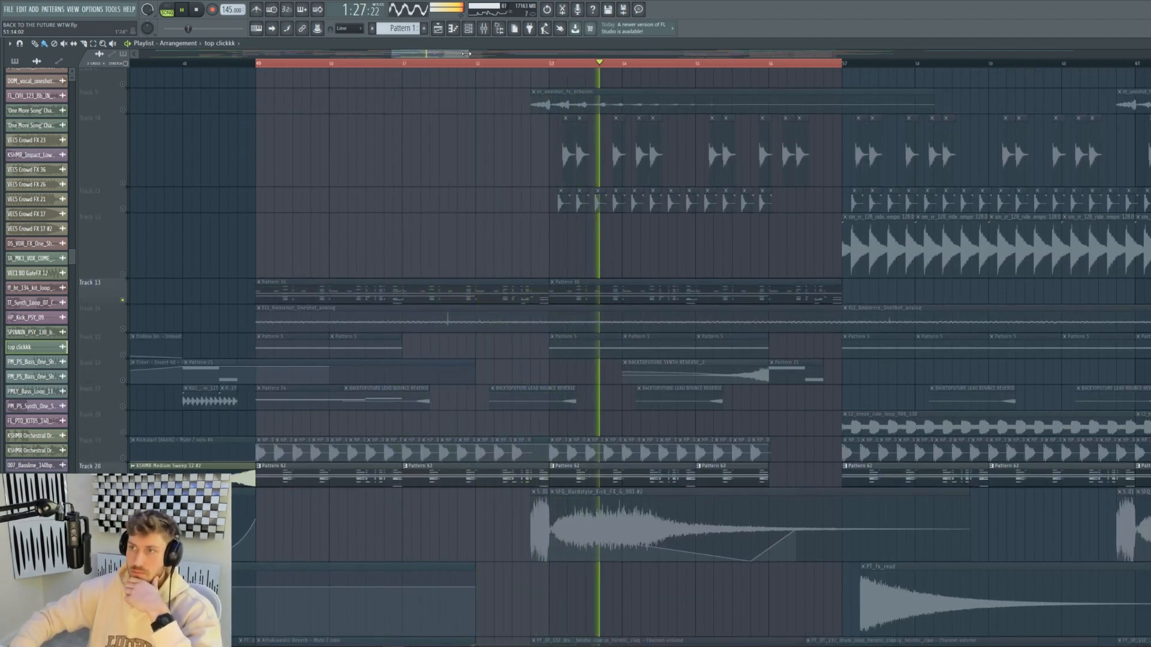
drag(467, 54, 581, 55)
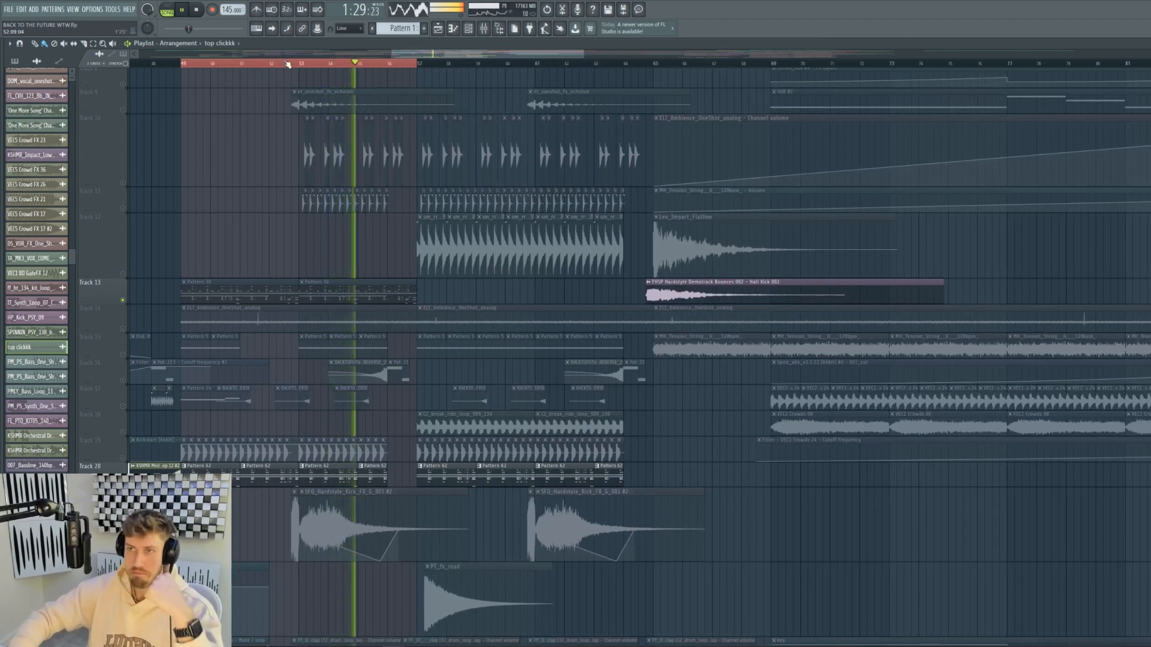
drag(456, 54, 403, 55)
key(space)
Clear the bar 49 selection with all tracks enabled, and select the second drop section from bar 57 to bar 61.
mouse_move(699, 64)
ctrl+mouse_down()
mouse_move(669, 71)
mouse_move(703, 68)
ctrl+mouse_up()
drag(552, 56, 590, 64)
drag(388, 54, 408, 54)
drag(617, 55, 560, 55)
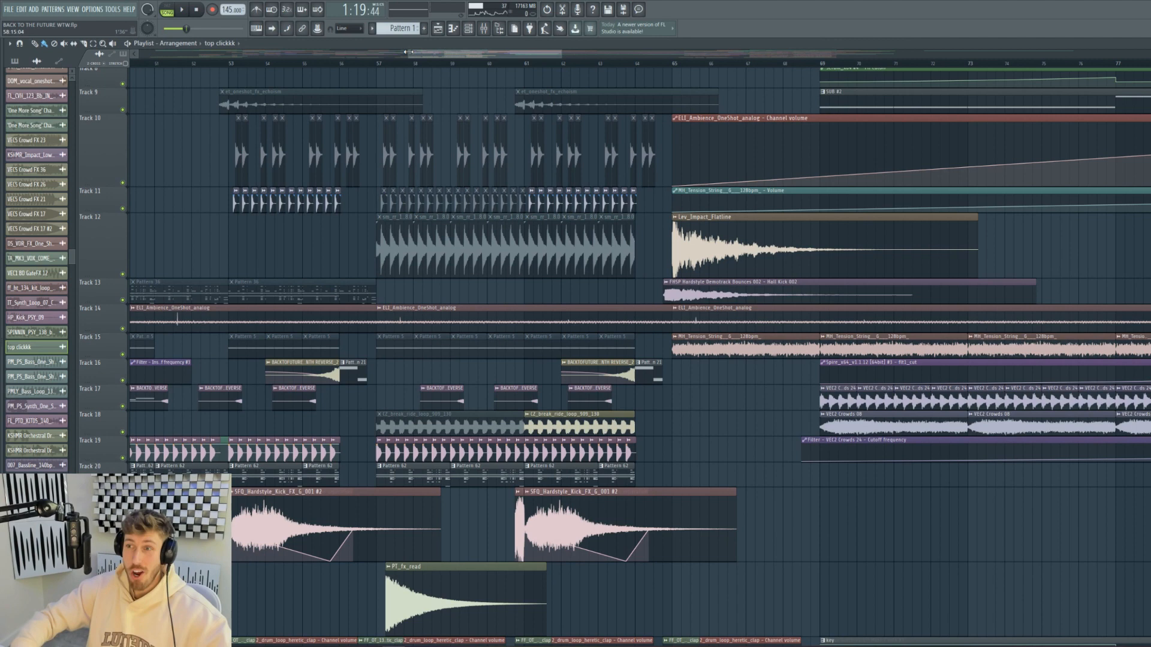
drag(407, 51, 434, 54)
drag(559, 54, 531, 55)
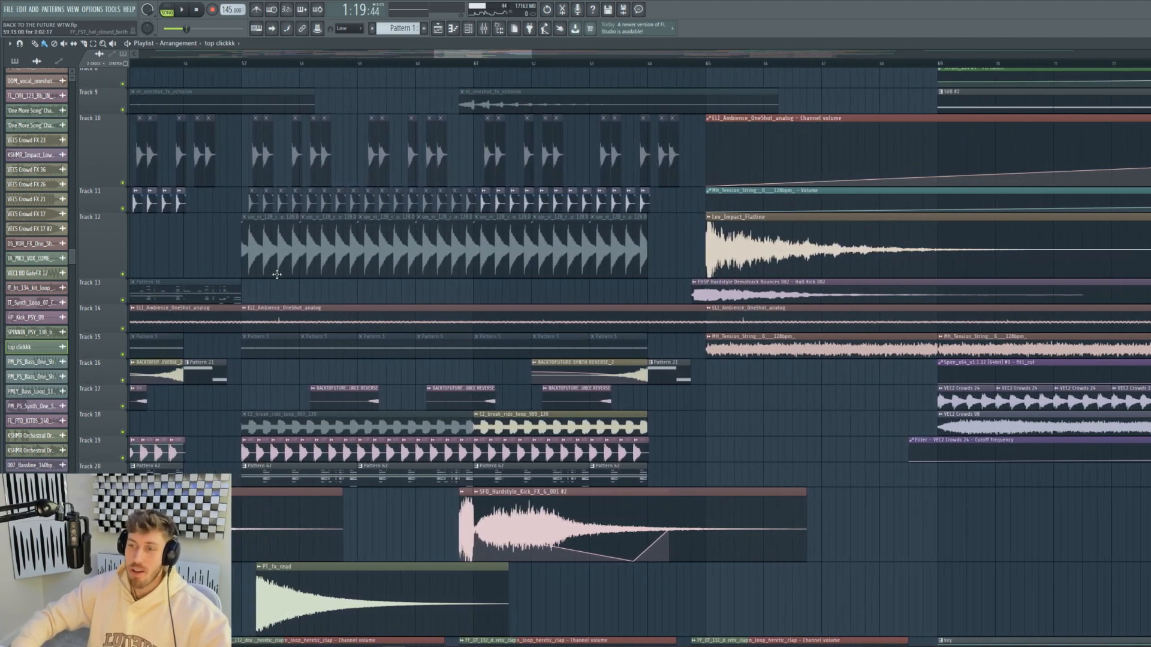
drag(245, 65, 478, 67)
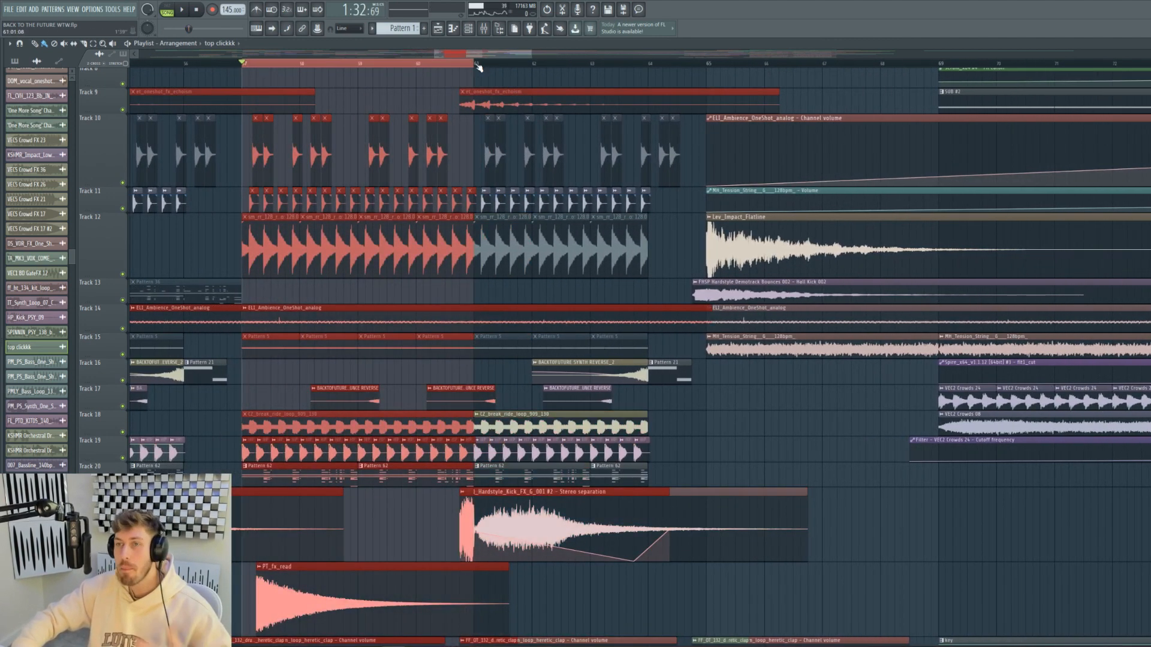
Mute tracks 20 and 22 and audition the full section from bar 57.
scroll(311, 402, down, 3)
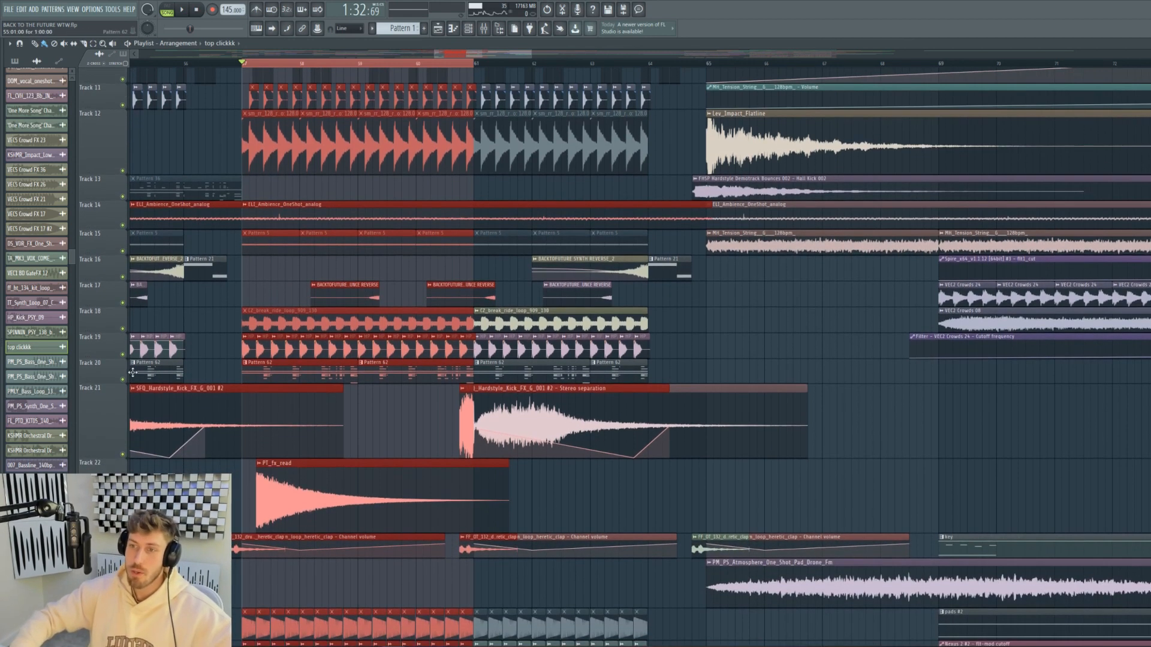
click(122, 379)
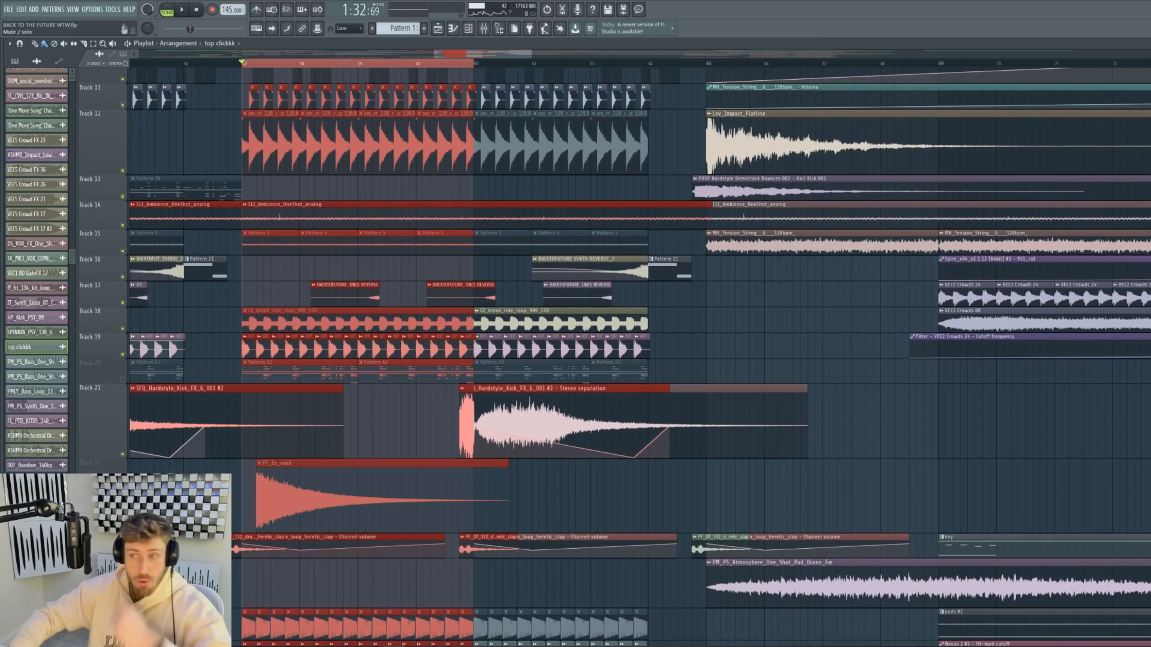
key(space)
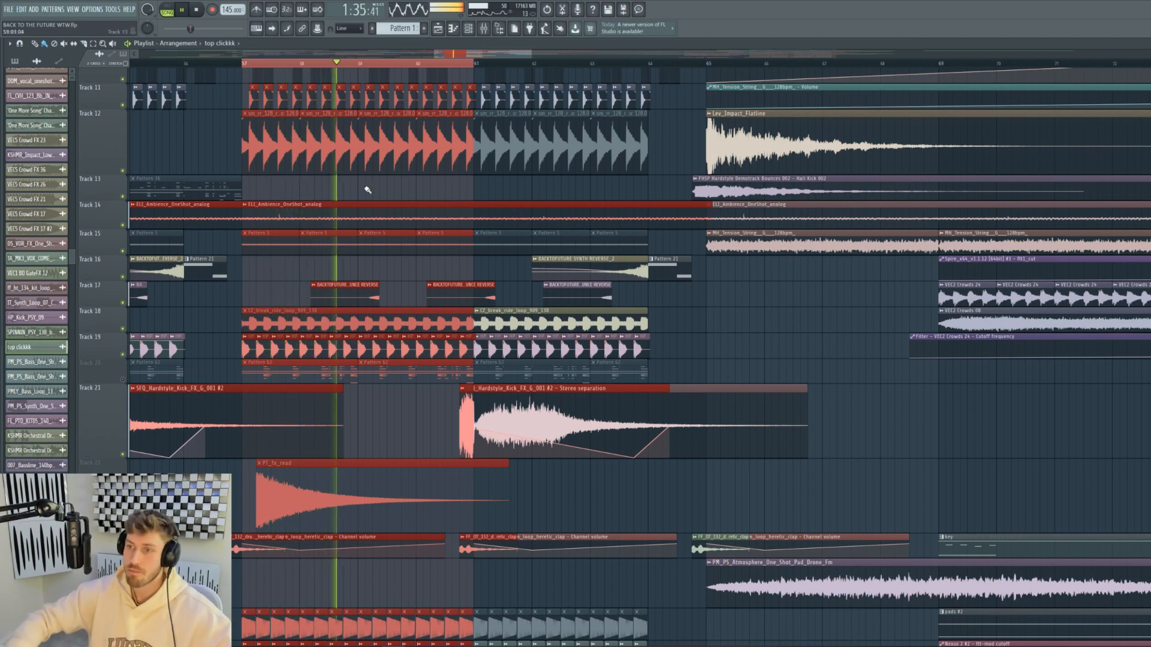
scroll(325, 332, down, 5)
scroll(325, 331, down, 4)
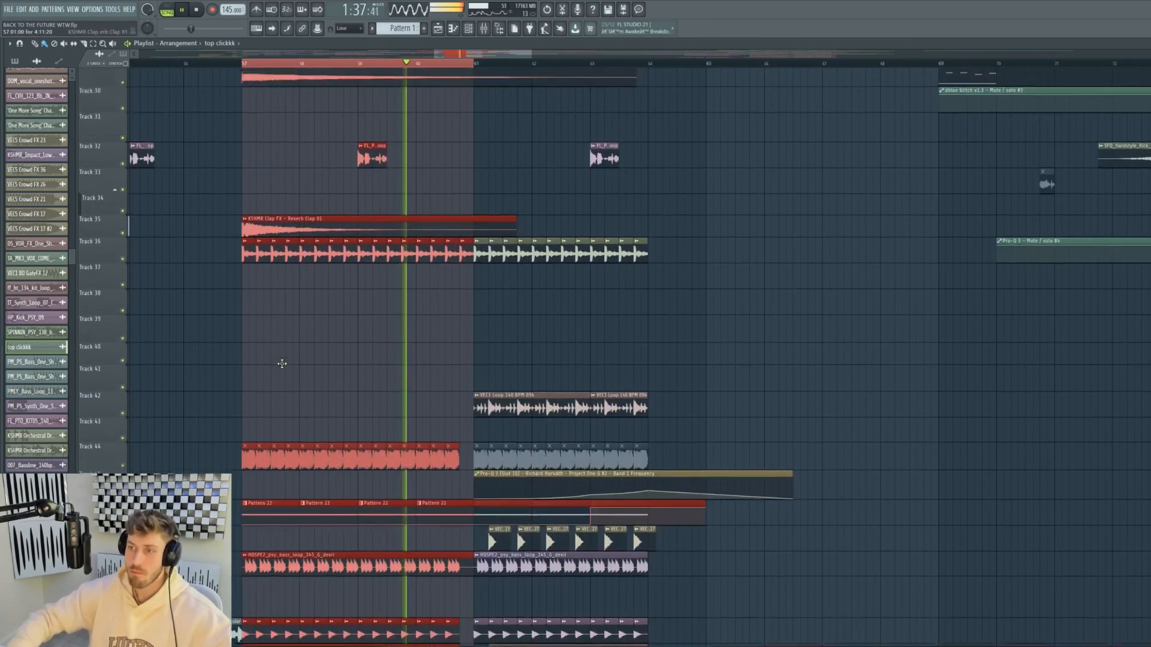
key(space)
Solo track 48 and audition its psy bass loop from bar 57.
scroll(173, 357, down, 3)
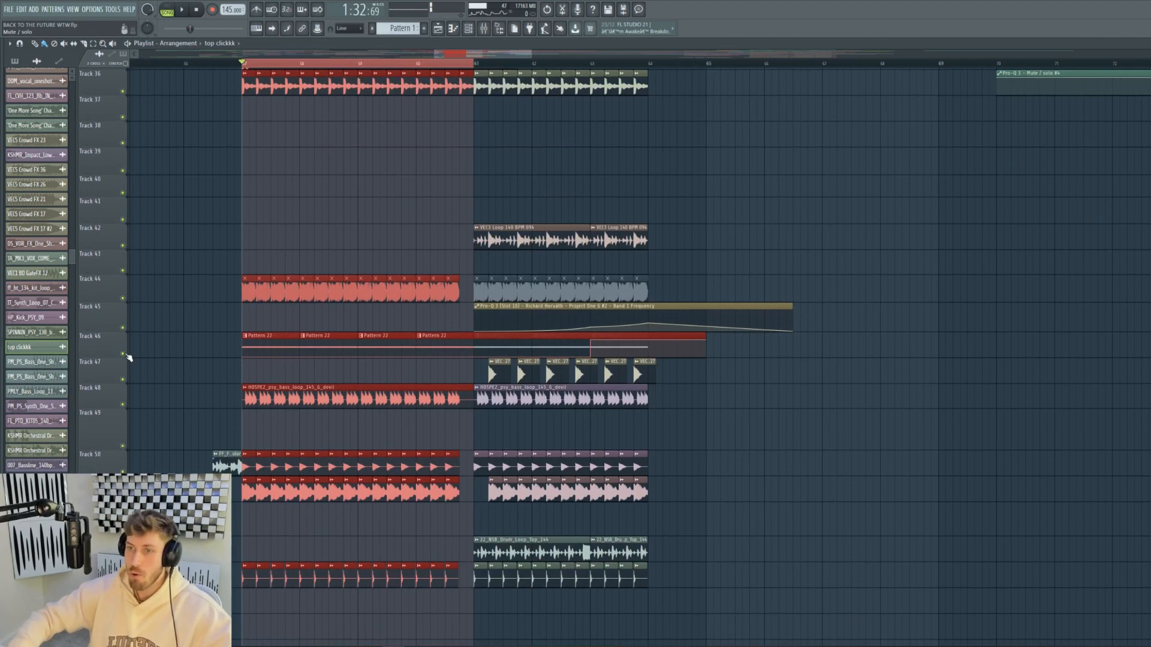
right_click(122, 405)
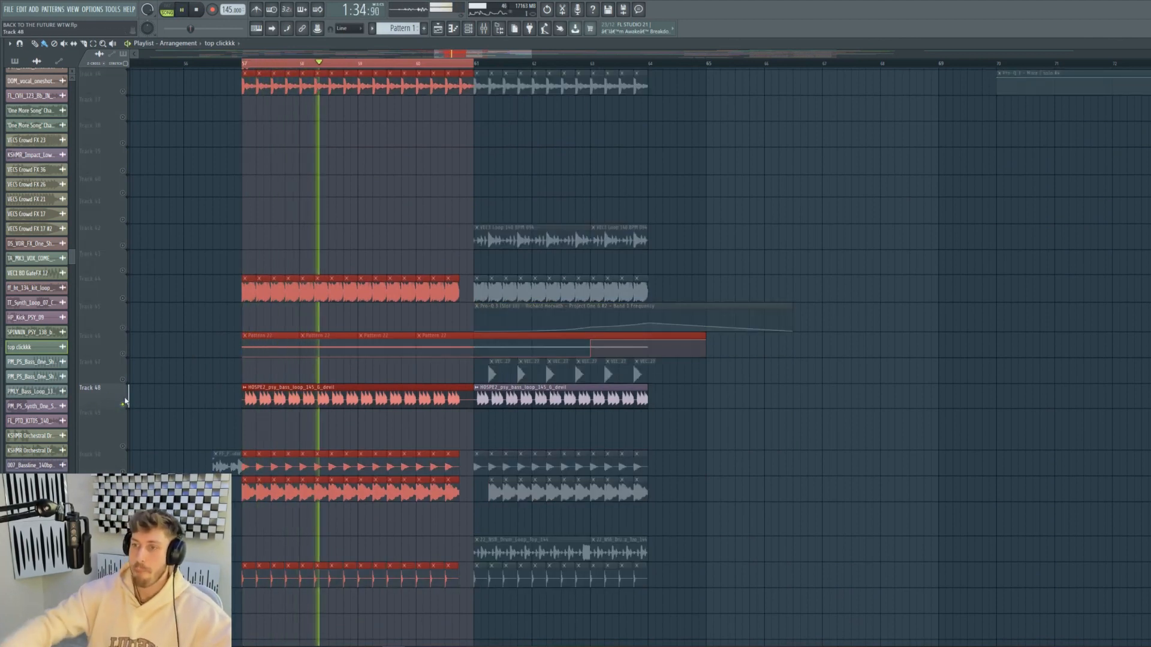
key(space)
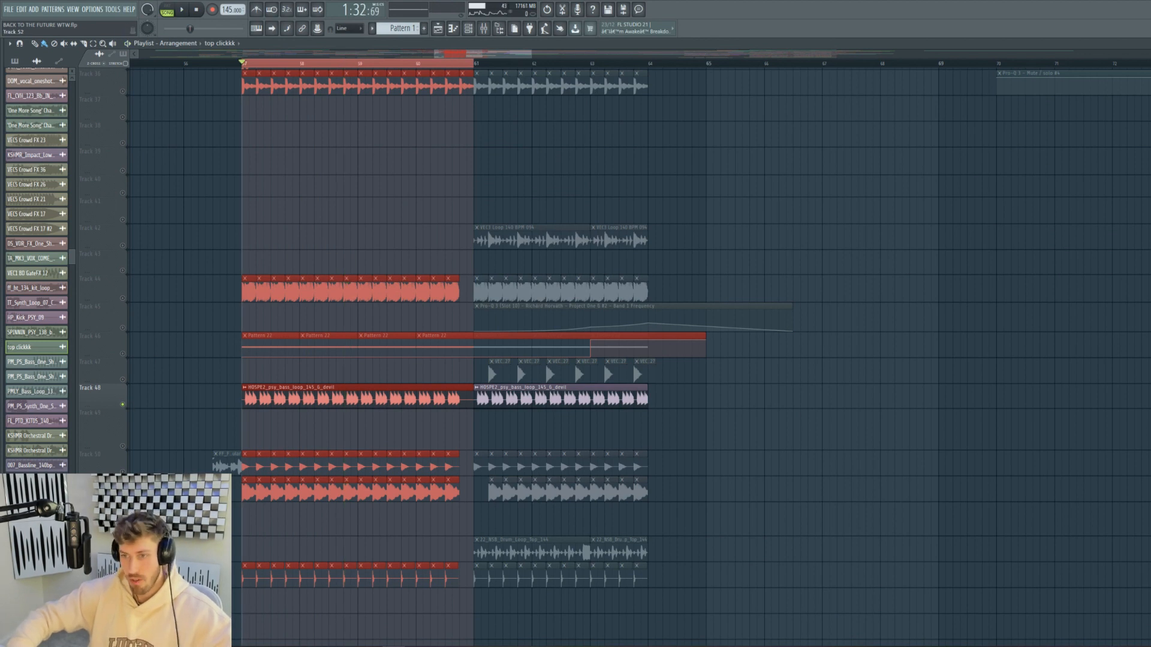
Audition track 51 on its own from bar 57 and turn all the tracks back on.
click(122, 499)
key(space)
key(space)
right_click(123, 498)
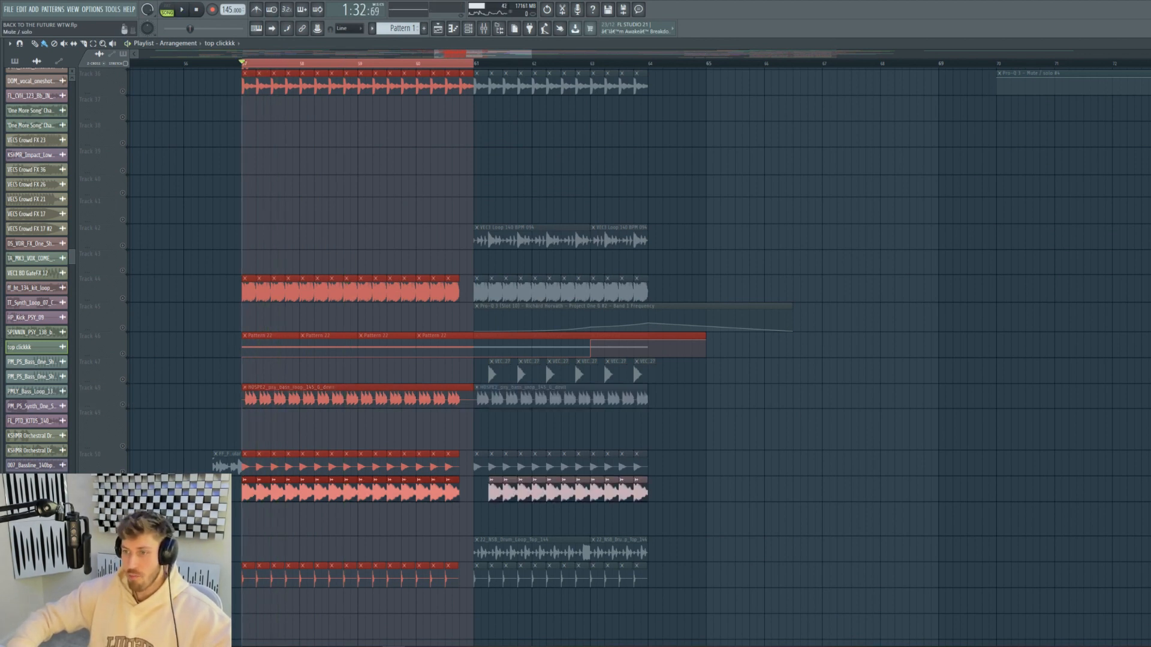
Mute the effect layers on tracks 35, 29 and 22.
scroll(141, 351, up, 10)
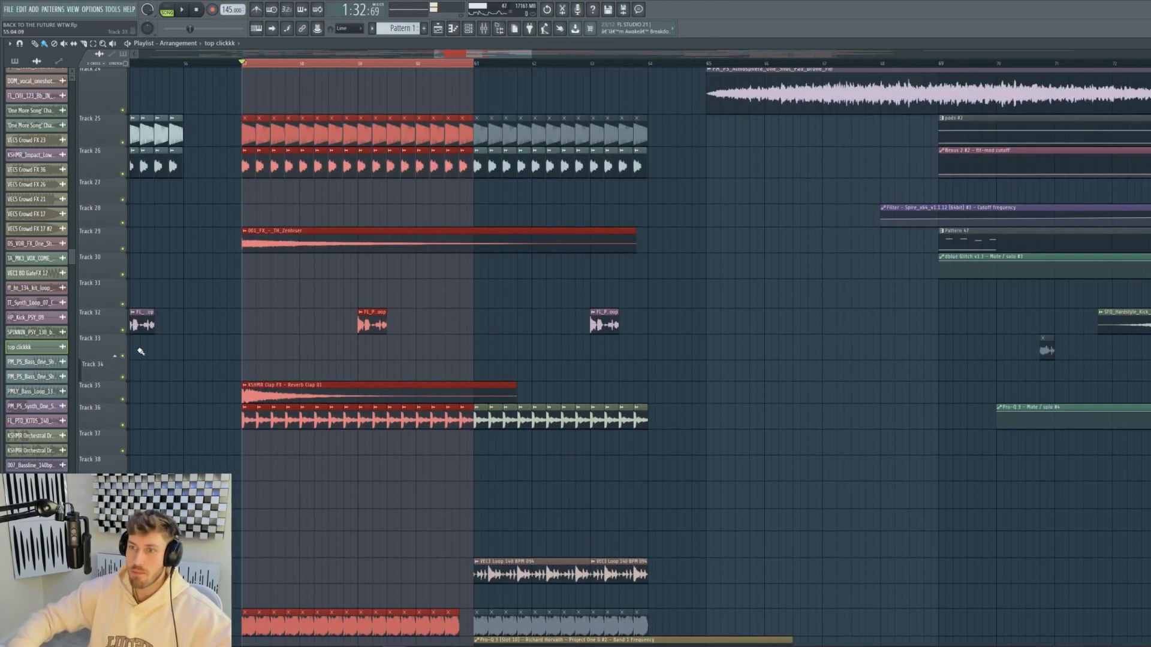
click(123, 401)
click(123, 251)
scroll(139, 264, up, 4)
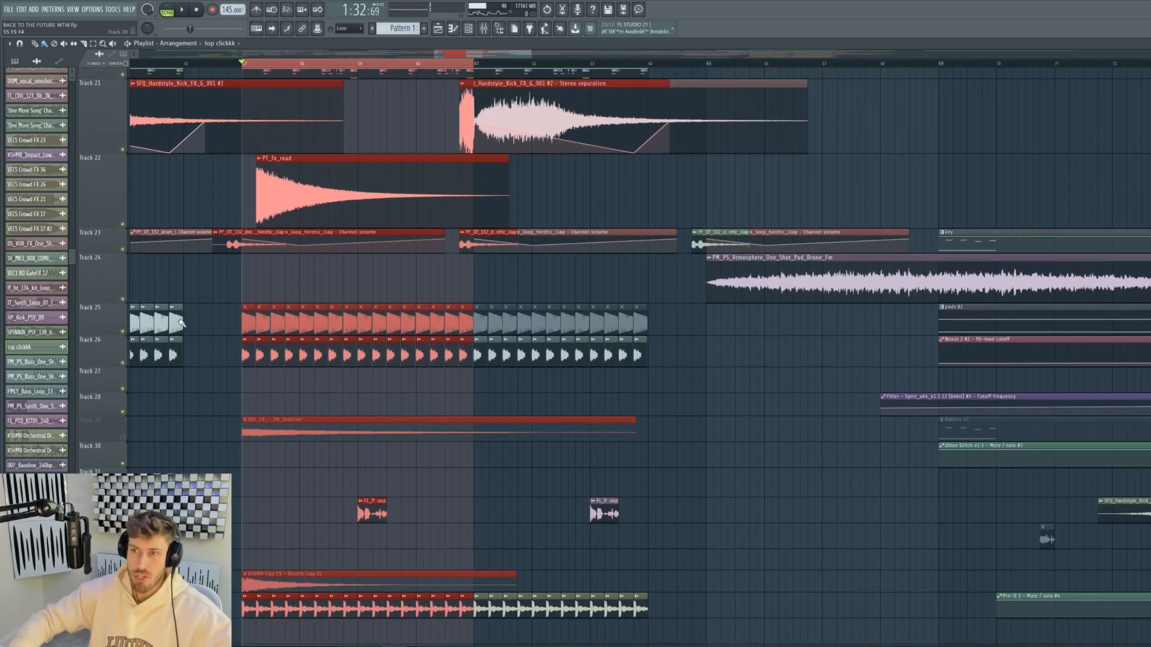
scroll(181, 323, up, 6)
click(123, 373)
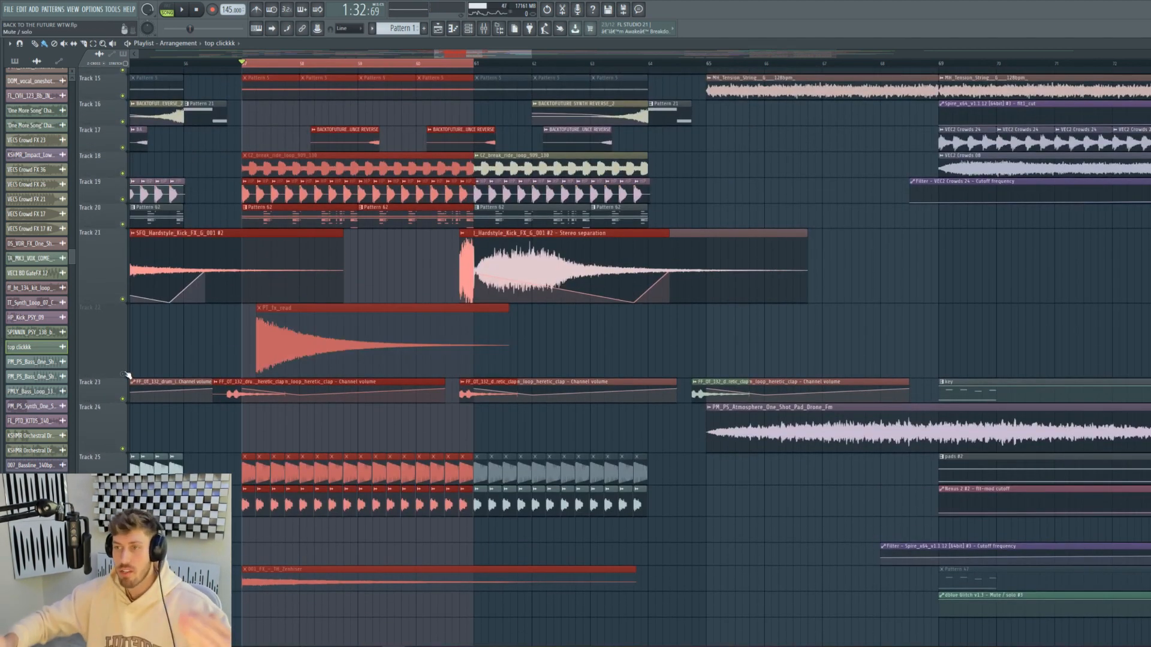
Look over the layers between bars 57 and 61 across all playlist tracks.
scroll(158, 253, up, 9)
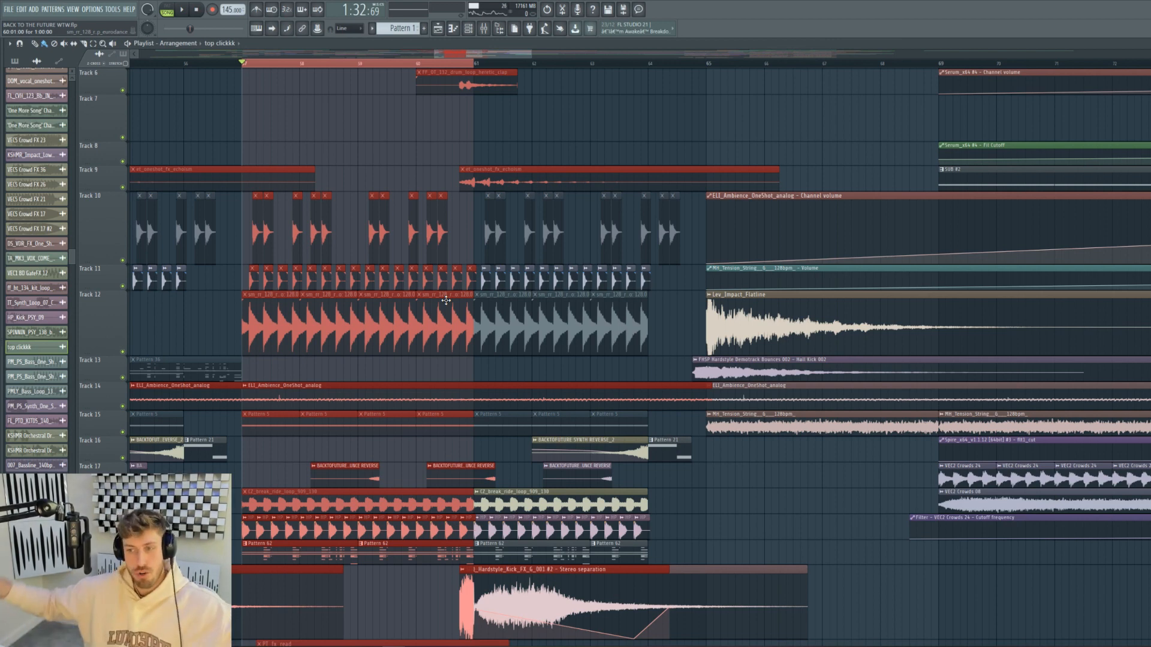
scroll(351, 335, up, 8)
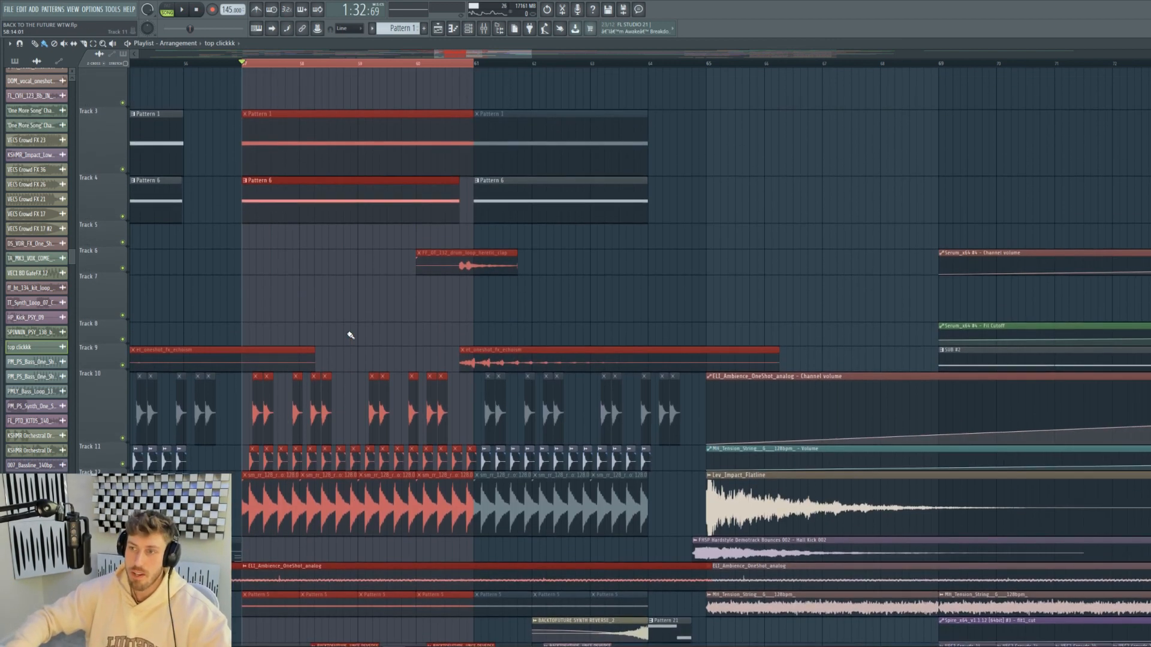
scroll(349, 329, down, 5)
scroll(252, 261, down, 6)
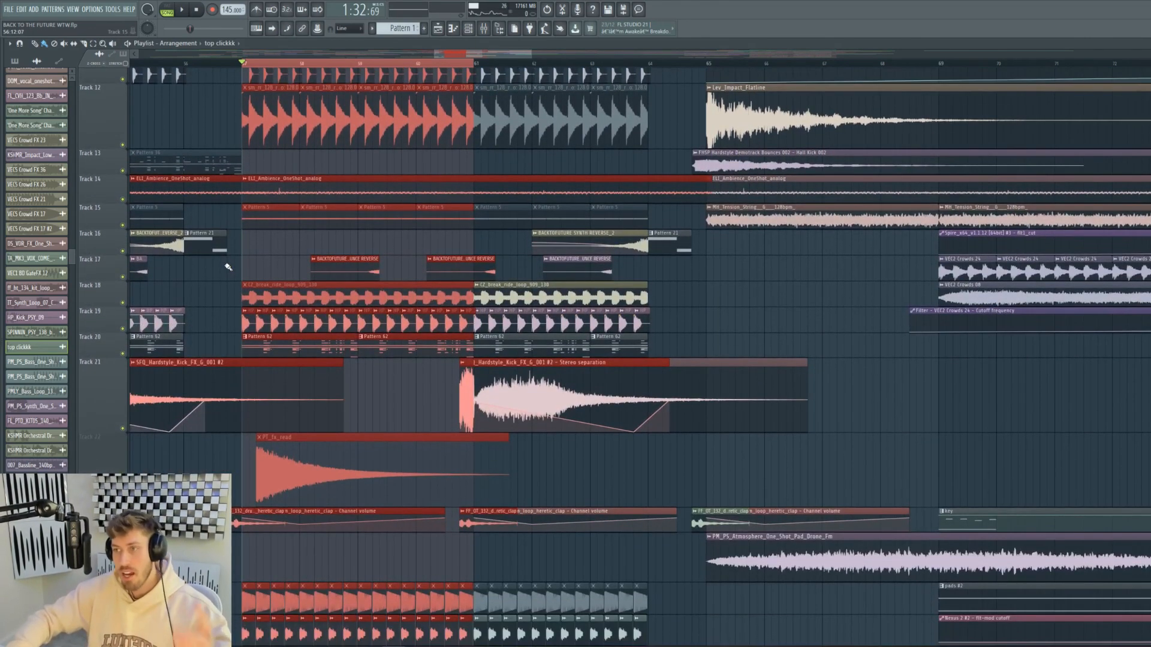
scroll(230, 264, up, 2)
scroll(246, 260, down, 9)
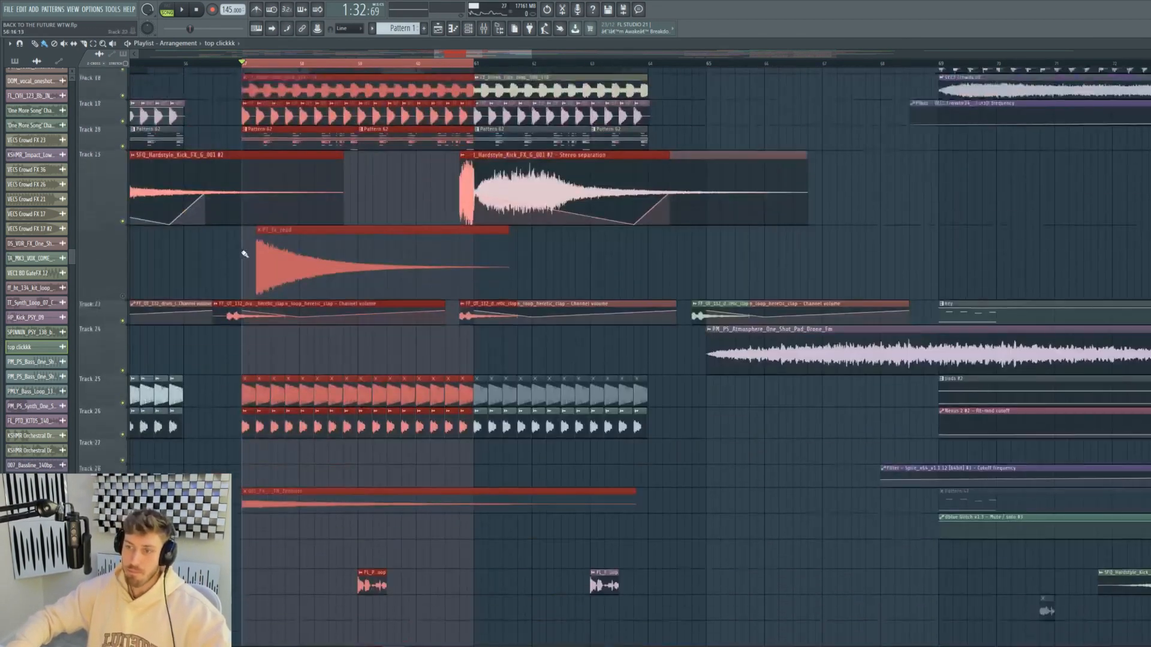
scroll(250, 267, down, 10)
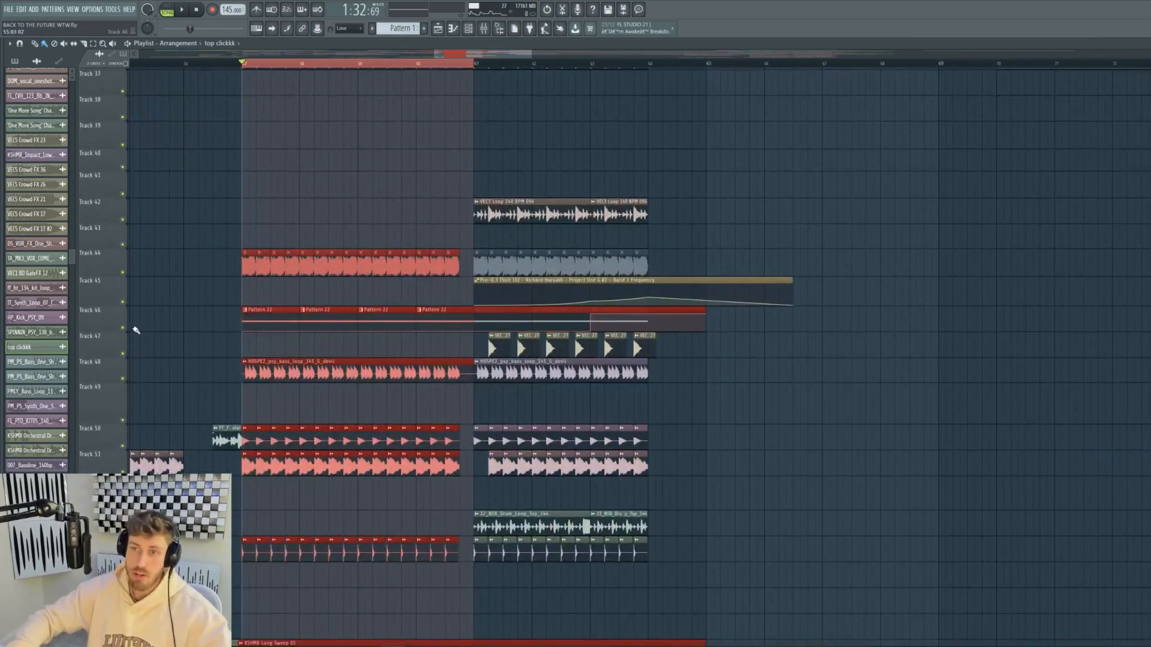
Audition track 46 on its own, inspect Pattern 22's VPS Avenger #13 channel, and return to the playlist.
key(space)
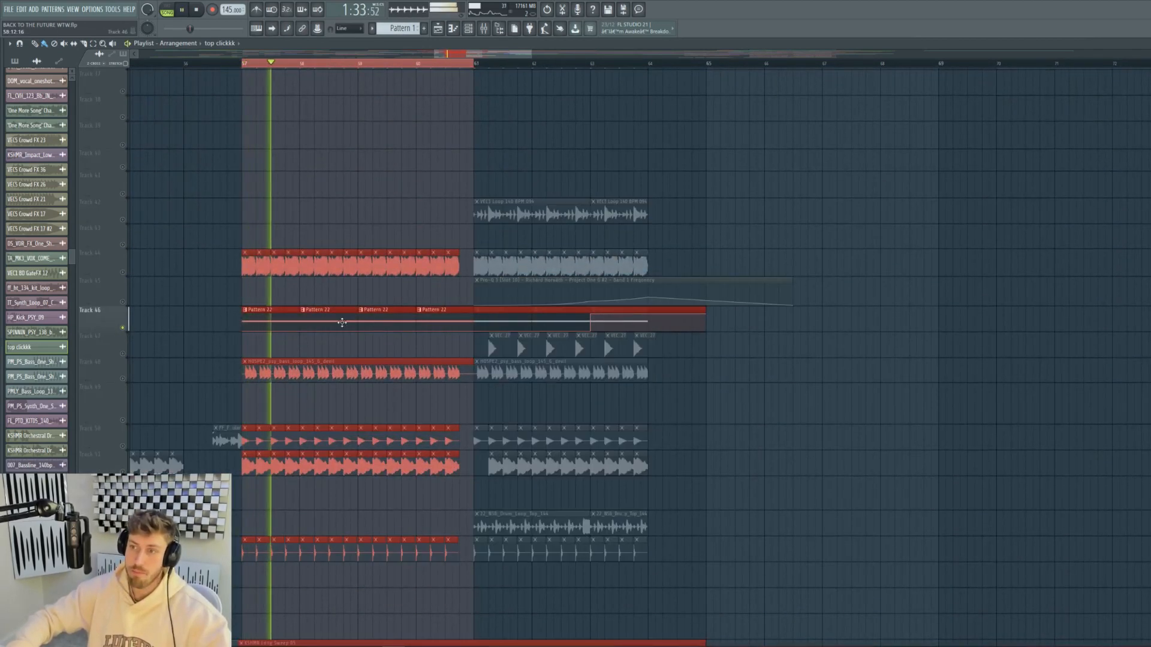
click(468, 29)
click(470, 30)
scroll(457, 334, down, 10)
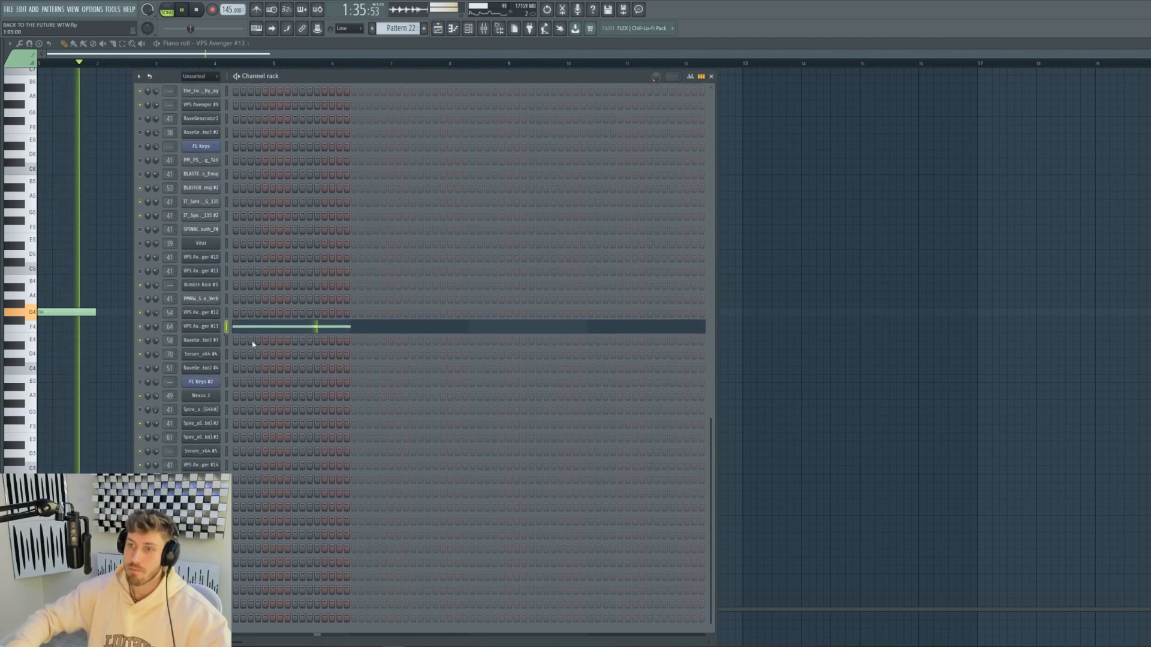
key(space)
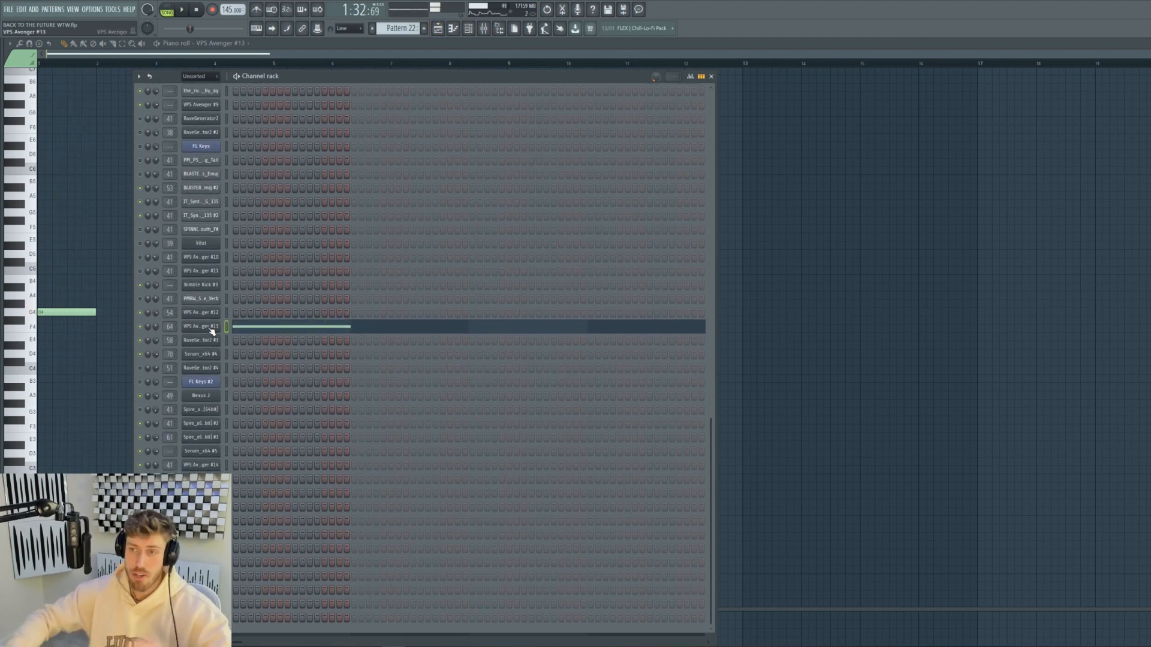
click(211, 328)
click(438, 30)
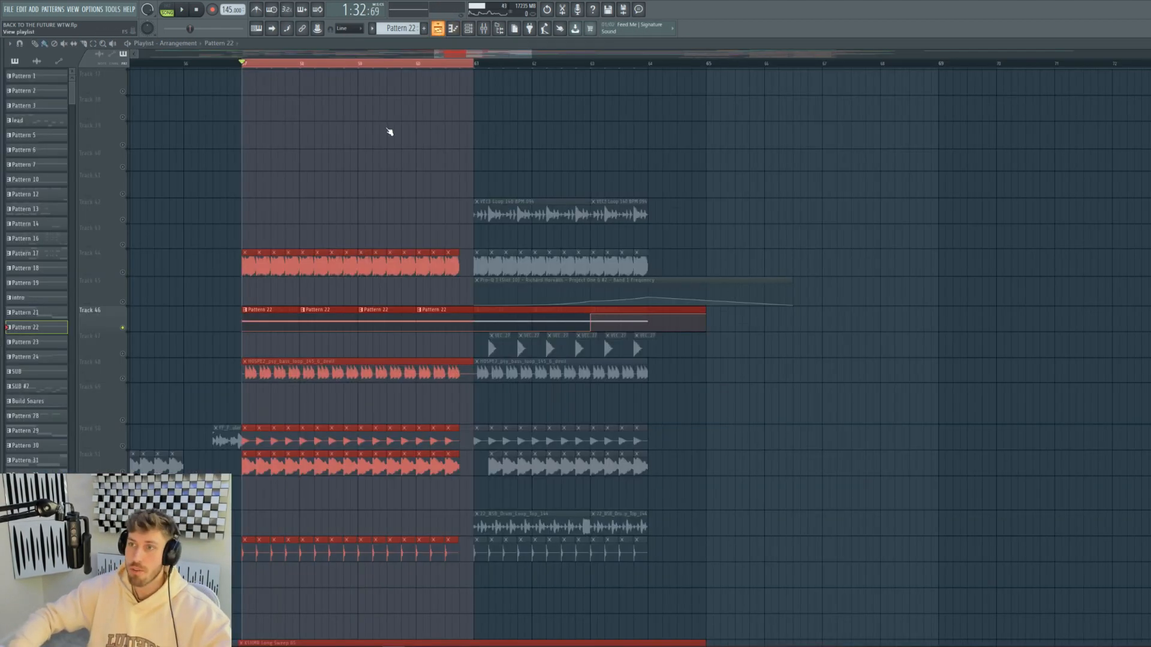
Replay track 46 and open the CamelCrusher effect on the mixer track of its VPS Avenger channel.
key(space)
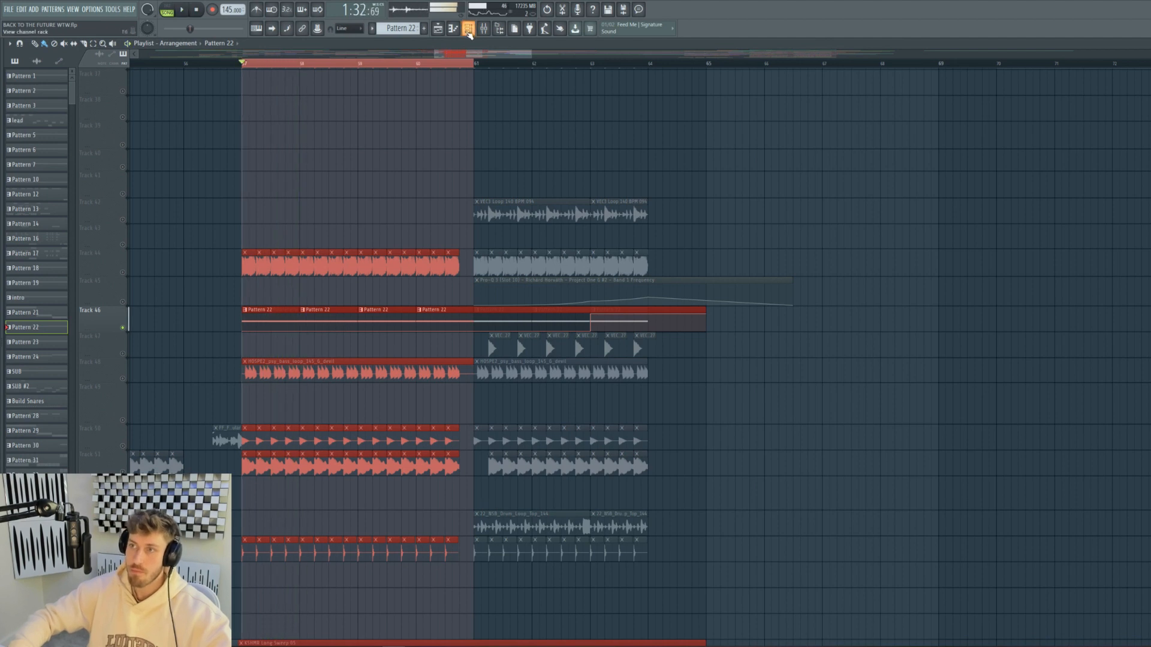
click(469, 30)
key(space)
click(484, 28)
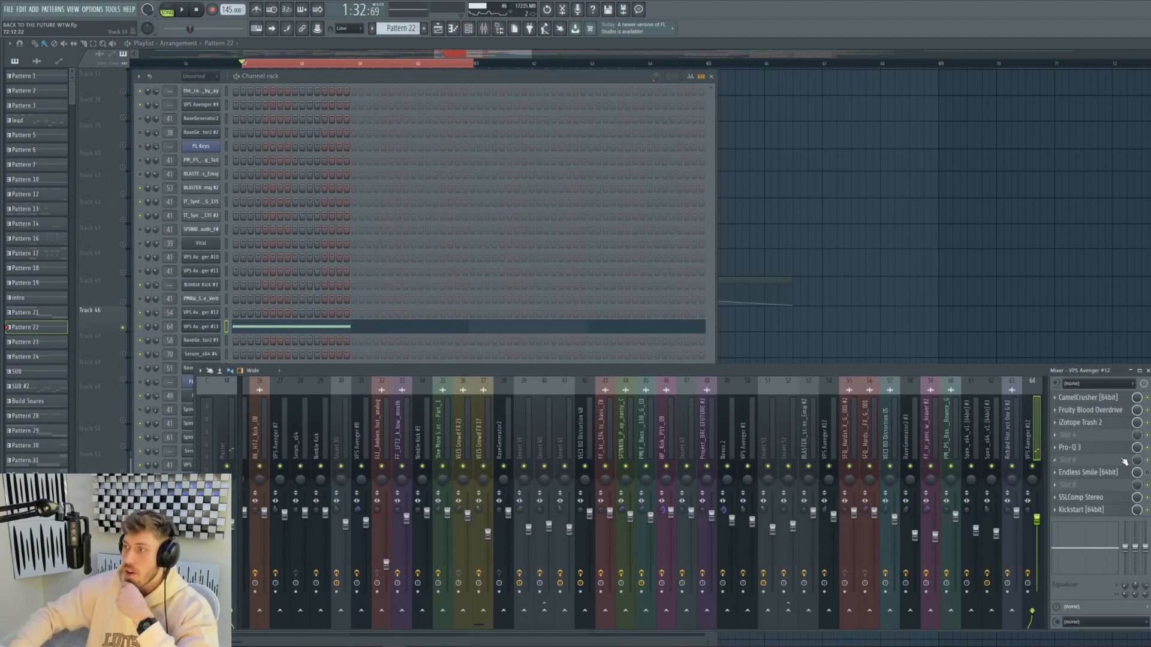
click(1105, 401)
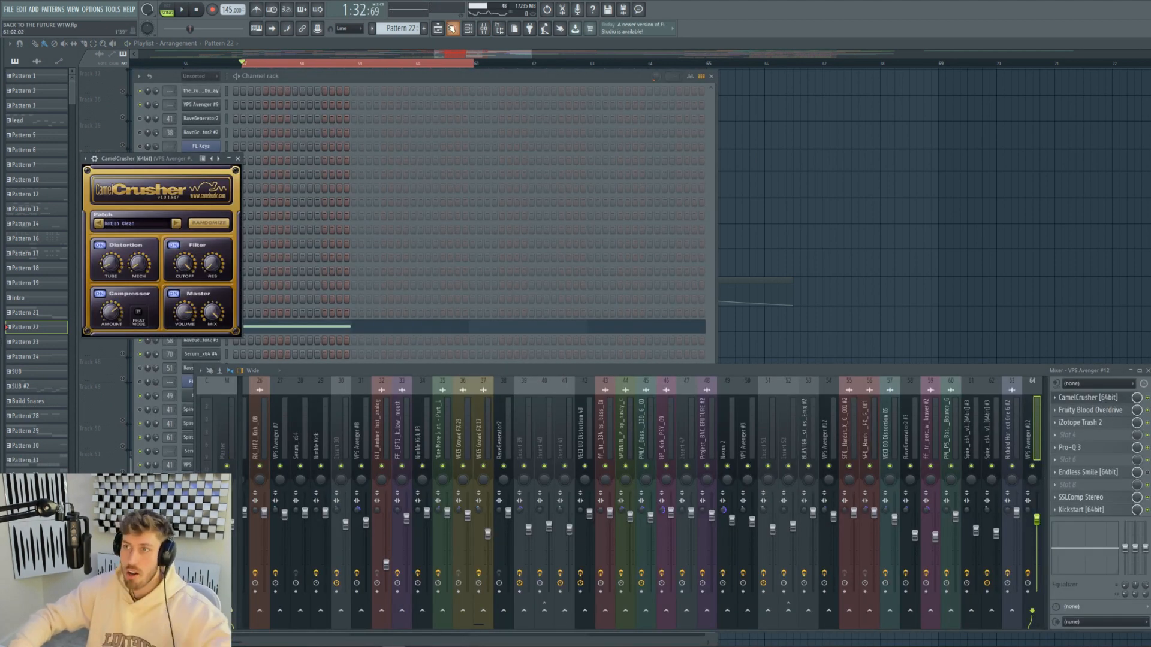
Return to the playlist, add track 48 to the playing layers and audition it with track 46 from bar 57.
click(438, 29)
click(126, 380)
key(space)
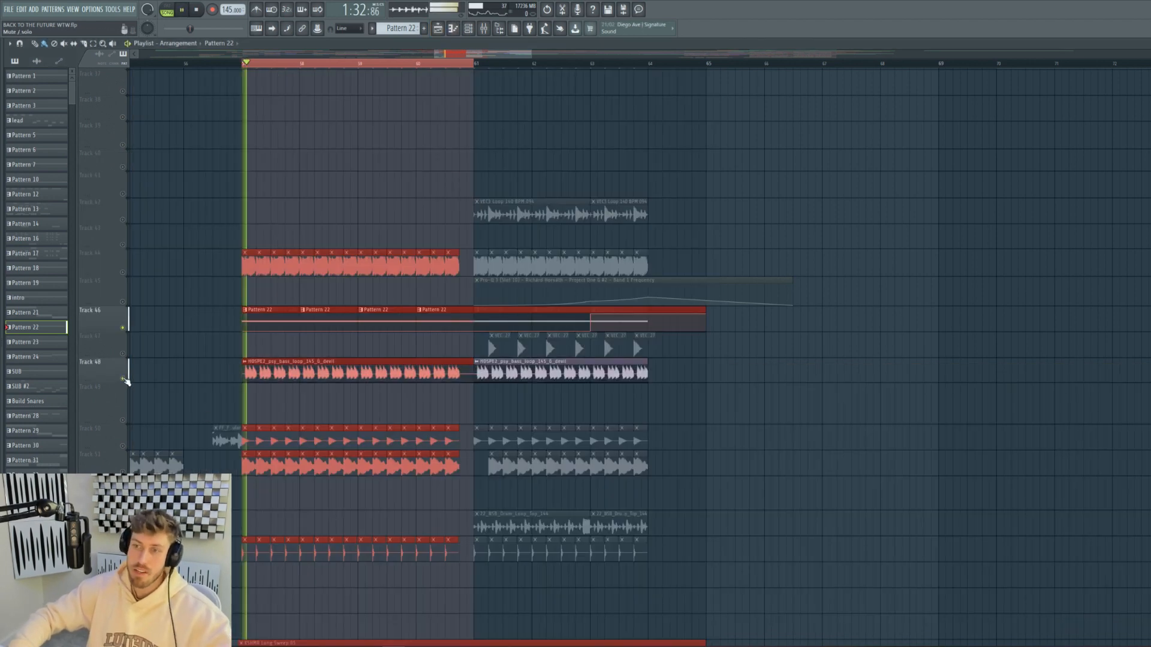
Add track 20's Pattern 62 layer to the playing tracks and audition the combination from bar 57.
scroll(221, 381, up, 10)
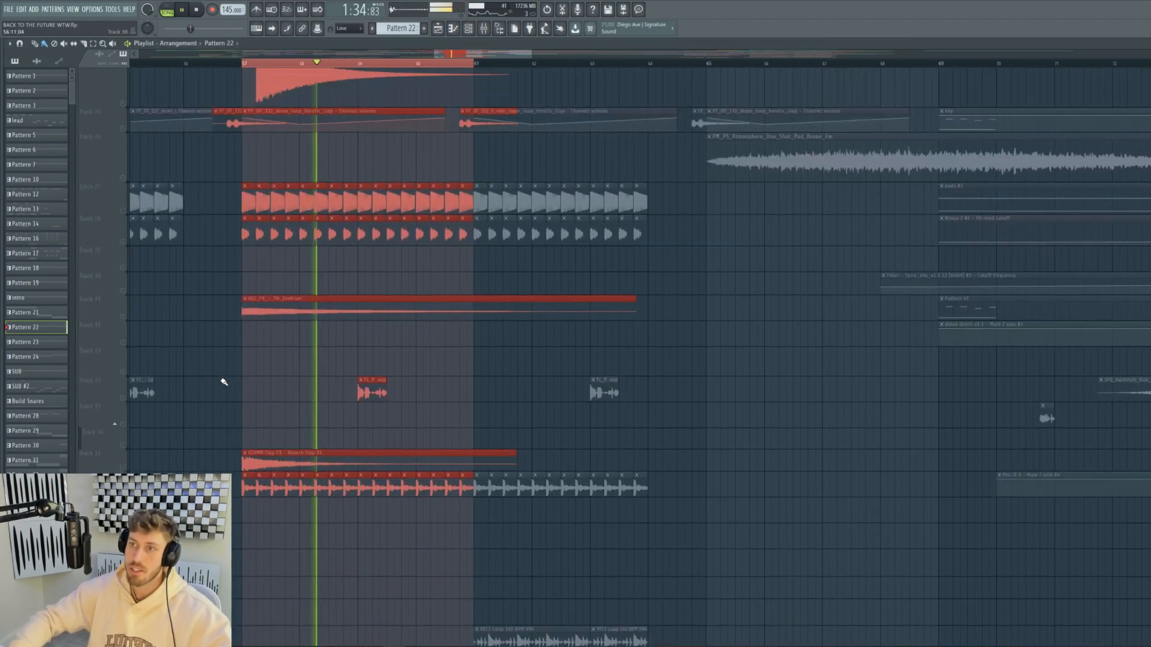
key(space)
click(123, 357)
key(space)
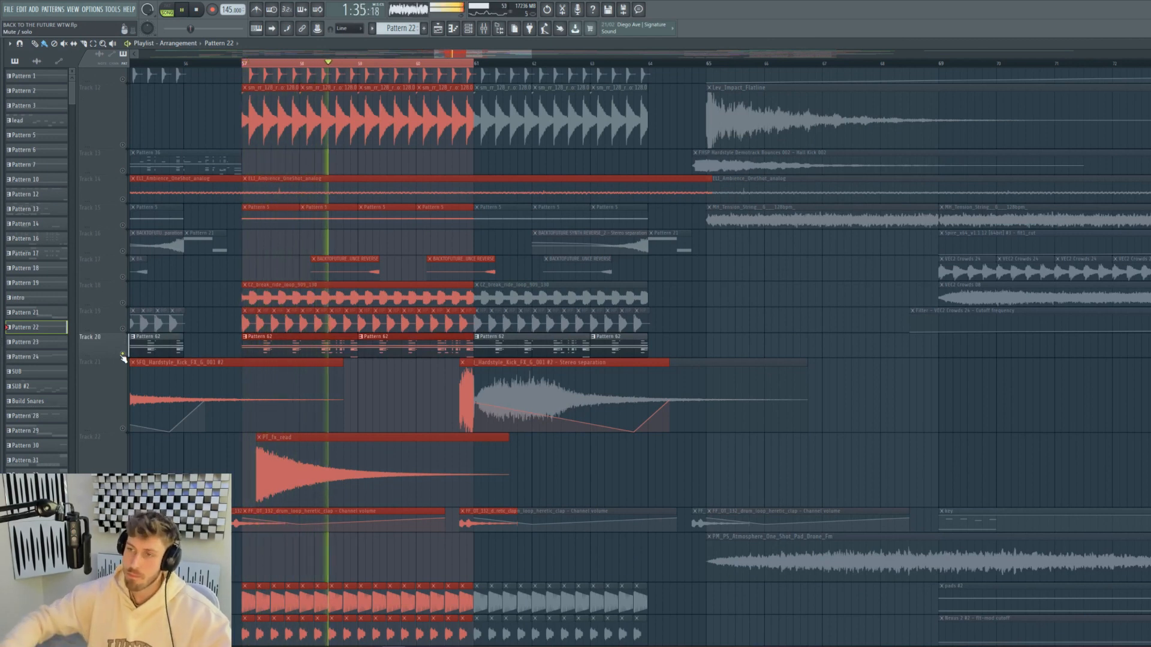
click(196, 13)
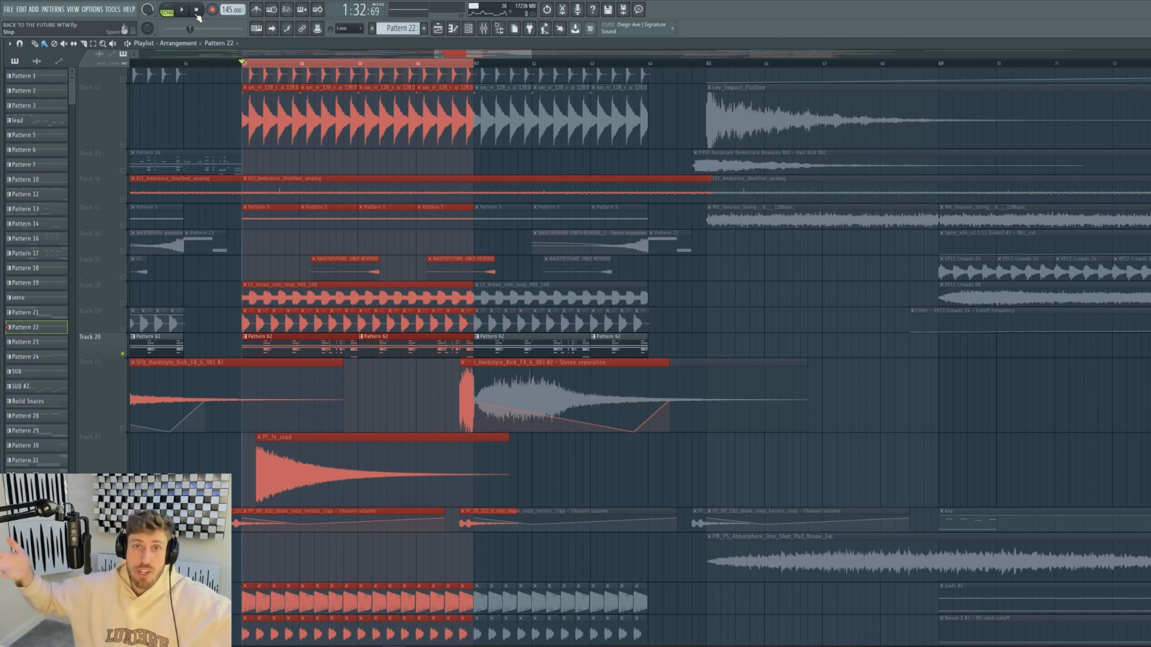
Unmute all playlist tracks and play the full section from bar 57 while looking over its layers.
right_click(123, 145)
right_click(122, 145)
key(space)
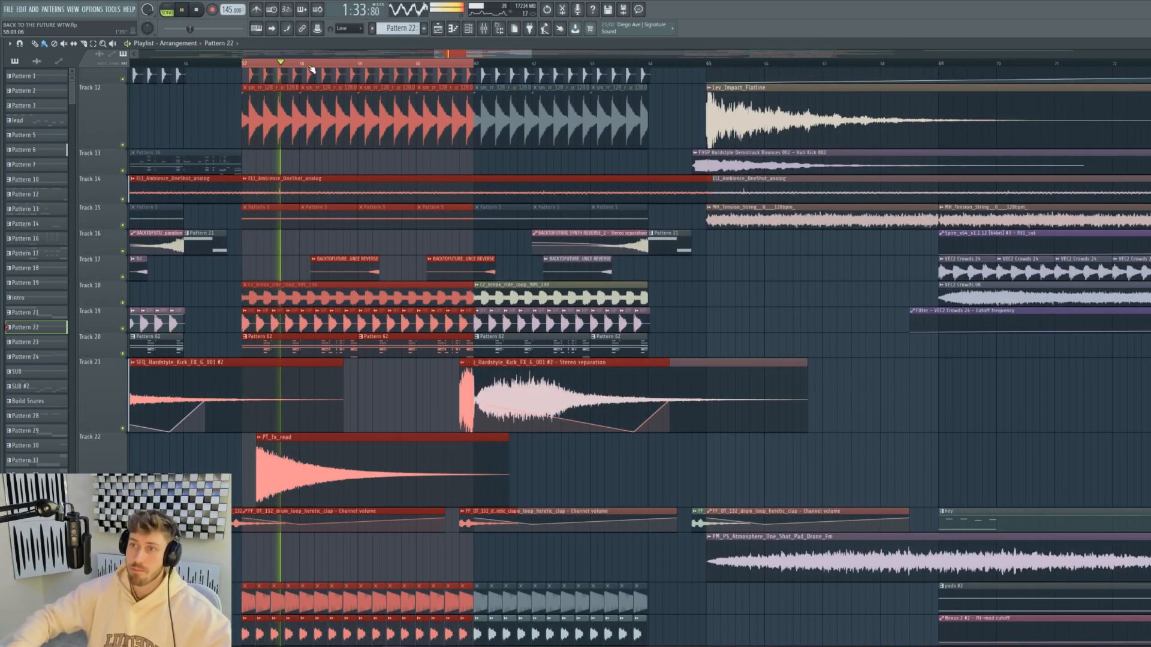
scroll(449, 165, down, 5)
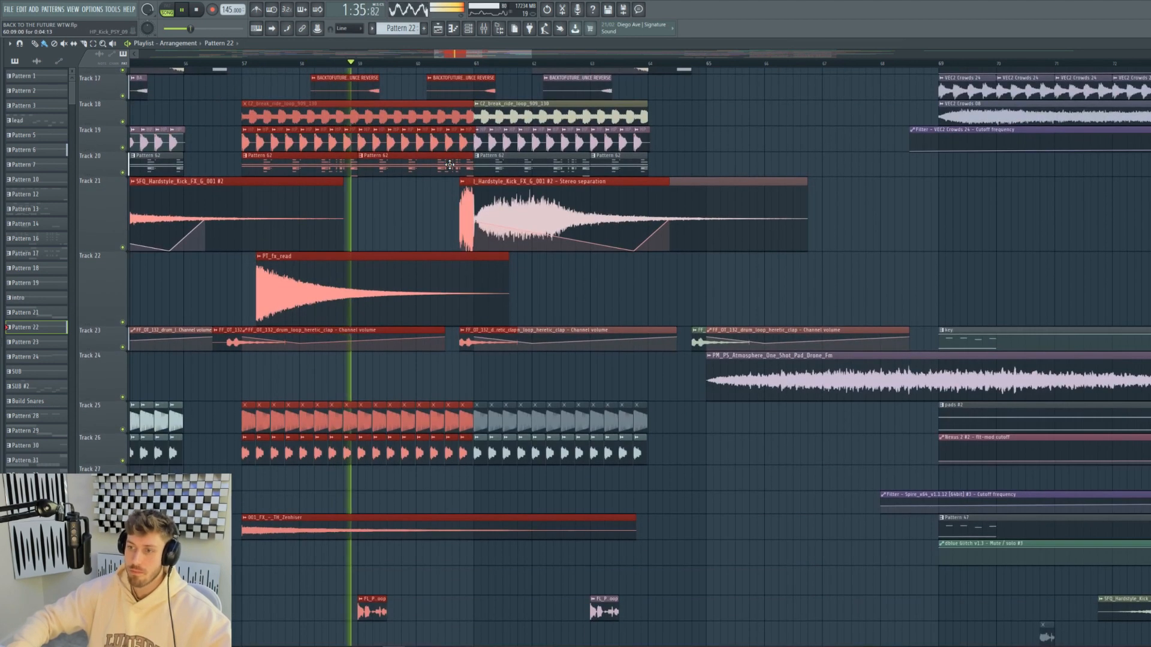
scroll(360, 269, down, 9)
key(space)
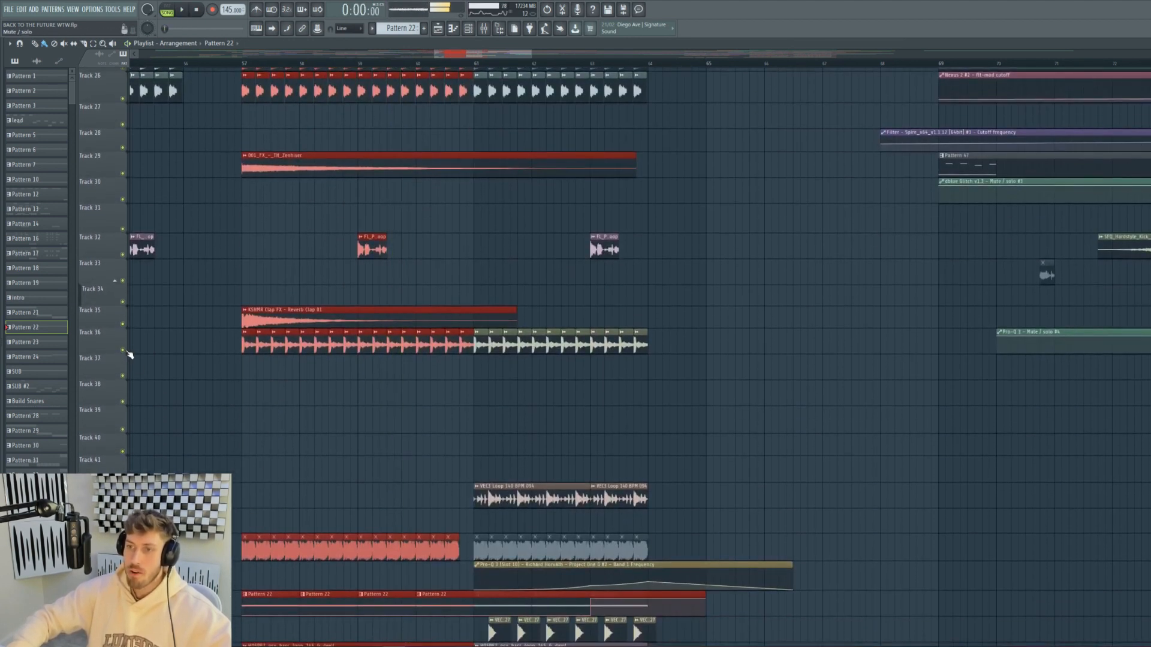
Audition tracks 36 and 50 on their own, inspecting the channel settings of the FHSP Hardstyle Effect Kicks 125 clip on track 50.
right_click(123, 350)
key(space)
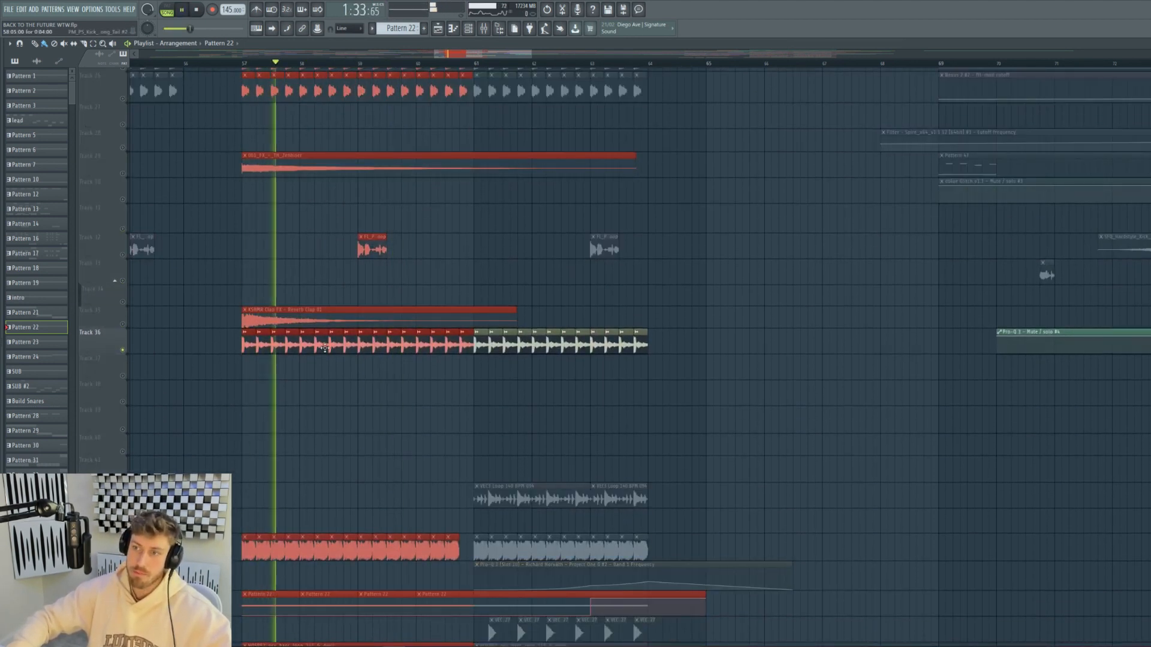
scroll(251, 414, down, 14)
scroll(128, 226, down, 5)
right_click(124, 237)
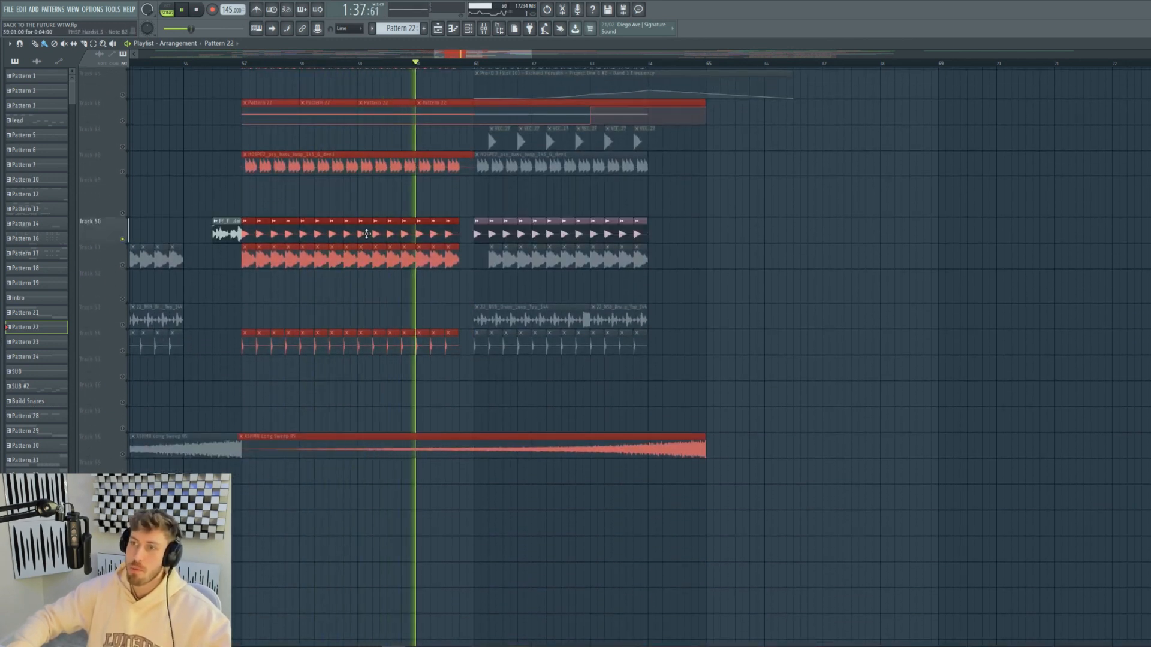
double_click(368, 238)
click(328, 198)
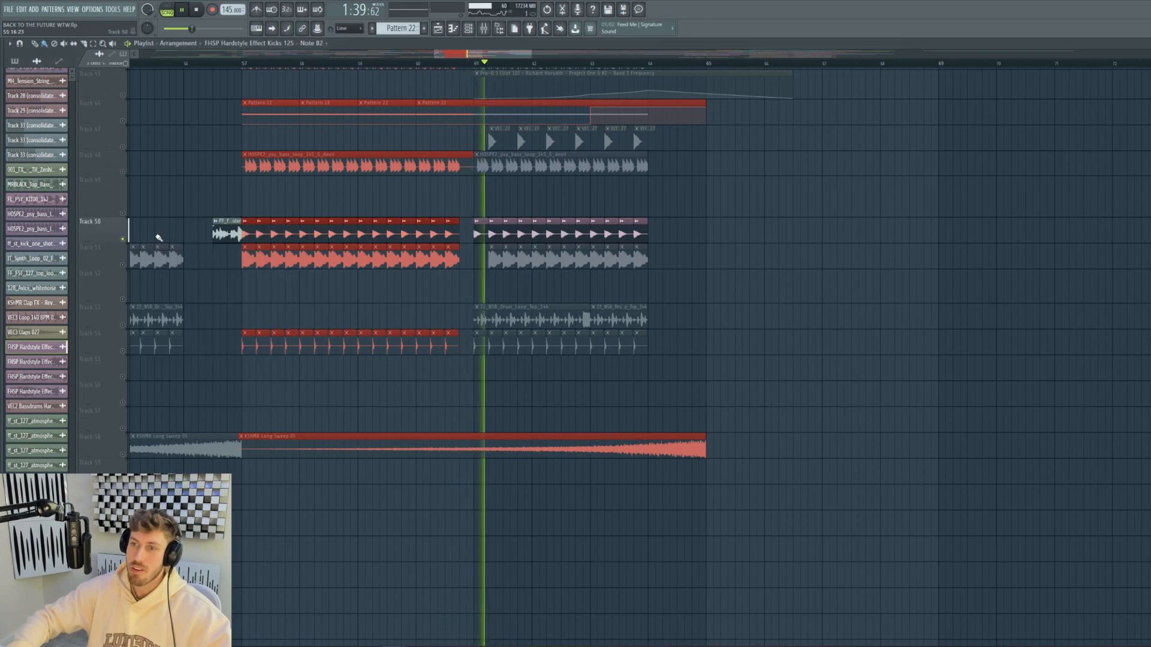
key(space)
Bring all tracks back in and play the full mix from bar 57, looking over the layers from bar 61 onward.
right_click(123, 240)
right_click(123, 240)
right_click(124, 240)
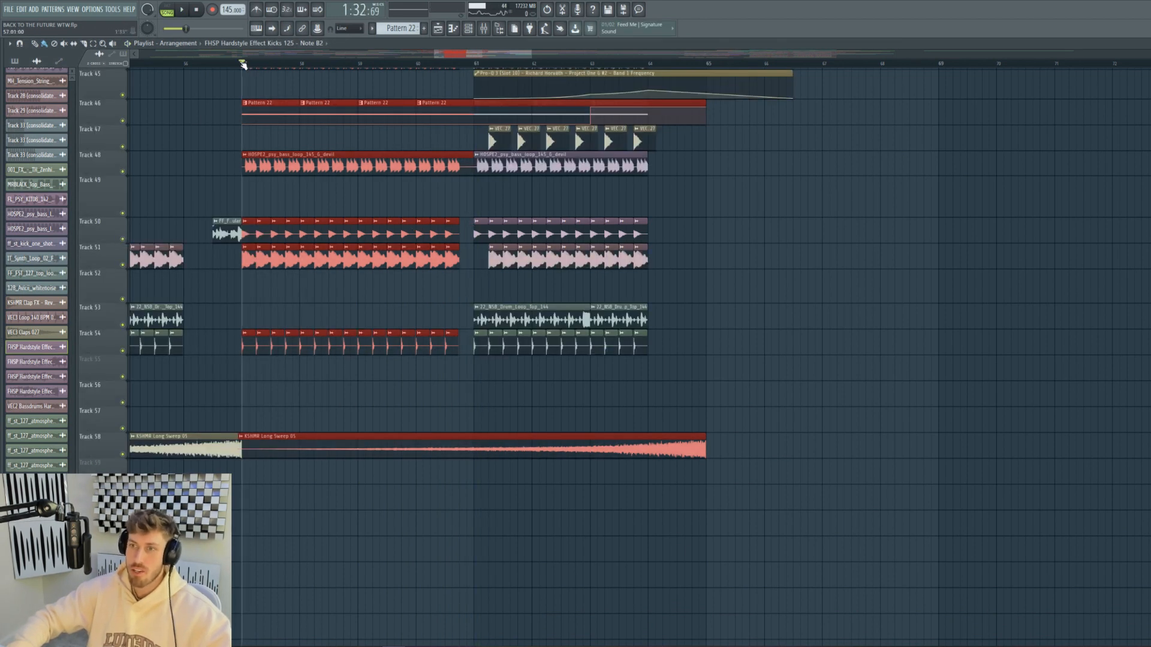
key(space)
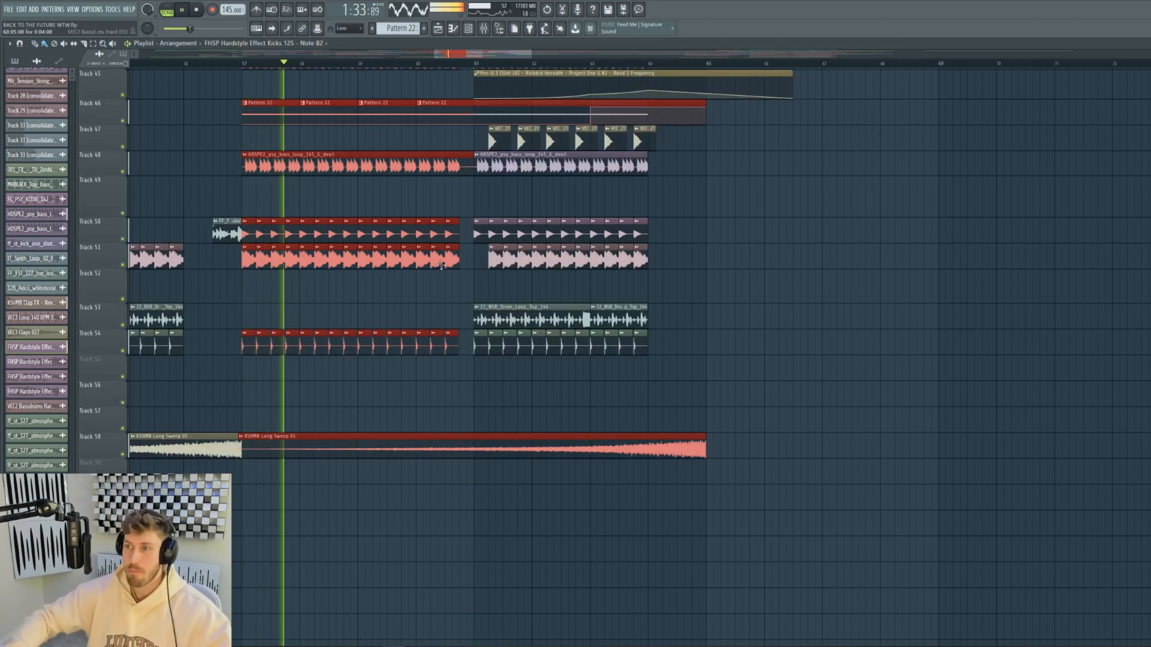
drag(436, 54, 453, 53)
scroll(439, 273, up, 7)
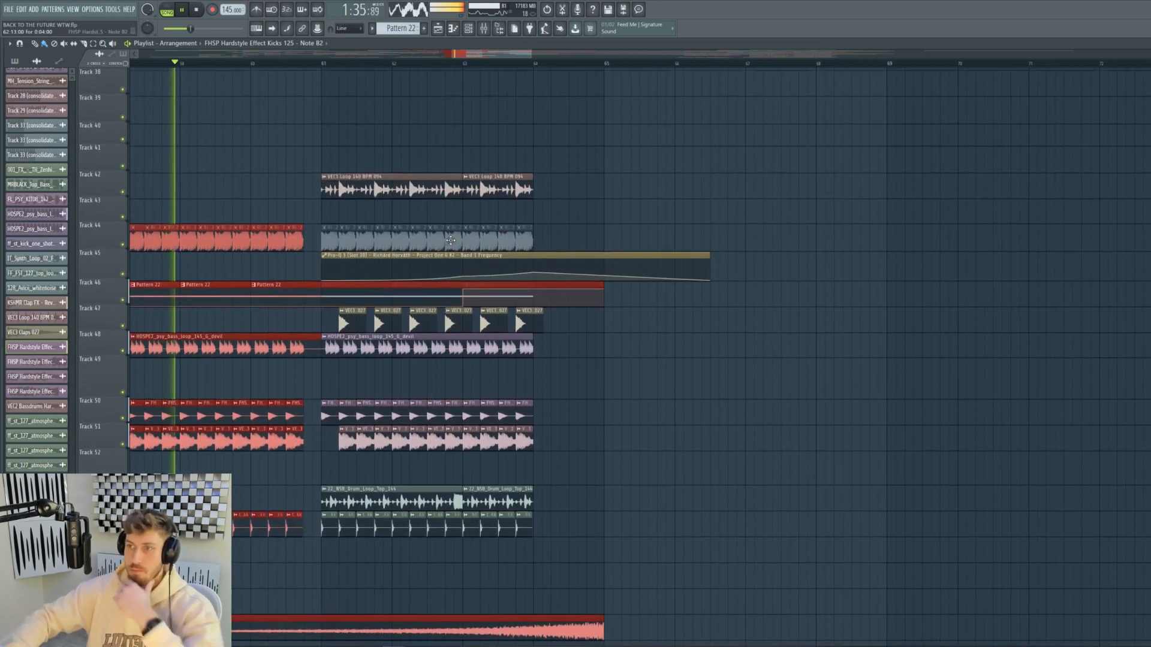
key(space)
Audition the VEC3 loop on track 42 alone from bar 61, and add track 47 to it.
right_click(122, 297)
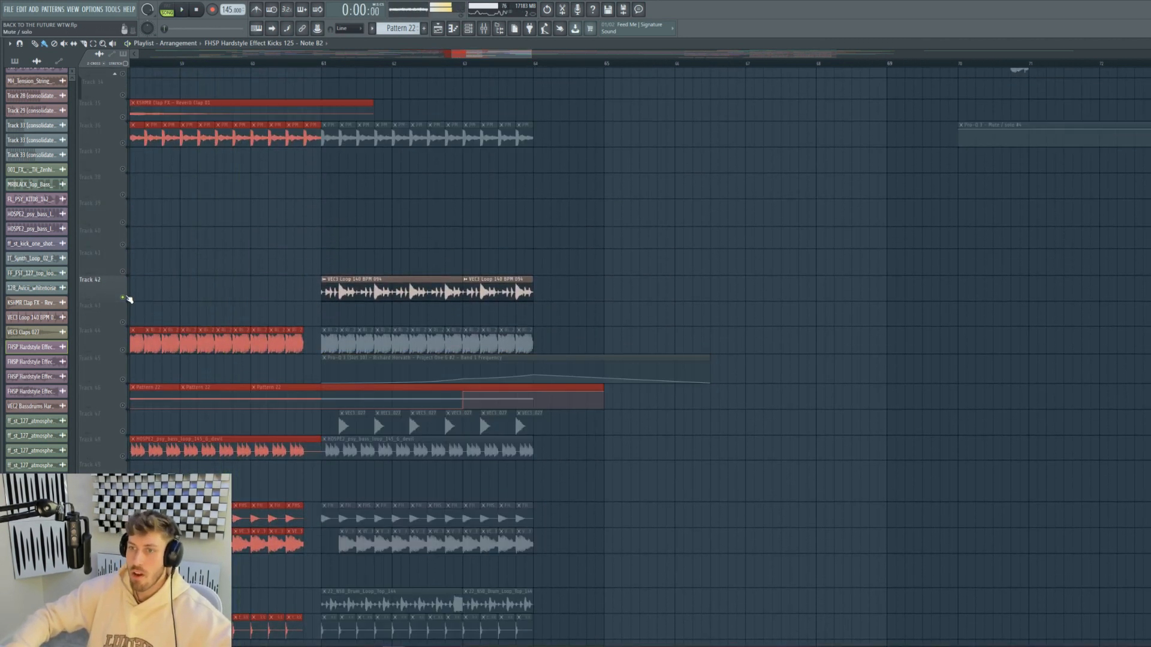
click(322, 63)
key(space)
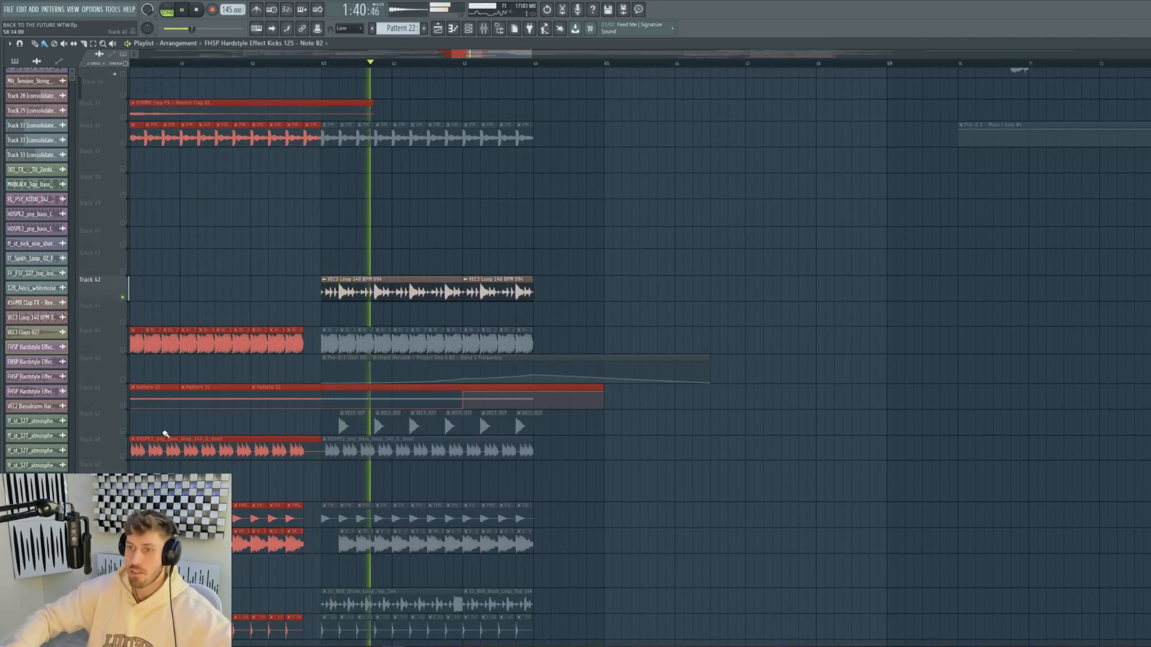
click(124, 433)
scroll(125, 440, down, 3)
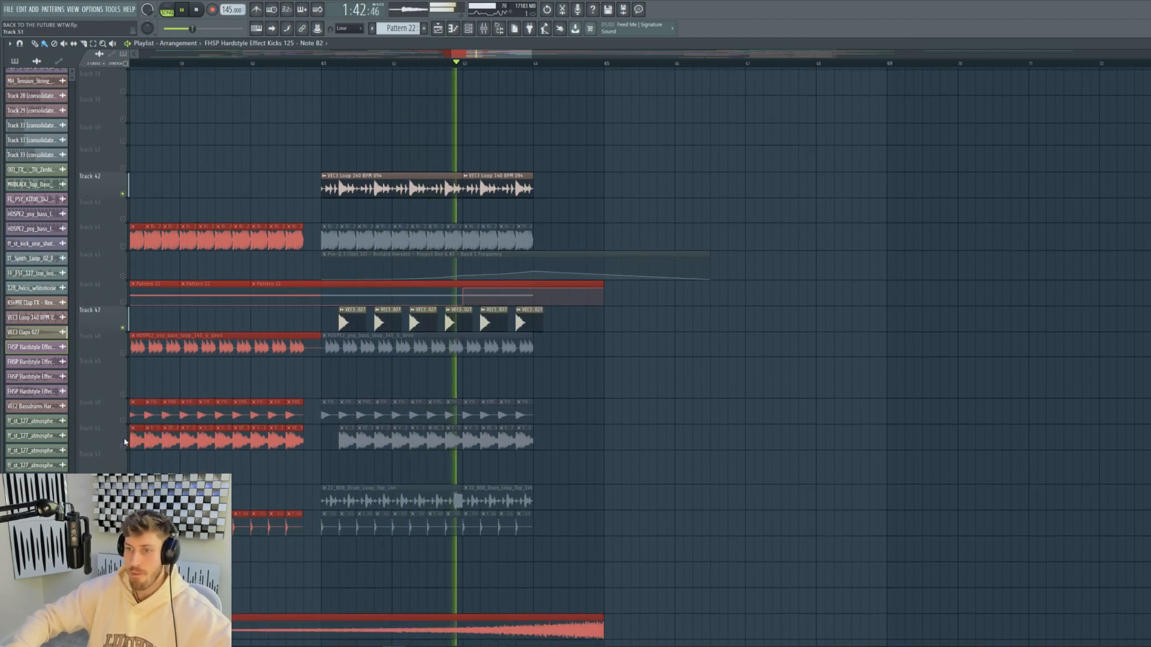
scroll(126, 440, down, 4)
scroll(127, 435, up, 1)
key(space)
Add track 53 and audition it with tracks 42 and 47, and select the FF_FST_hat_closed_birth clip on track 11.
click(125, 429)
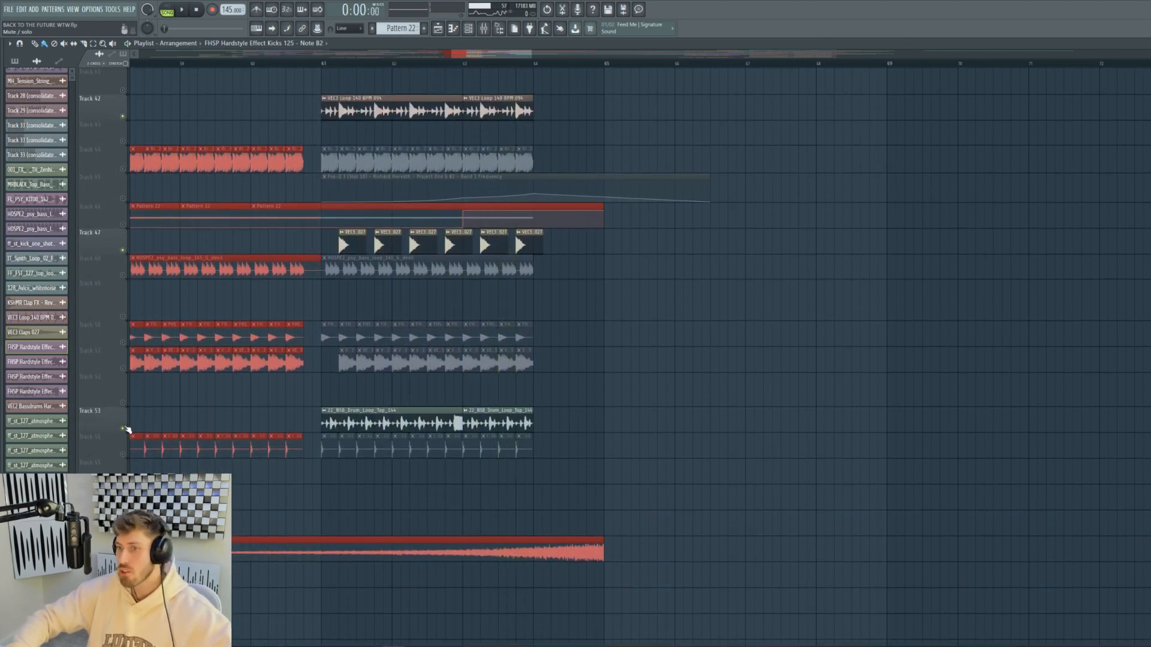
key(space)
scroll(383, 367, up, 8)
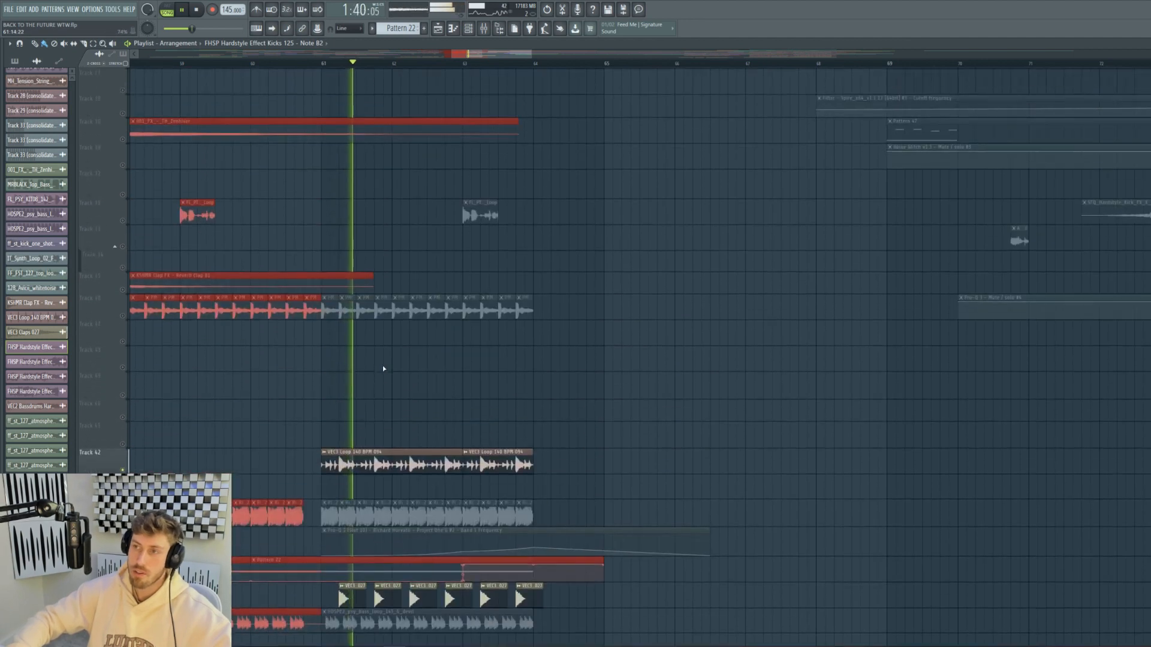
scroll(382, 365, up, 8)
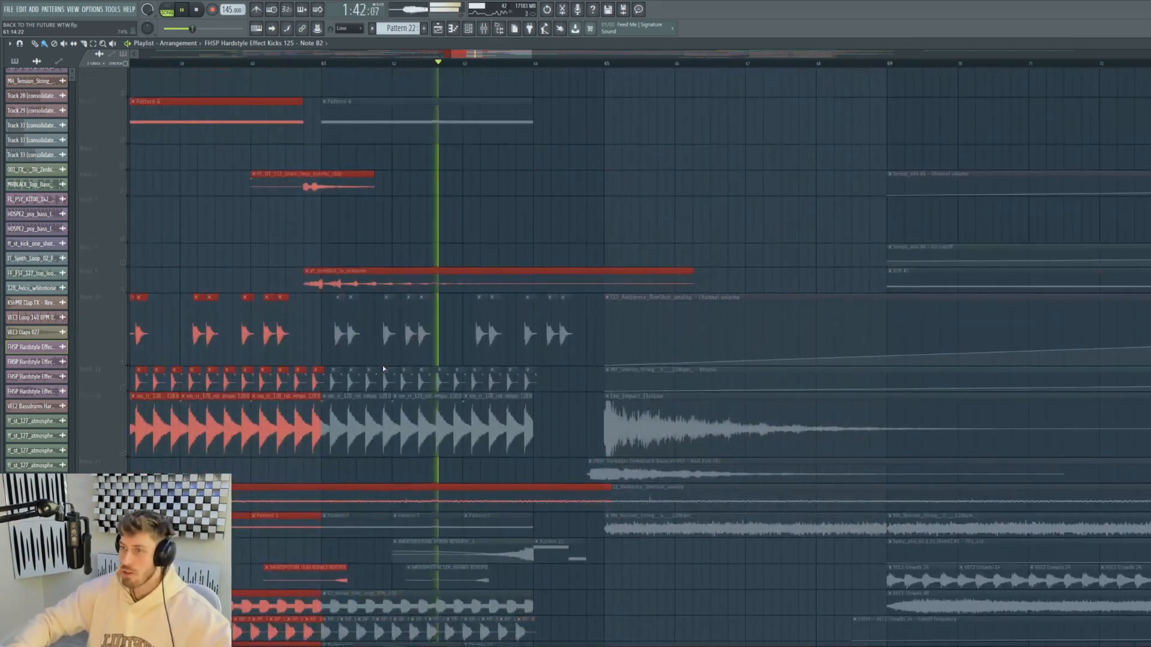
scroll(382, 378, down, 2)
key(space)
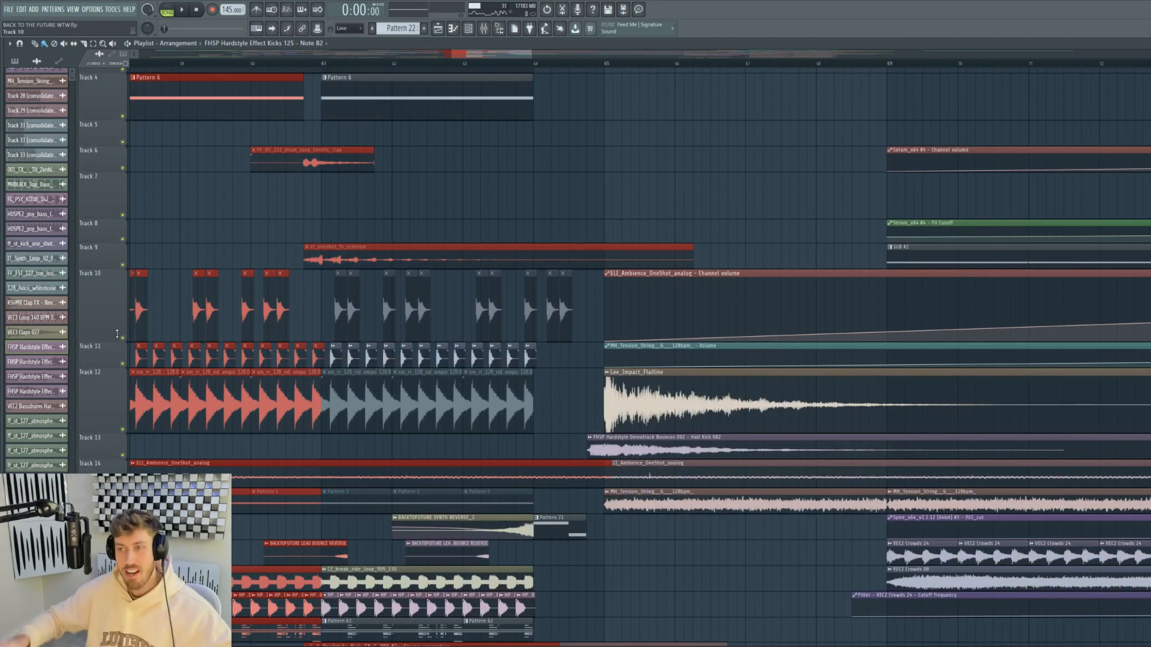
click(333, 358)
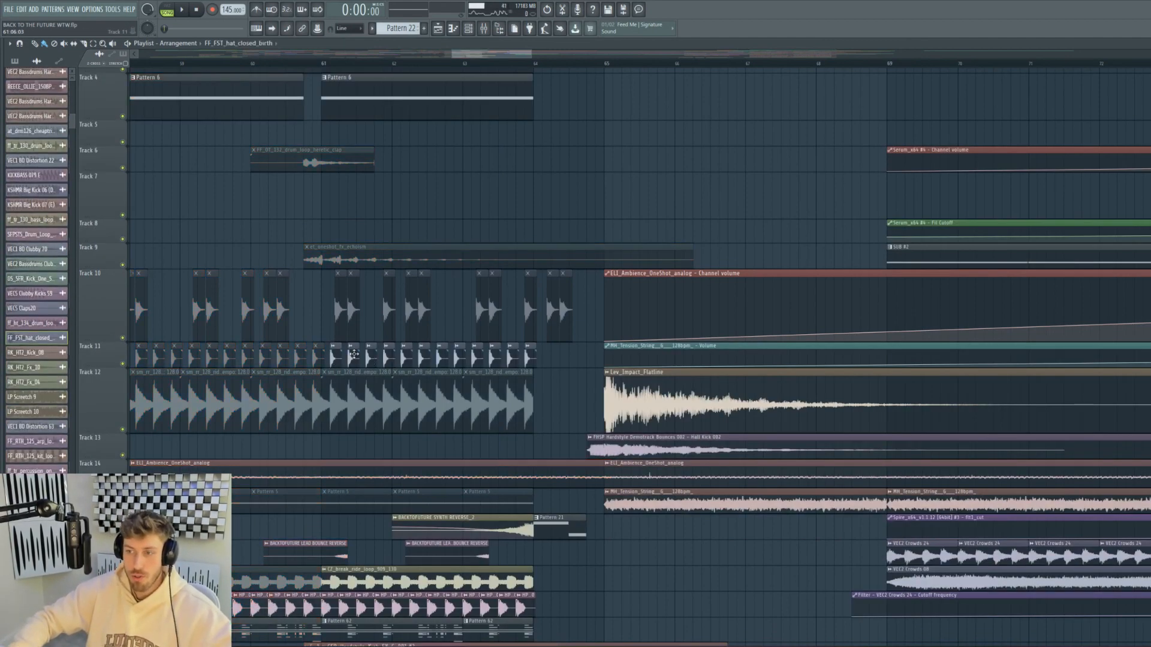
Solo track 21 and audition its SFQ_Hardstyle_Kick clip from just before bar 53.
scroll(473, 54, down, 3)
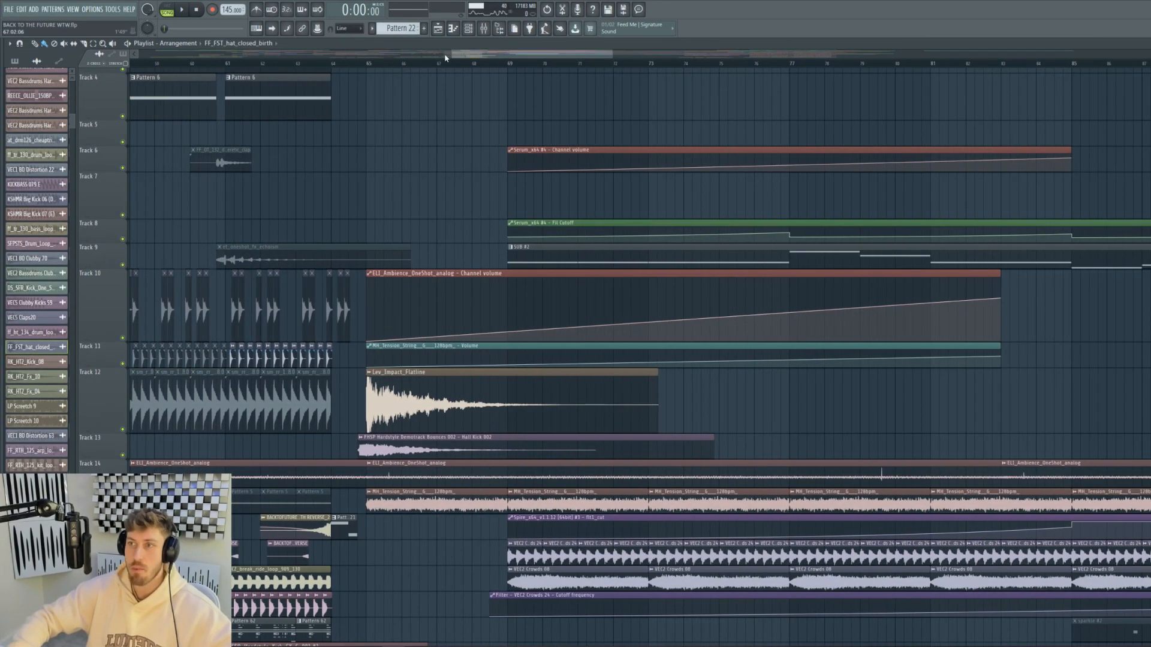
drag(452, 53, 349, 53)
scroll(467, 146, down, 7)
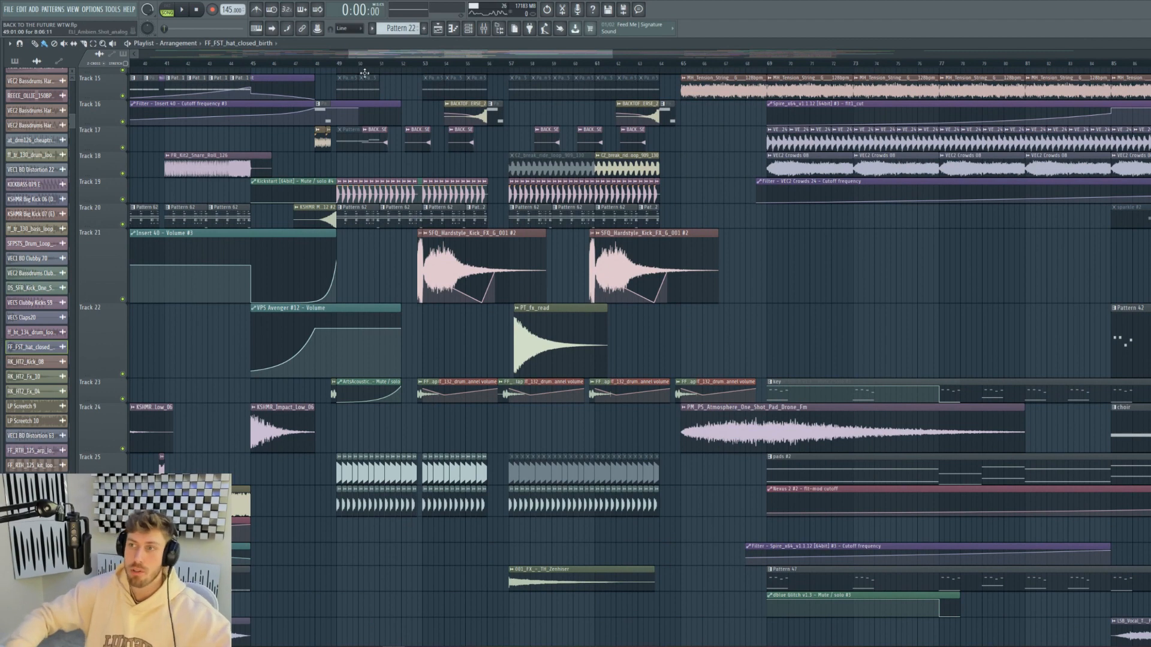
ctrl+click(123, 299)
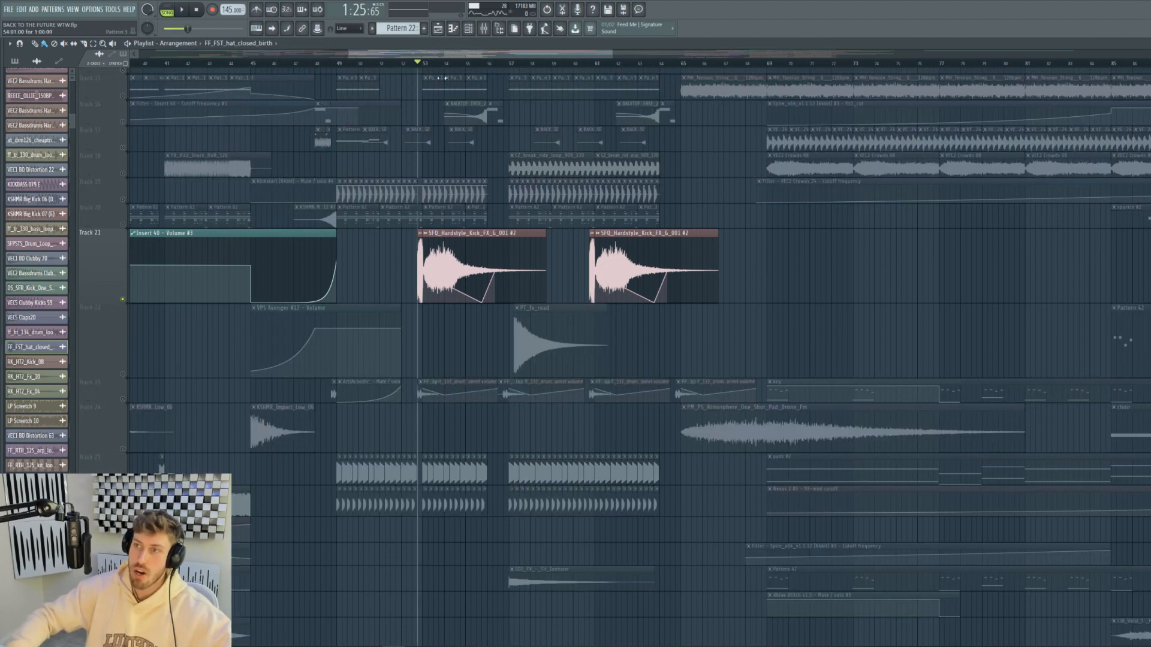
key(space)
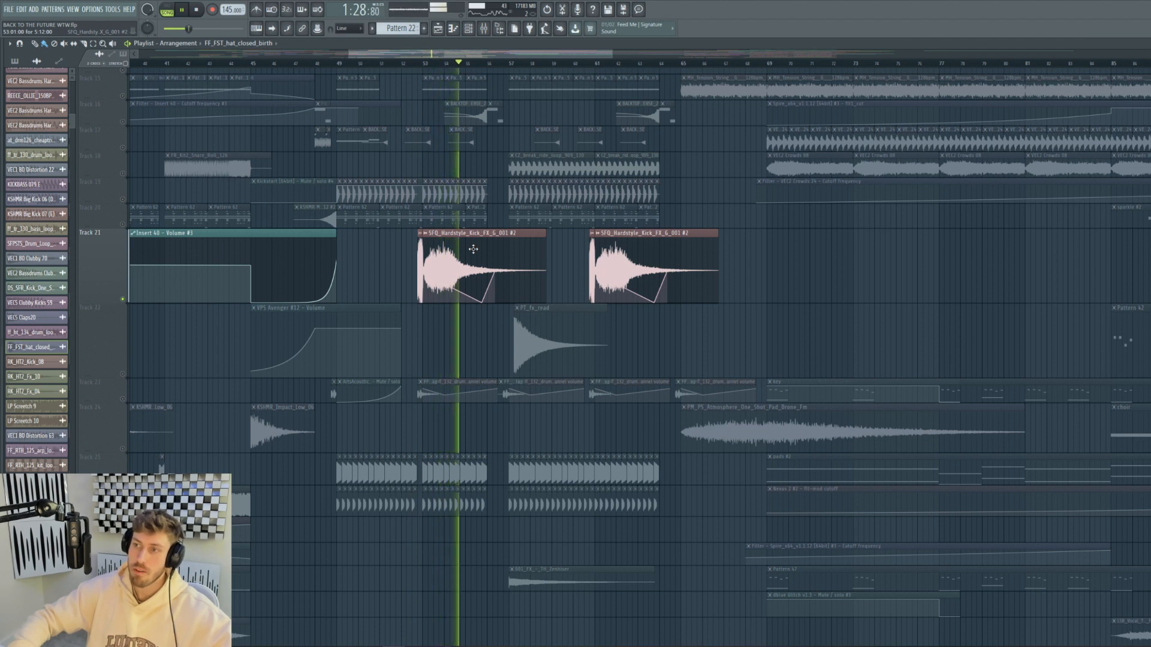
key(space)
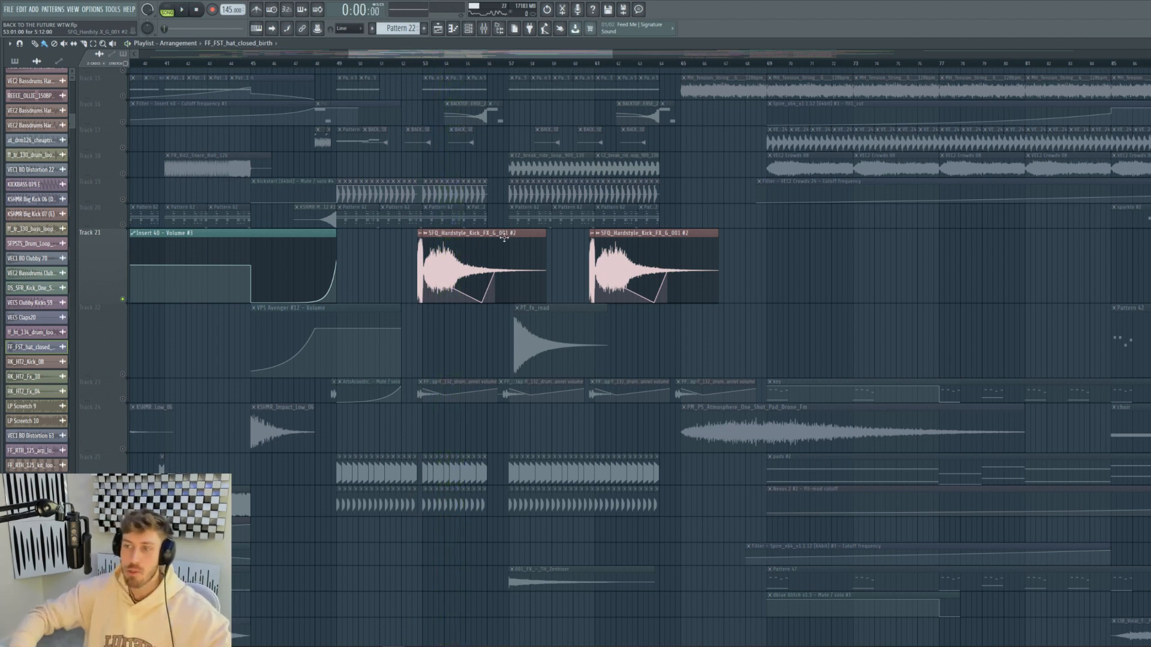
Solo track 23, audition its drum loop clips from around bar 53, and reactivate all tracks.
right_click(124, 399)
right_click(124, 399)
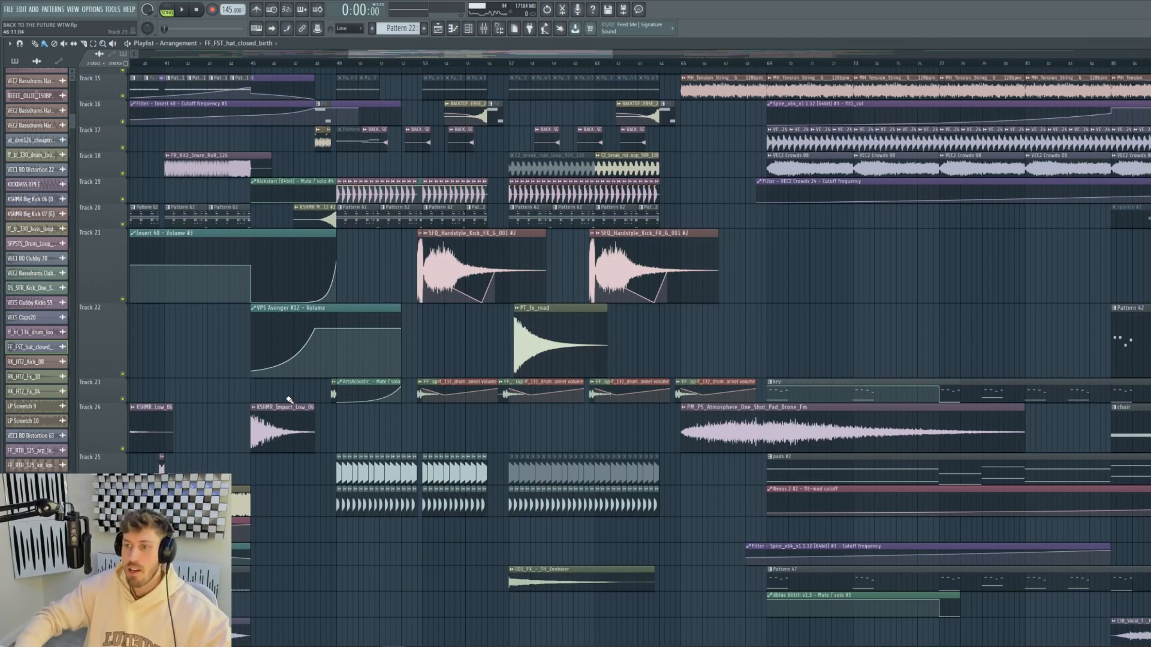
right_click(123, 399)
click(427, 63)
key(space)
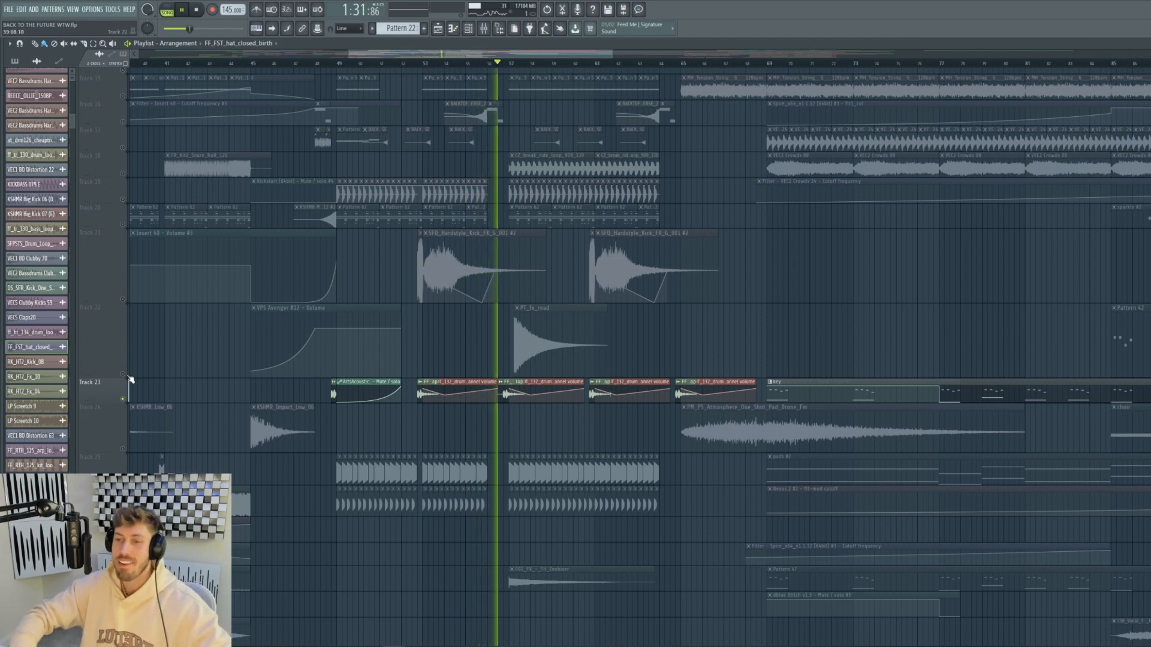
key(space)
right_click(123, 400)
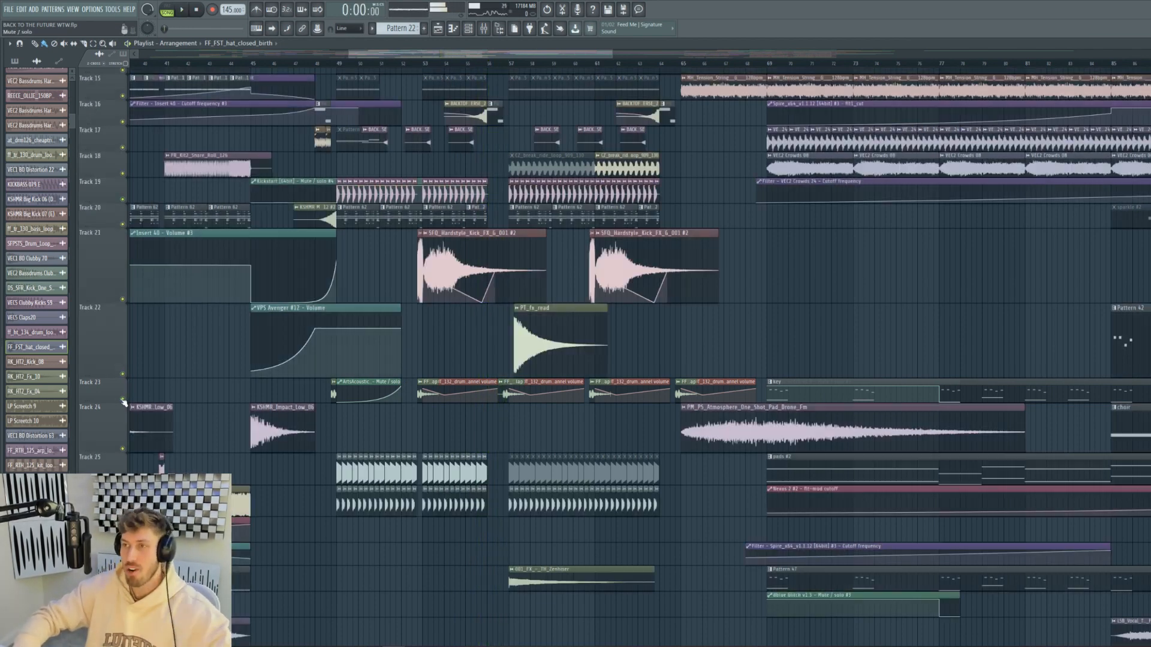
Inspect the channel of the BACKTOFUTURE LEAD BOUNCE REVERSE clip and audition track 17 on its own.
scroll(550, 328, up, 3)
double_click(548, 323)
key(Escape)
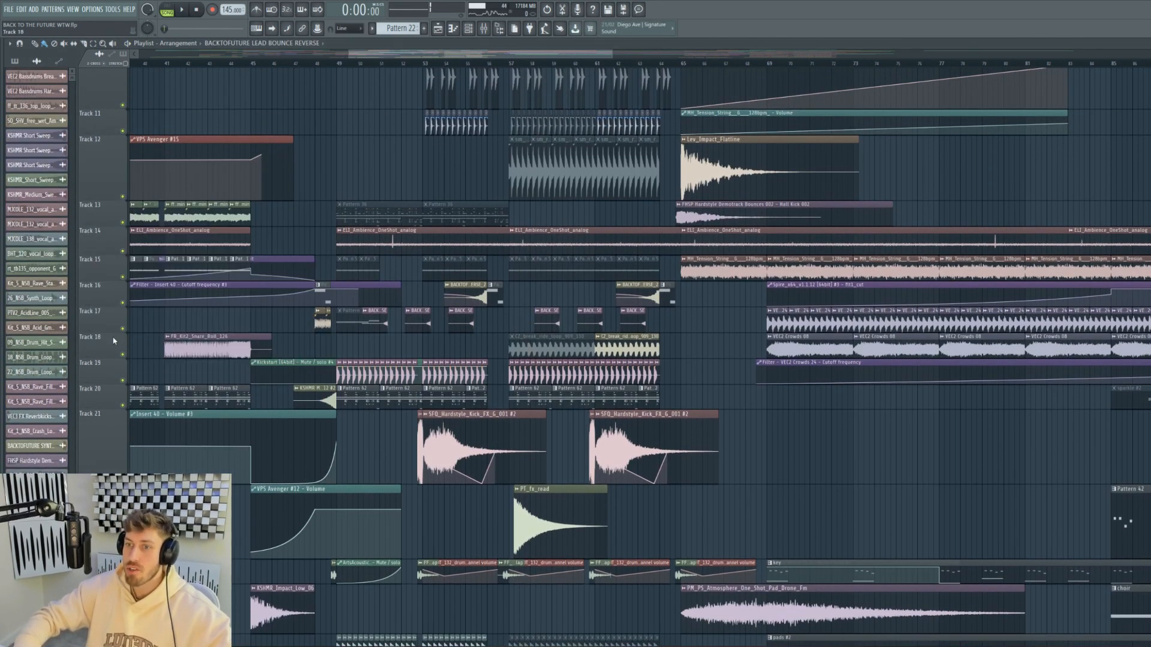
right_click(122, 329)
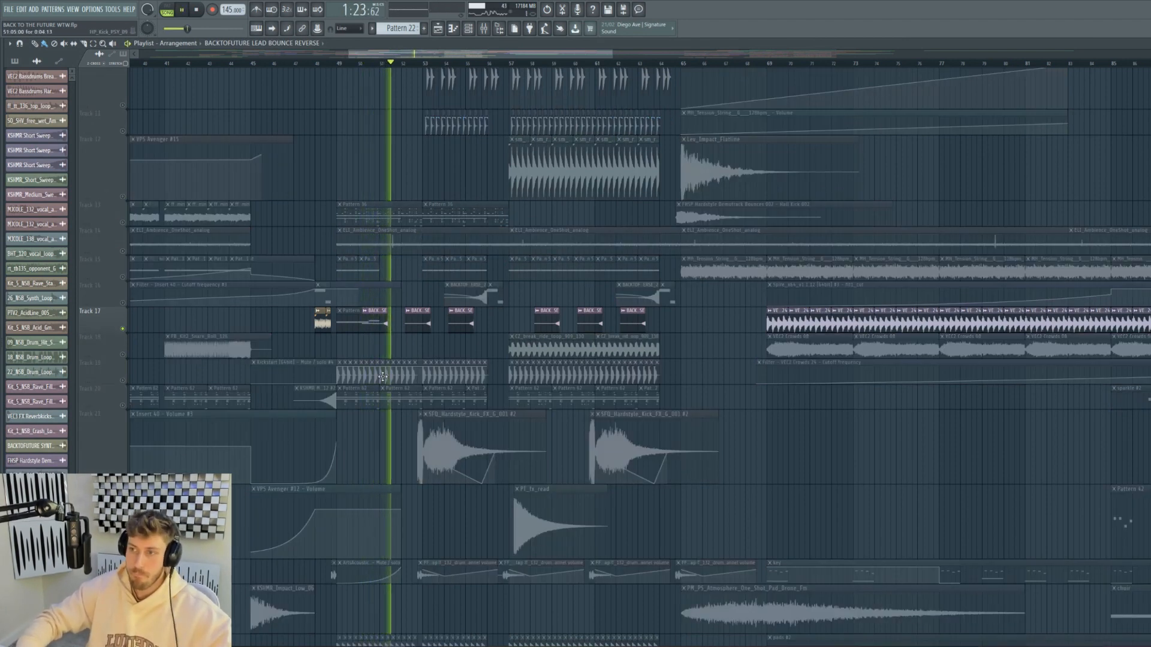
key(space)
Add track 20 to soloed track 17, select bars 49 to 53, and audition both tracks over that range.
click(123, 406)
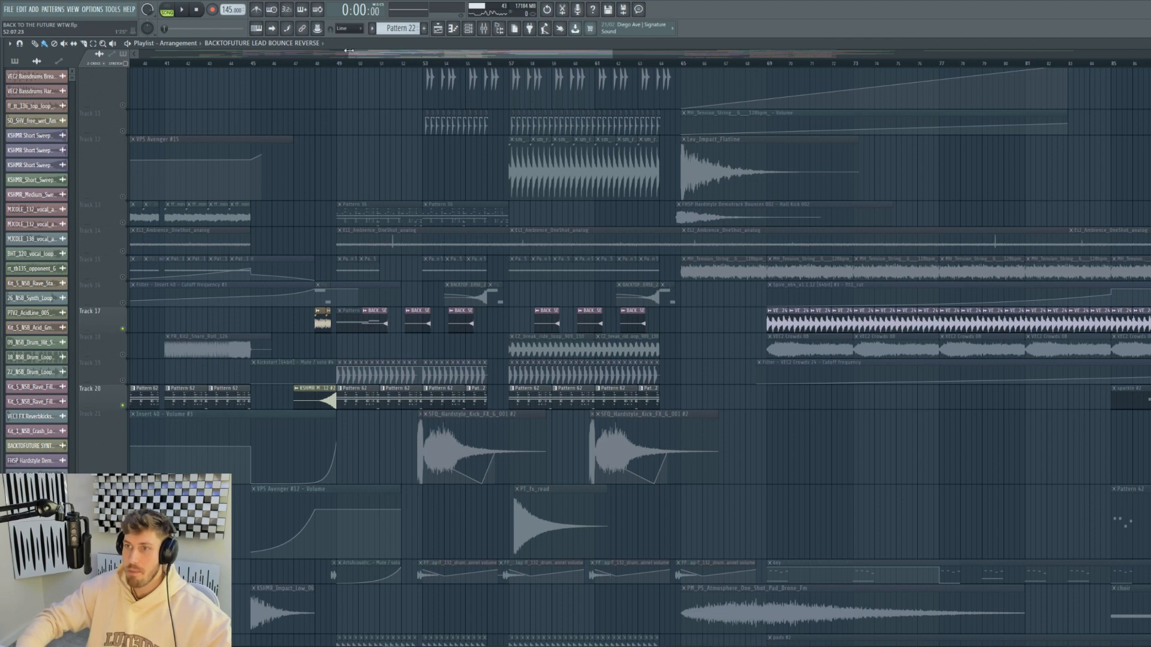
drag(339, 64, 425, 65)
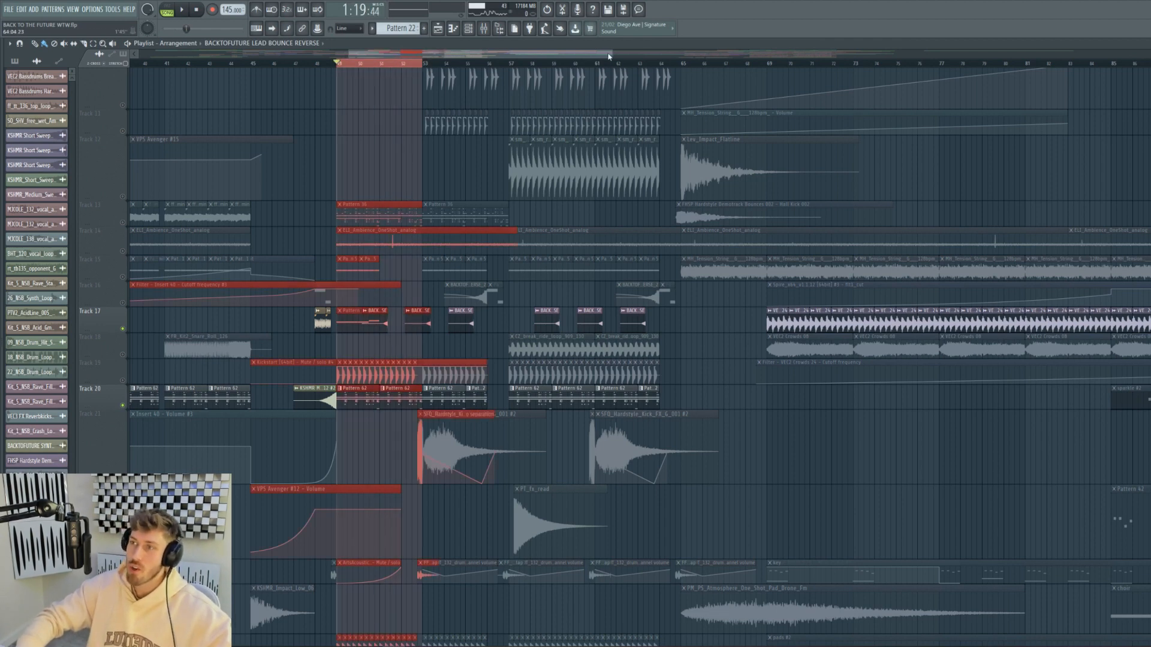
drag(608, 56, 472, 71)
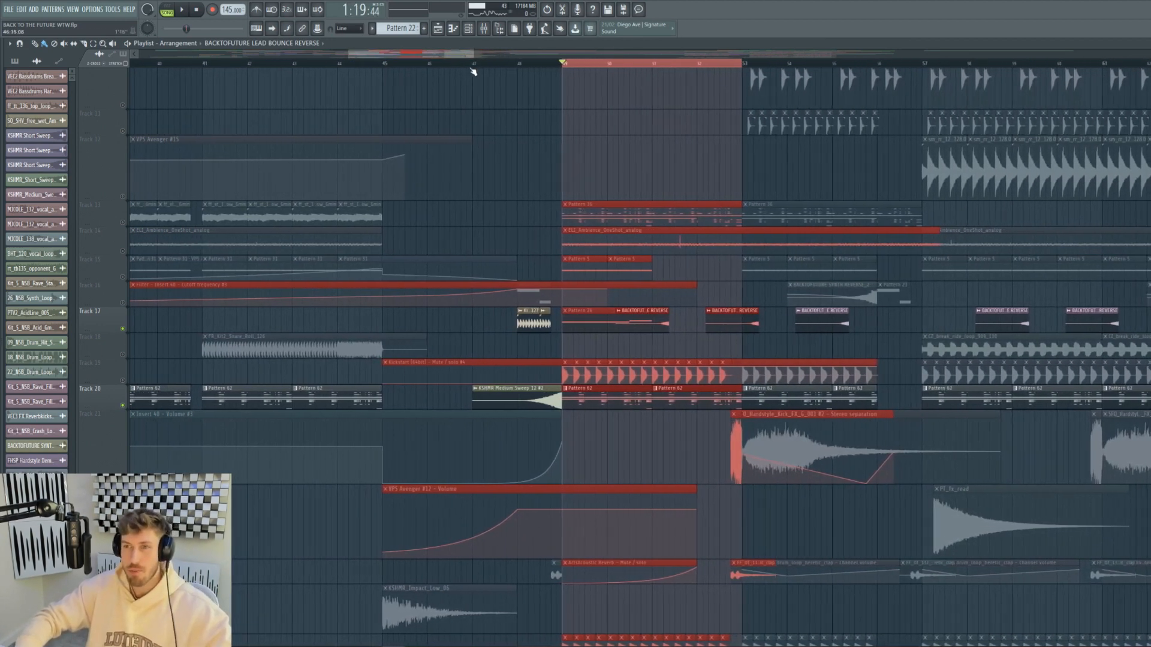
drag(348, 52, 375, 53)
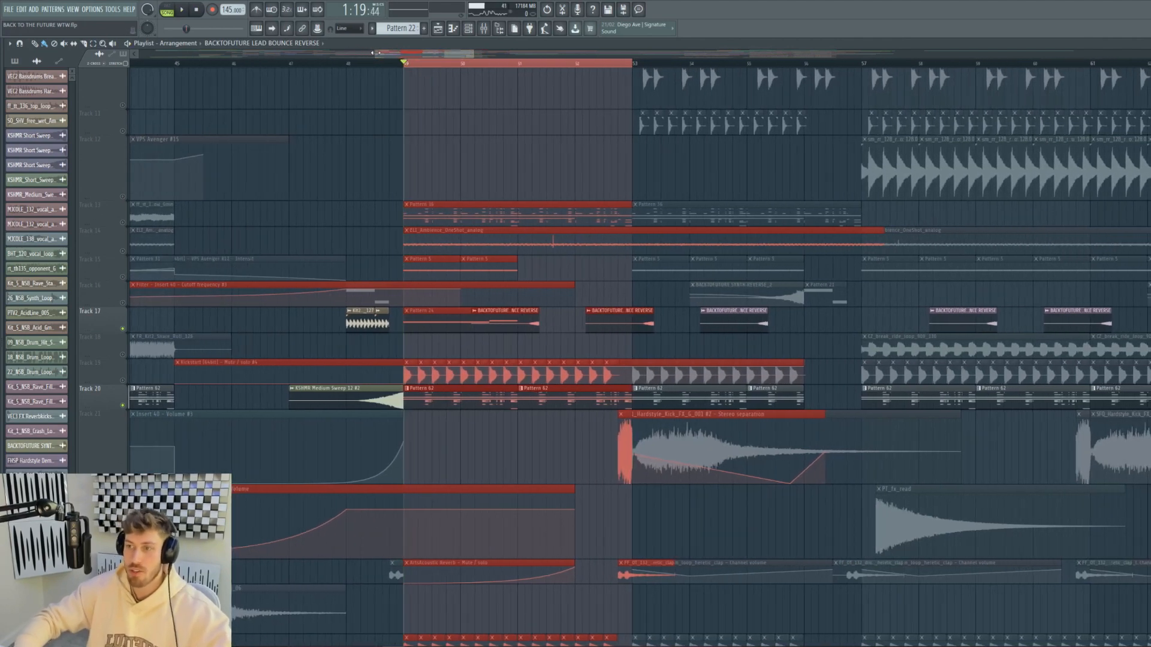
key(space)
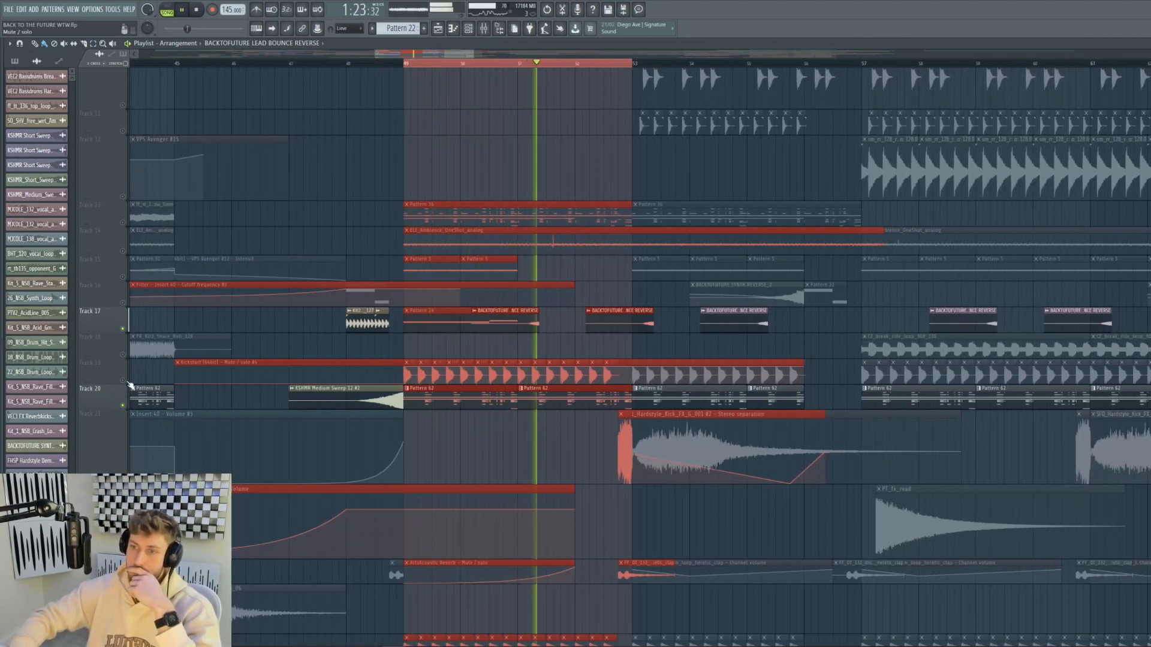
Reactivate all tracks, audition bars 49 to 53 in full, and open the BACKTOFUTURE LEAD BOUNCE REVERSE clip's channel settings.
right_click(122, 380)
right_click(123, 380)
key(space)
key(space)
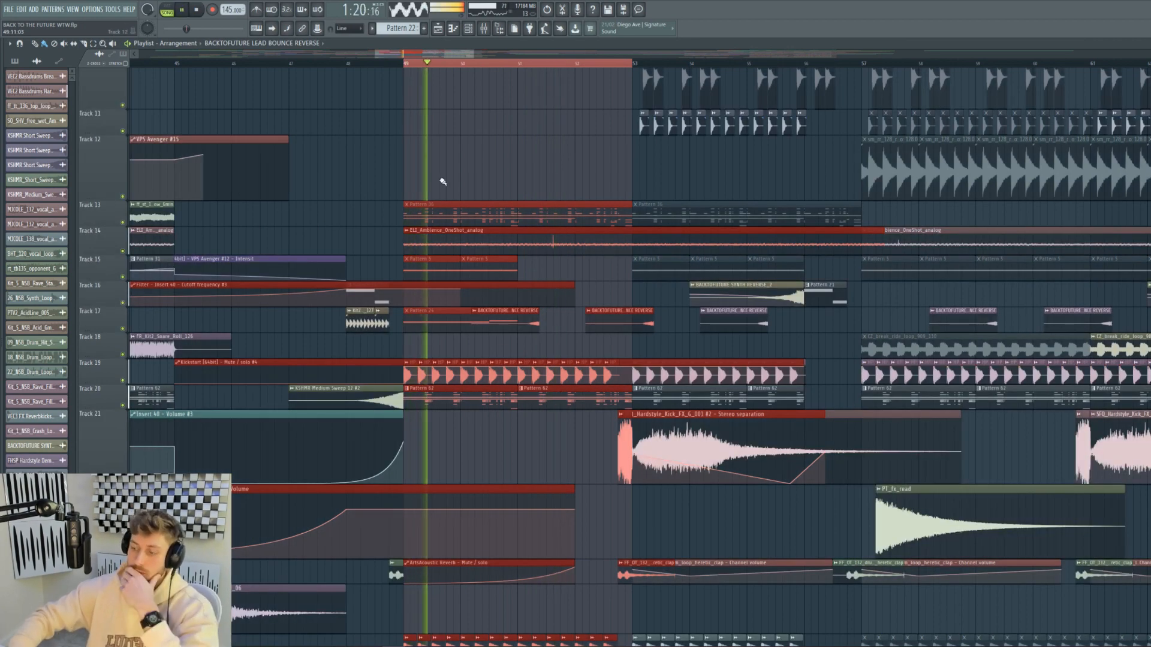
double_click(523, 318)
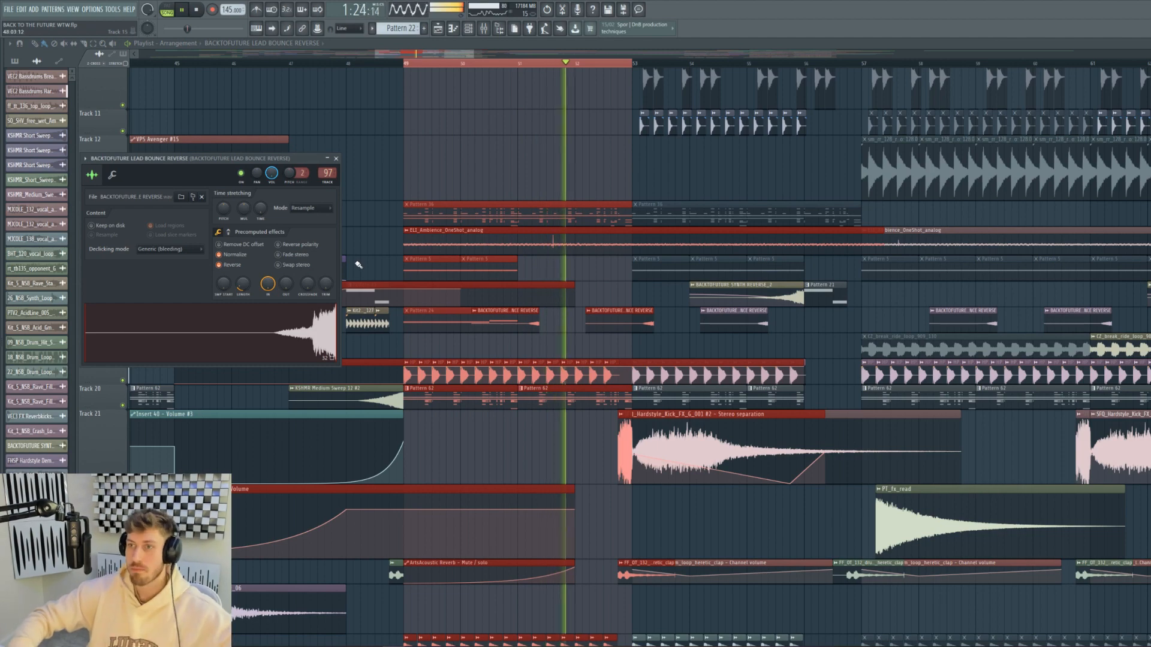
key(space)
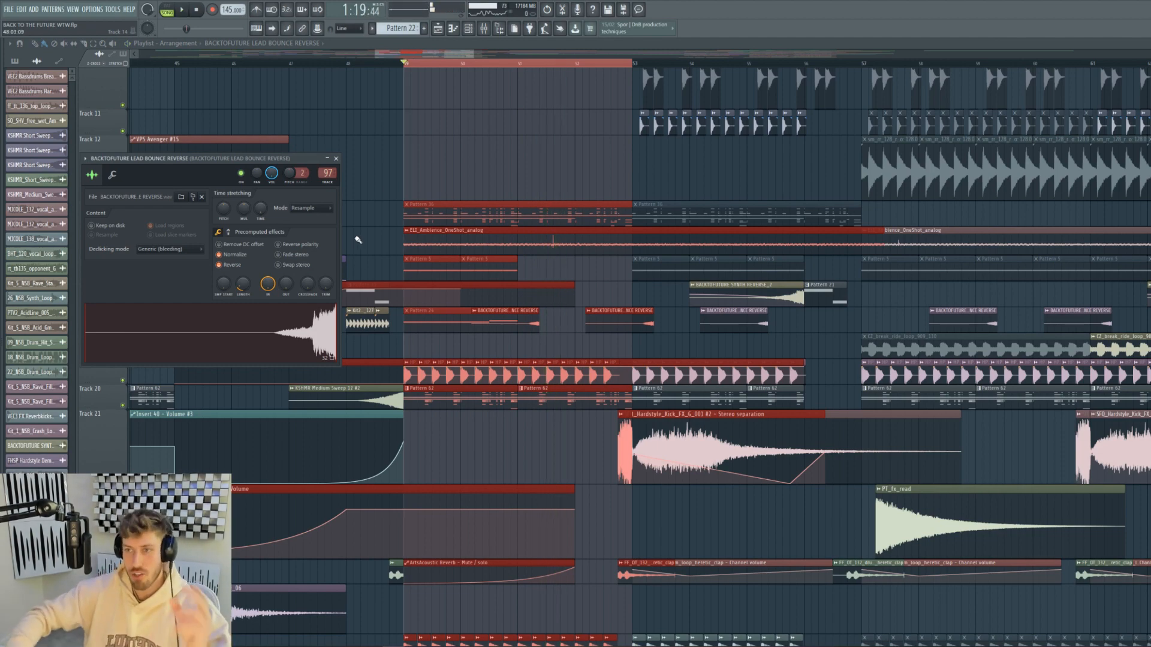
Clear the bar selection and go to the last drop's layers, placing the playback position at bar 113.
mouse_move(477, 61)
mouse_down()
mouse_move(561, 66)
mouse_move(300, 72)
mouse_move(481, 67)
mouse_up()
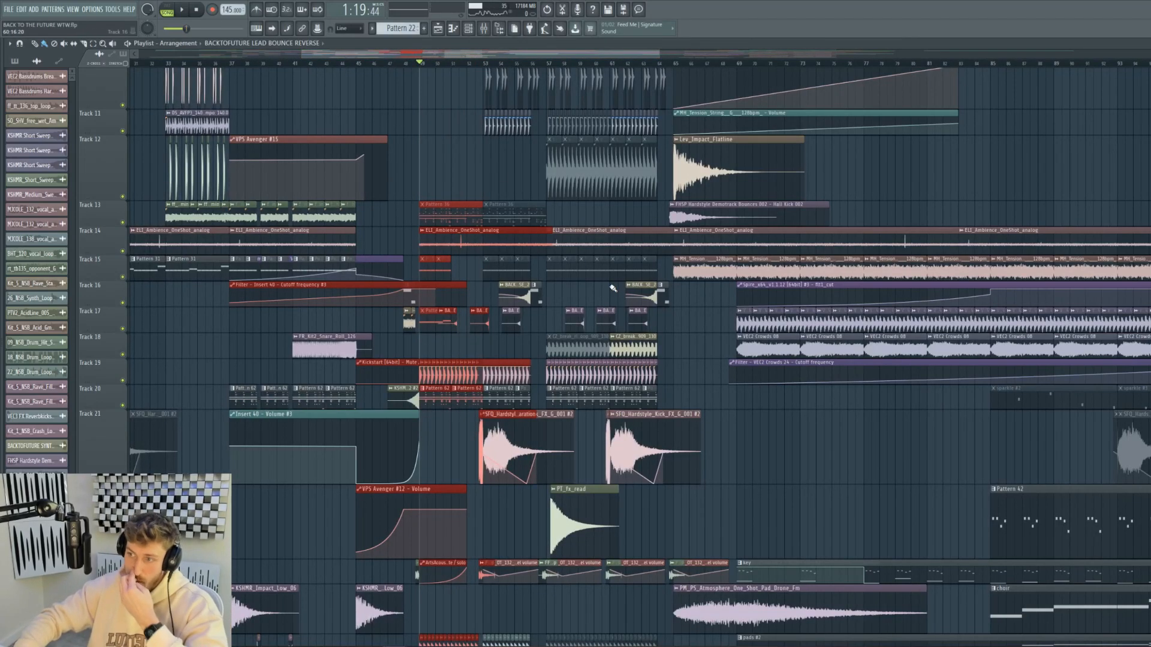
scroll(604, 51, right, 3)
scroll(547, 249, down, 8)
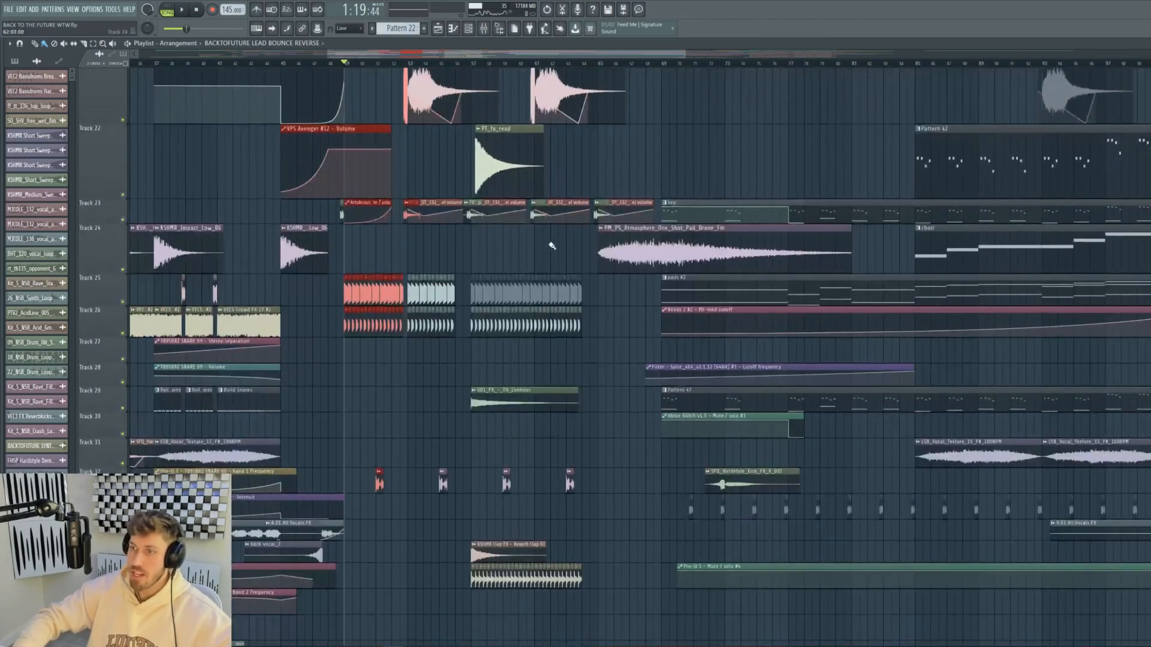
drag(491, 55, 874, 96)
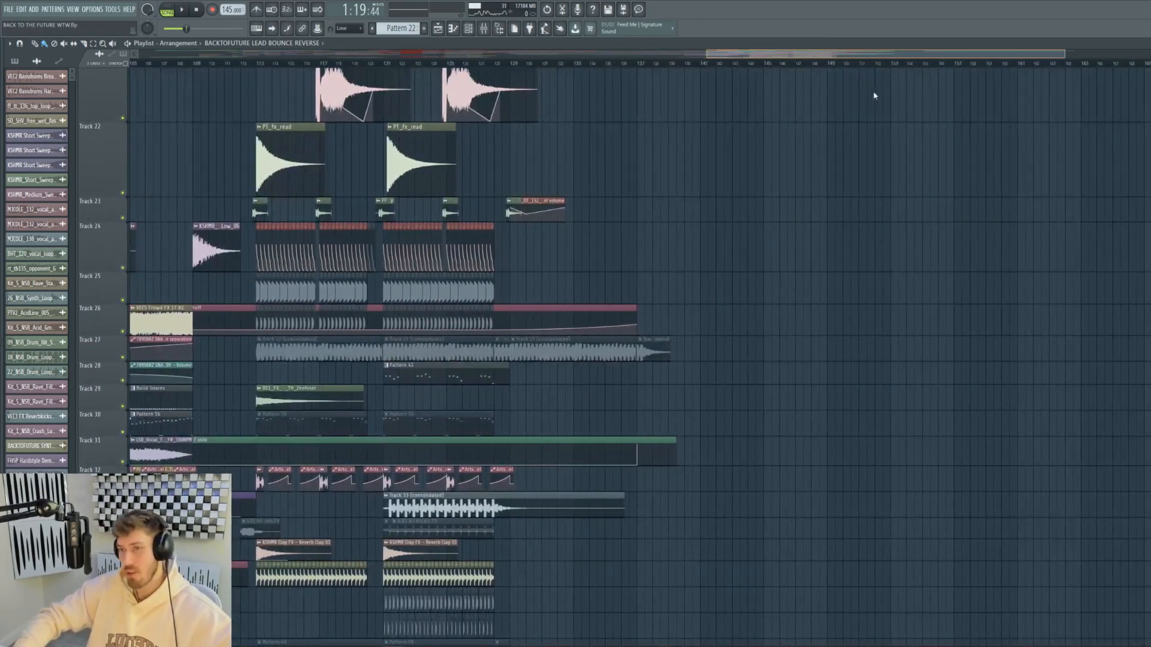
drag(1062, 55, 868, 55)
scroll(494, 274, up, 8)
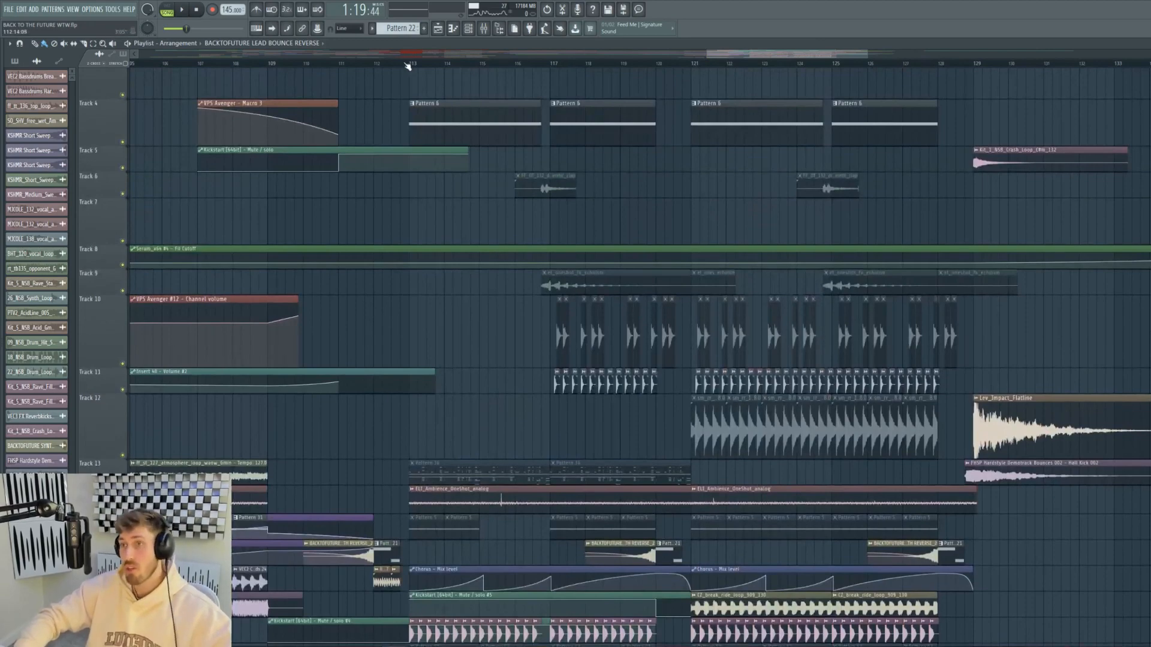
scroll(413, 334, down, 15)
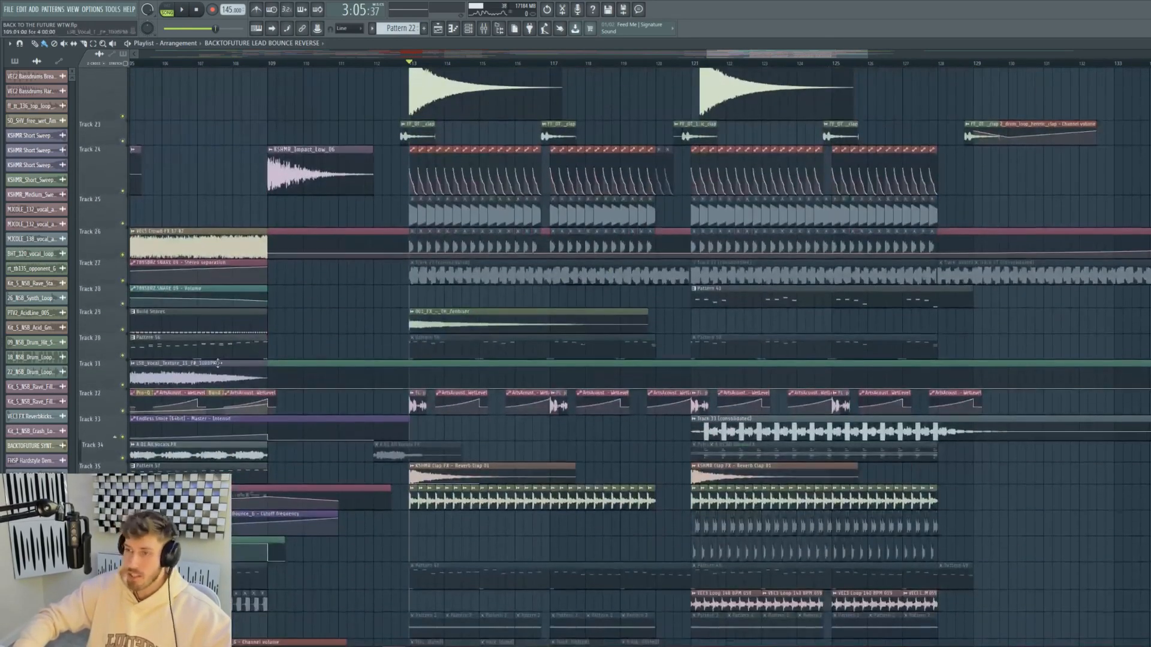
scroll(182, 374, down, 5)
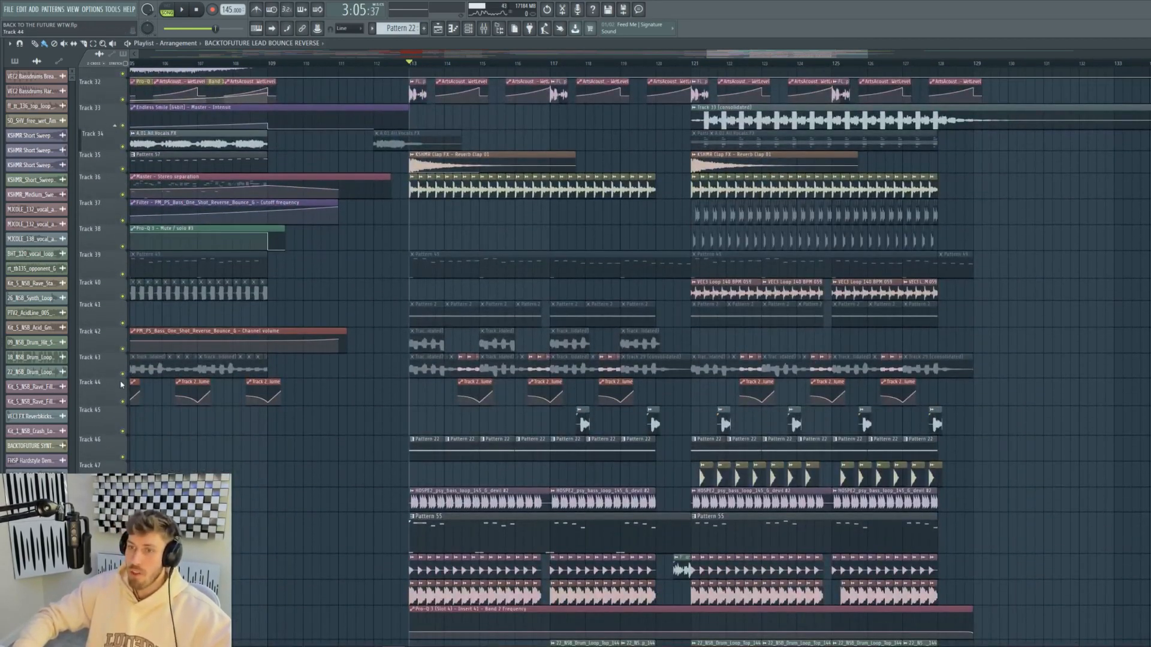
Mute tracks 43 and 49 and audition the drop without them from bar 113.
click(122, 375)
key(space)
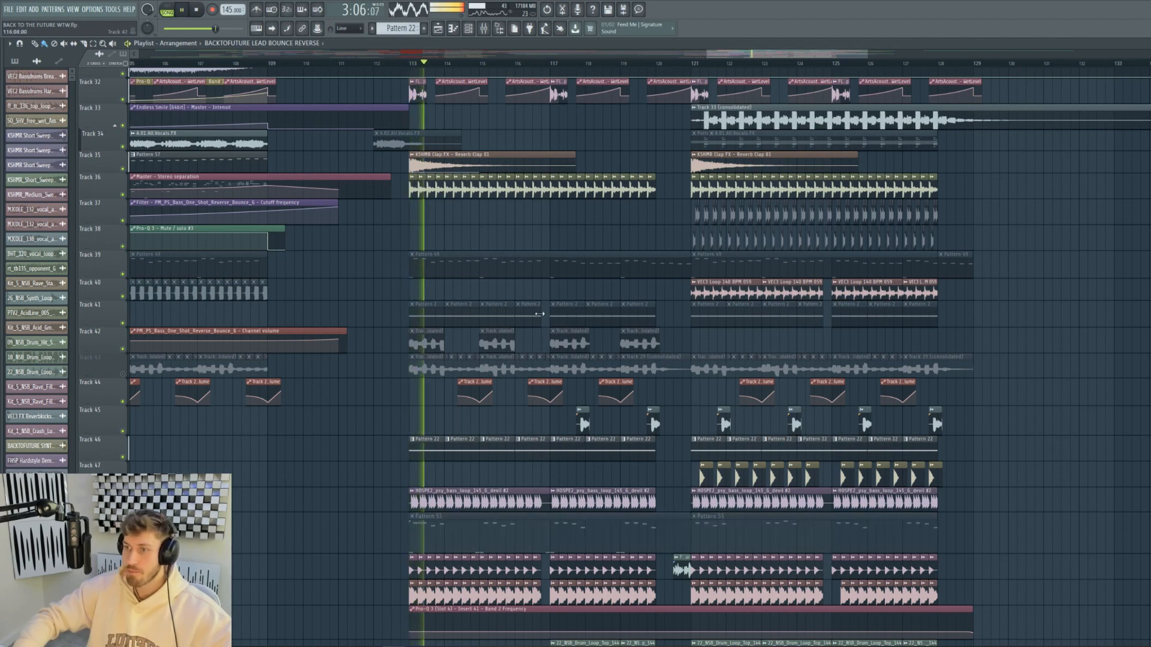
mouse_move(789, 56)
mouse_down()
mouse_move(705, 55)
mouse_move(804, 60)
mouse_up()
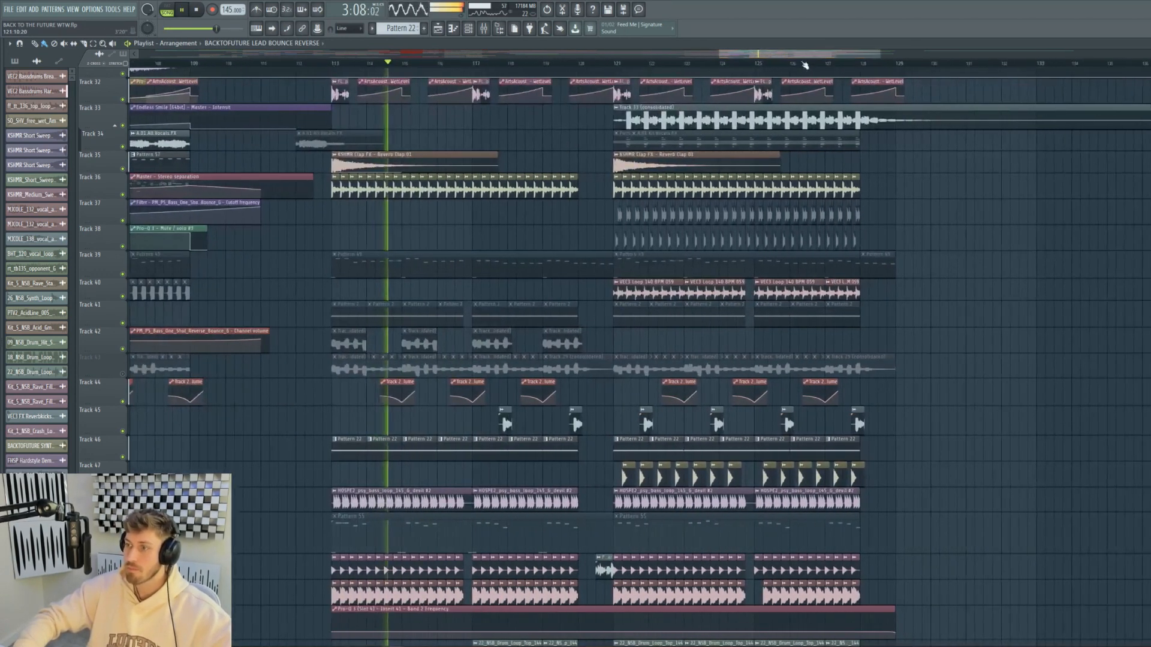
key(space)
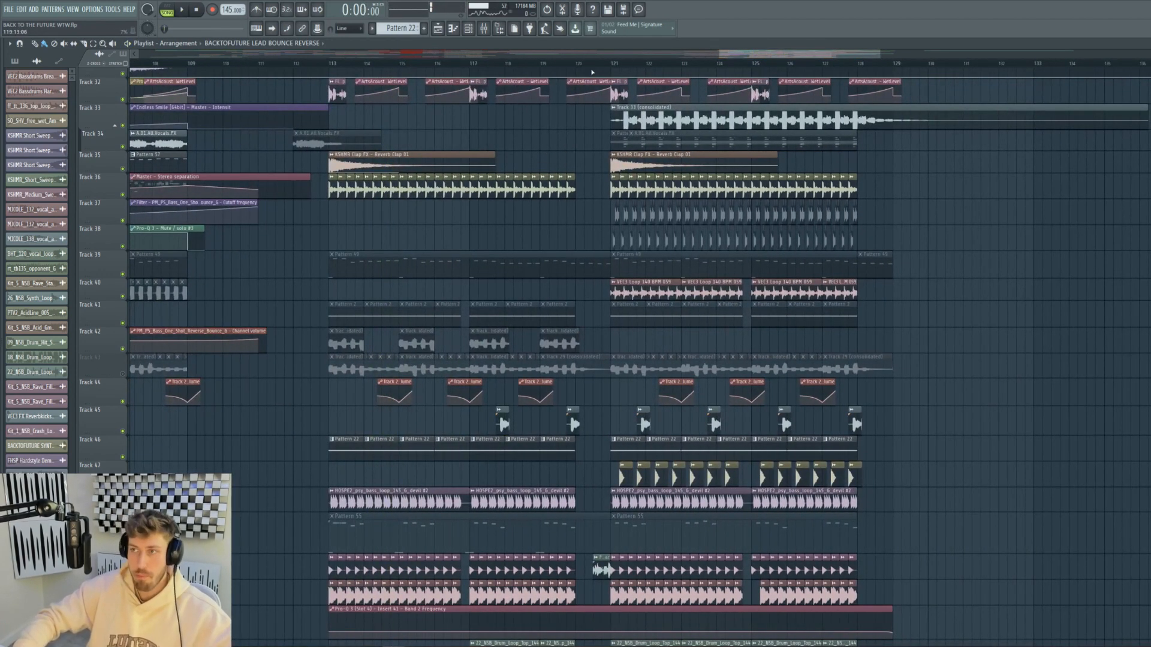
Audition the drop's second half from bar 121 with track 33 muted as well, and look over its lower layers.
key(space)
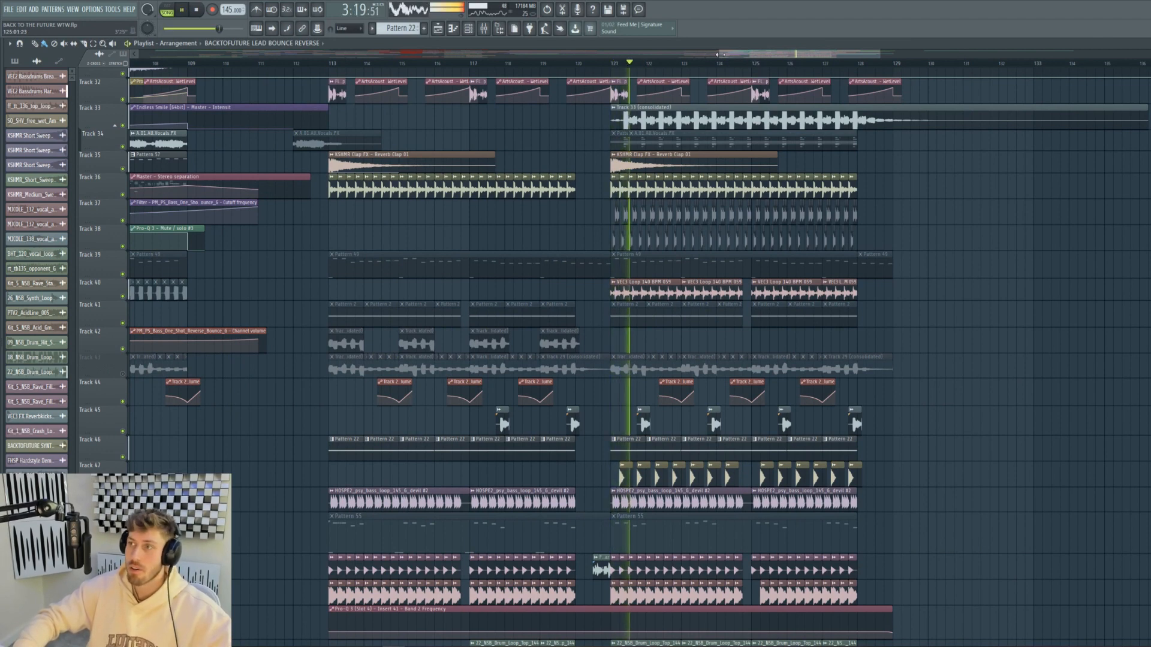
drag(720, 54, 750, 56)
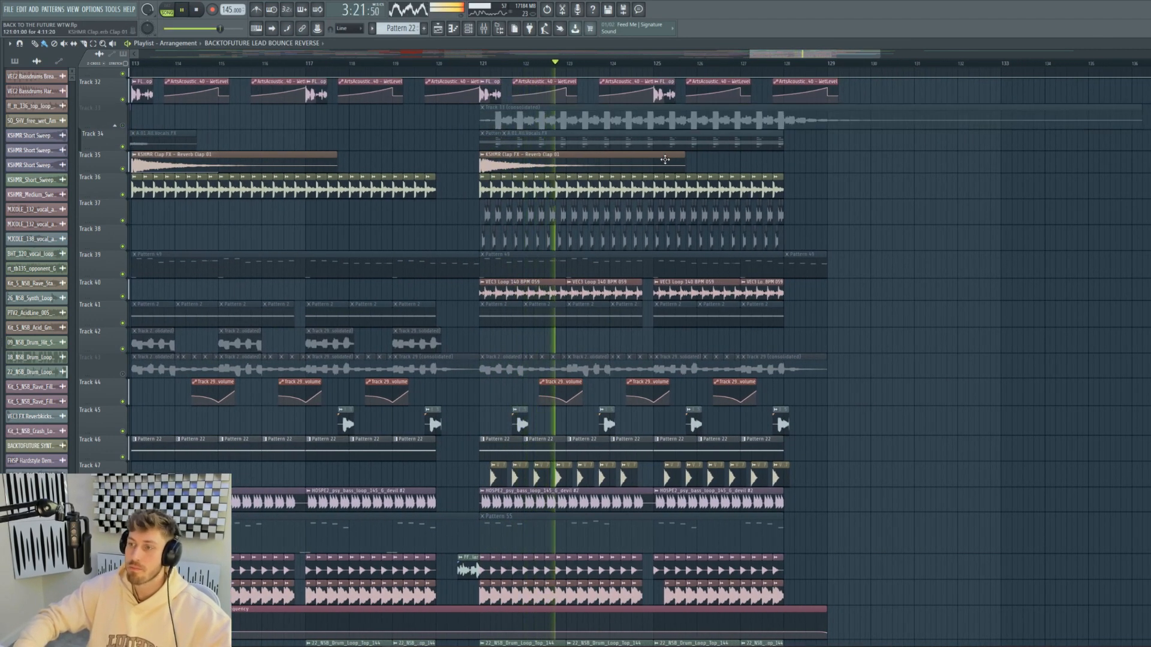
scroll(577, 207, down, 5)
scroll(577, 208, down, 5)
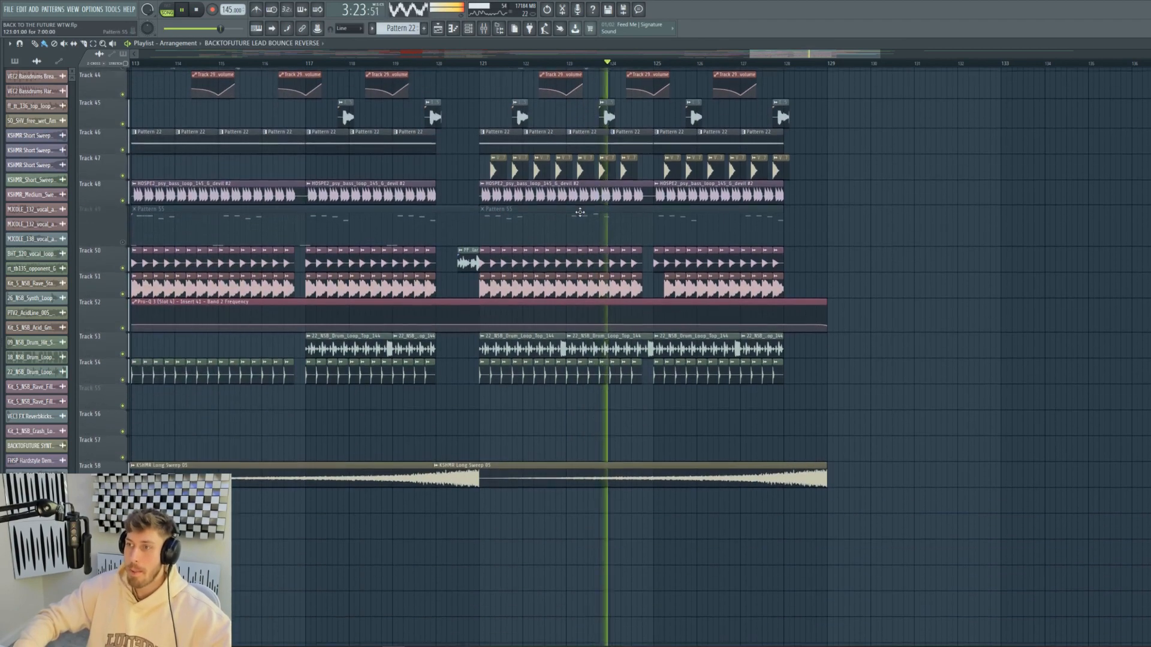
key(space)
Solo track 18, audition its CZ_break_ride_loop_909_130 clip from bar 121, and reactivate the other tracks.
scroll(510, 474, up, 15)
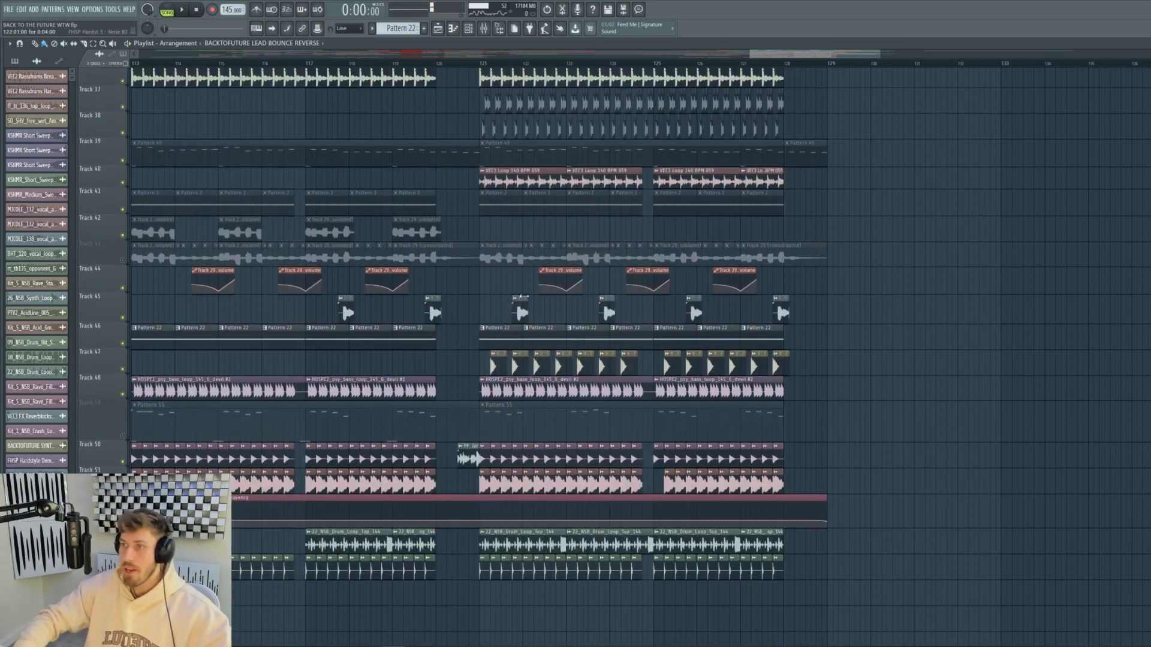
scroll(510, 474, up, 10)
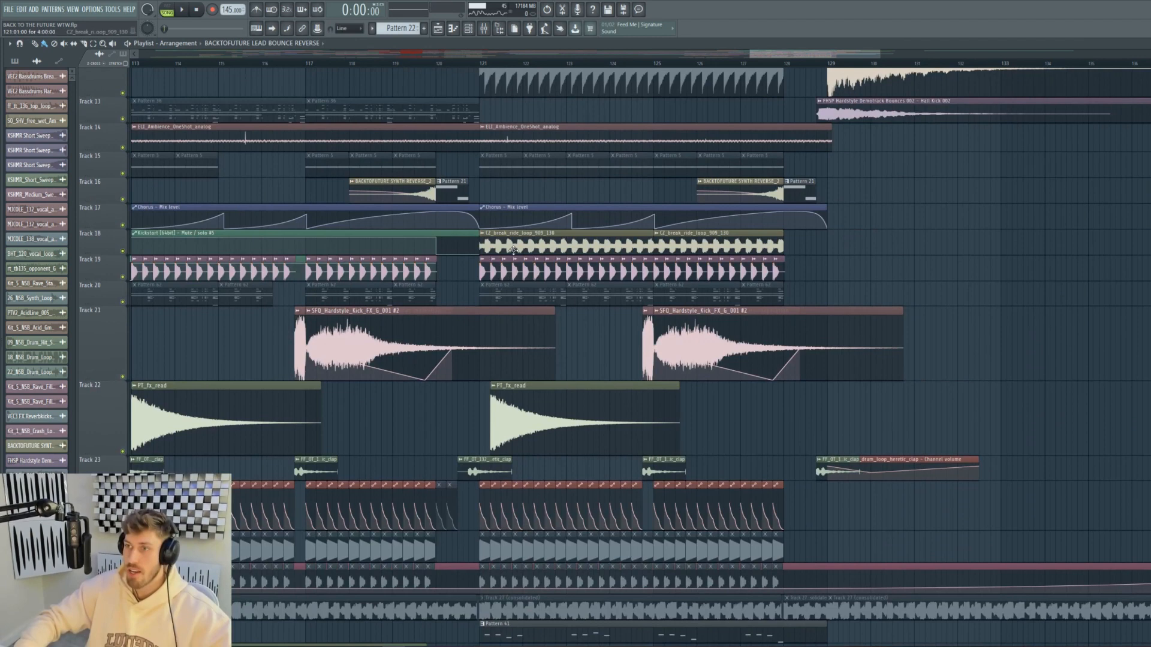
click(513, 250)
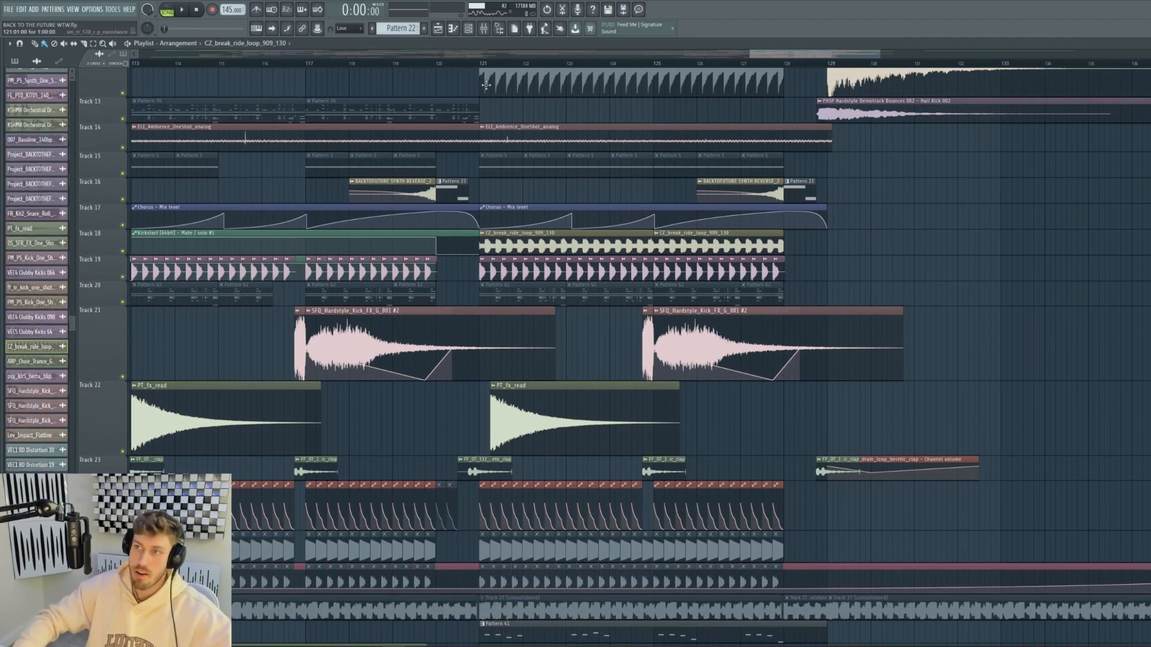
click(482, 64)
right_click(124, 252)
key(space)
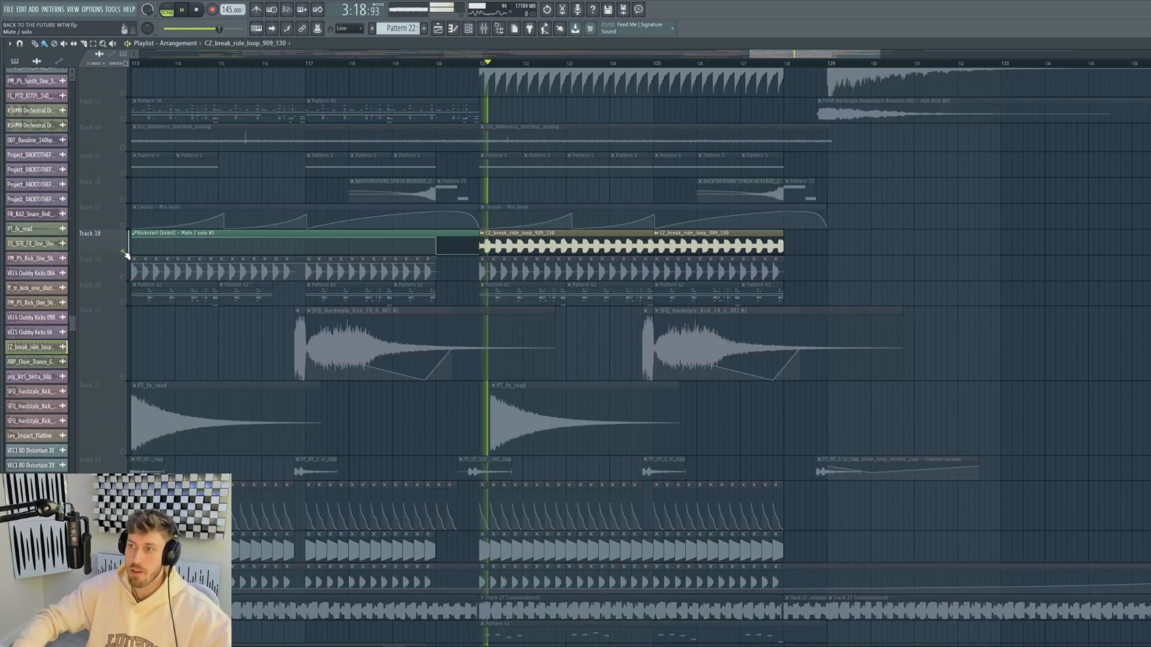
right_click(123, 252)
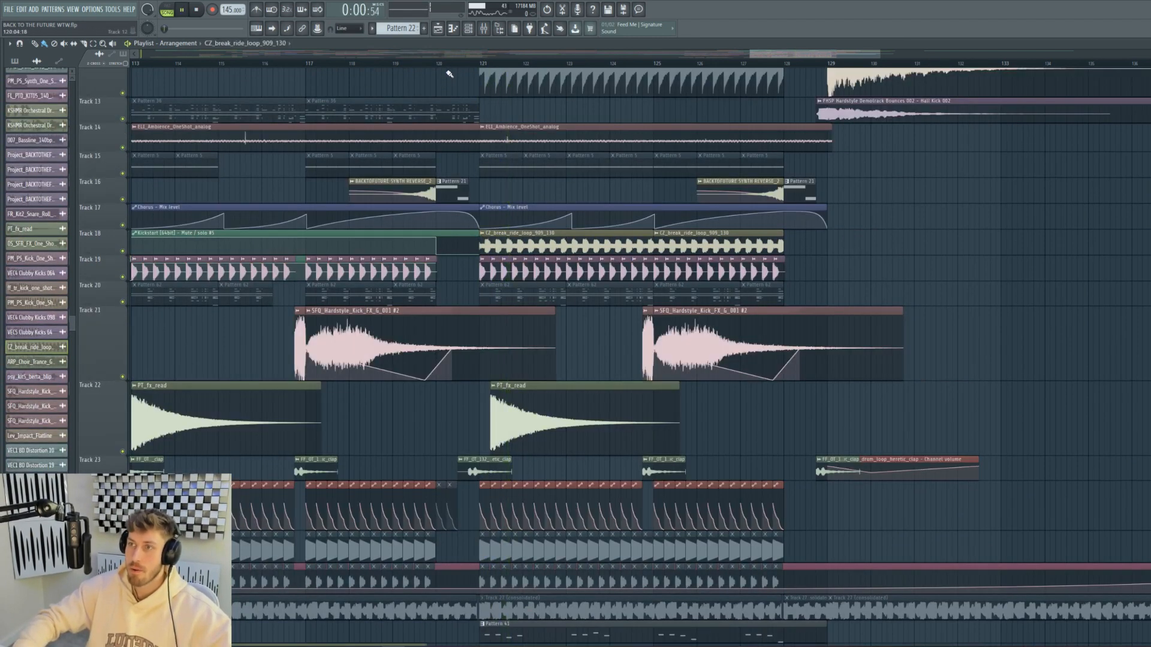
Audition the combined layers from bar 121 with tracks 33 and 43 active and track 49 muted.
scroll(497, 350, down, 10)
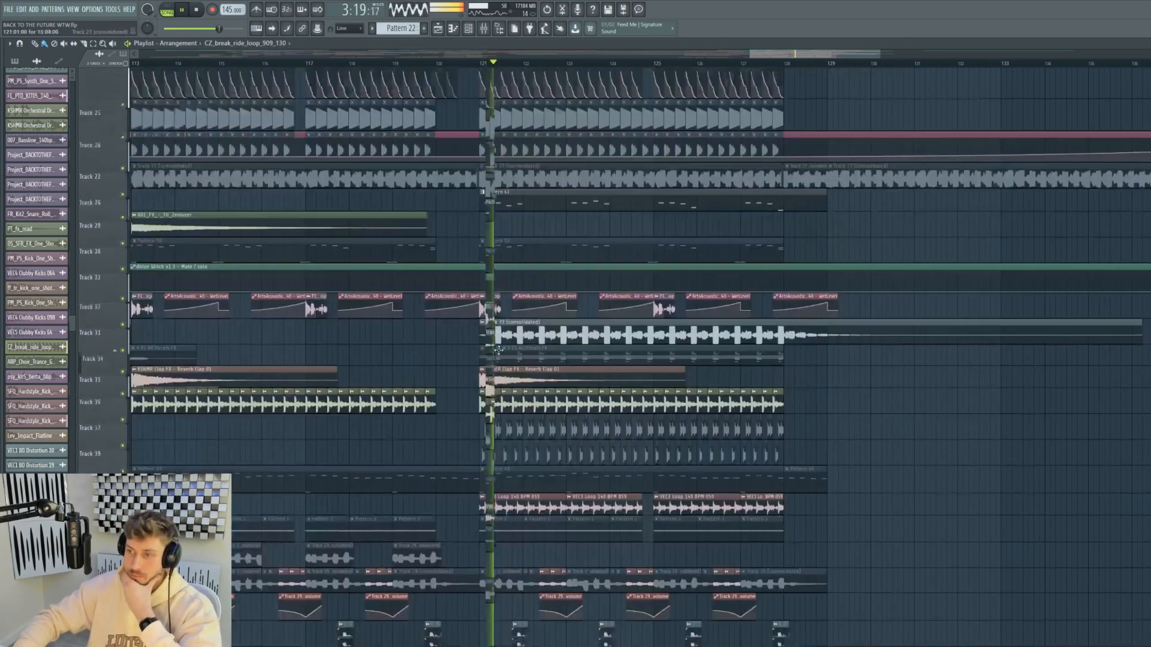
scroll(497, 349, down, 10)
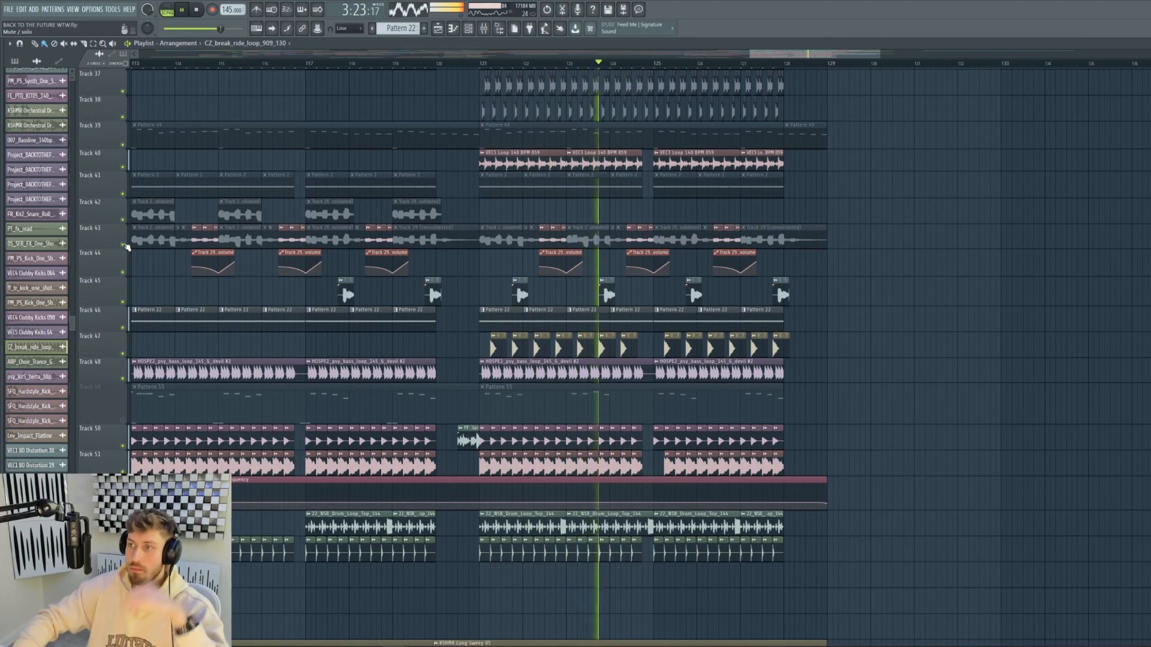
key(space)
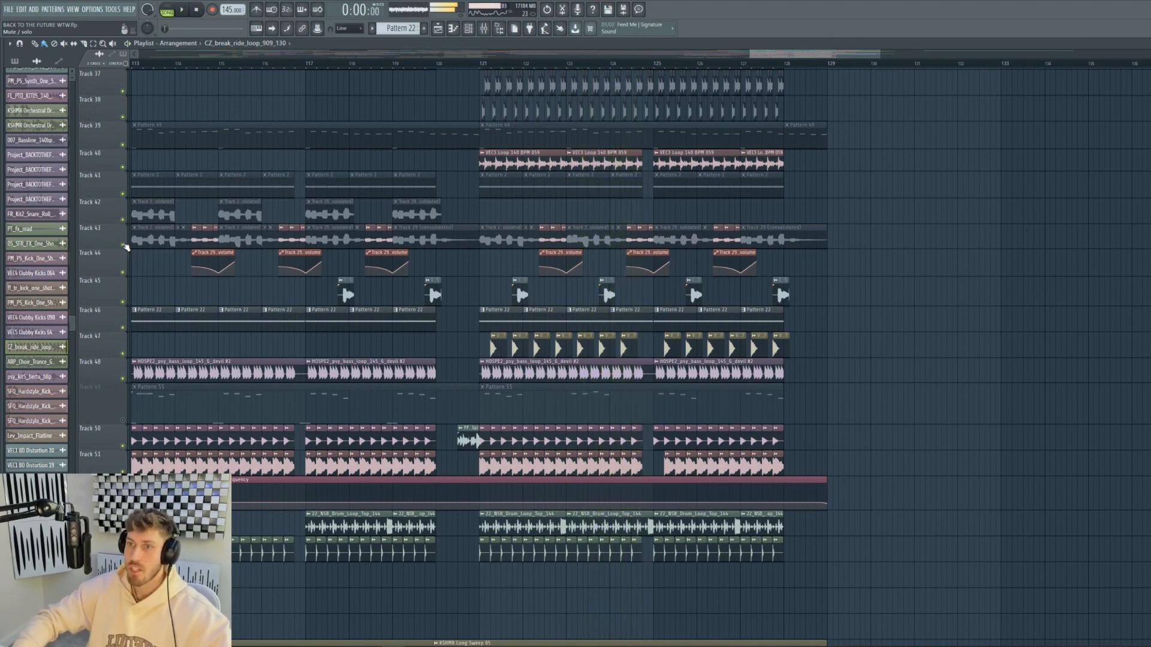
Solo track 43 and audition its consolidated clips from the middle of bar 114.
right_click(124, 245)
click(187, 64)
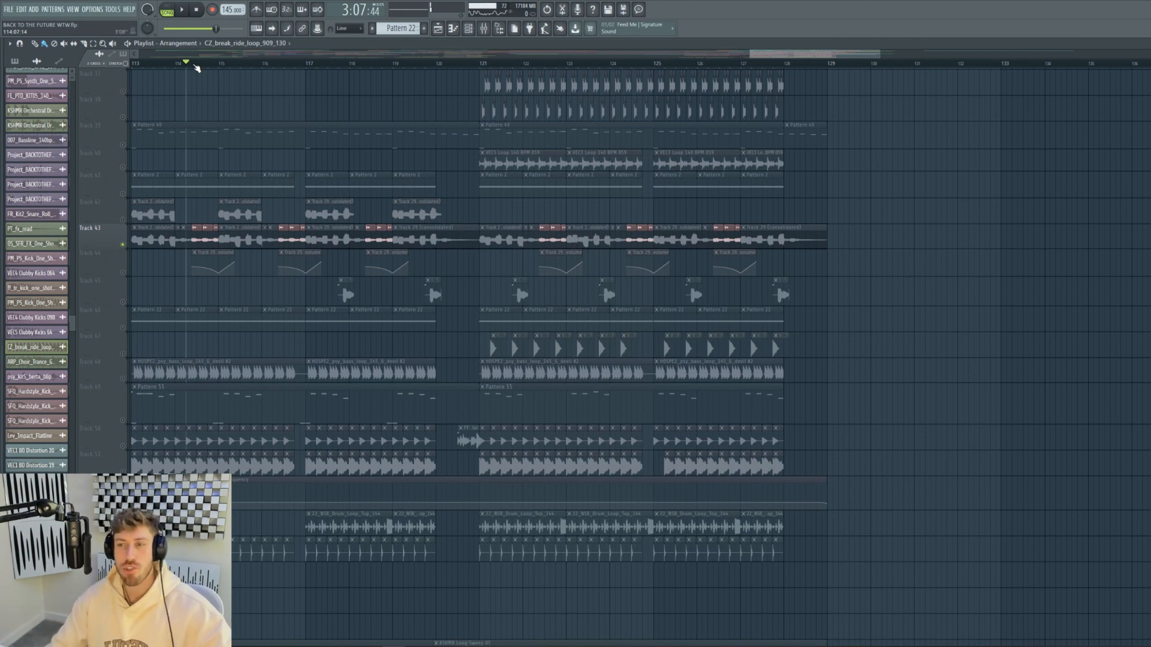
key(space)
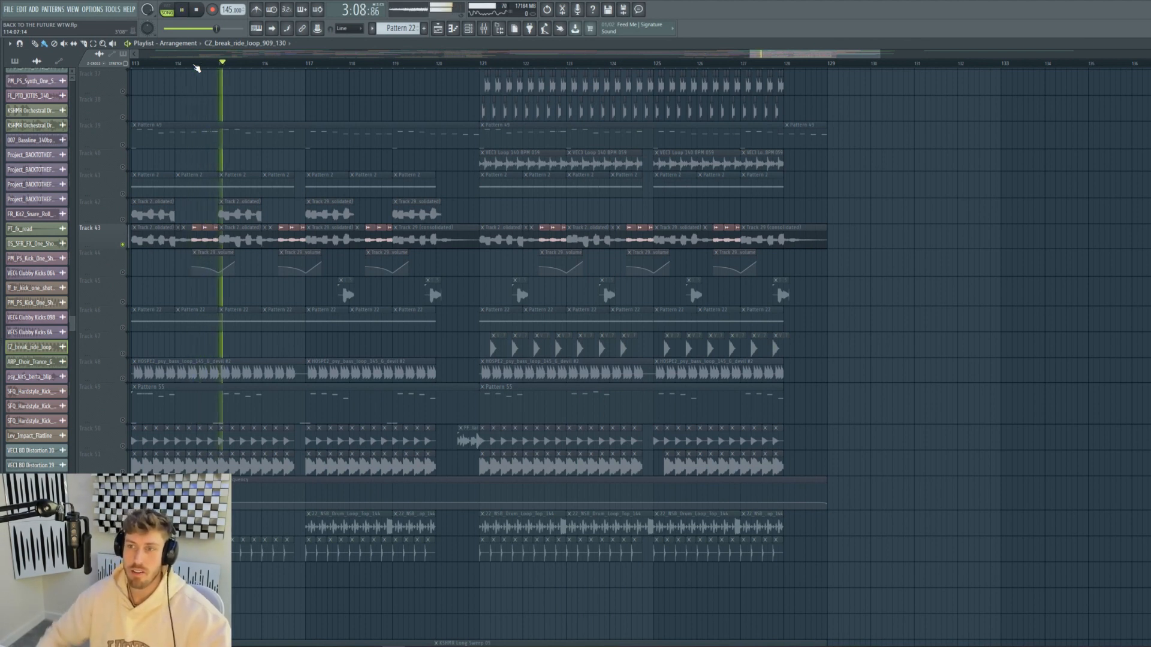
key(space)
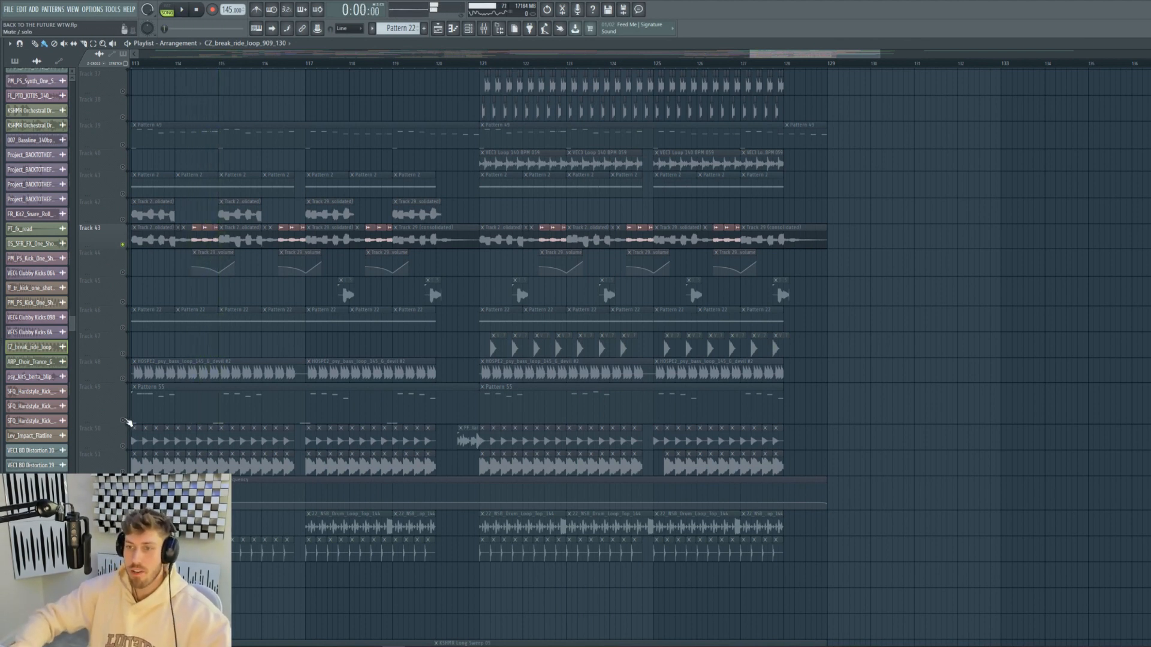
Activate track 49 with Pattern 55 alongside track 43, and inspect the Track 29 (consolidated) clip's channel settings.
click(123, 421)
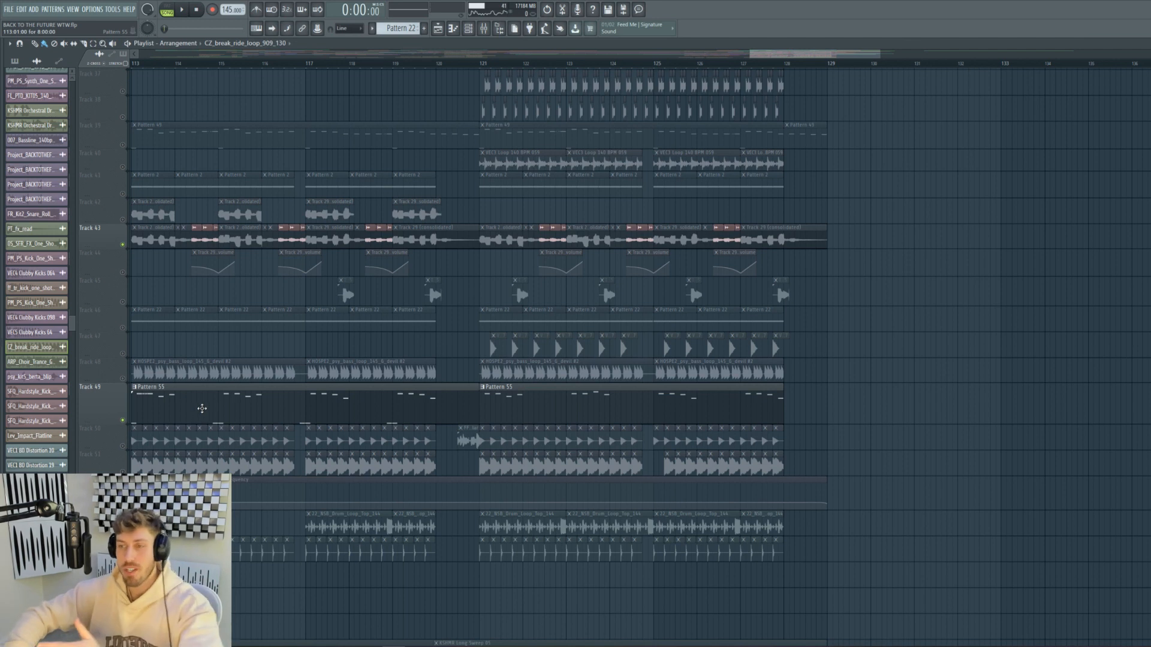
double_click(334, 236)
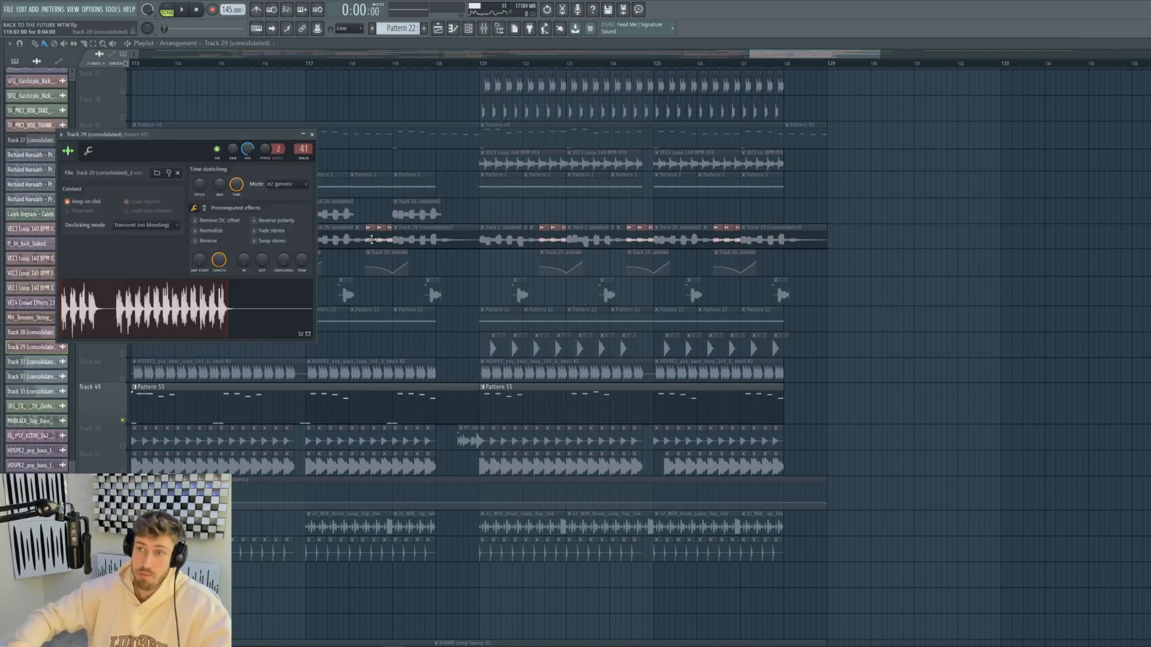
key(Escape)
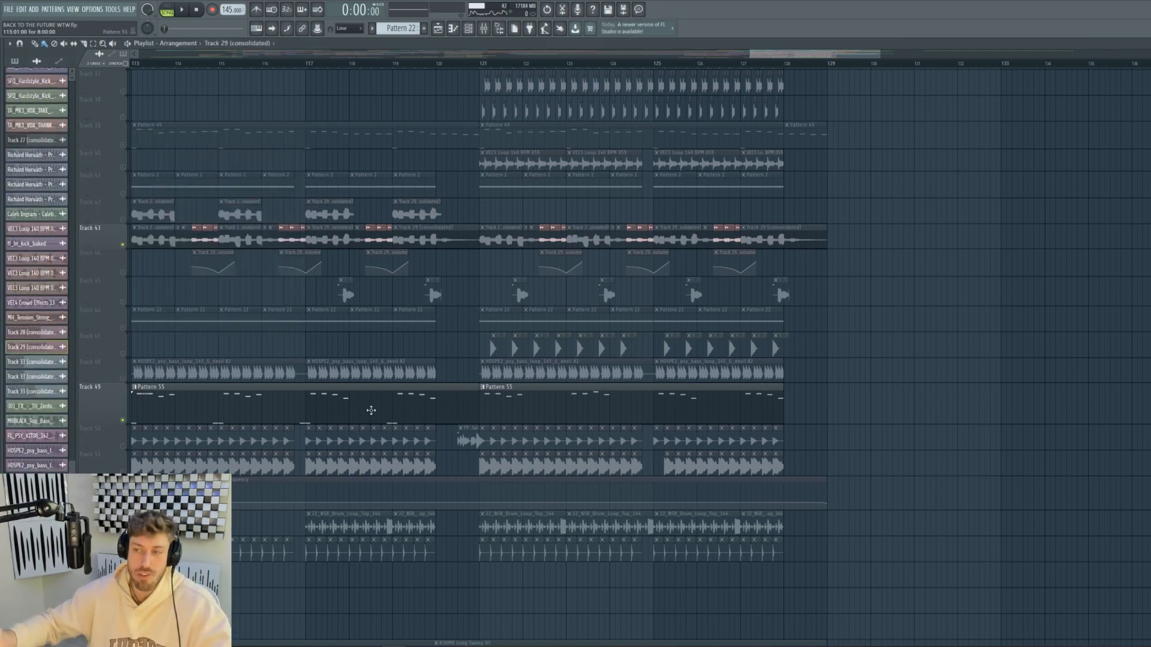
Solo track 45 and audition its short audio clips from the middle of bar 117.
ctrl+click(123, 302)
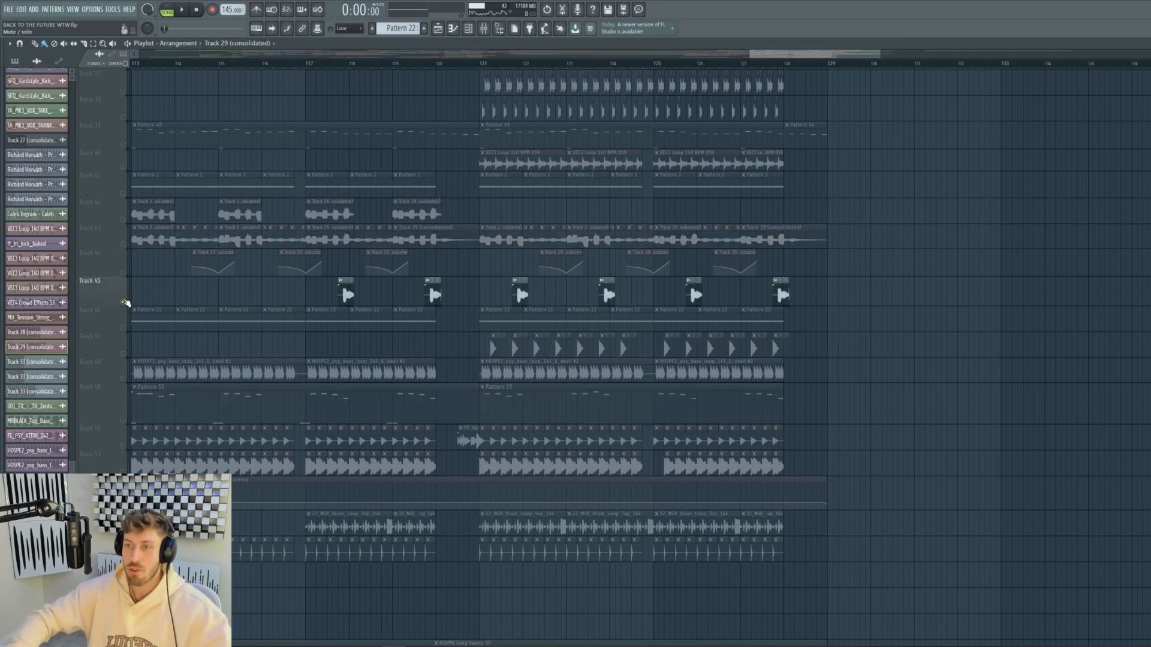
click(334, 64)
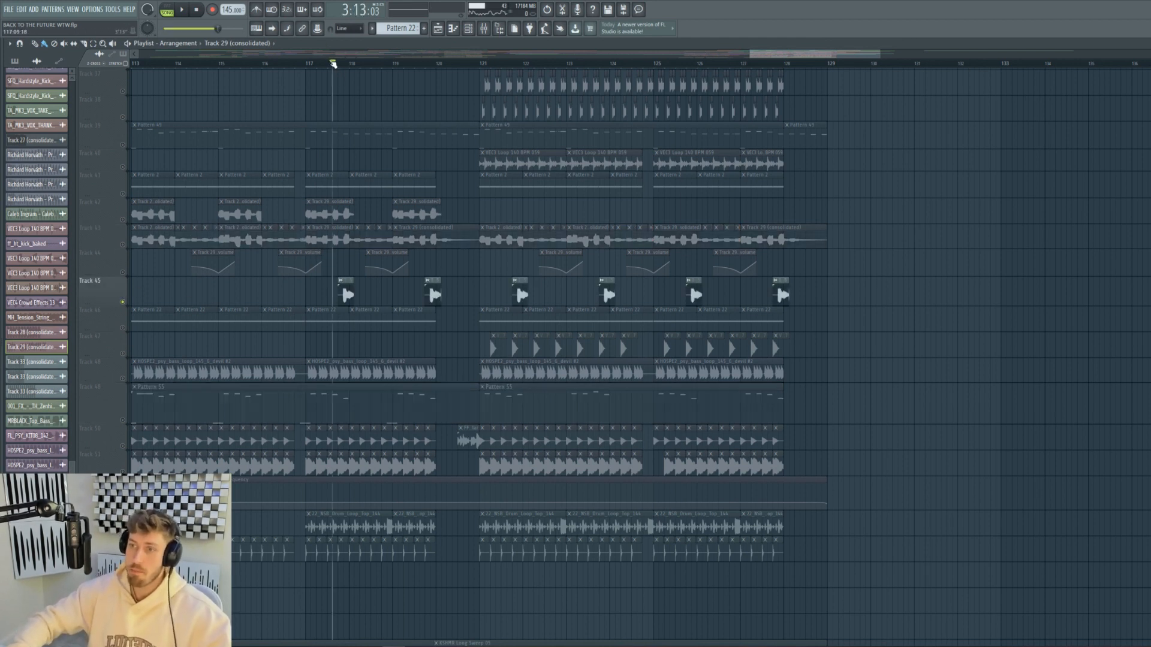
key(space)
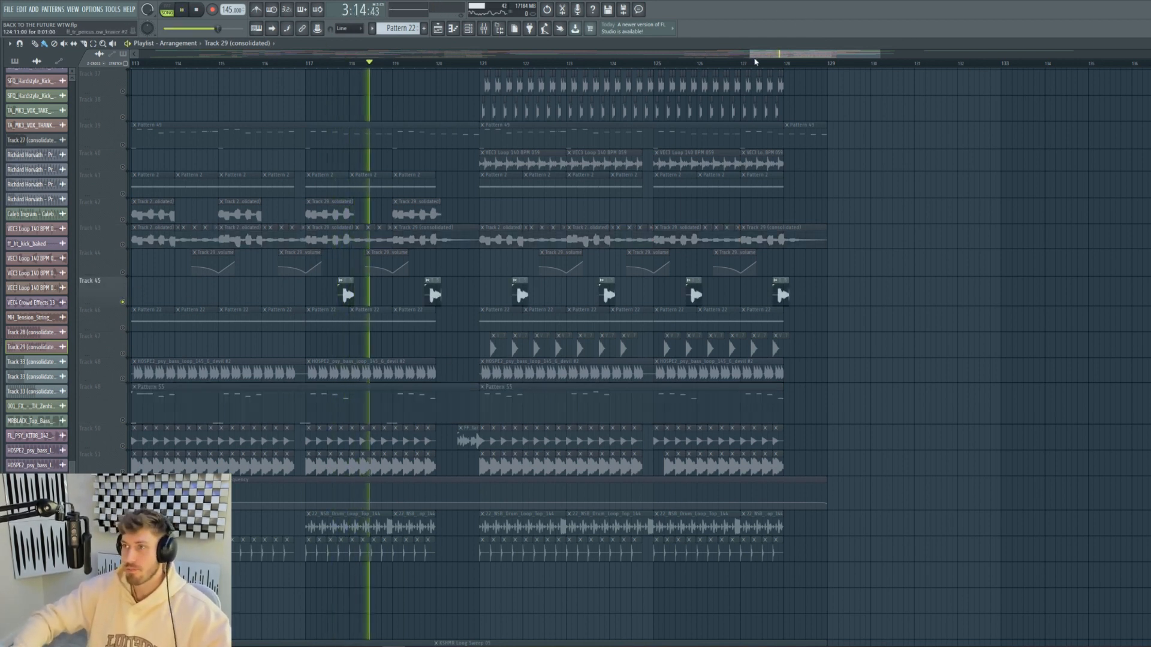
drag(751, 53, 698, 64)
key(space)
Reactivate all tracks, solo track 50, and audition its clips from bar 120.
scroll(705, 171, down, 5)
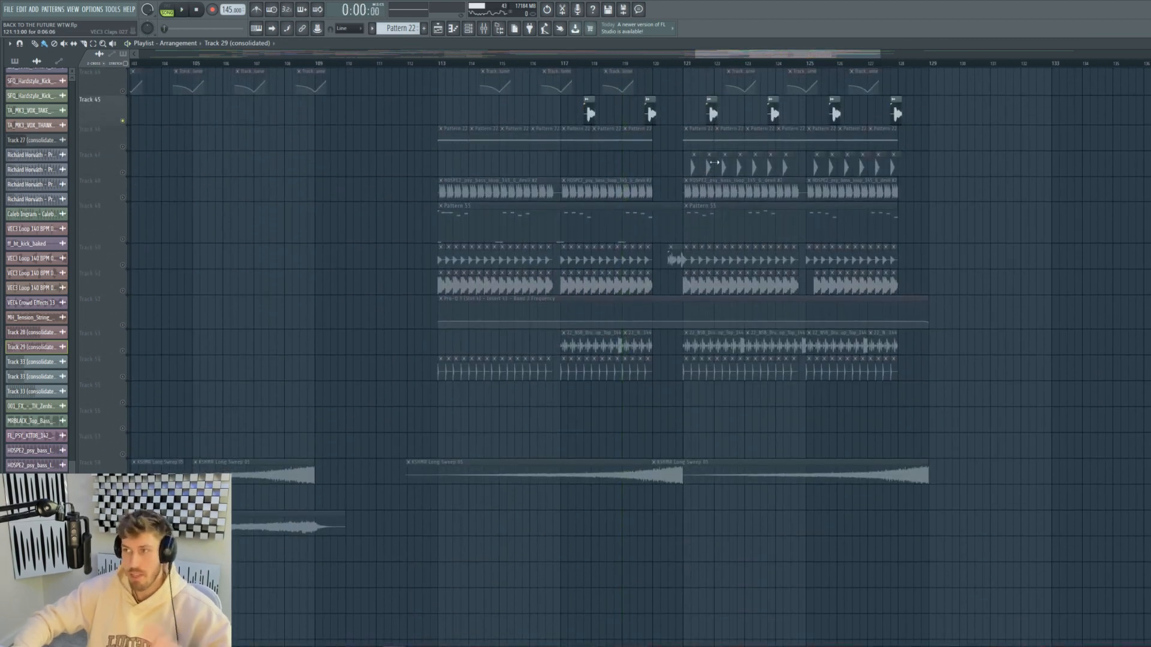
click(118, 262)
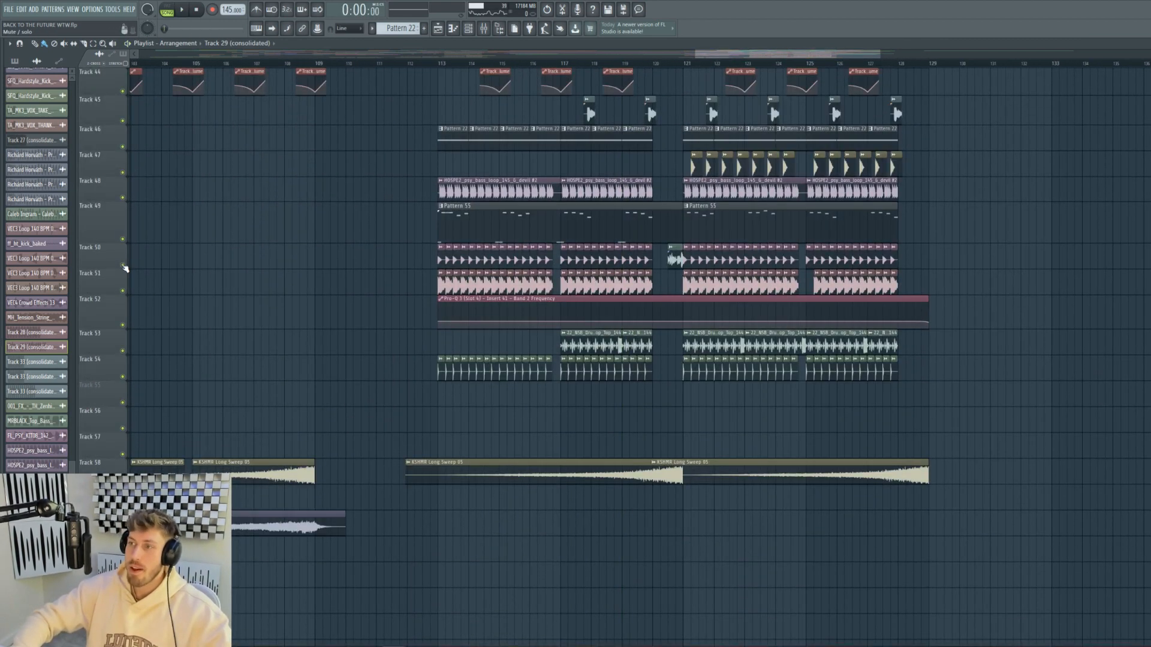
click(673, 63)
key(space)
scroll(674, 90, up, 5)
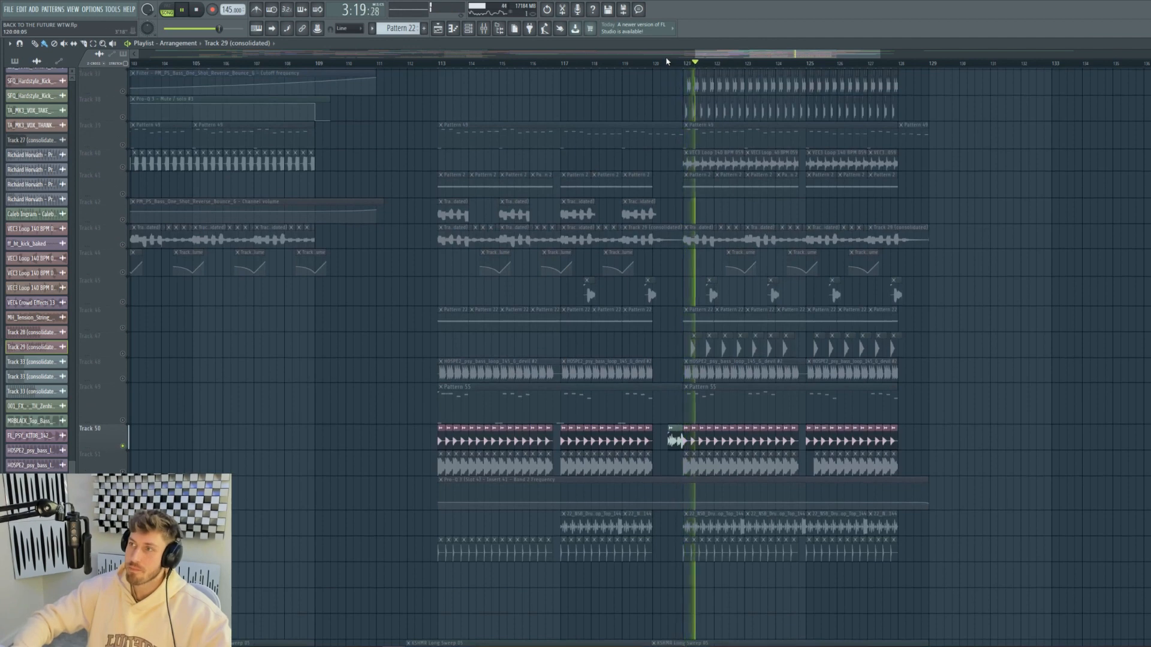
Replay the soloed track 50 clips from the middle of bar 120 and stop playback.
click(667, 63)
scroll(705, 374, up, 9)
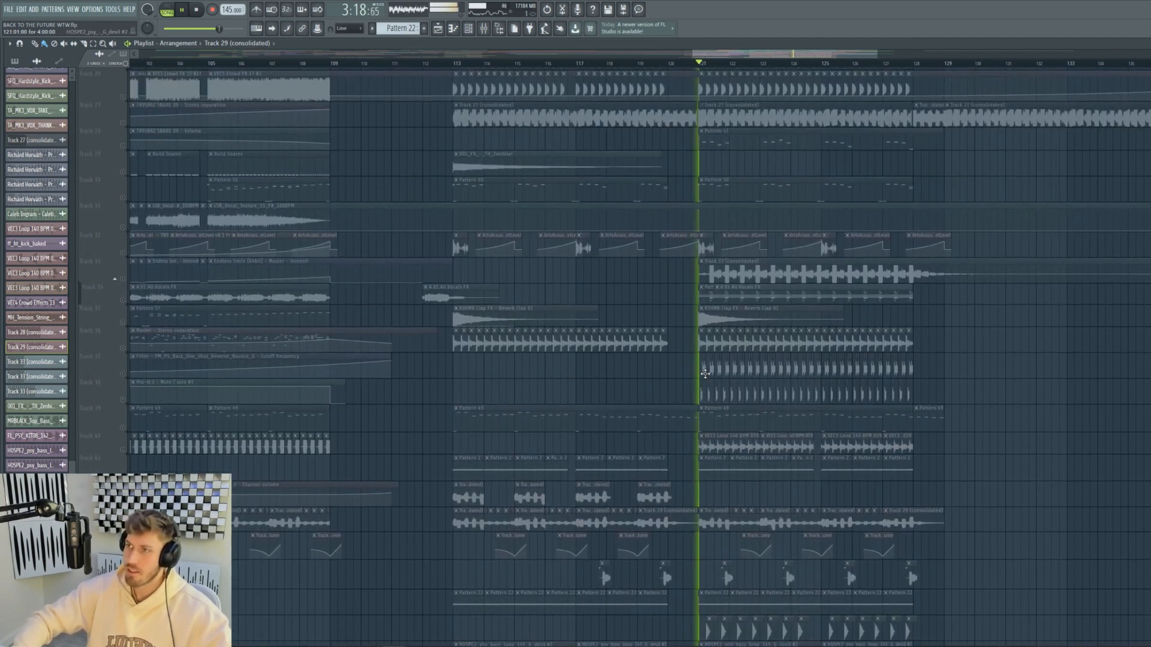
key(space)
Solo track 32 and audition its clips from just before bar 113.
scroll(705, 374, down, 4)
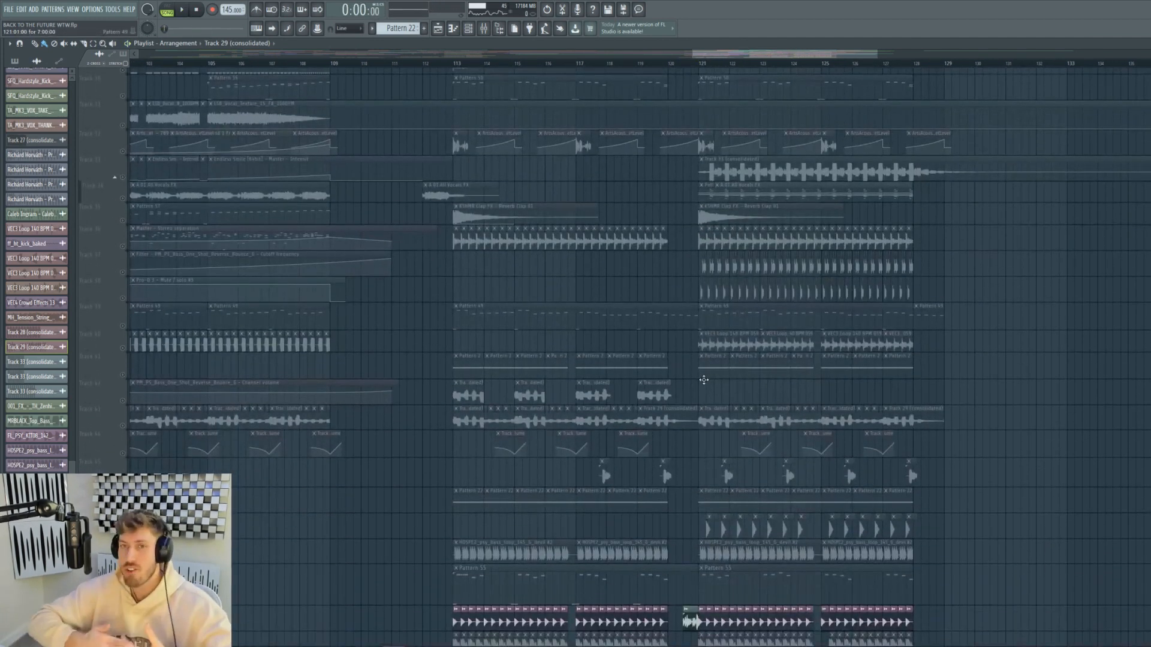
scroll(689, 359, down, 10)
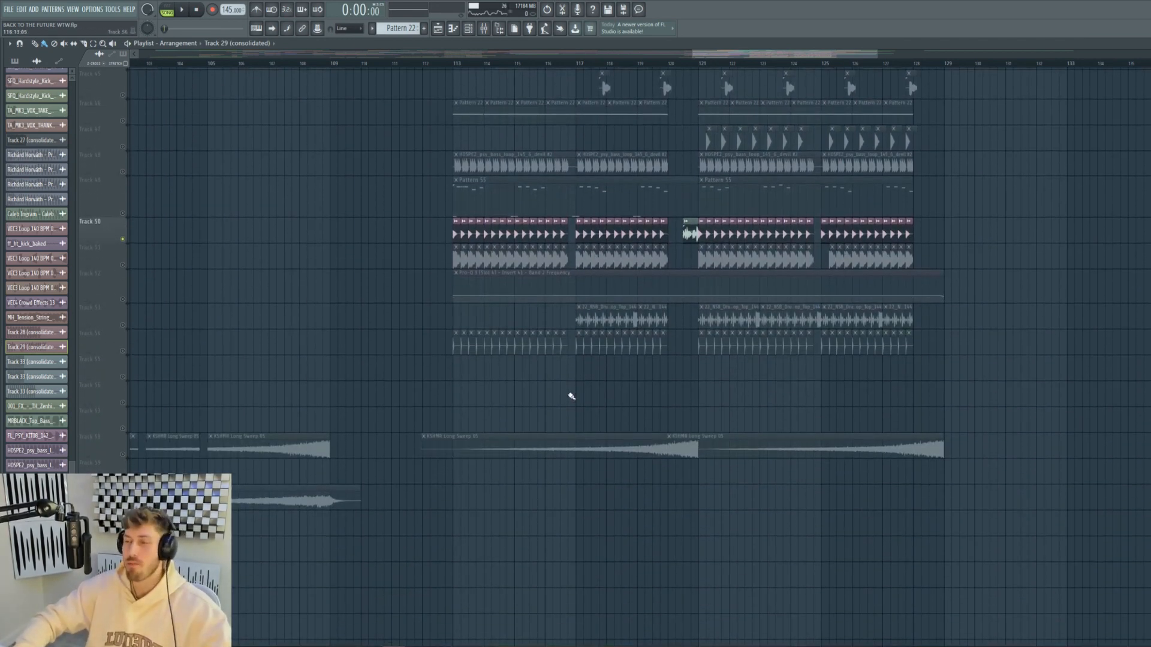
scroll(571, 396, up, 10)
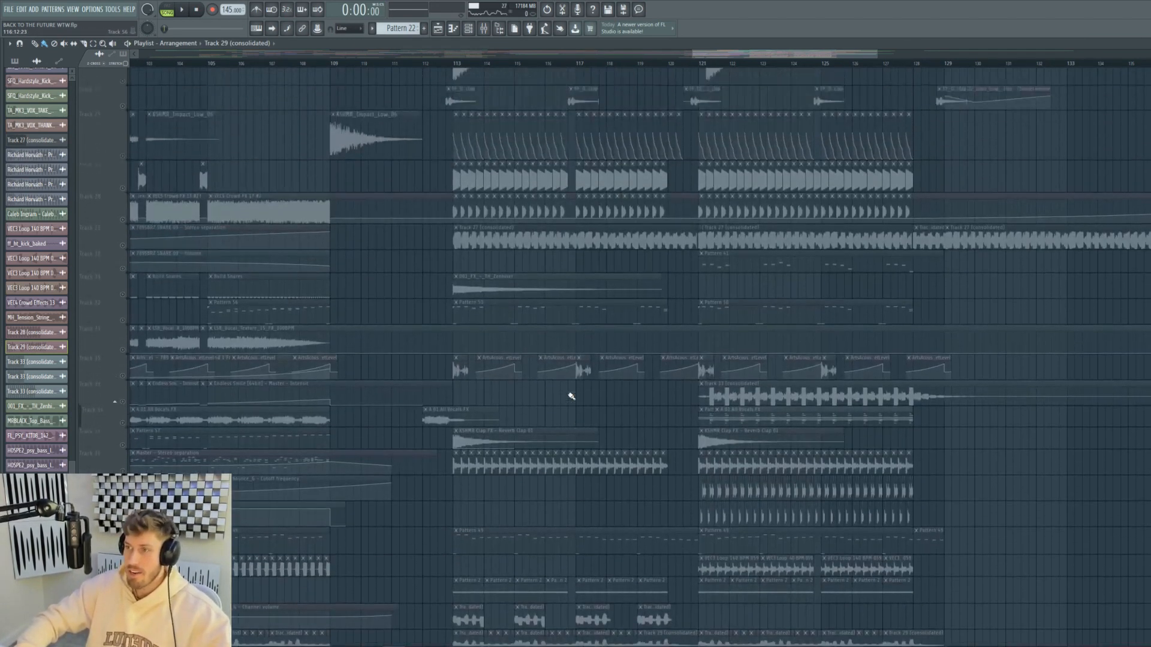
scroll(571, 396, up, 10)
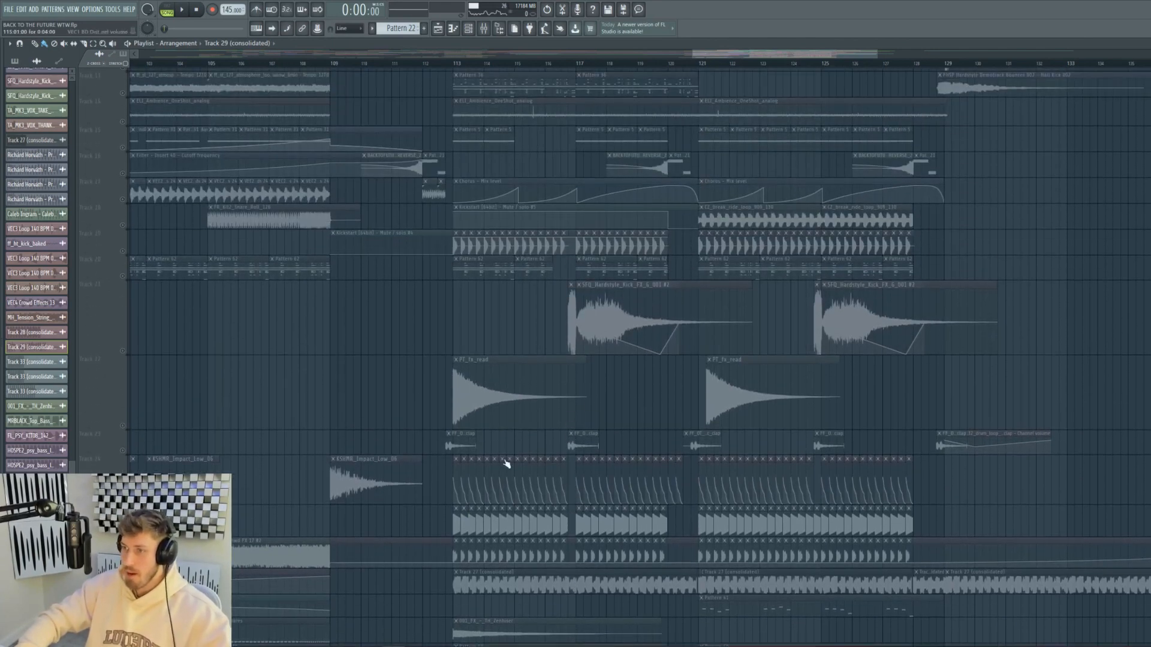
scroll(526, 357, down, 10)
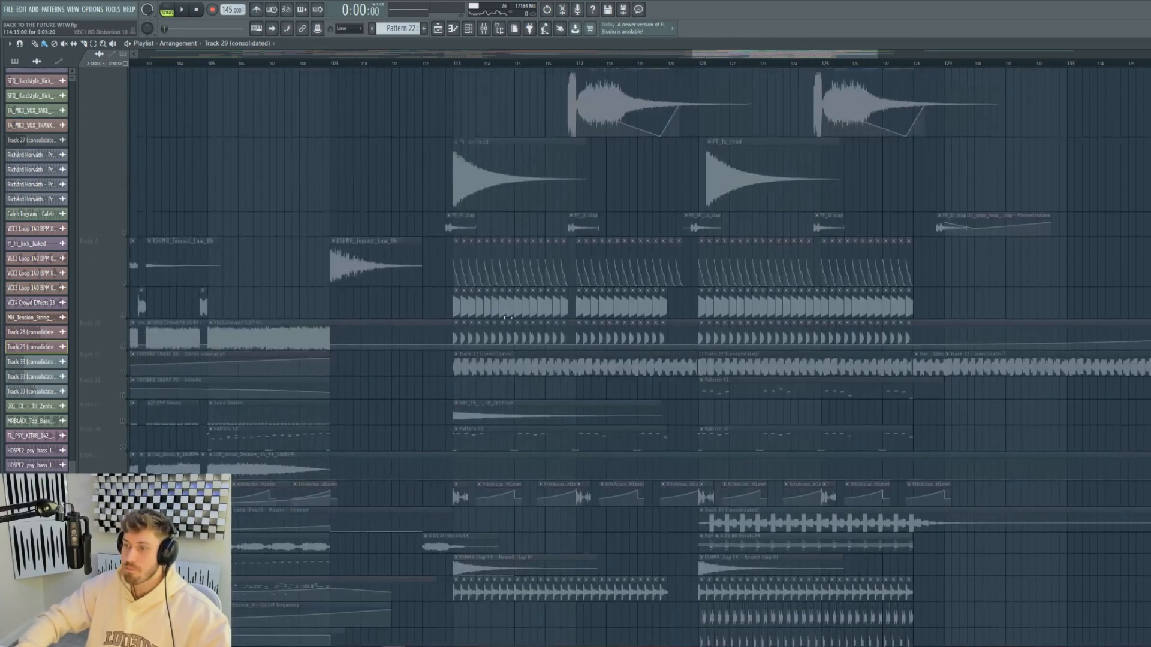
click(127, 336)
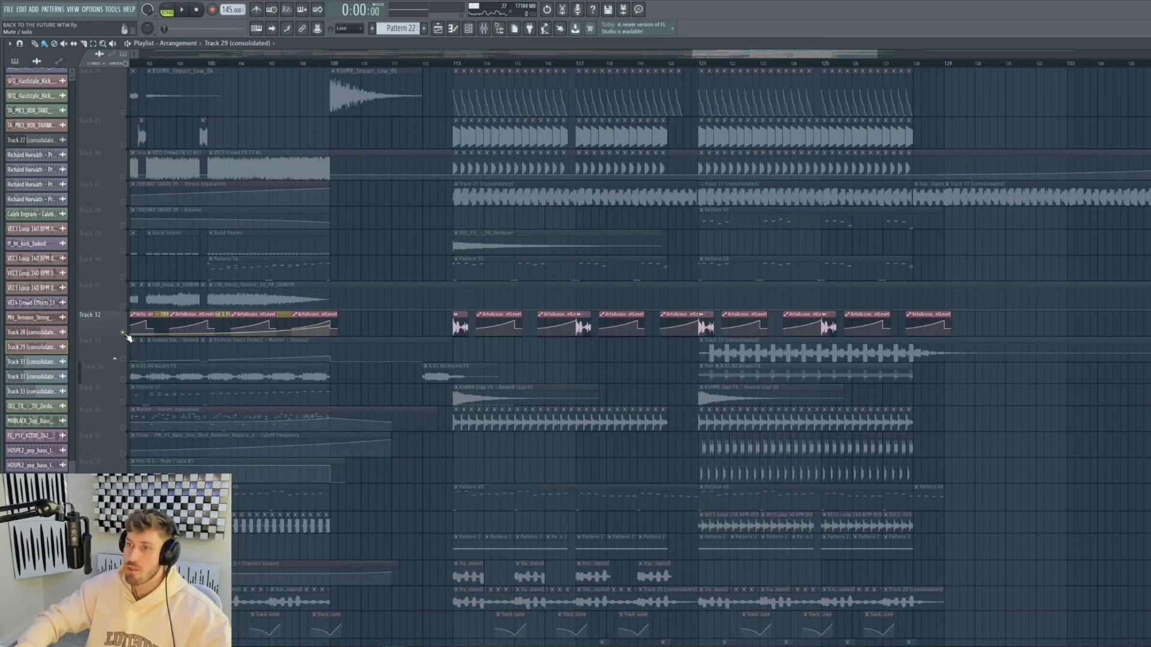
click(450, 64)
key(space)
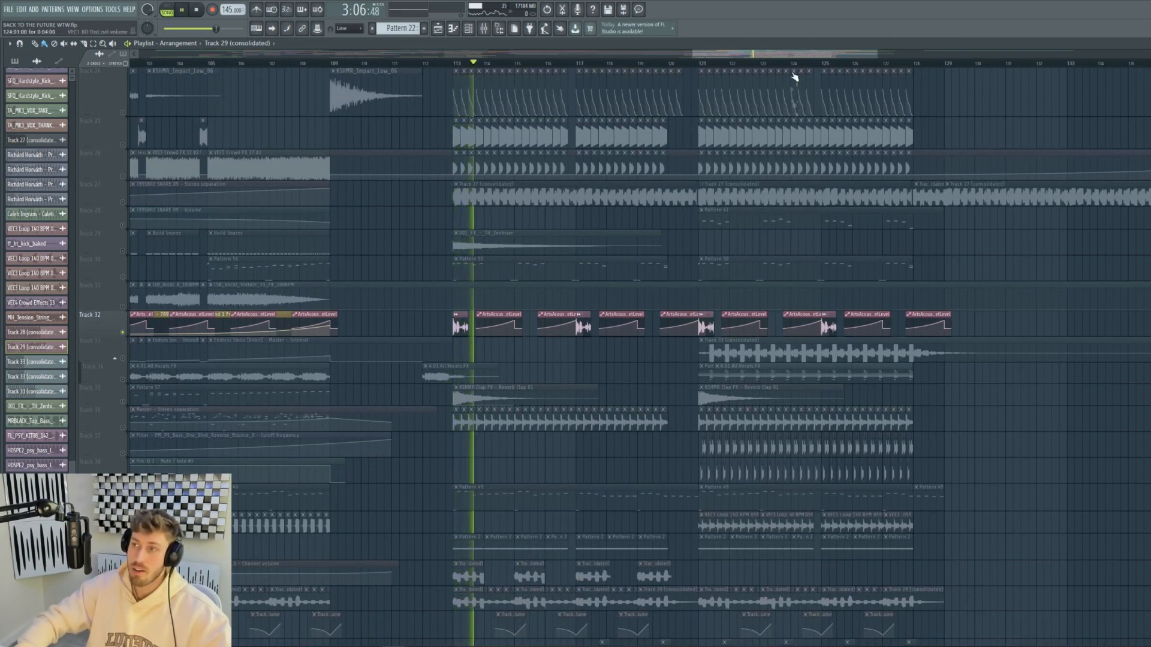
Return to the first drop, reactivate all tracks, and audition the full mix from the middle of bar 50.
drag(698, 55, 424, 64)
key(space)
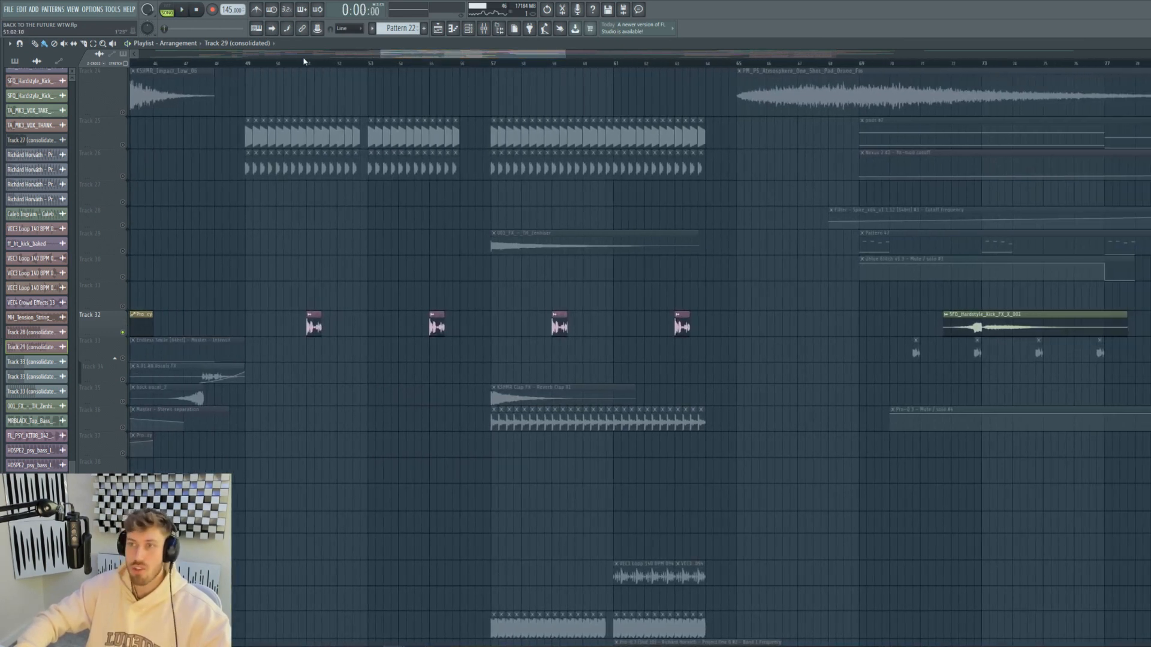
click(291, 62)
right_click(123, 252)
key(space)
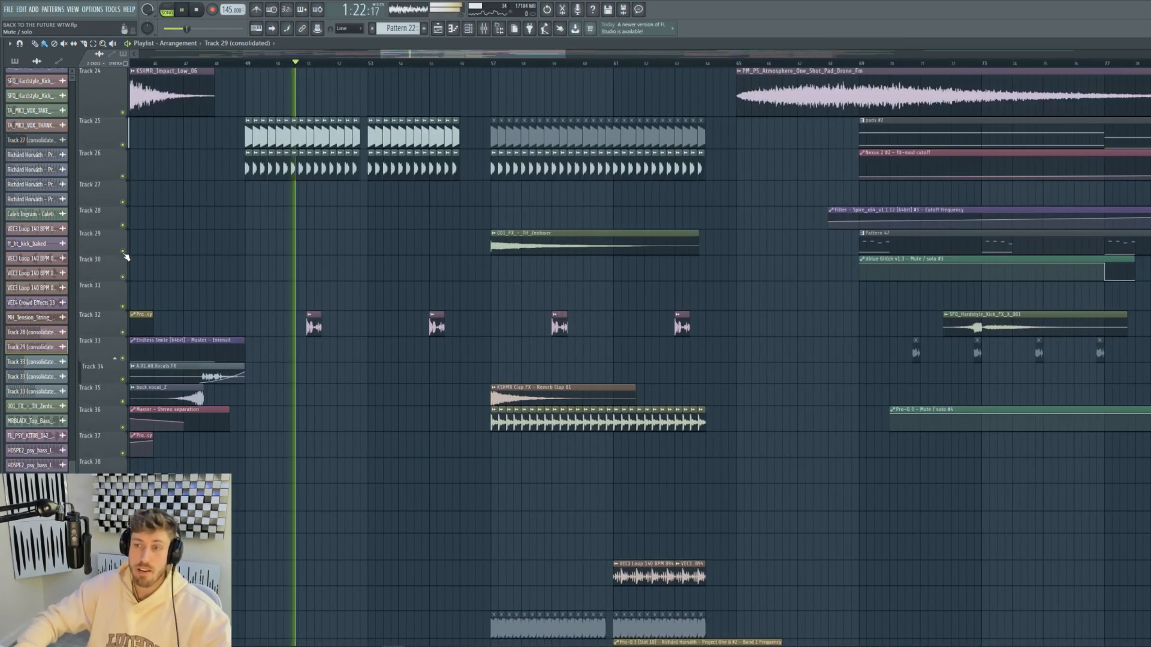
Replay the first drop from bar 49, inspect track 32's percussion pattern loop channel settings, and stop playback.
click(247, 63)
double_click(314, 325)
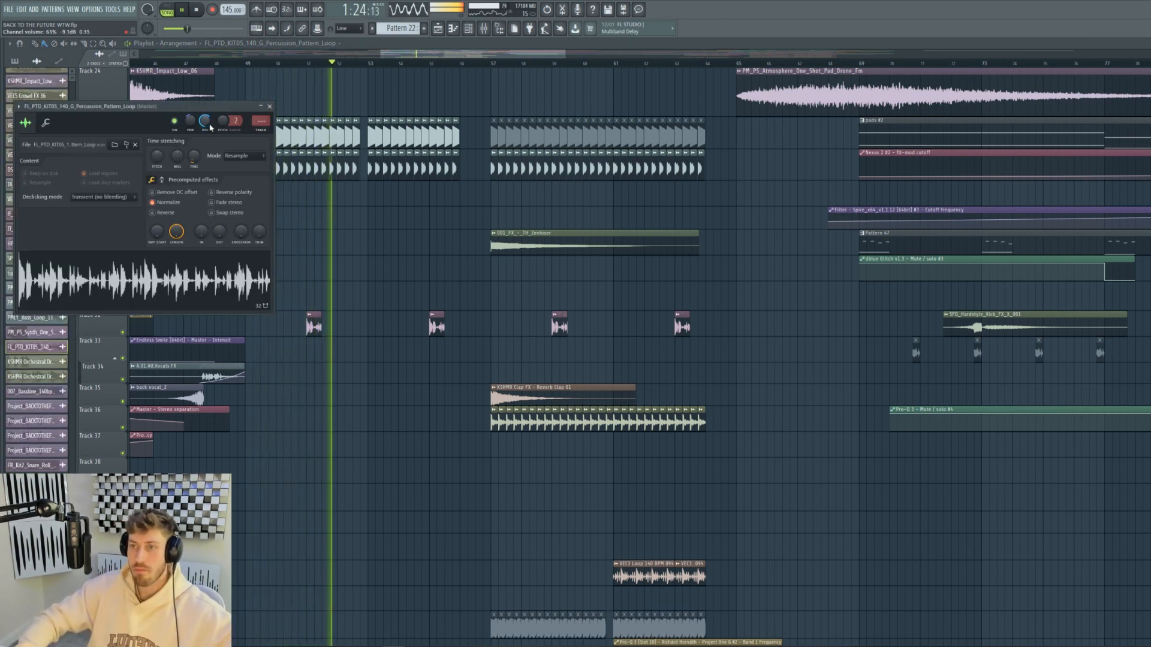
click(199, 13)
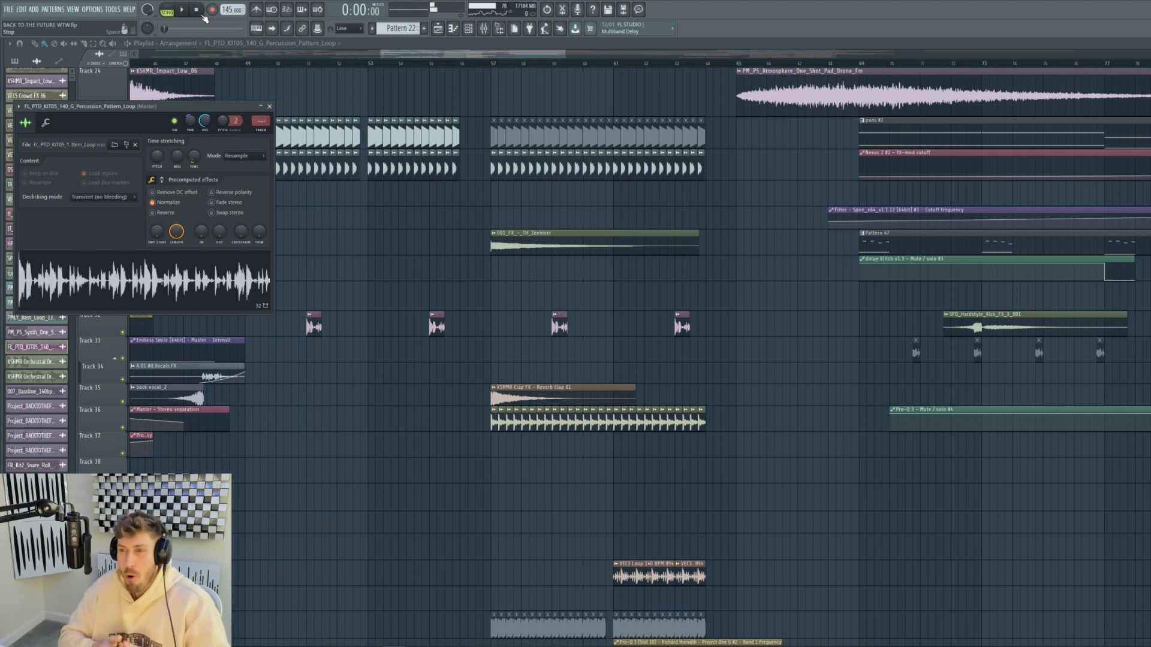
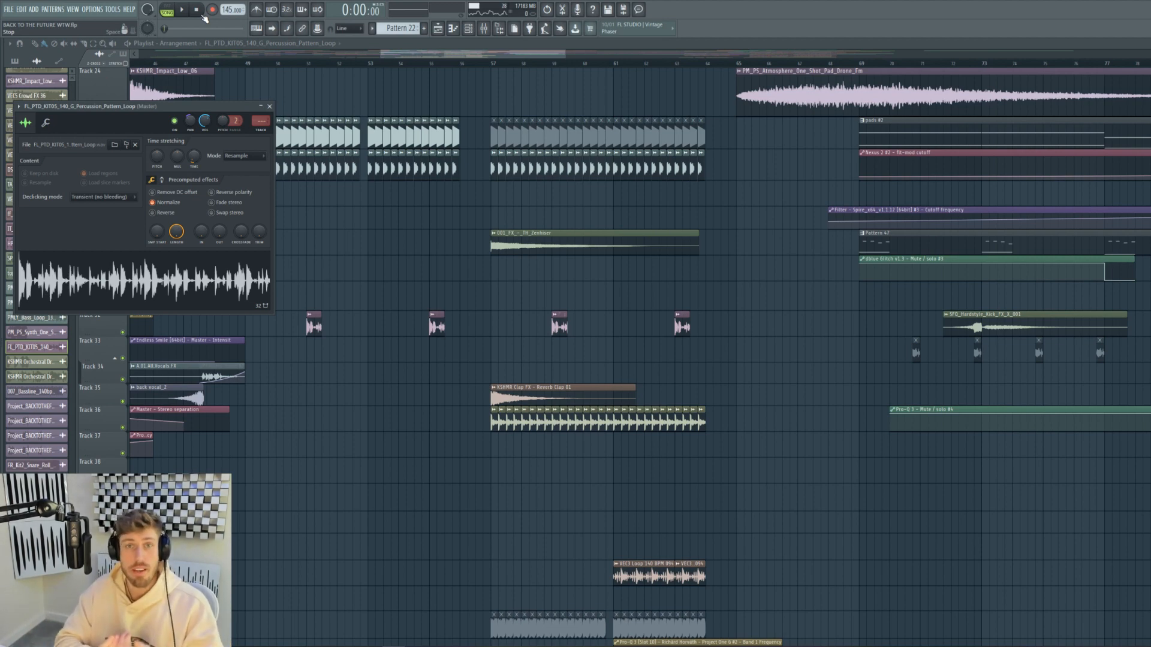
Audition the early section of the arrangement from the middle of bar 18 and stop playback.
drag(561, 55, 757, 60)
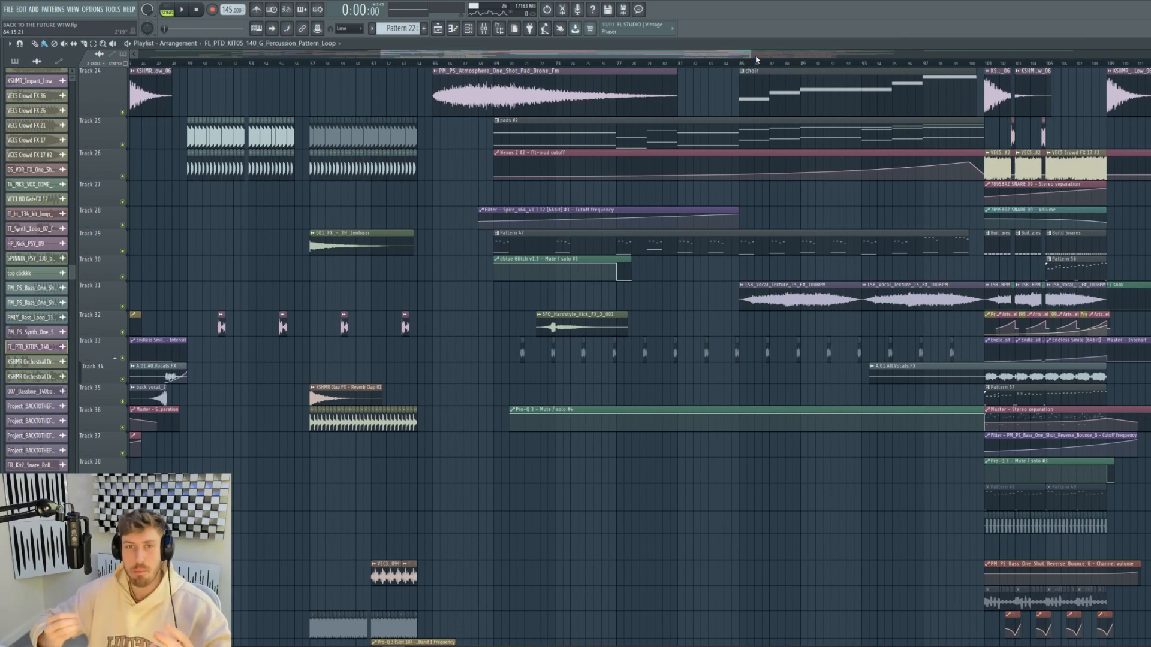
drag(750, 54, 1076, 55)
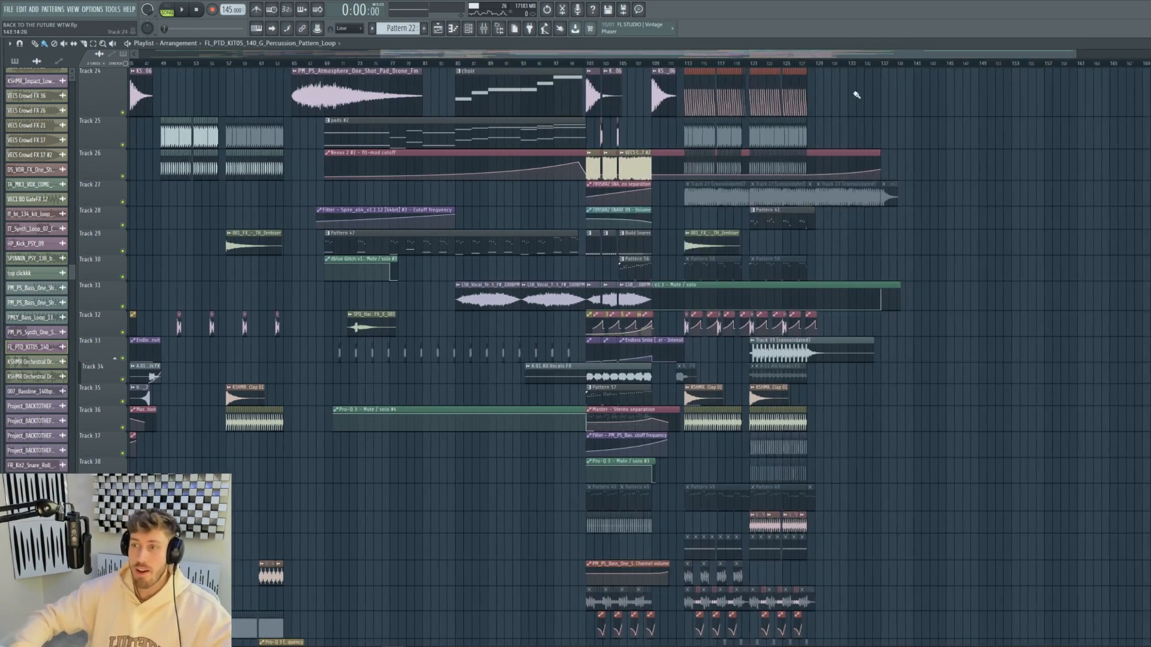
drag(384, 57, 232, 55)
drag(1077, 52, 366, 55)
scroll(459, 311, down, 4)
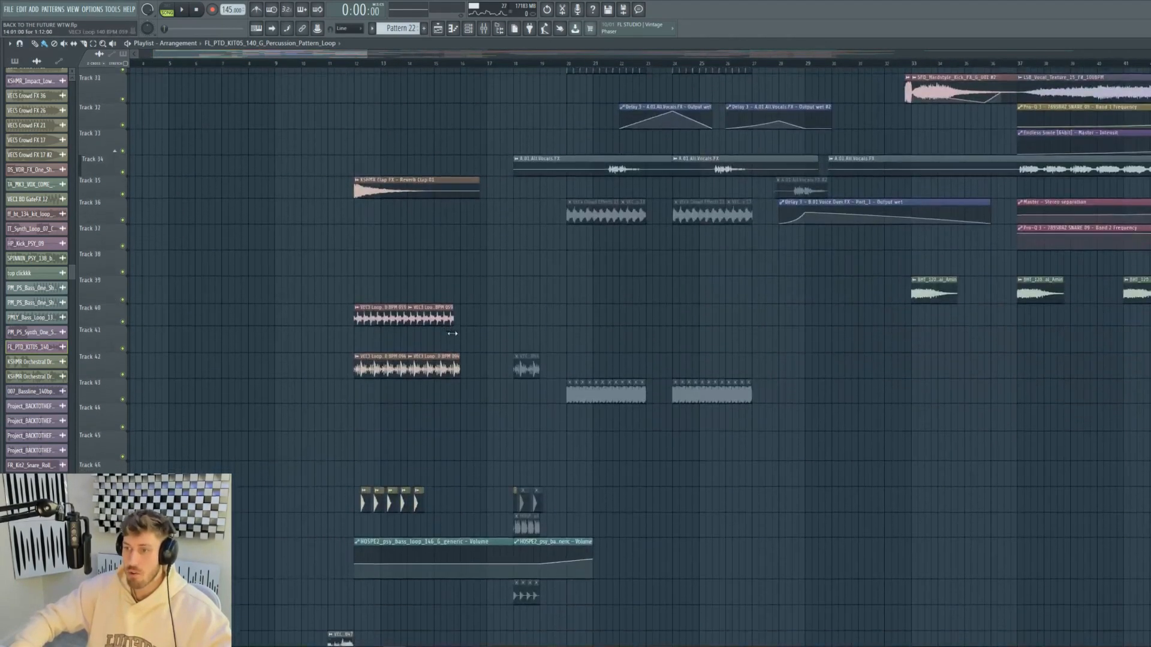
scroll(452, 334, up, 12)
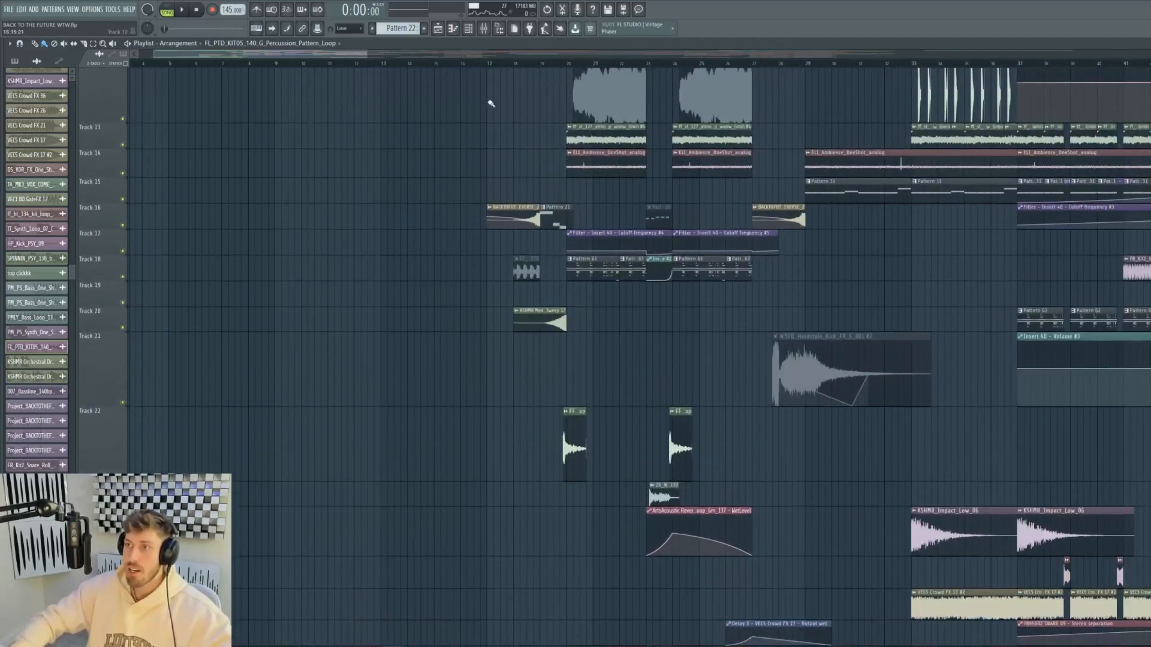
click(529, 63)
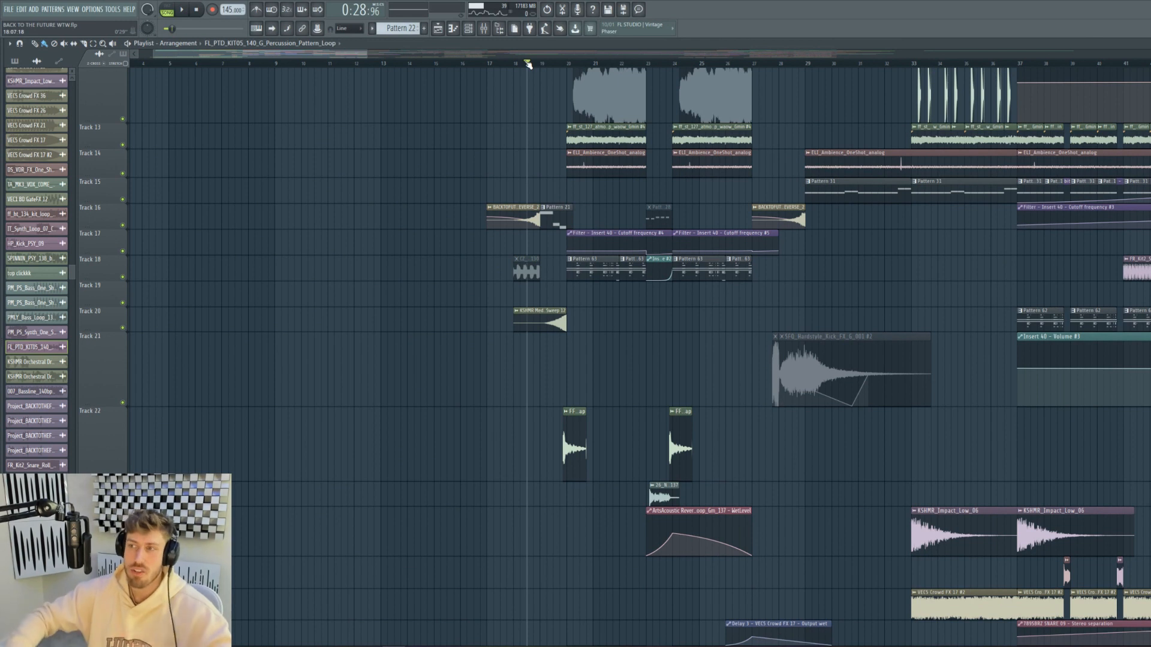
key(space)
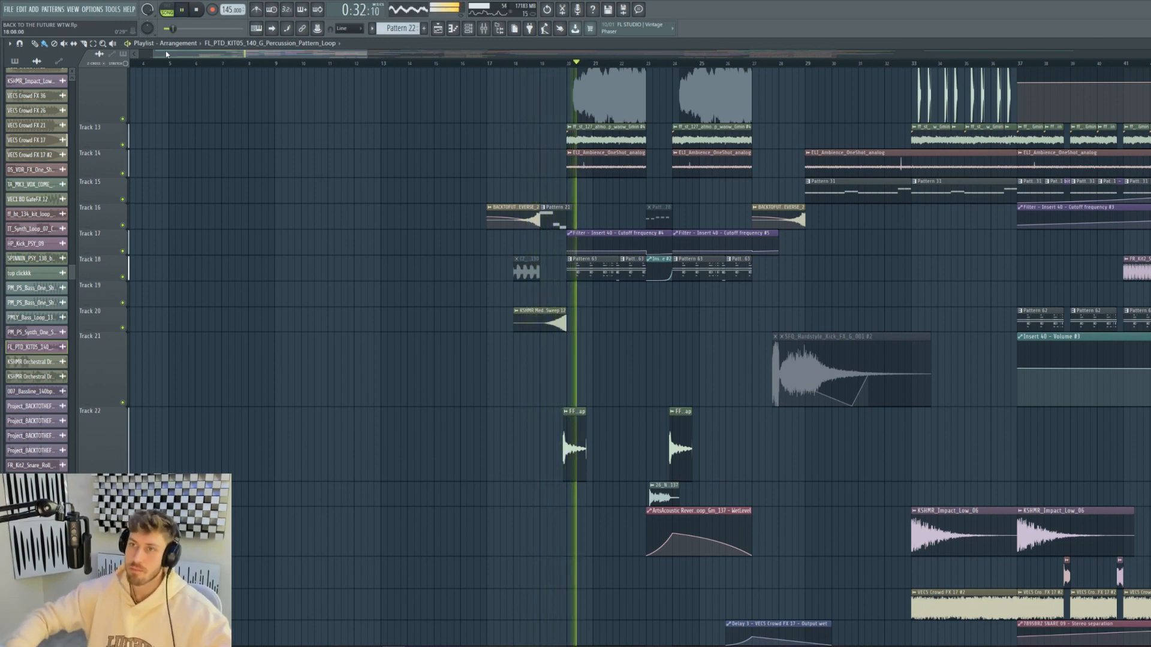
drag(154, 52, 233, 52)
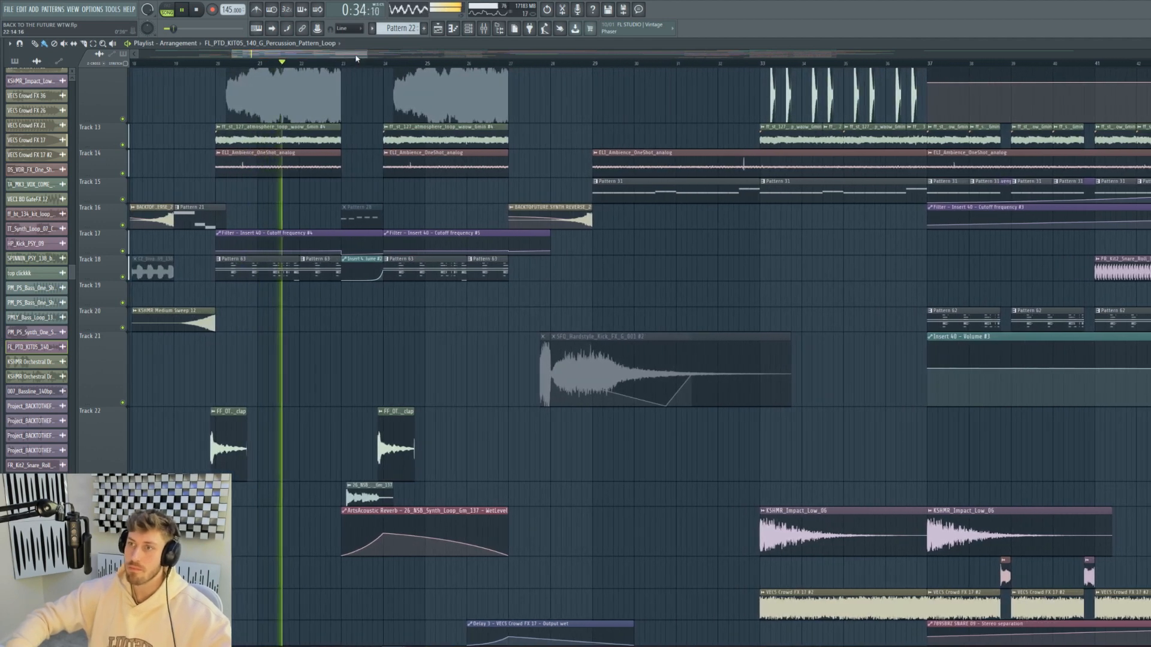
drag(364, 54, 337, 55)
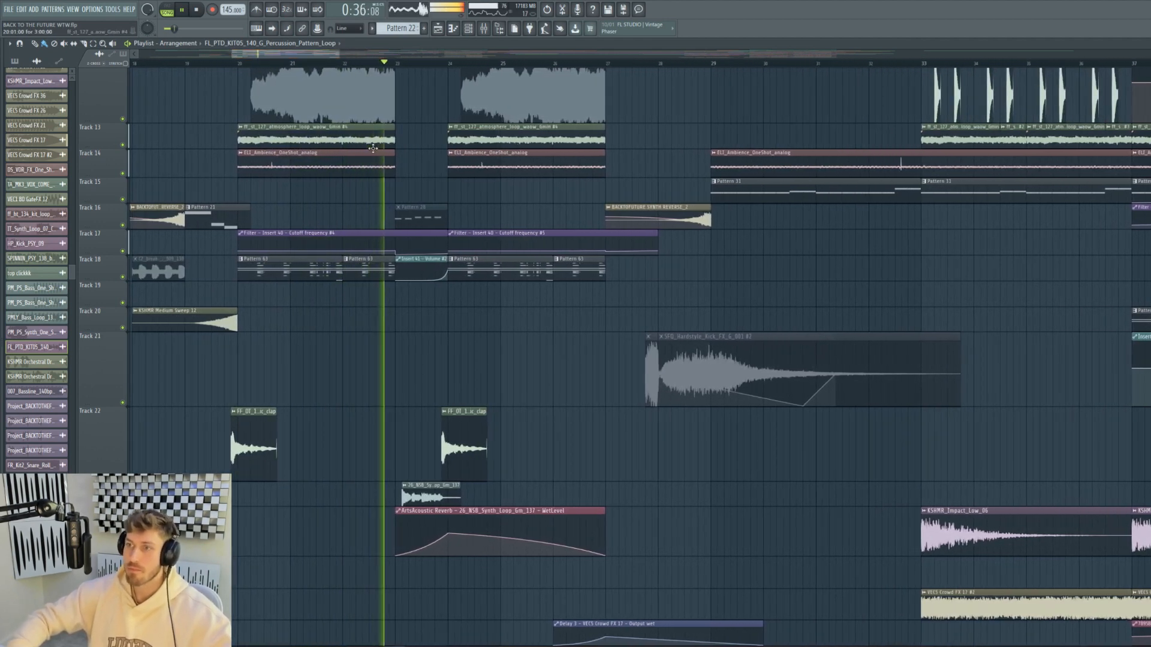
key(space)
Cue bar 20 and inspect the channel settings of the track 13 atmosphere loop and the ELI_Ambience_OneShot_analog clip.
click(238, 63)
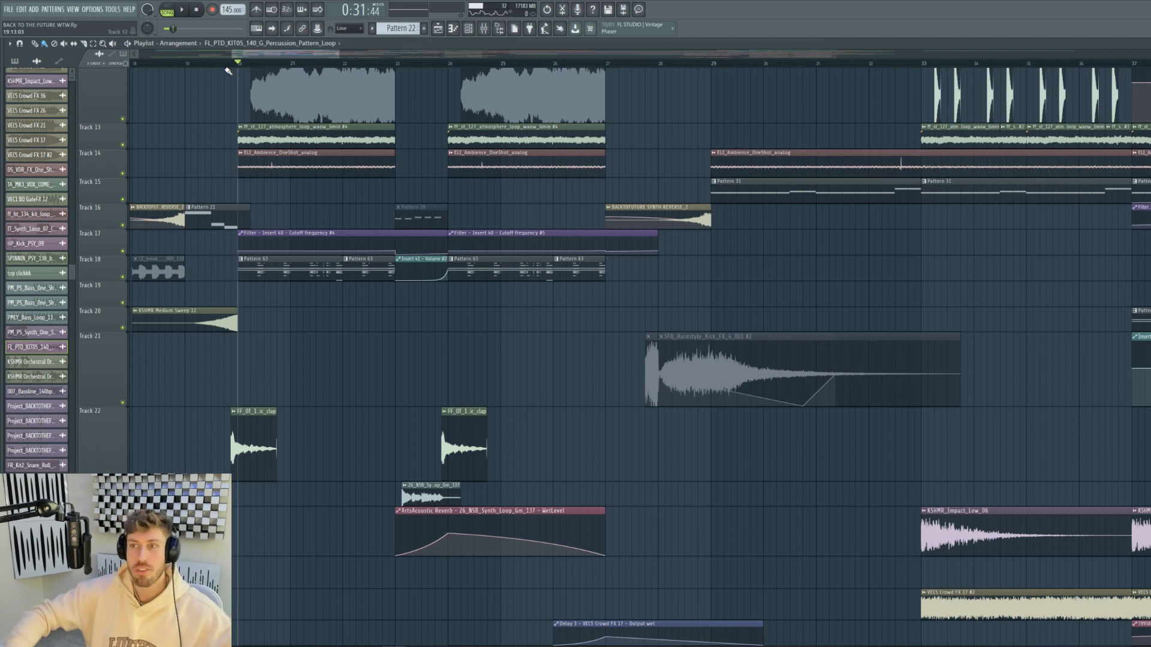
double_click(367, 128)
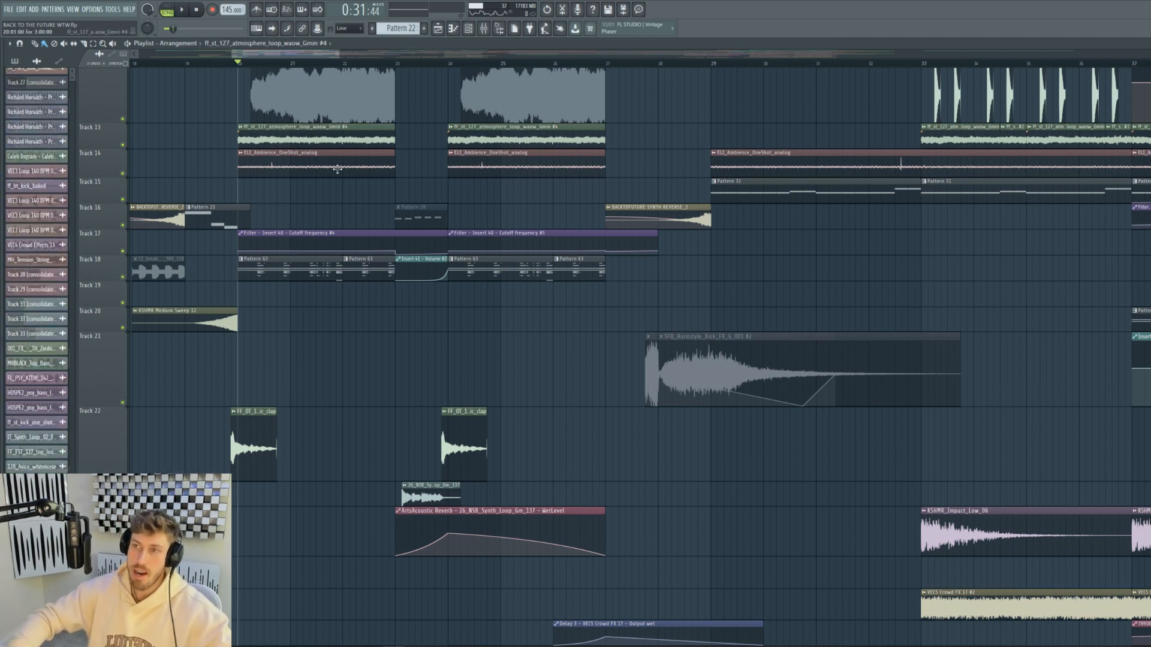
click(288, 110)
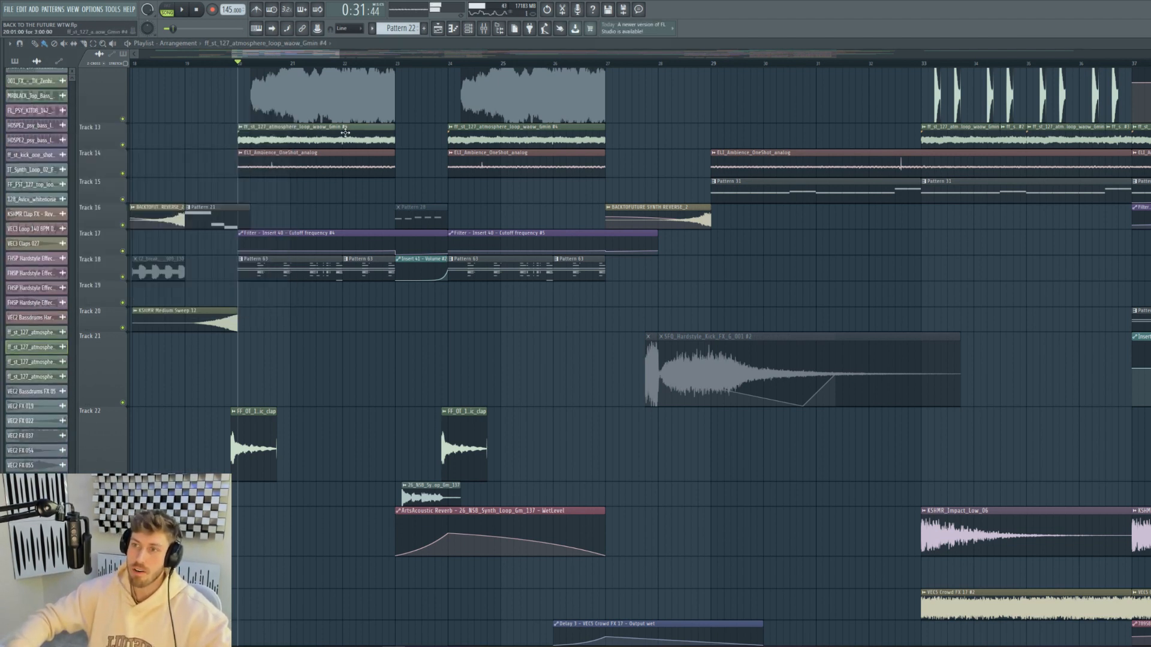
click(197, 9)
double_click(319, 154)
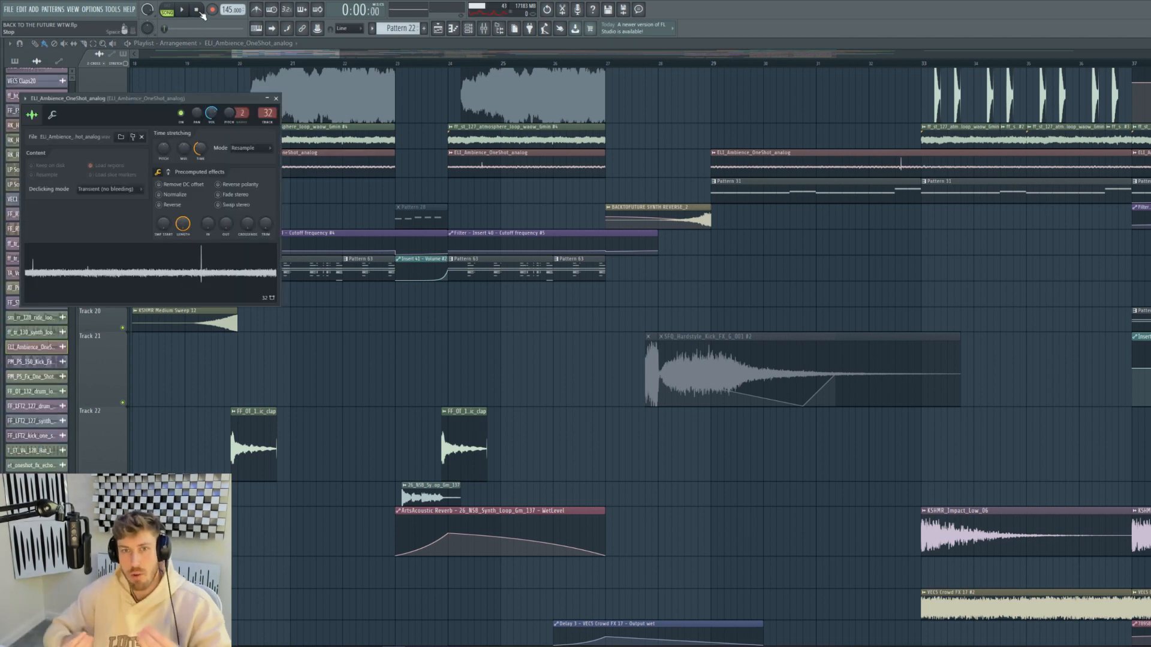
Inspect the channel settings of the 26_NSB_Synth_Loop_Gm_137 clip on track 23.
drag(340, 54, 330, 54)
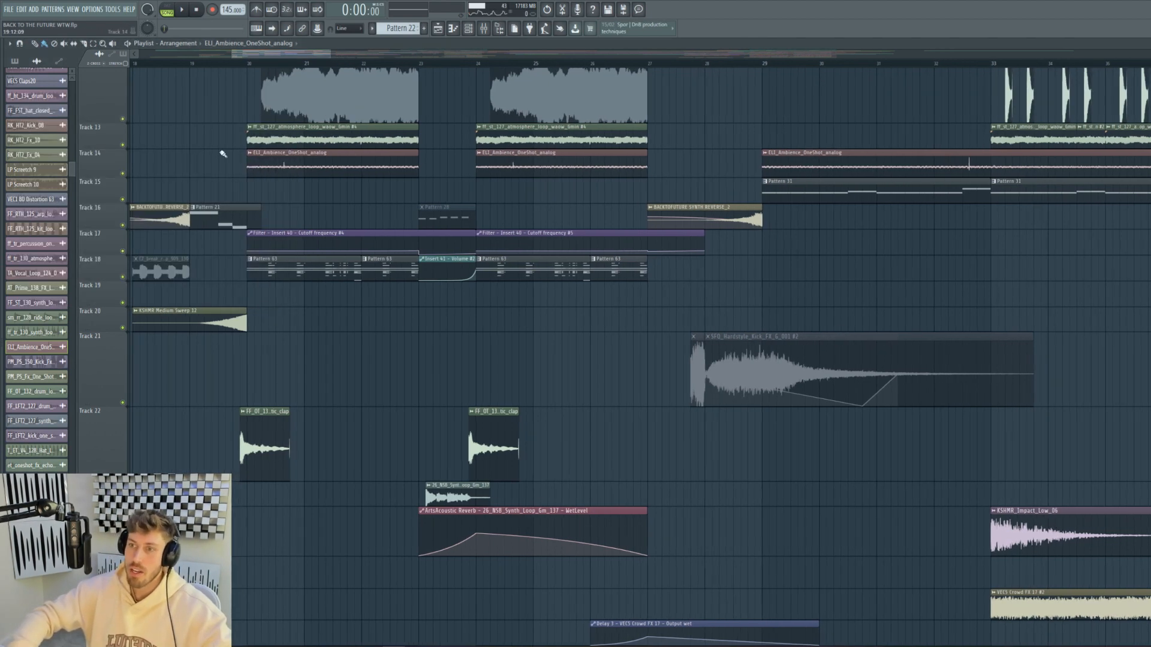
scroll(300, 416, down, 1)
scroll(299, 417, down, 5)
double_click(447, 311)
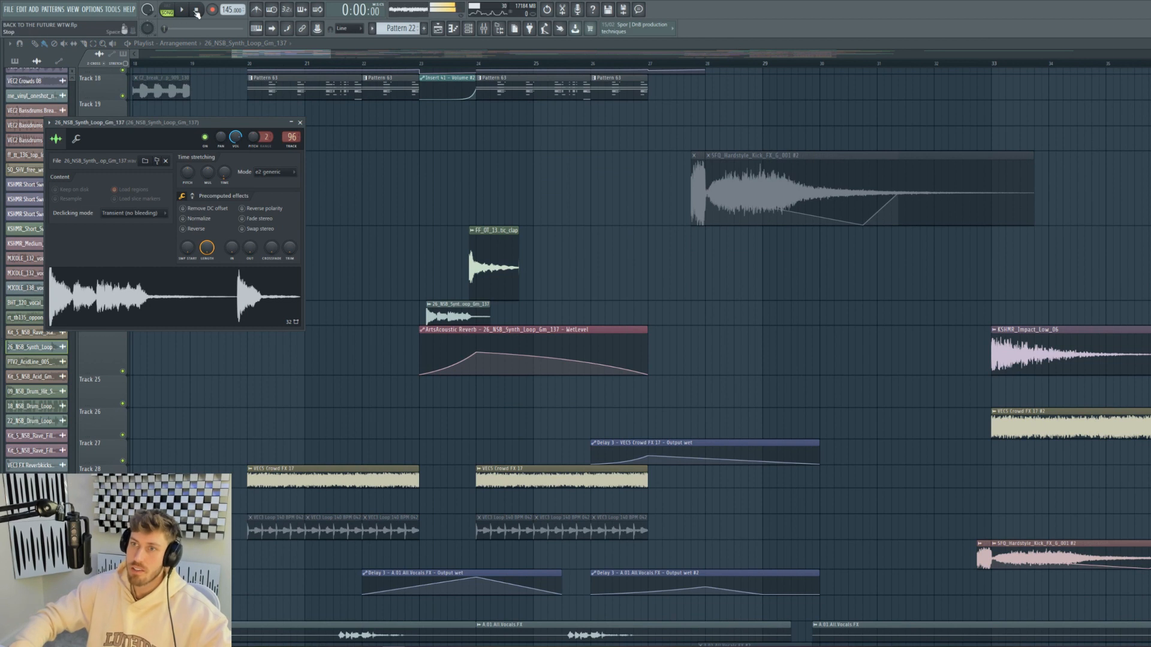
Audition the section from bar 22, stop playback, and inspect the VEC5 Crowd FX 17 clip's channel settings.
click(400, 58)
click(341, 62)
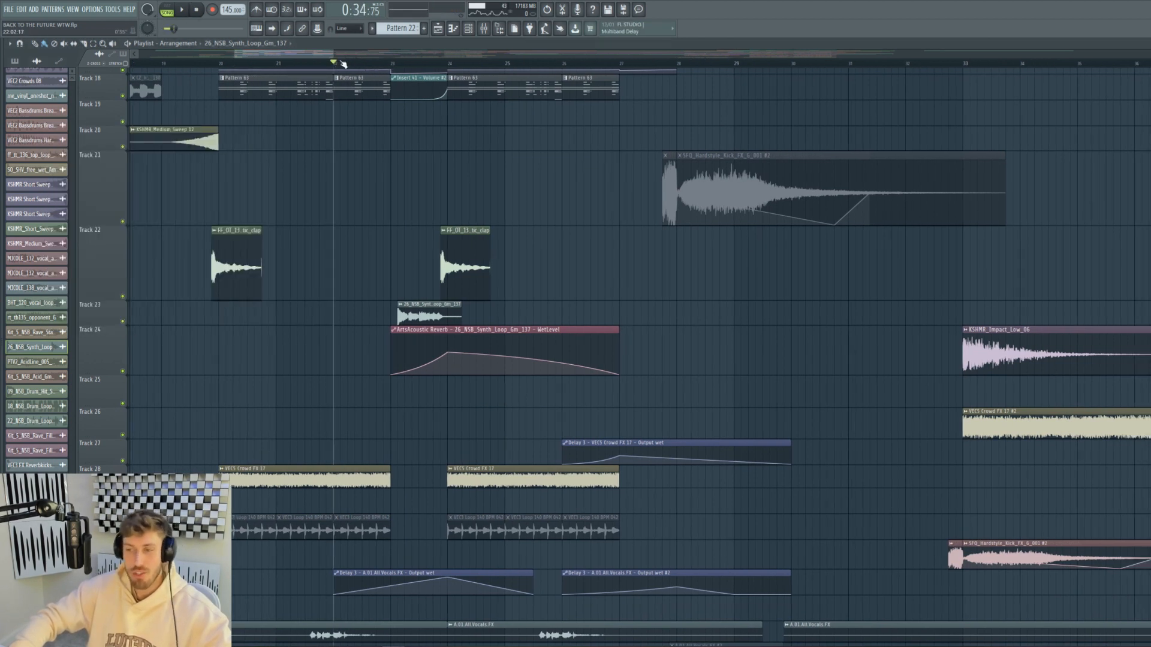
key(space)
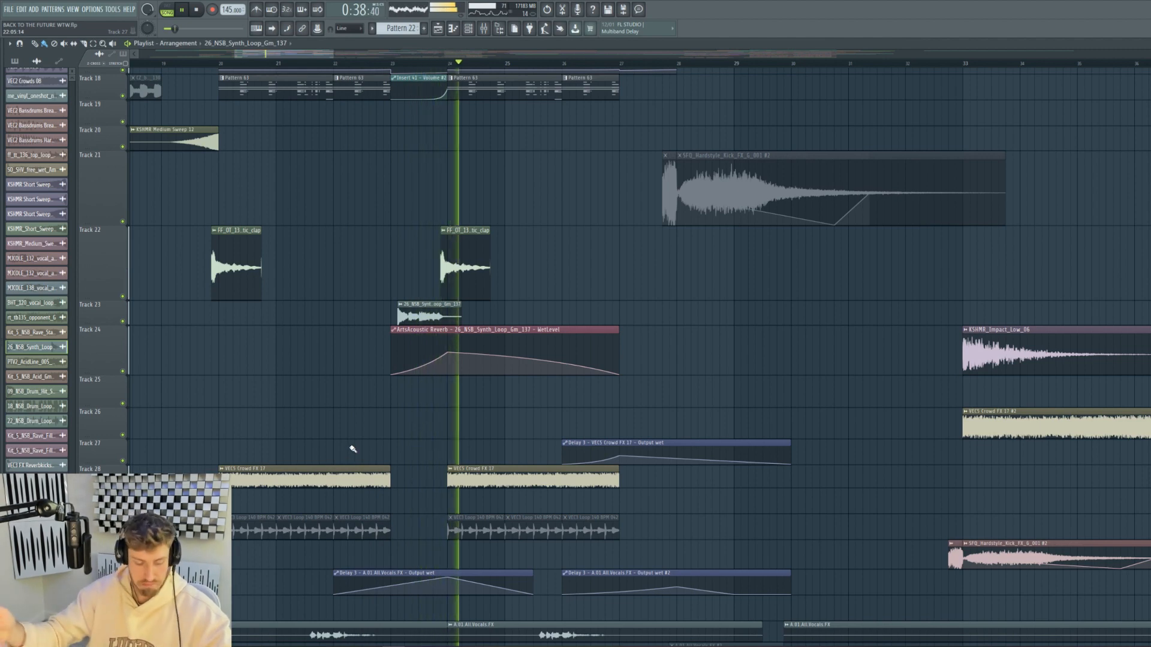
key(space)
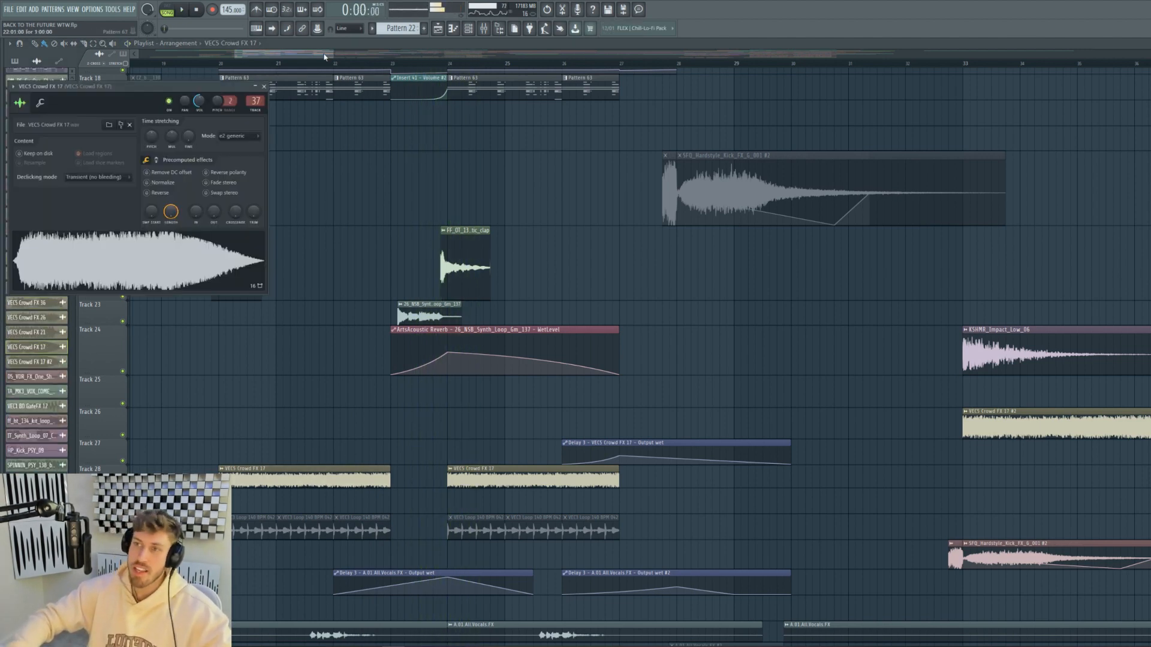
Look over the playlist tracks up to the build-up and audition the arrangement from bar 29.
scroll(396, 319, up, 3)
scroll(396, 320, down, 8)
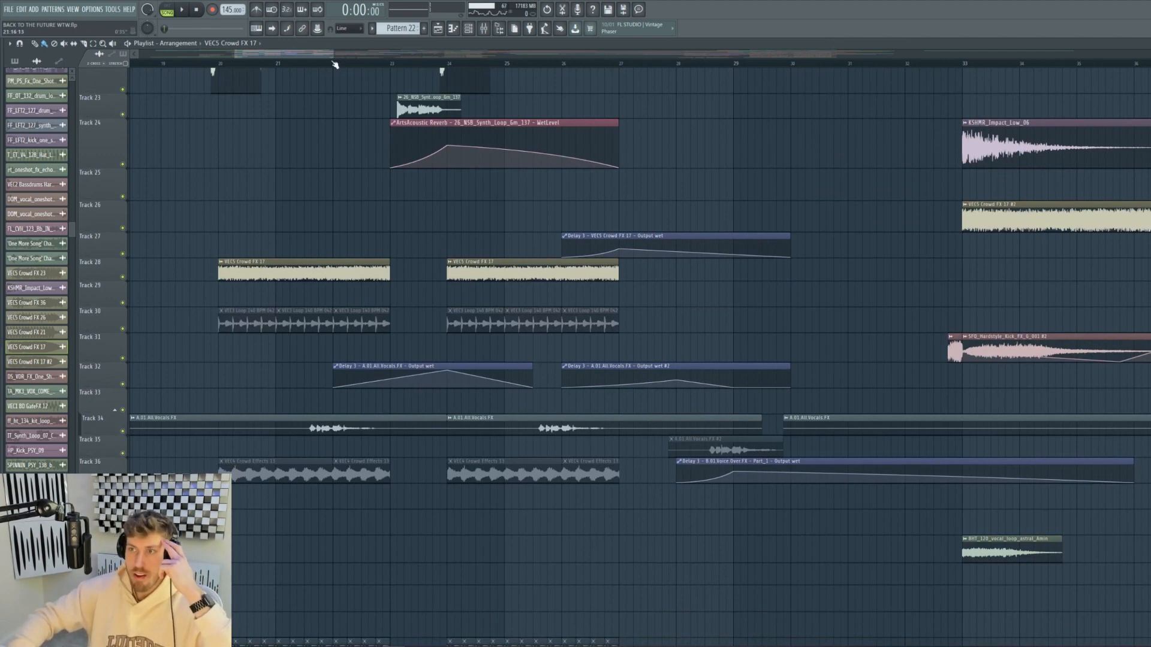
scroll(334, 64, down, 4)
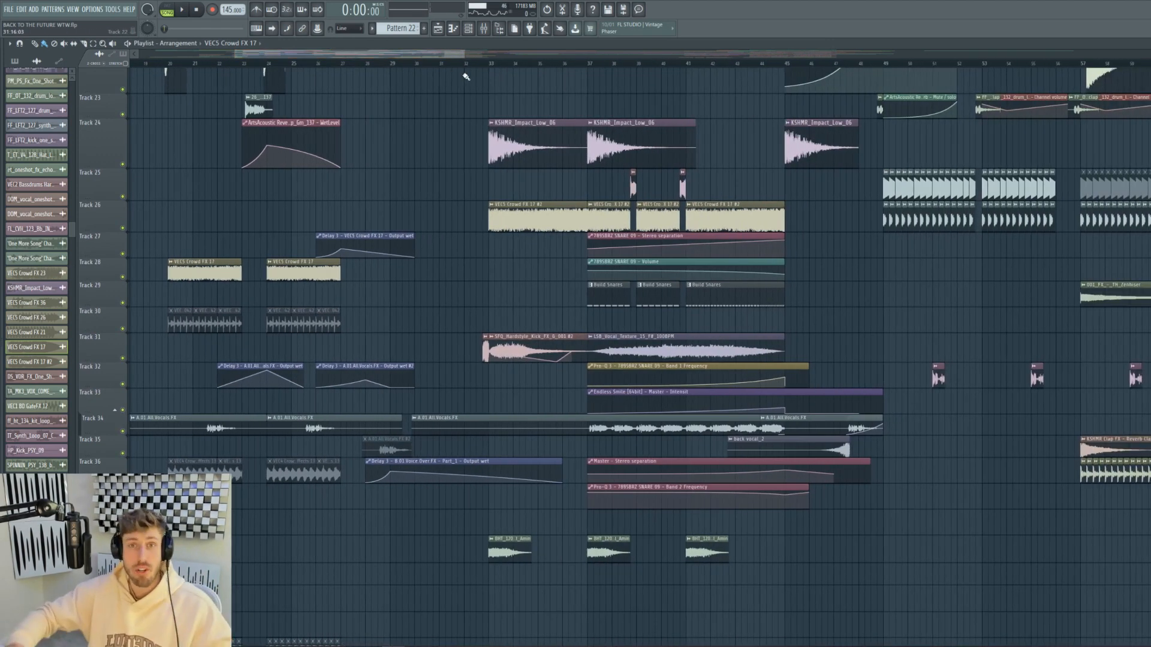
scroll(387, 243, up, 12)
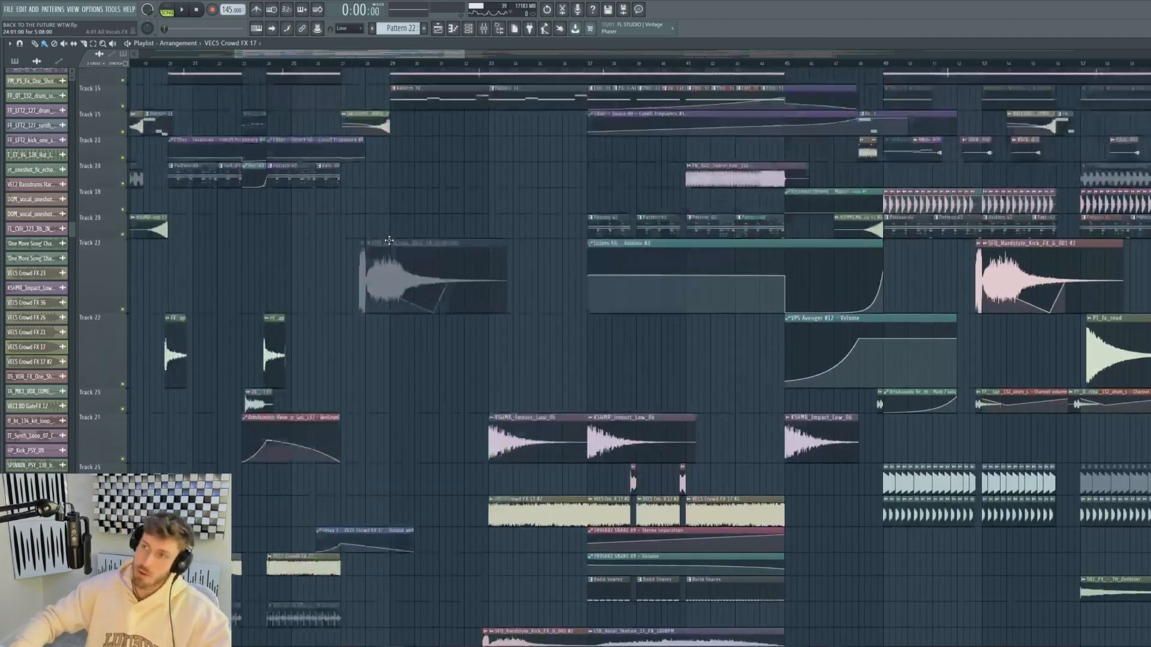
scroll(388, 240, up, 10)
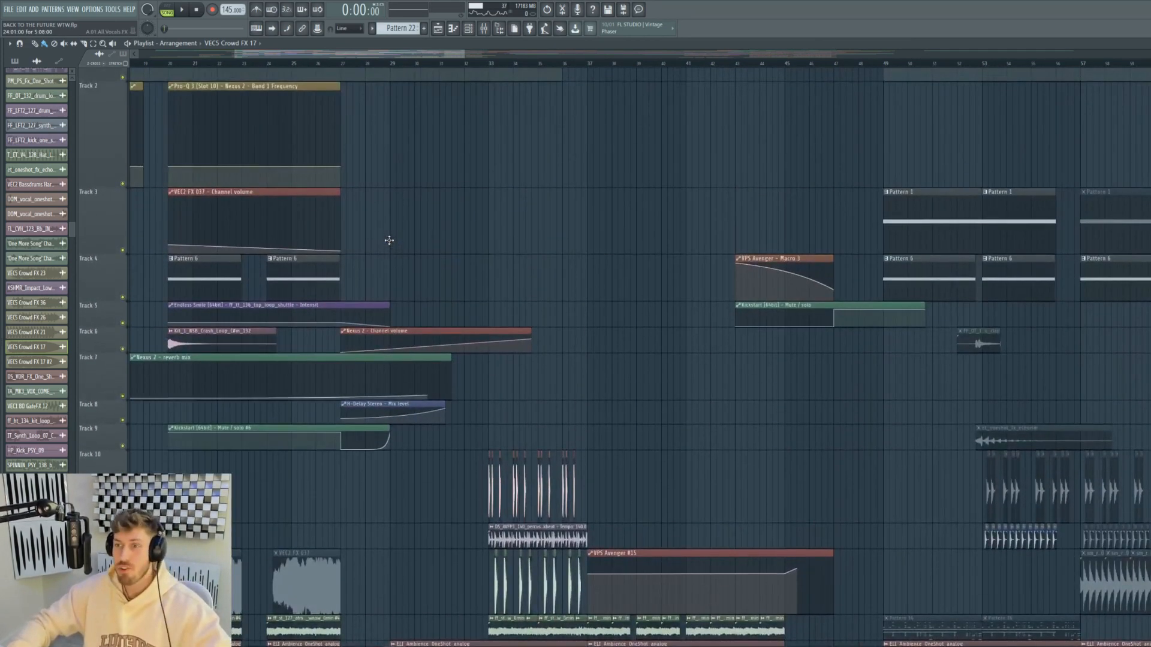
scroll(389, 241, down, 6)
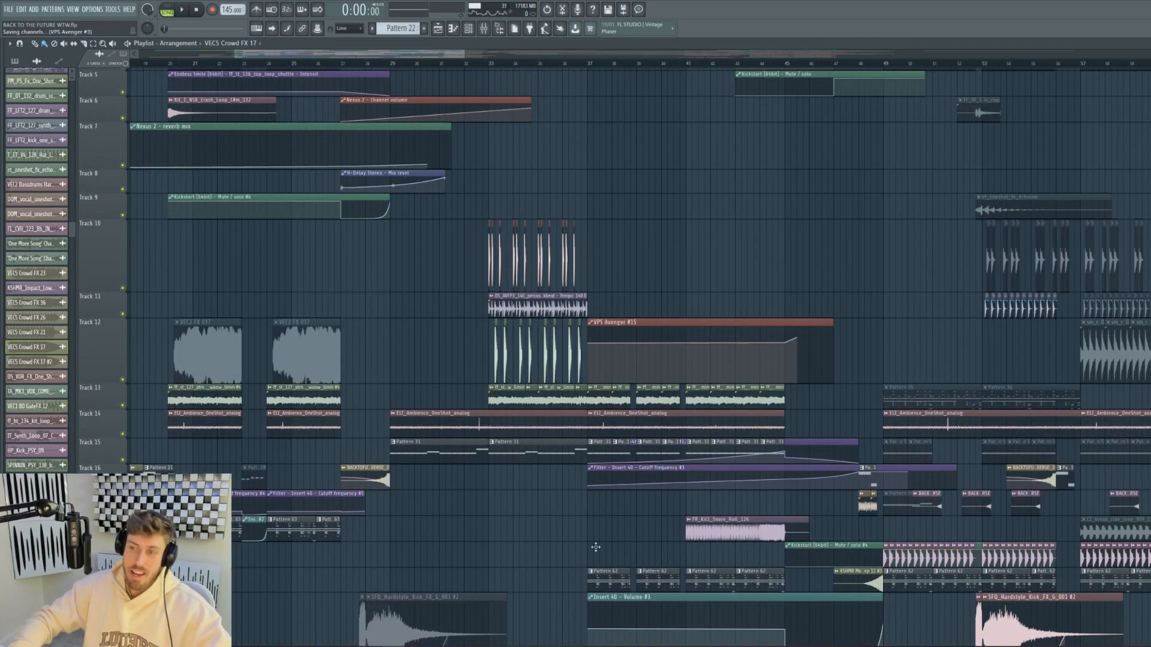
scroll(391, 64, down, 9)
click(392, 64)
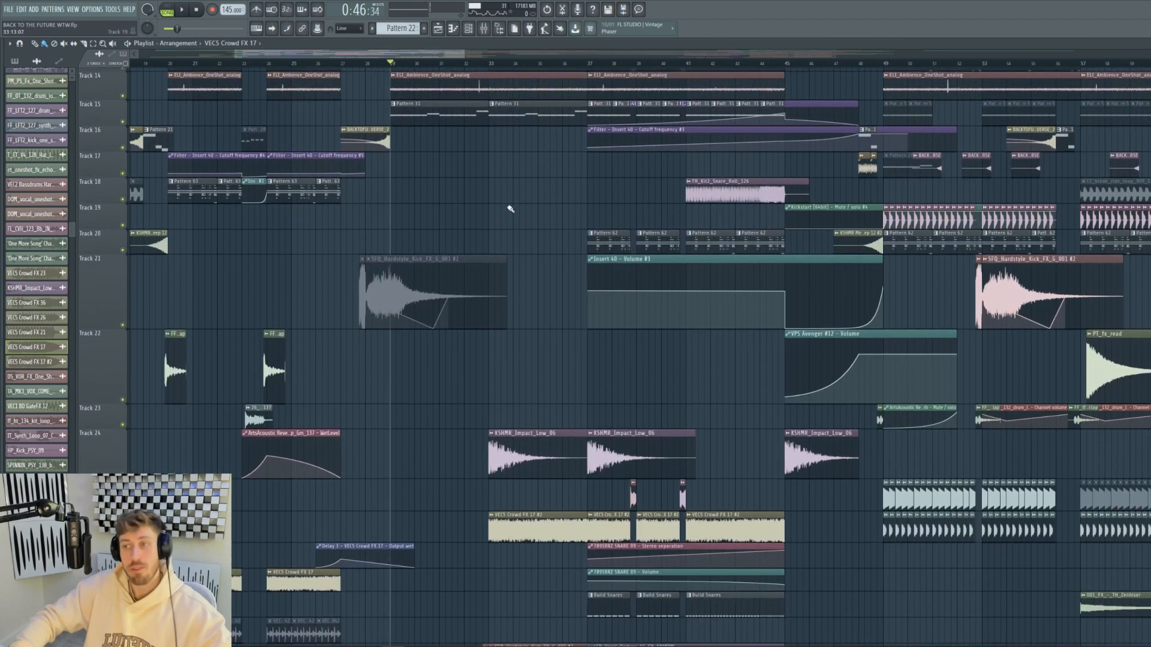
scroll(515, 212, up, 4)
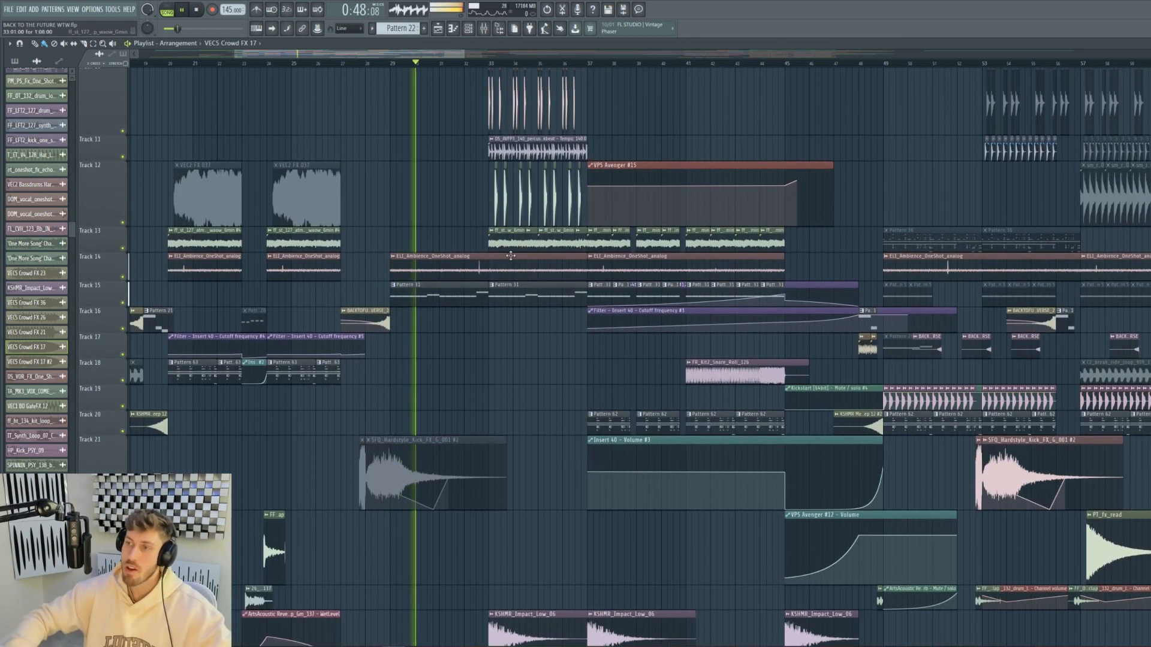
key(space)
key(space)
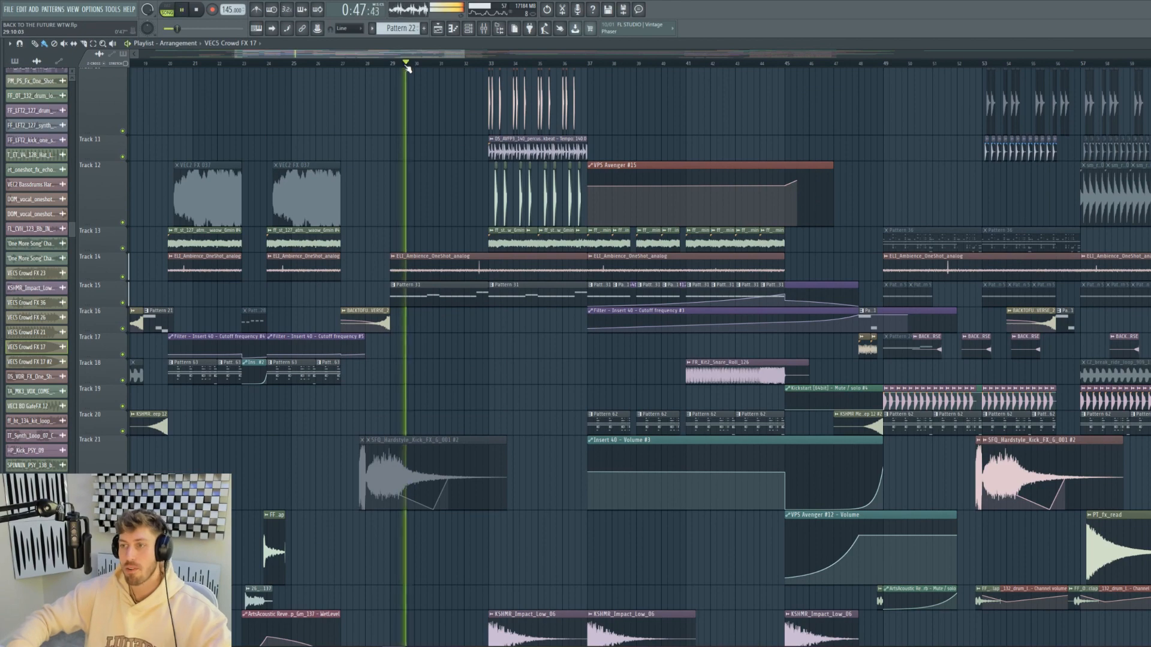
Listen on into the section at bar 33, following its impact, crowd and vocal layers, and stop playback.
scroll(520, 340, down, 3)
scroll(514, 329, down, 8)
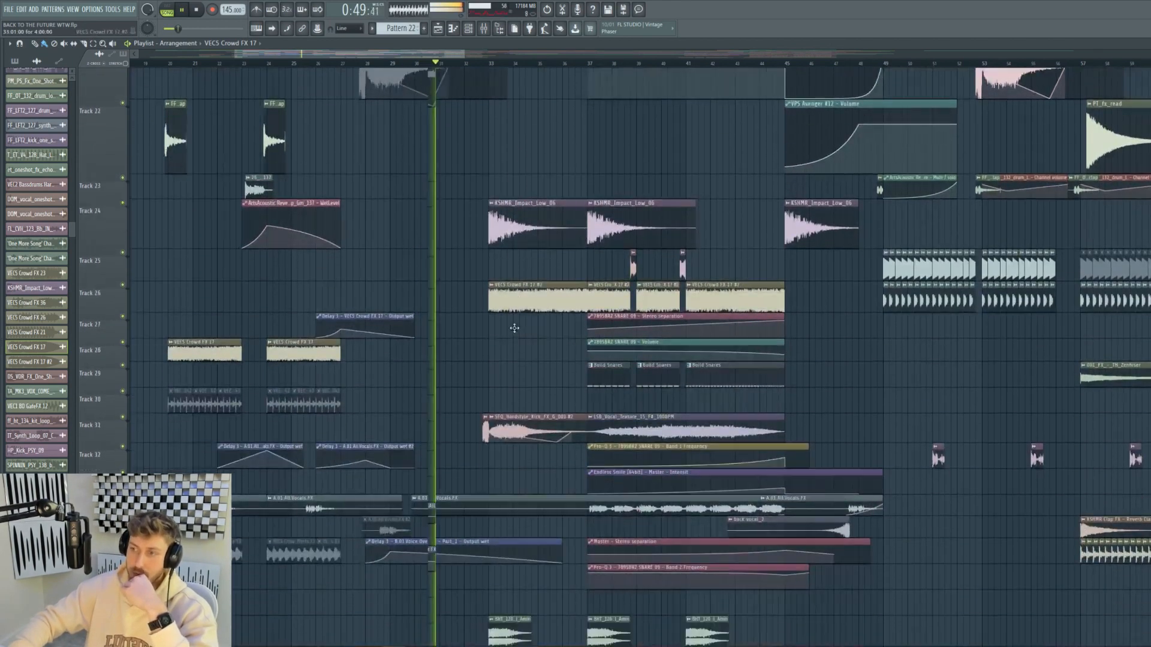
scroll(514, 329, up, 5)
drag(259, 54, 316, 53)
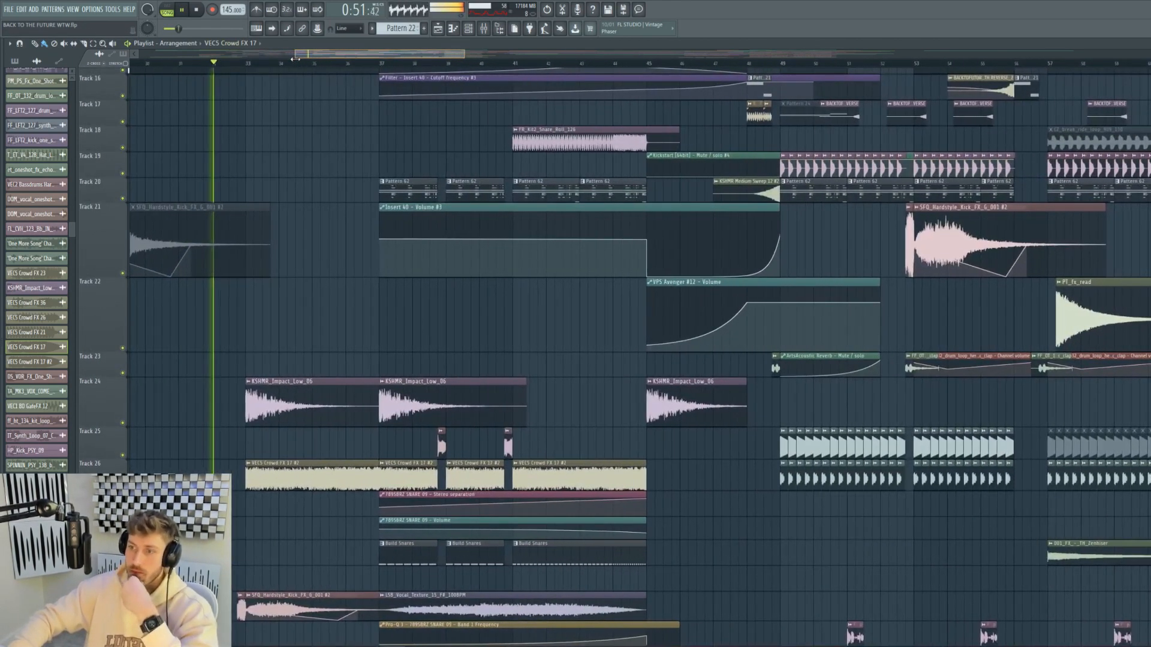
drag(465, 54, 427, 54)
scroll(301, 270, down, 12)
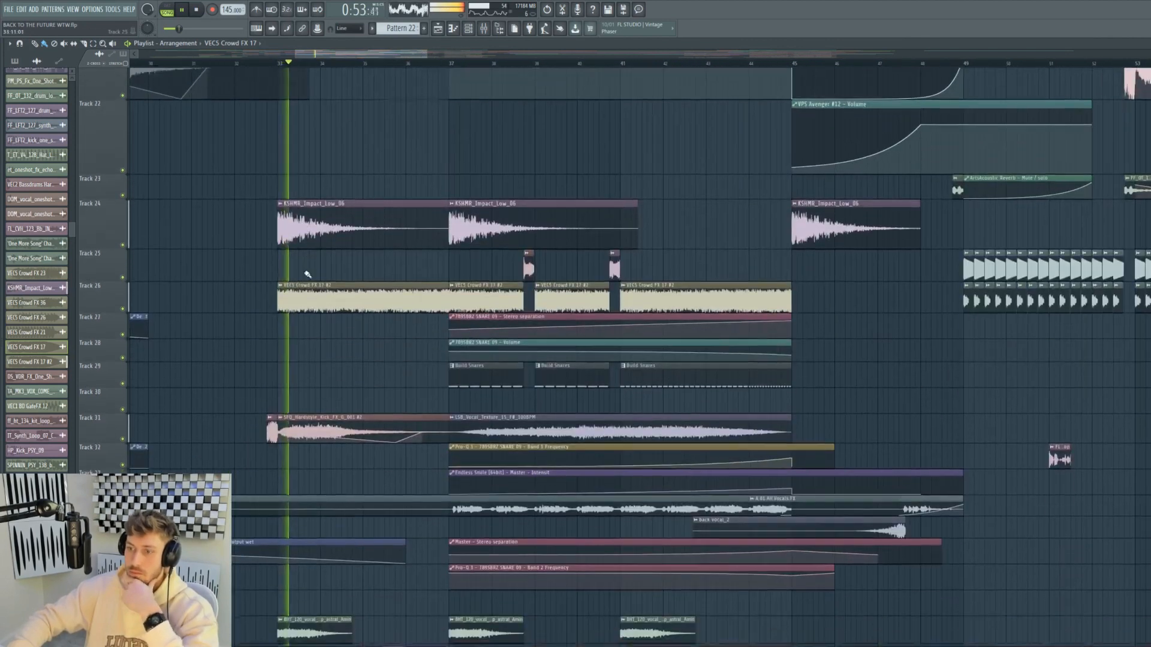
key(space)
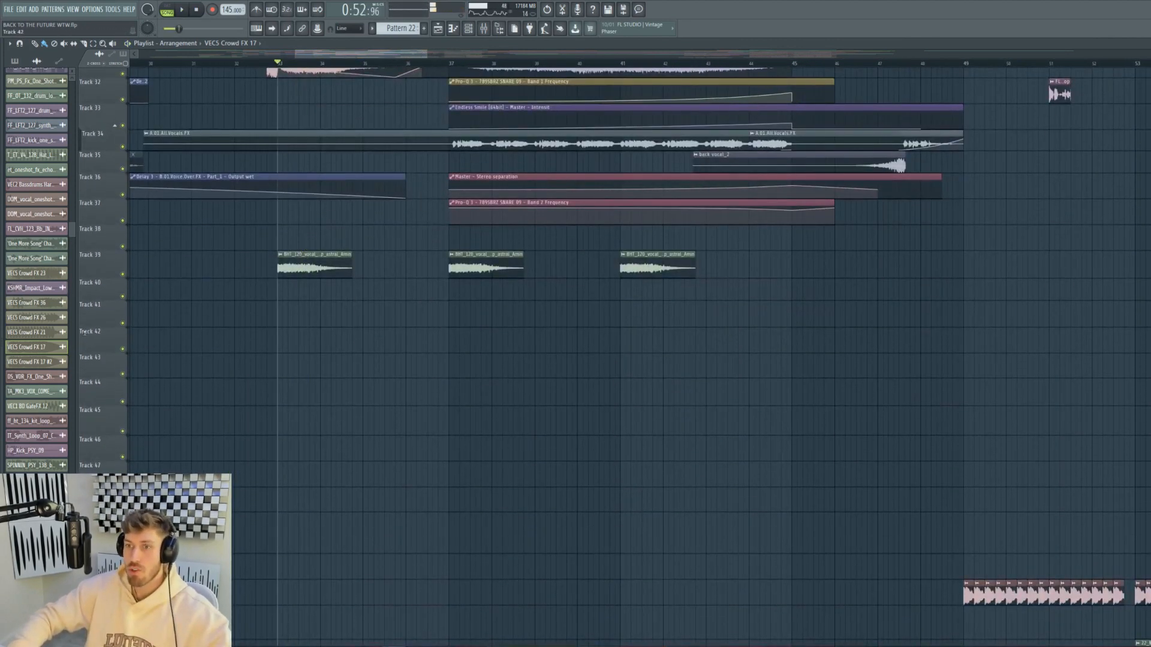
key(space)
Solo the percussion loop on track 11, audition it from bar 33, and stop playback.
scroll(244, 385, up, 6)
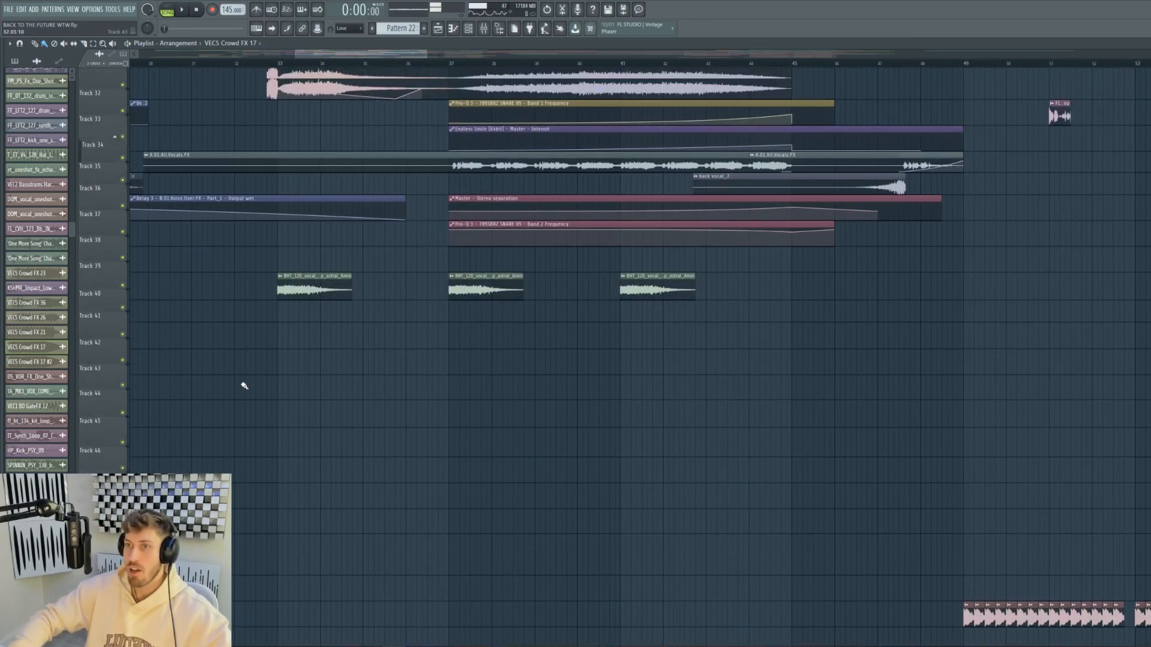
scroll(244, 385, up, 10)
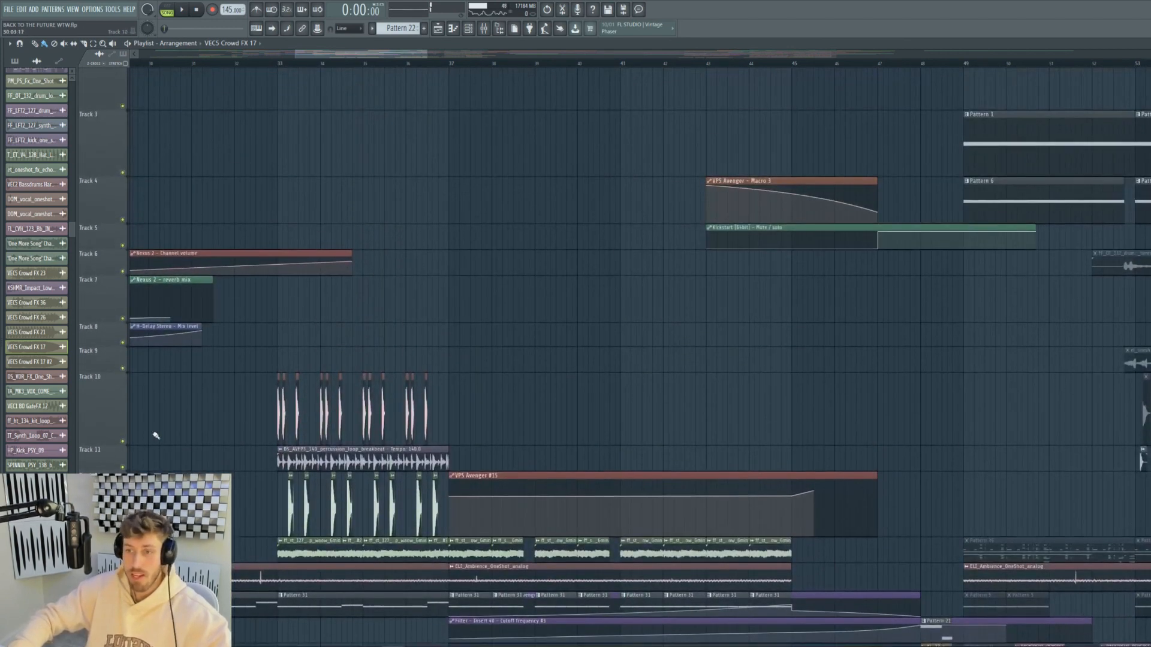
click(124, 469)
key(space)
scroll(390, 224, down, 4)
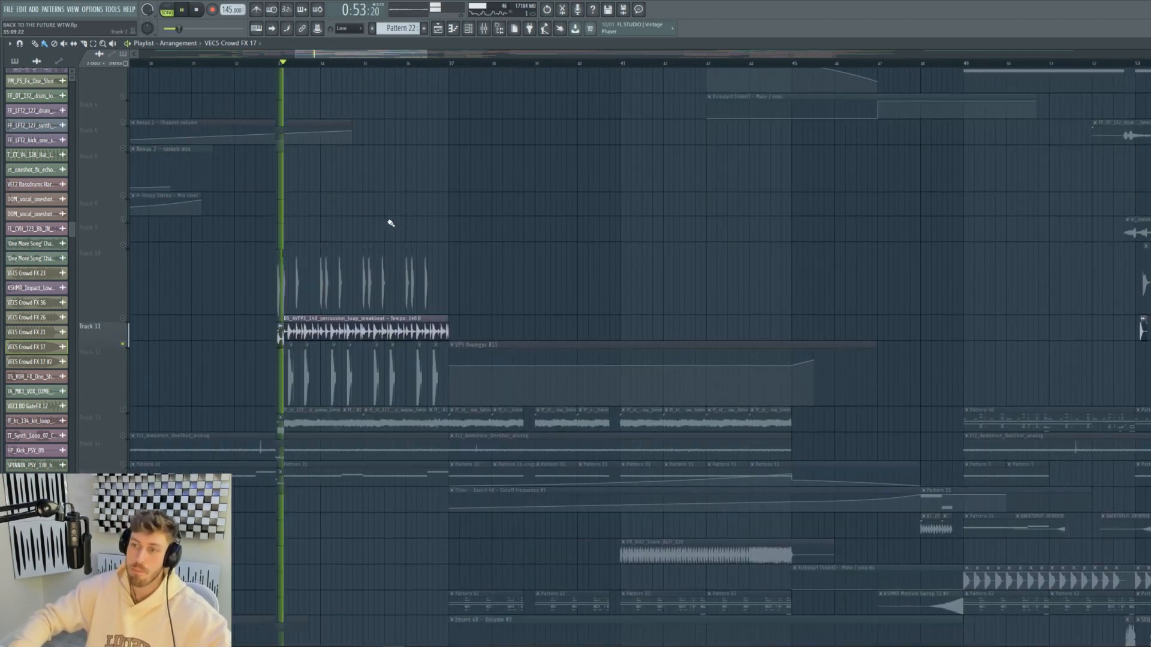
drag(428, 56, 368, 58)
key(space)
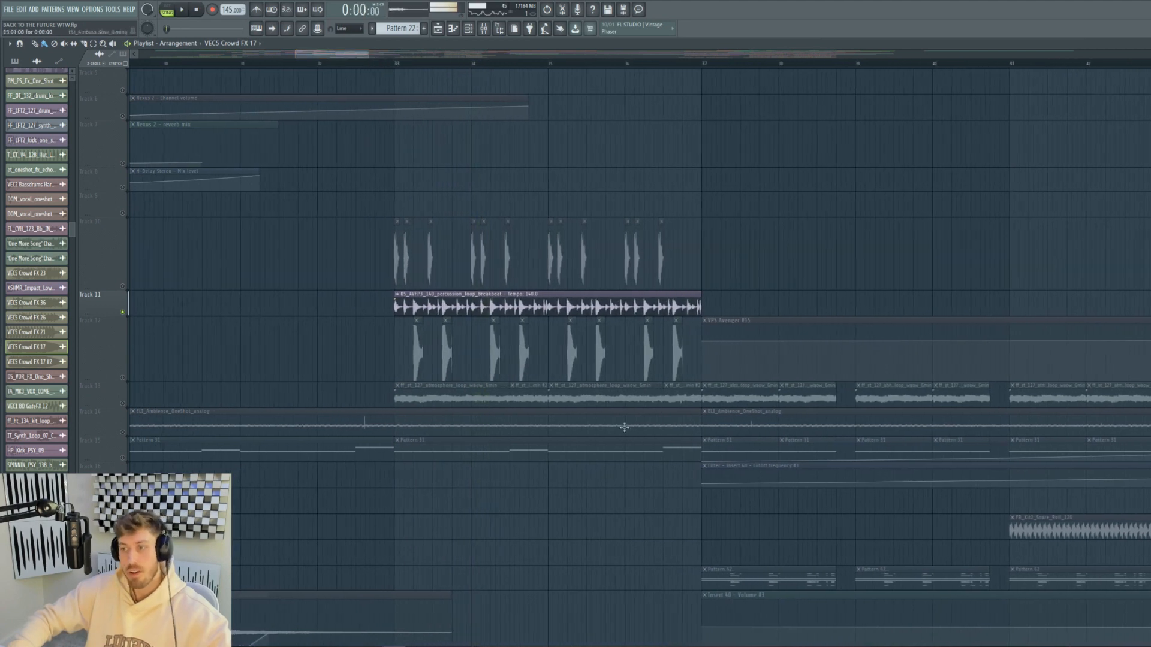
Audition the track 12 hits and the track 11 percussion loop from bar 33, separately and together.
right_click(122, 380)
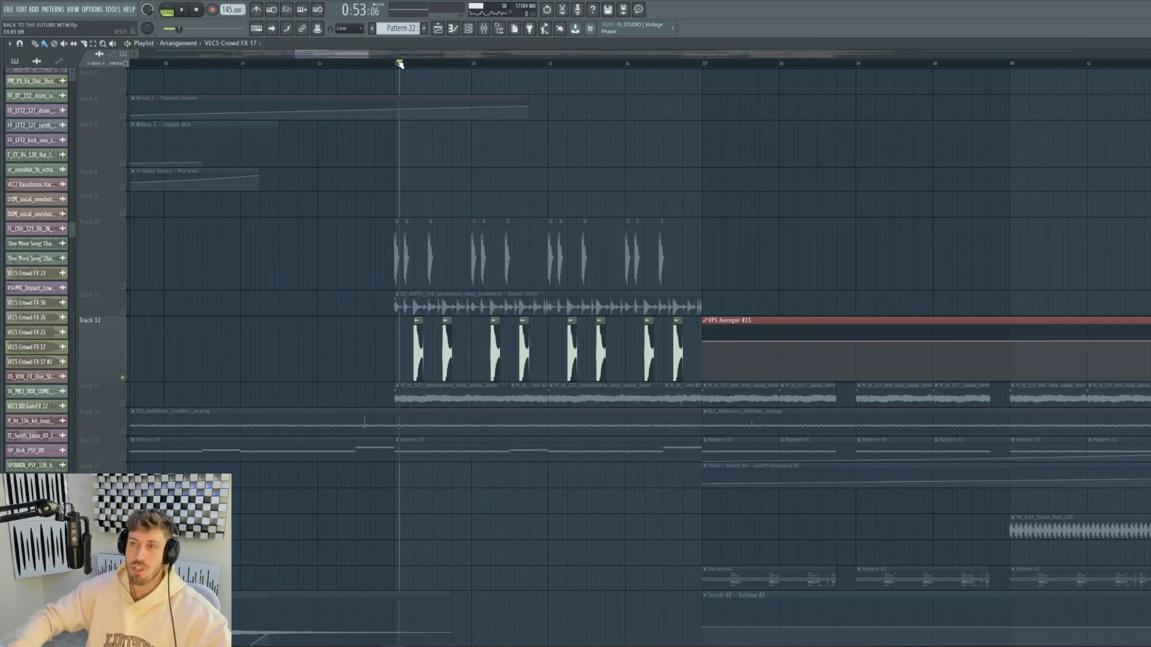
right_click(123, 312)
key(space)
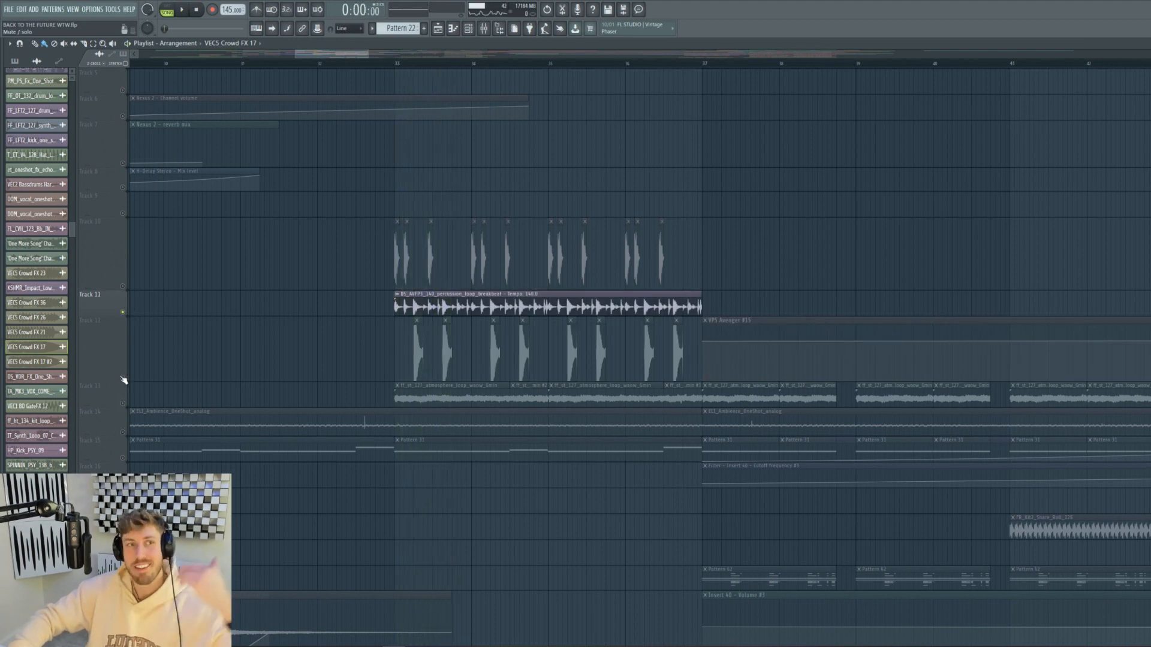
click(124, 379)
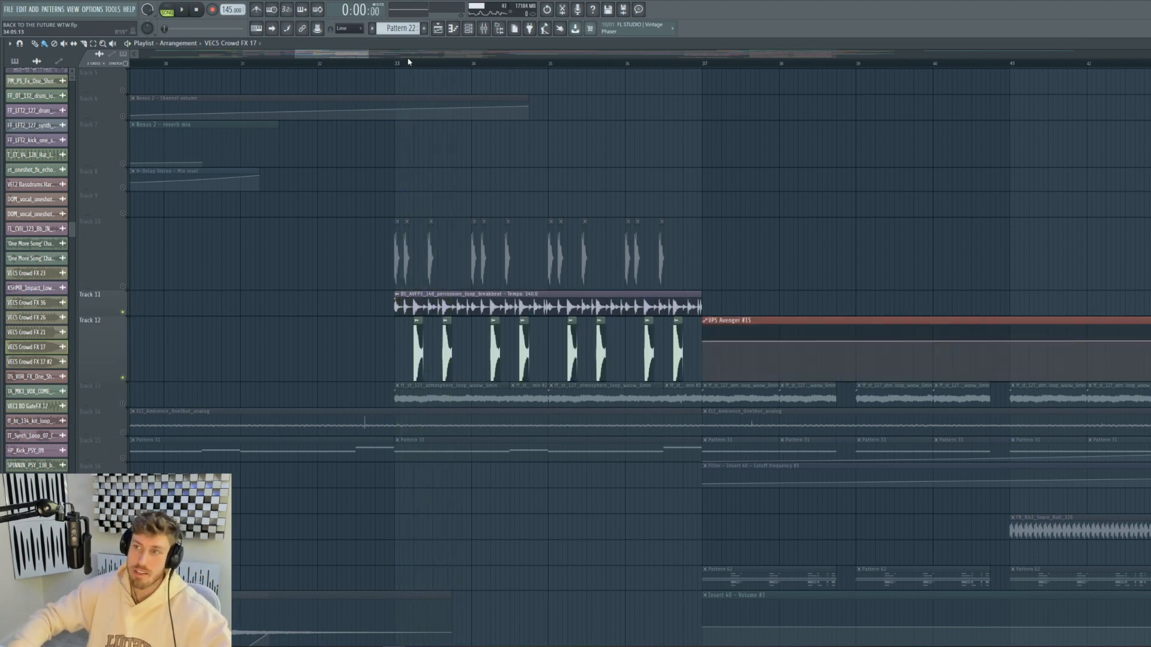
key(space)
click(123, 312)
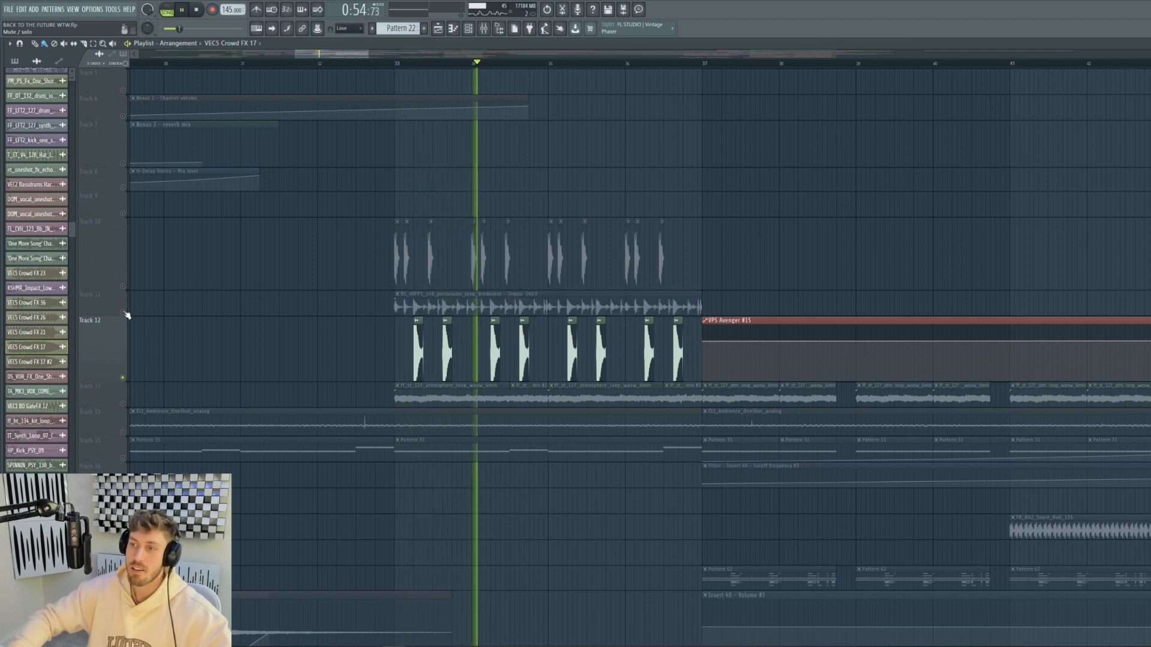
key(space)
Add the track 10 hits to track 12, bring back the track 11 loop, and audition the layers from bar 33.
click(124, 287)
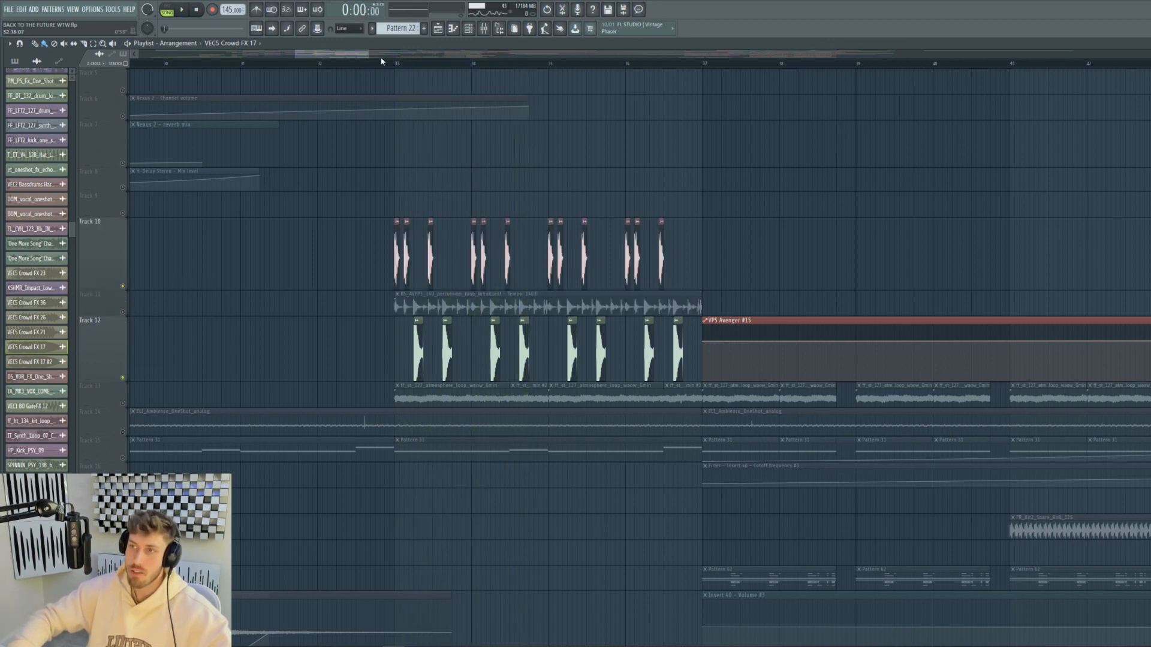
key(space)
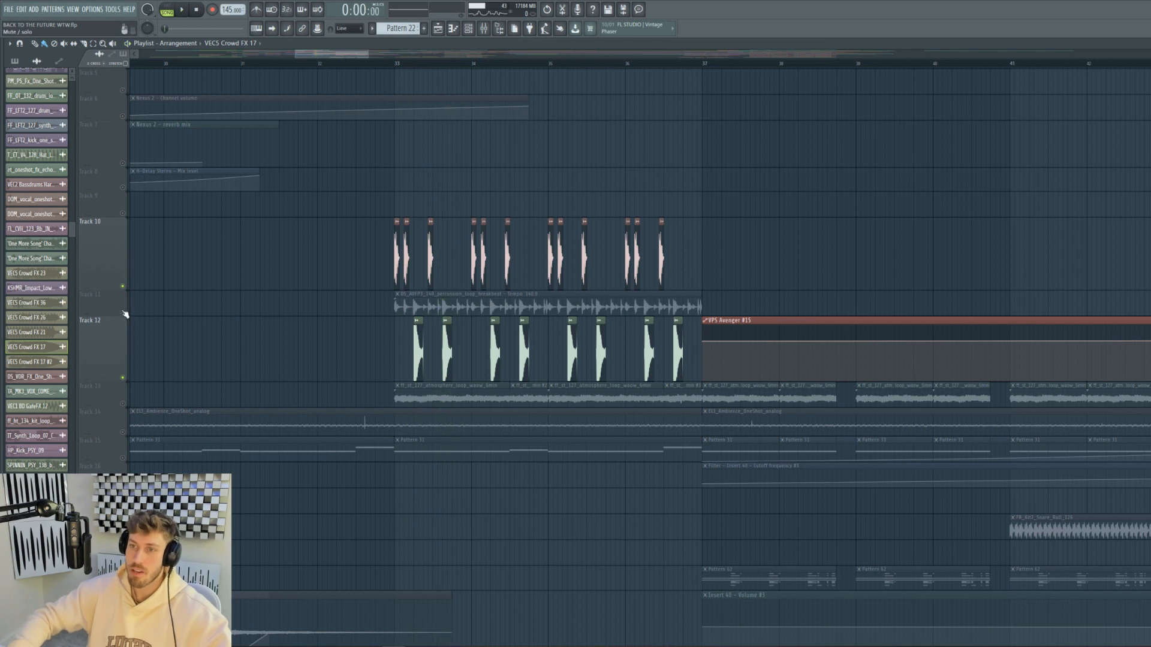
click(124, 313)
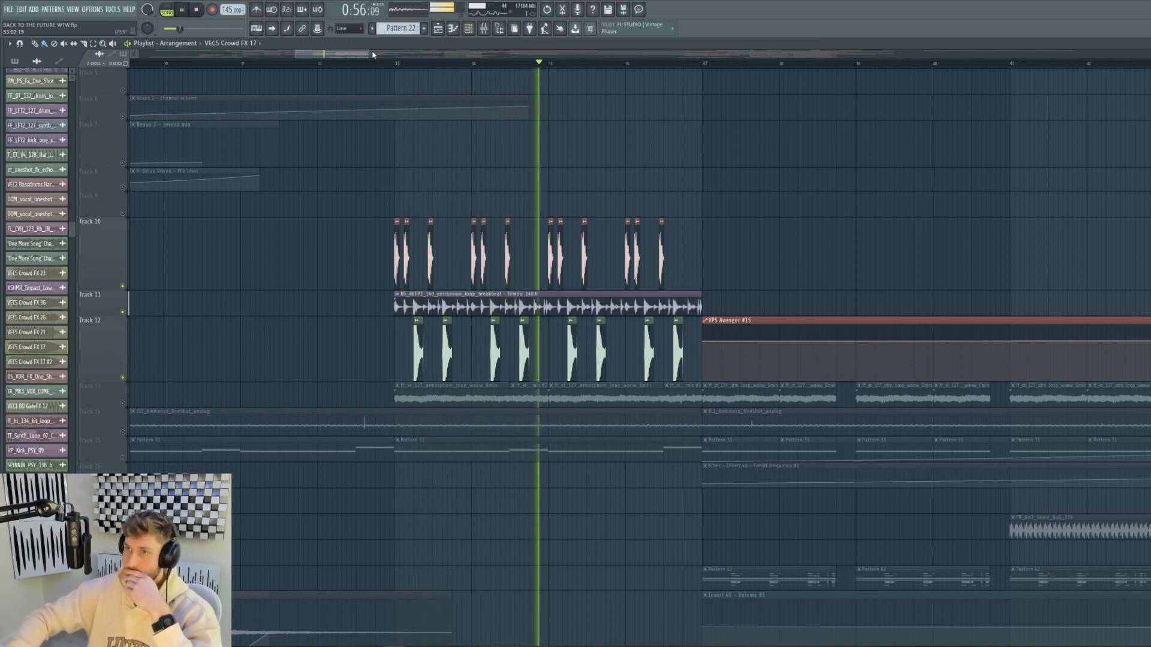
Enable the track 15 pattern, replay the combined layers from bar 33, stop playback, and restore all tracks.
scroll(209, 333, down, 5)
click(123, 458)
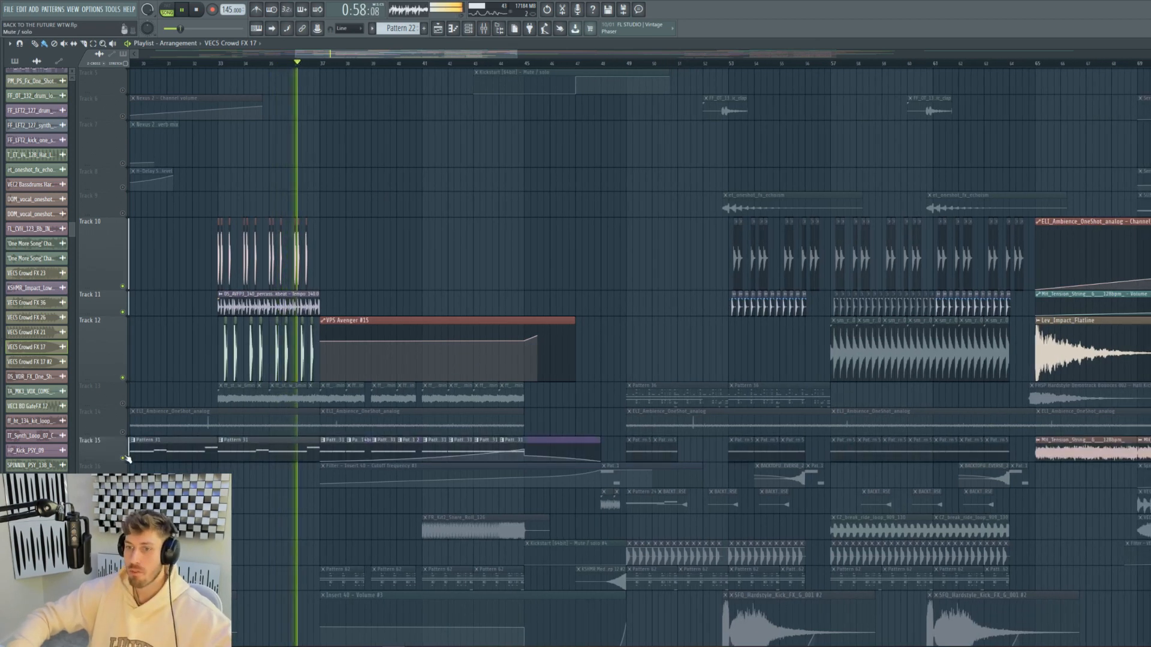
click(222, 65)
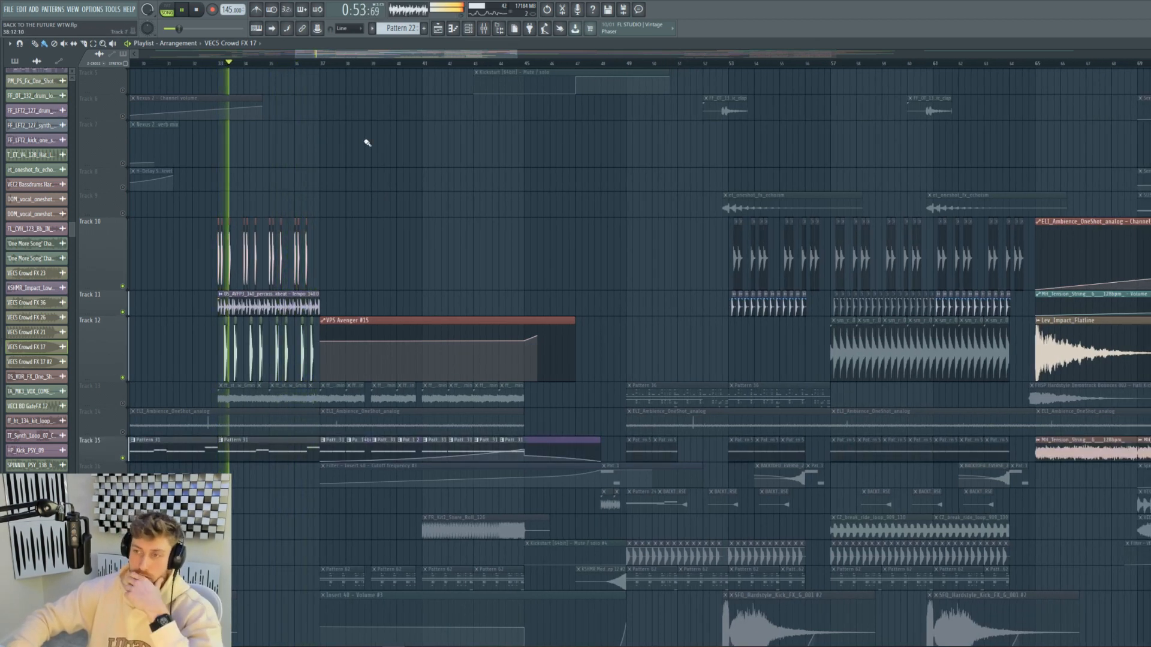
scroll(368, 143, down, 5)
key(space)
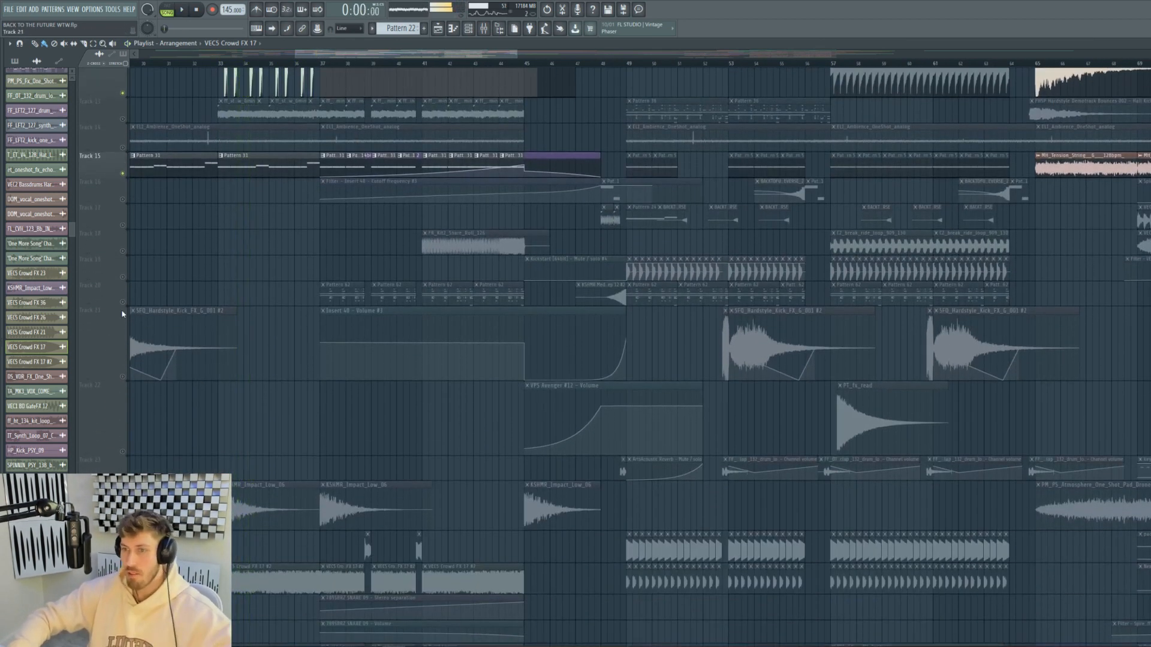
right_click(125, 302)
right_click(125, 303)
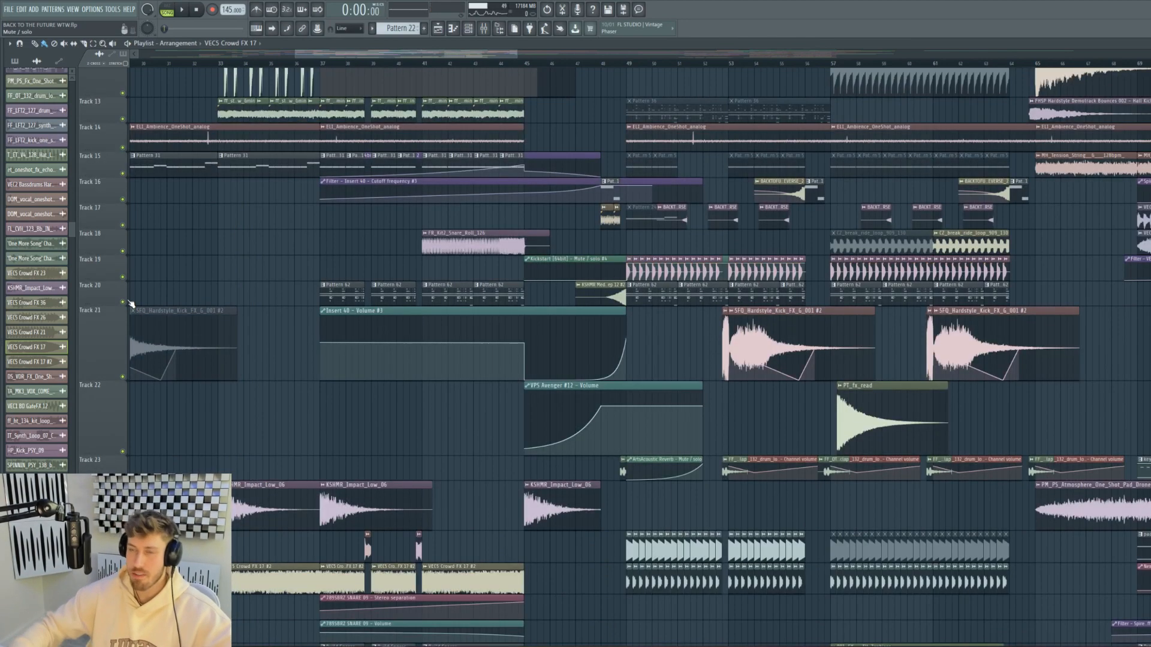
Audition the build-up around the FR_Kit2_Snare_Roll_126 clip from bar 41, and solo the Build Snares on track 29.
scroll(472, 461, up, 10)
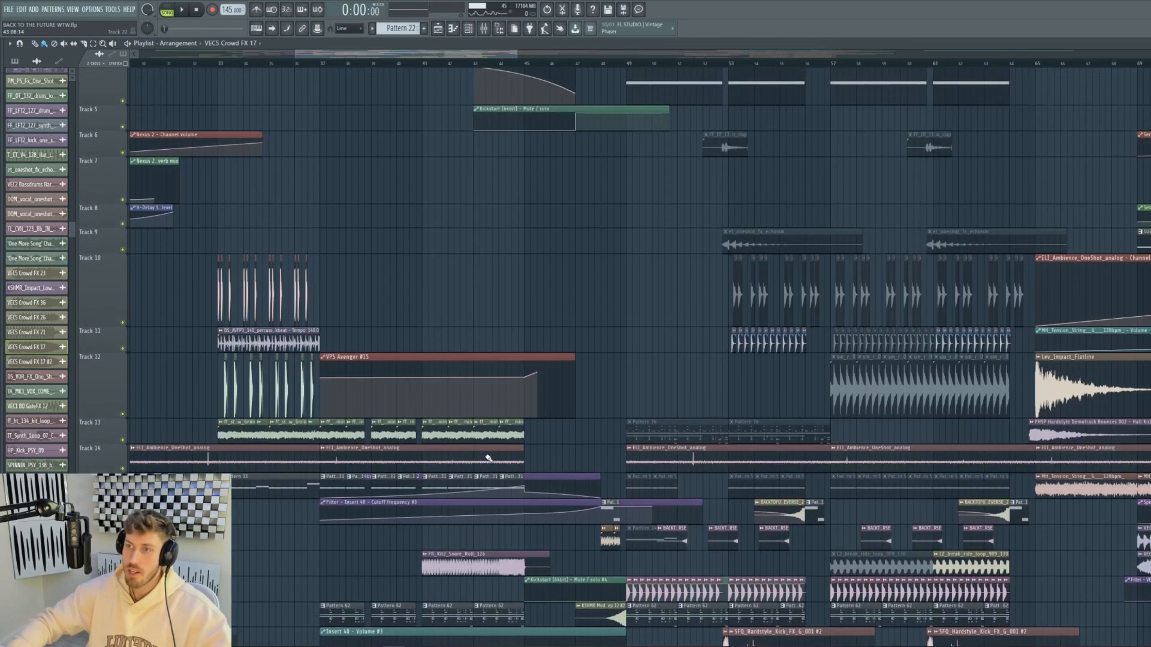
scroll(479, 384, down, 12)
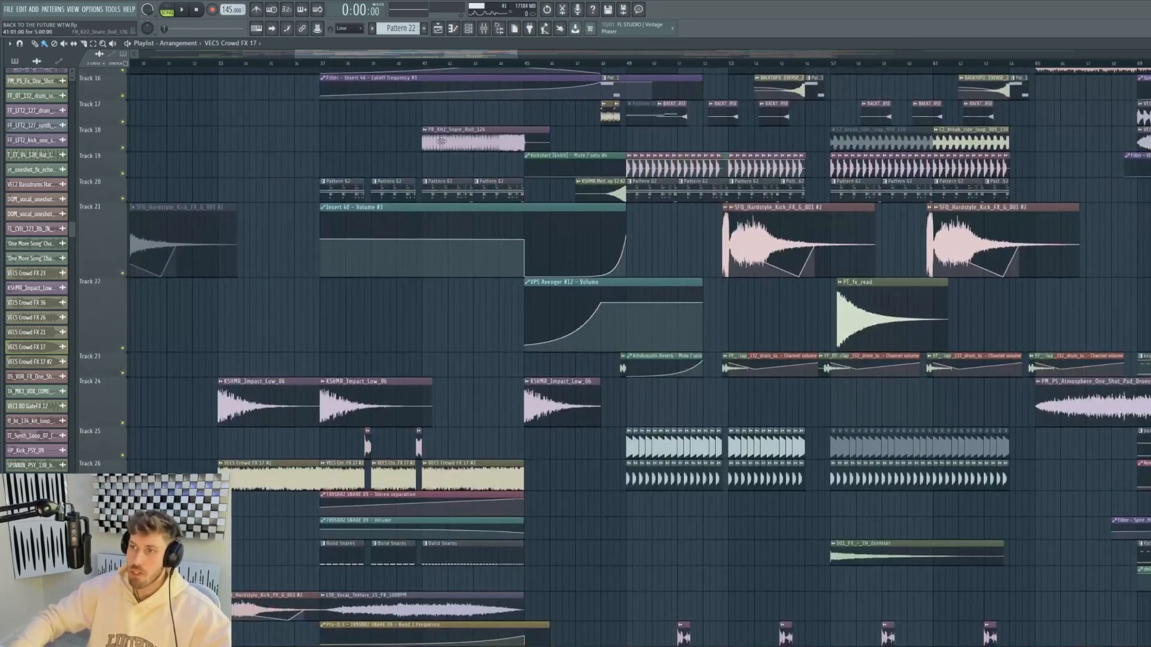
click(449, 138)
key(space)
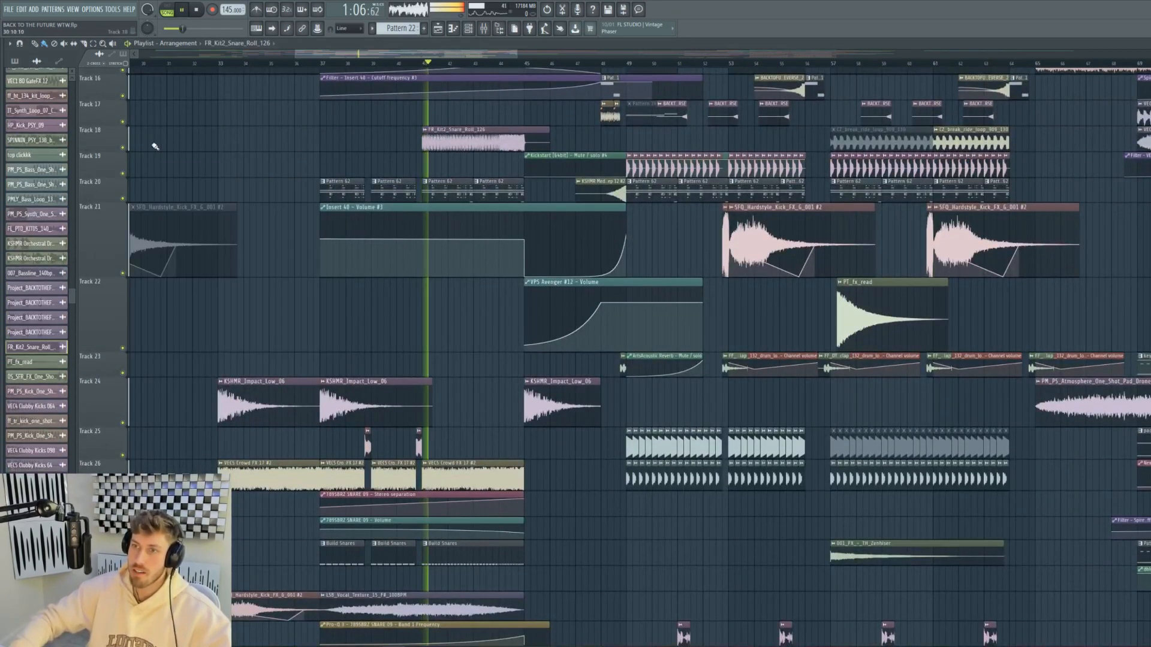
scroll(400, 205, down, 4)
scroll(401, 204, down, 1)
key(space)
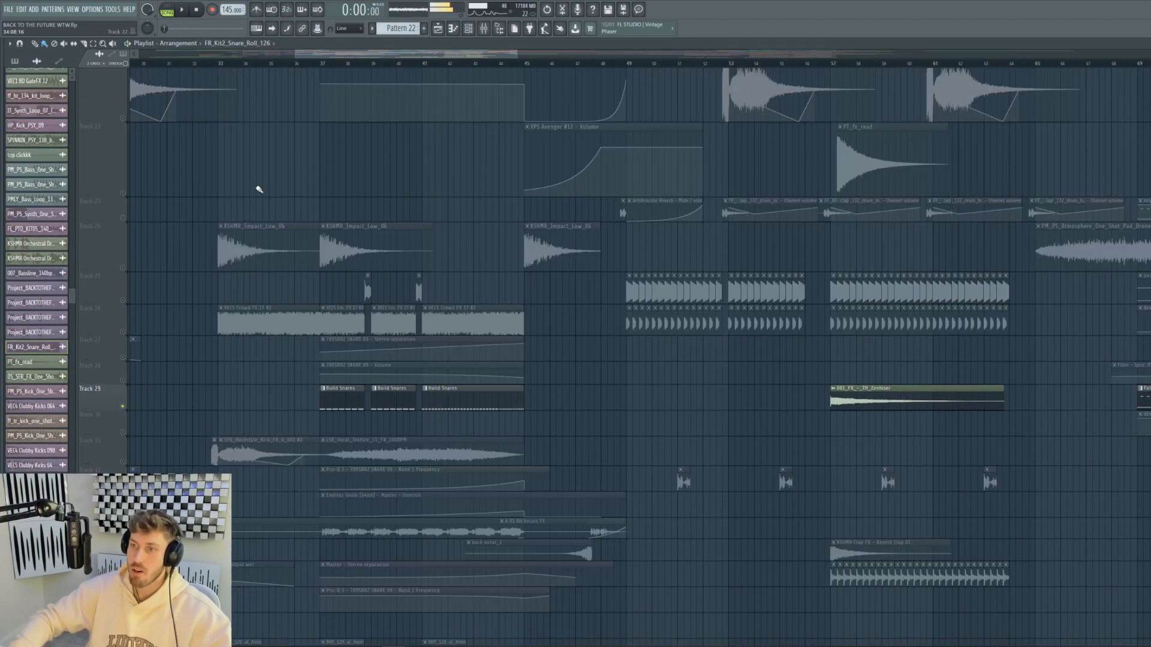
Audition the Build Snares from bar 37, with the snare roll on track 18 enabled for comparison.
click(325, 68)
key(space)
scroll(381, 275, up, 7)
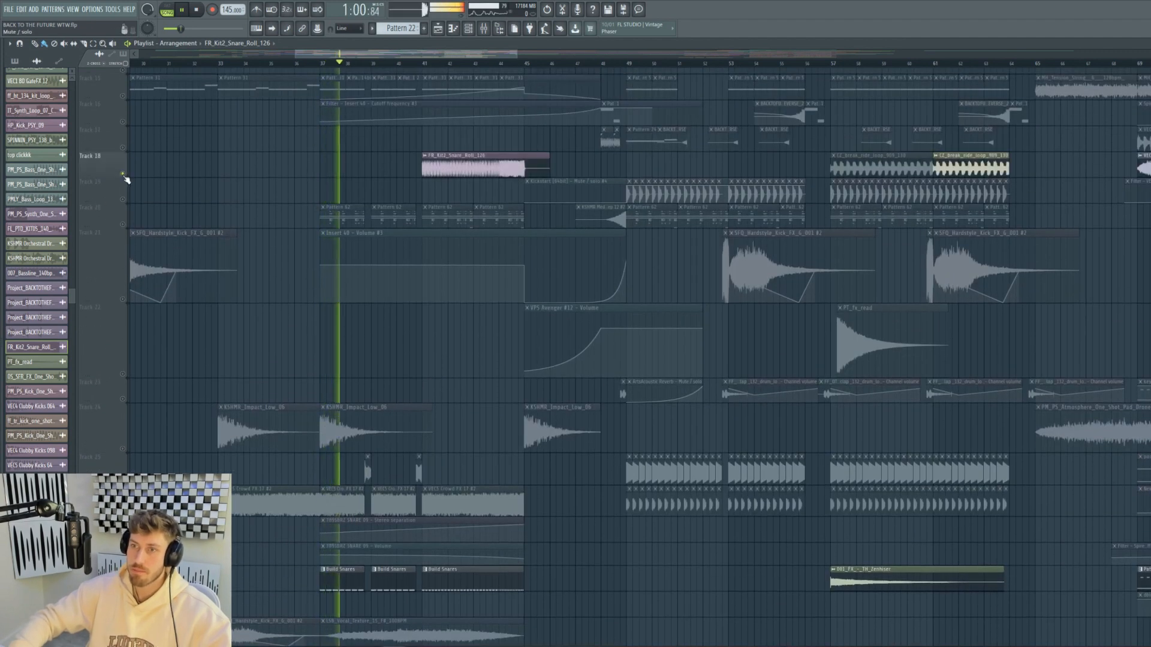
scroll(457, 305, down, 8)
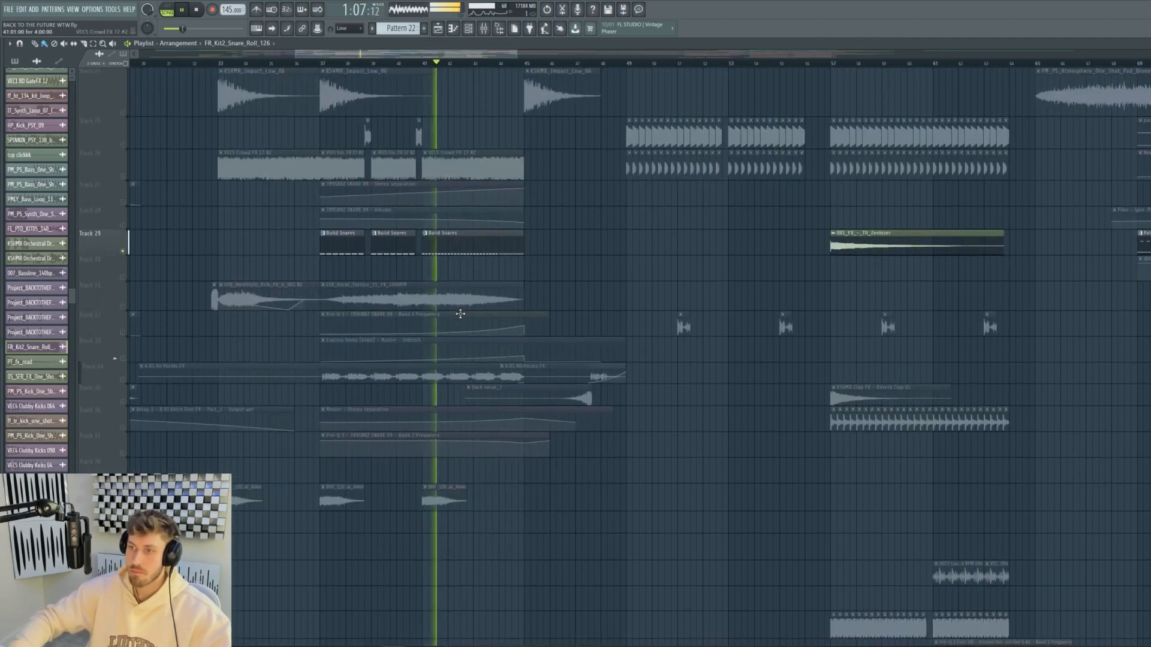
Enable the automation on tracks 27, 28, 32 and 33 while auditioning the Build Snares, and stop playback.
click(123, 226)
click(123, 202)
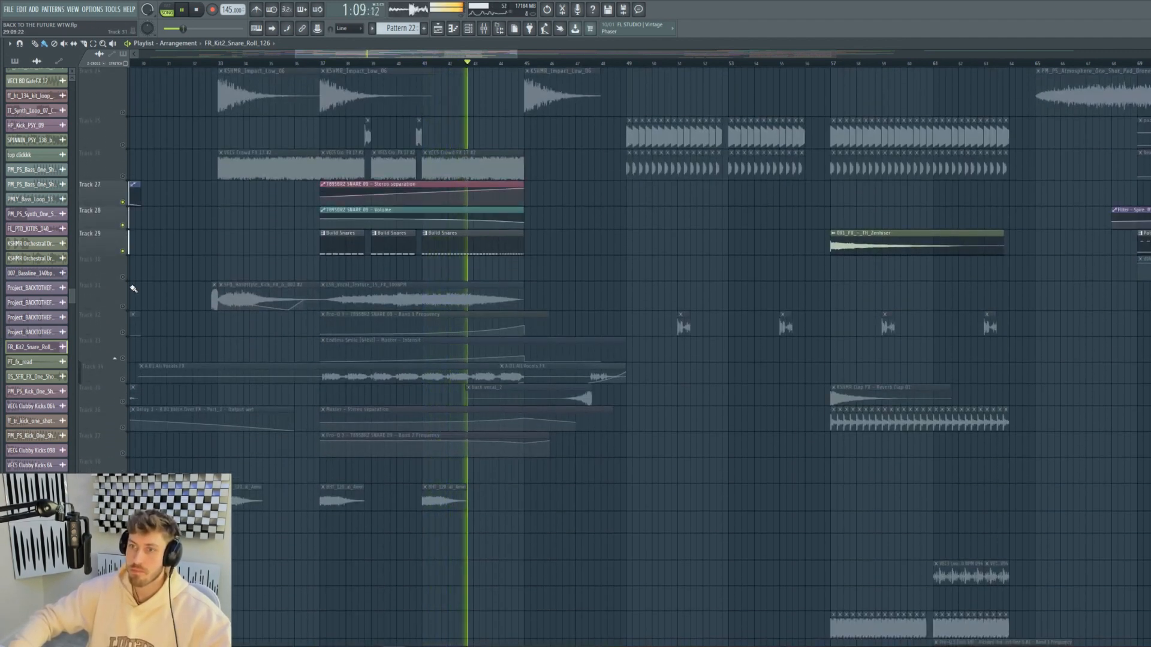
click(123, 332)
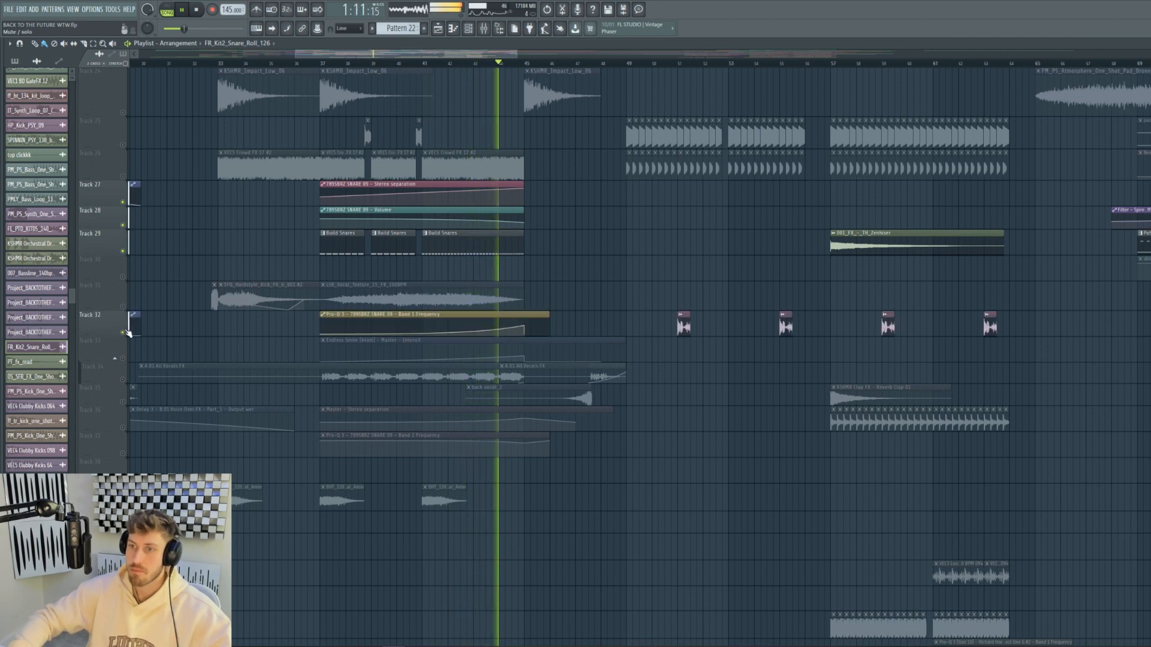
click(123, 359)
key(space)
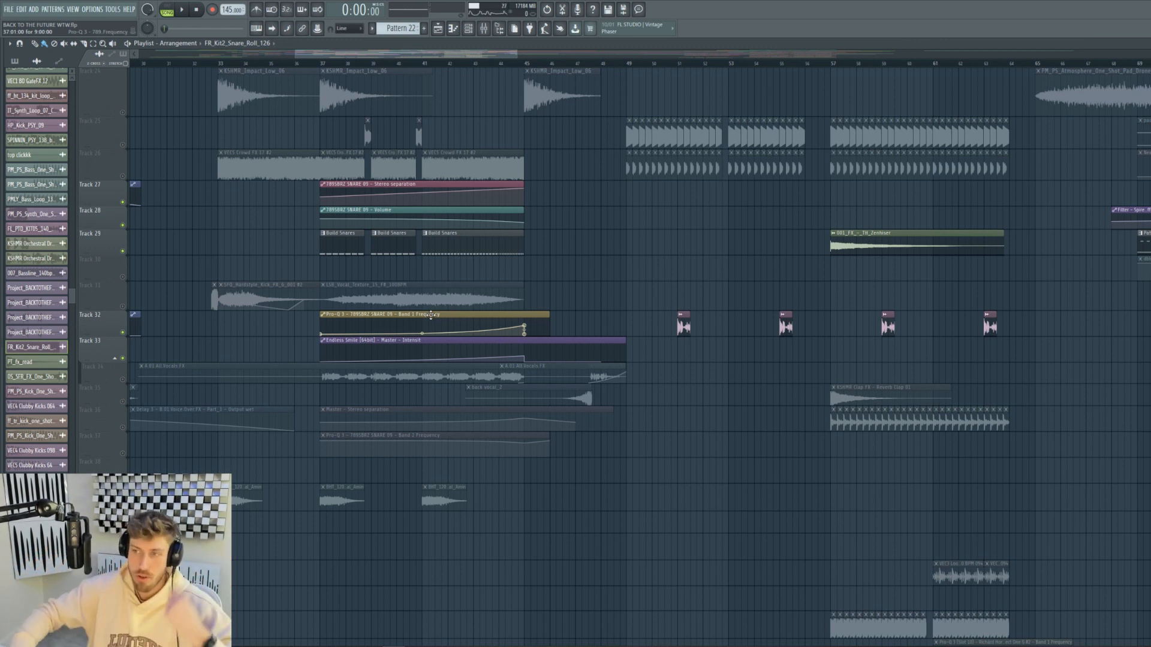
Solo the A.01.All Vocals.FX clips on track 34, audition them from bar 37, and move their boundary to bar 45.
right_click(122, 379)
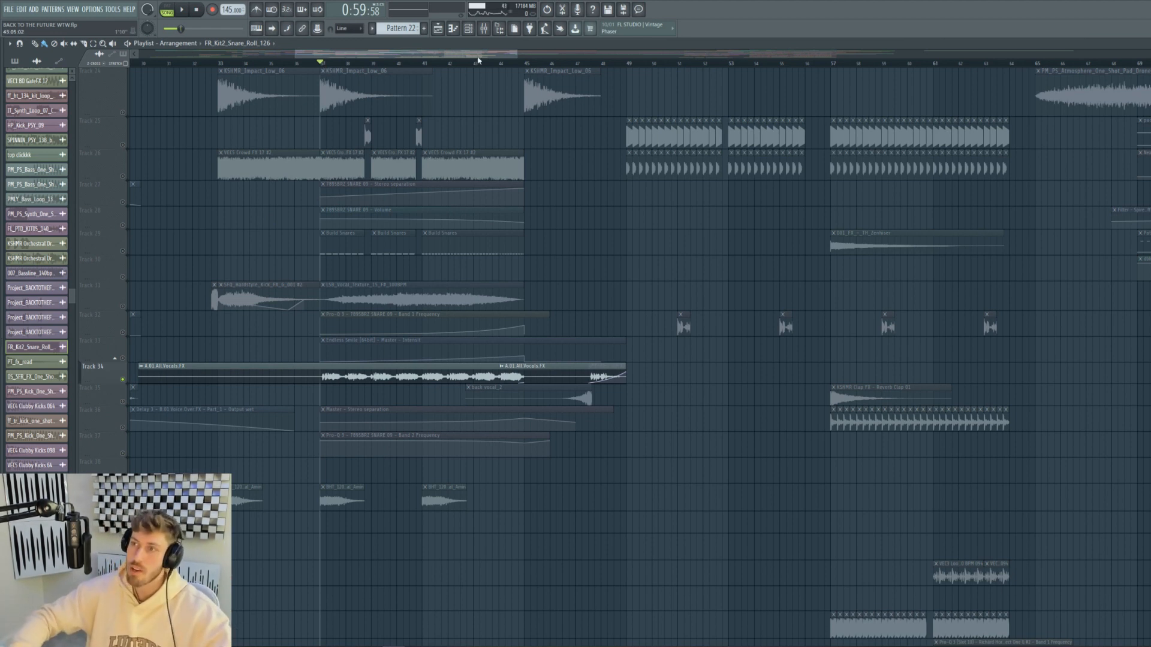
drag(516, 52, 479, 52)
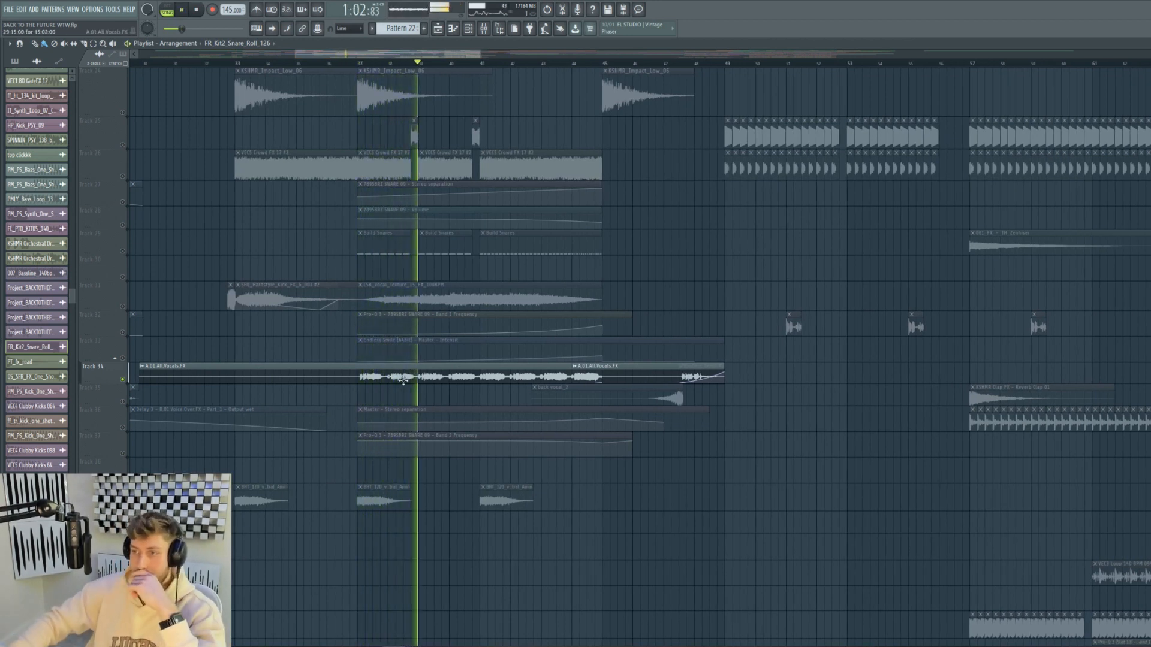
drag(482, 54, 560, 53)
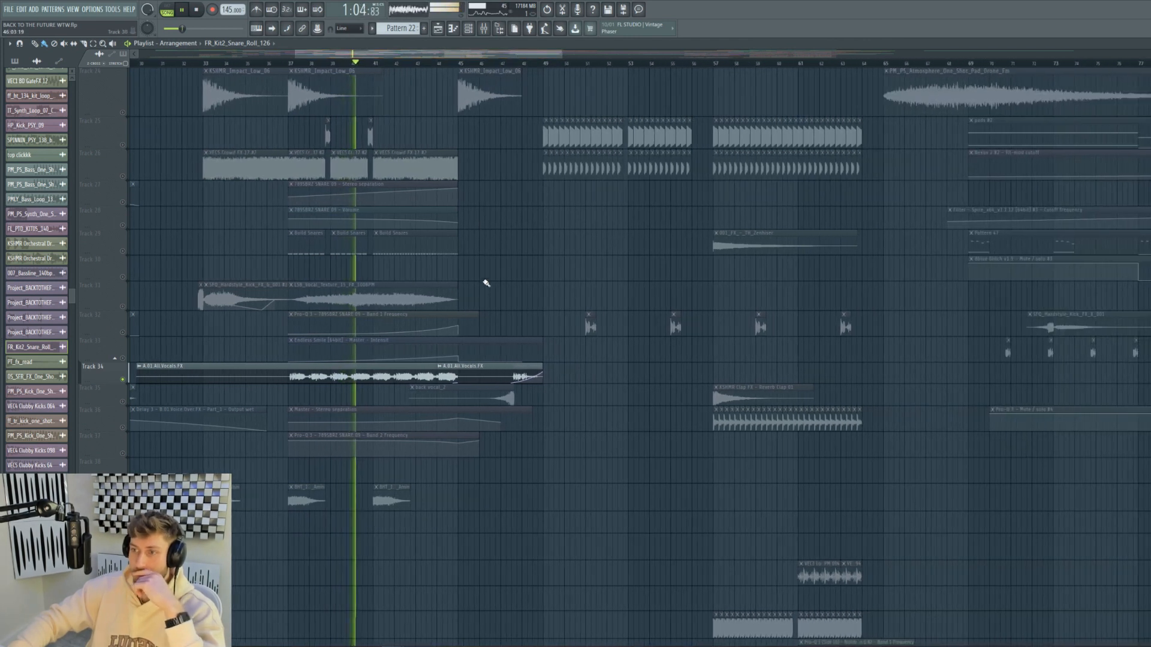
drag(441, 376, 455, 377)
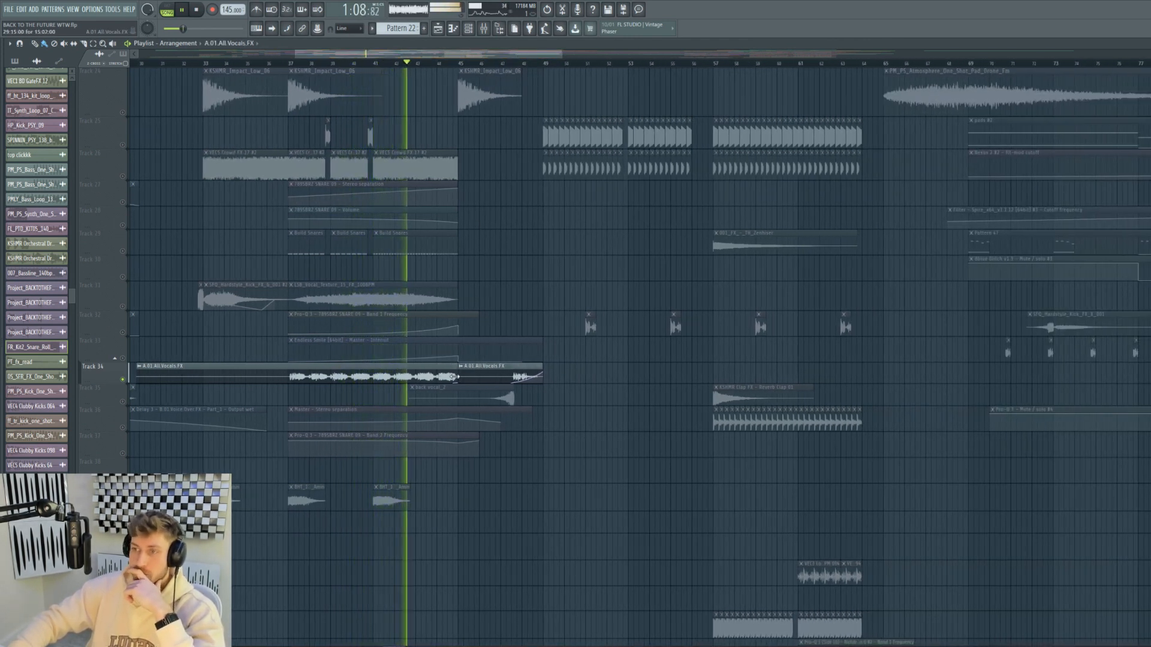
Add the back vocal_2 clip on track 35, audition both vocal layers, undo the last clip resize, and stop playback.
click(123, 401)
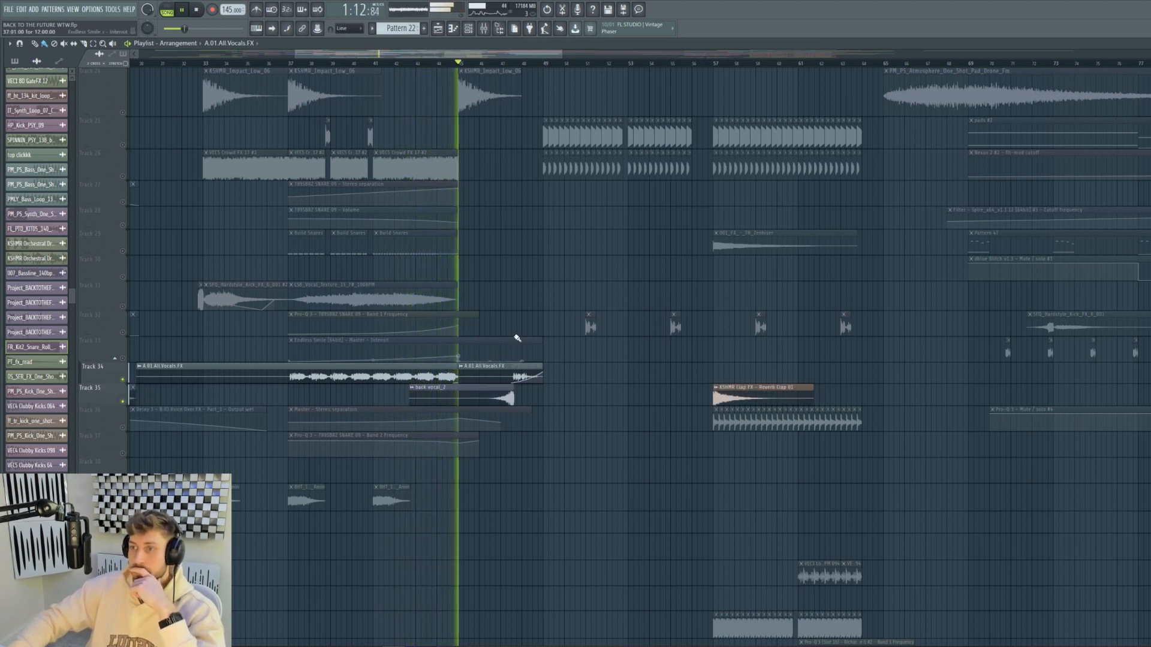
click(497, 63)
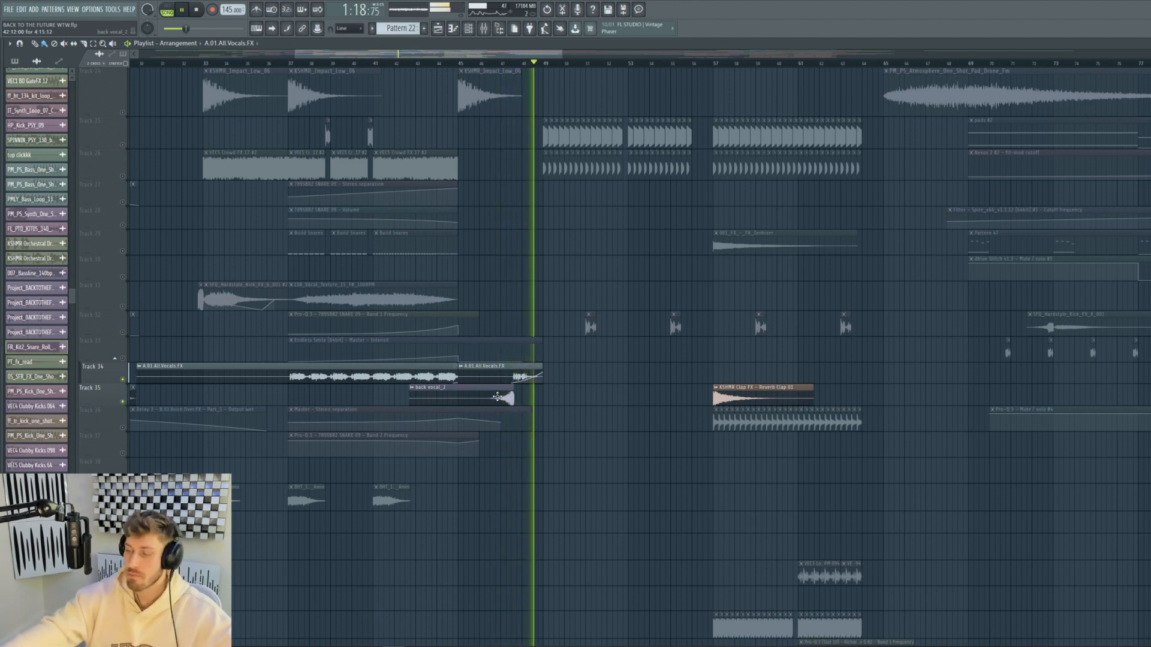
click(198, 10)
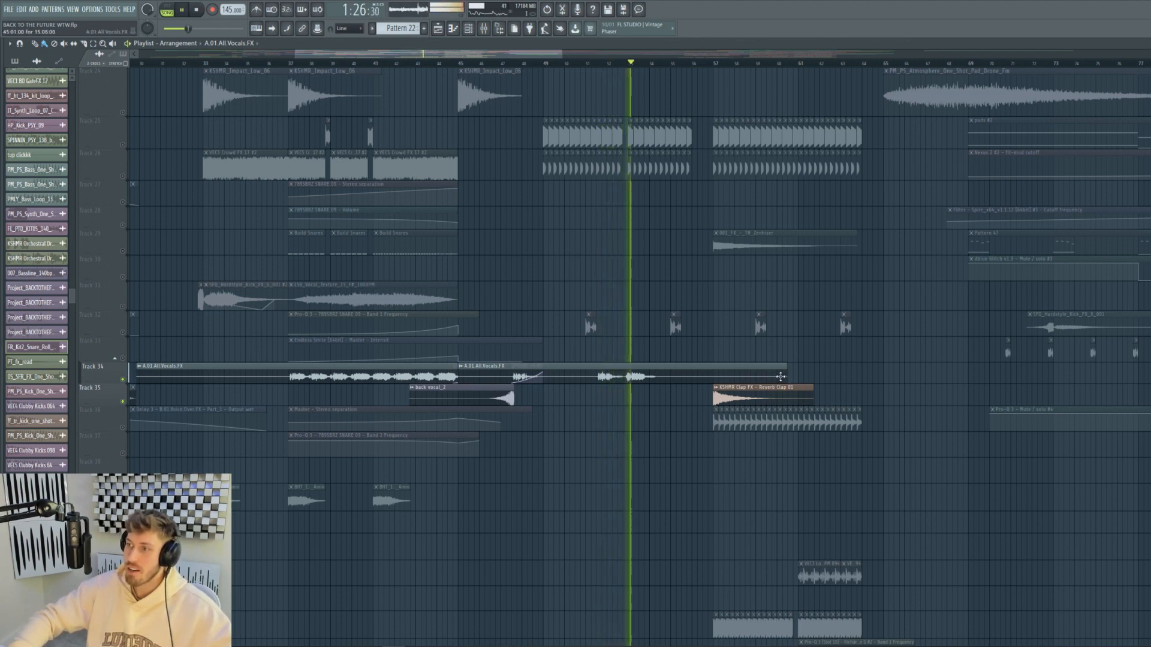
key(ctrl+z)
key(space)
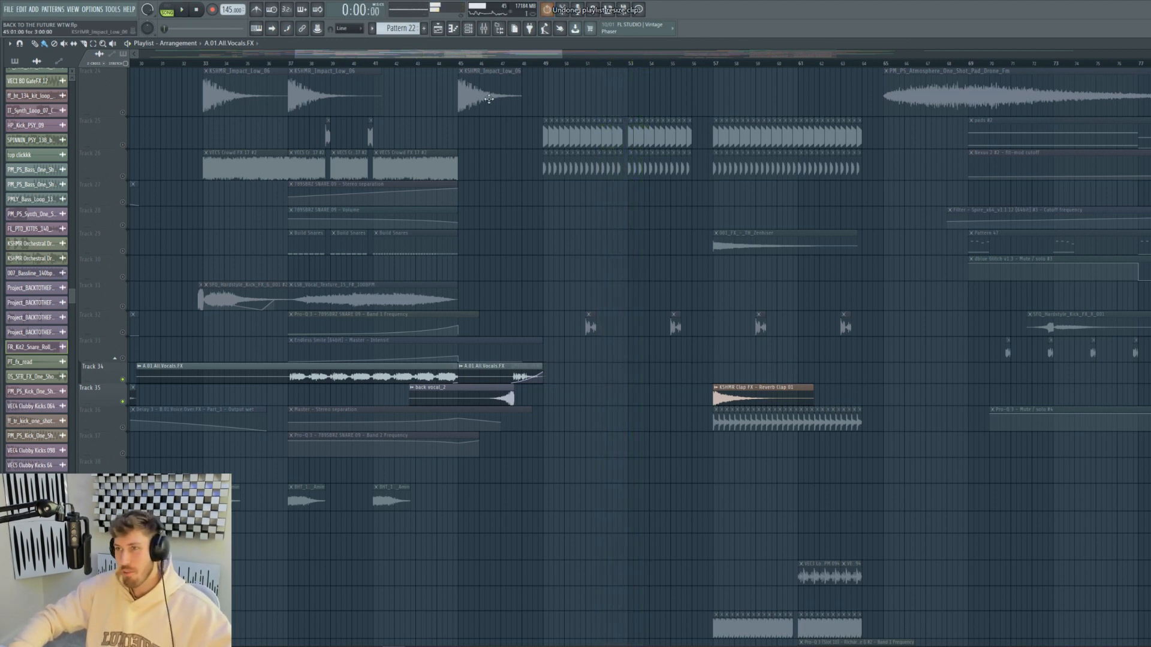
Restore all tracks and bring up the break section from bar 65 across the upper playlist tracks.
drag(561, 52, 896, 52)
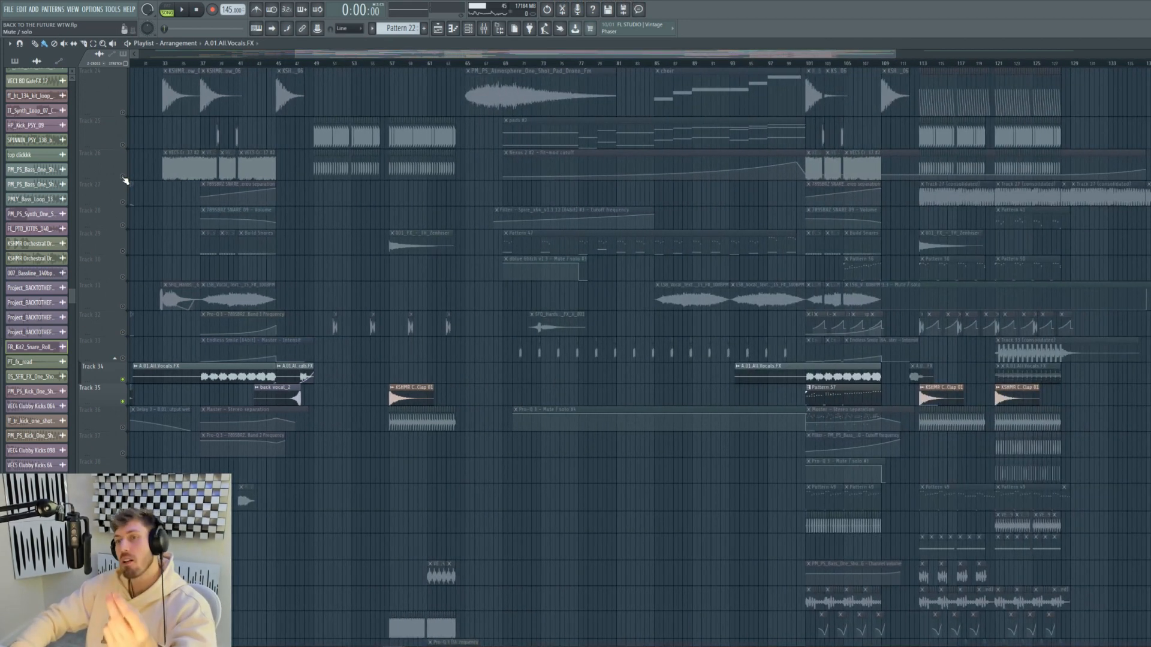
click(123, 178)
scroll(372, 493, up, 10)
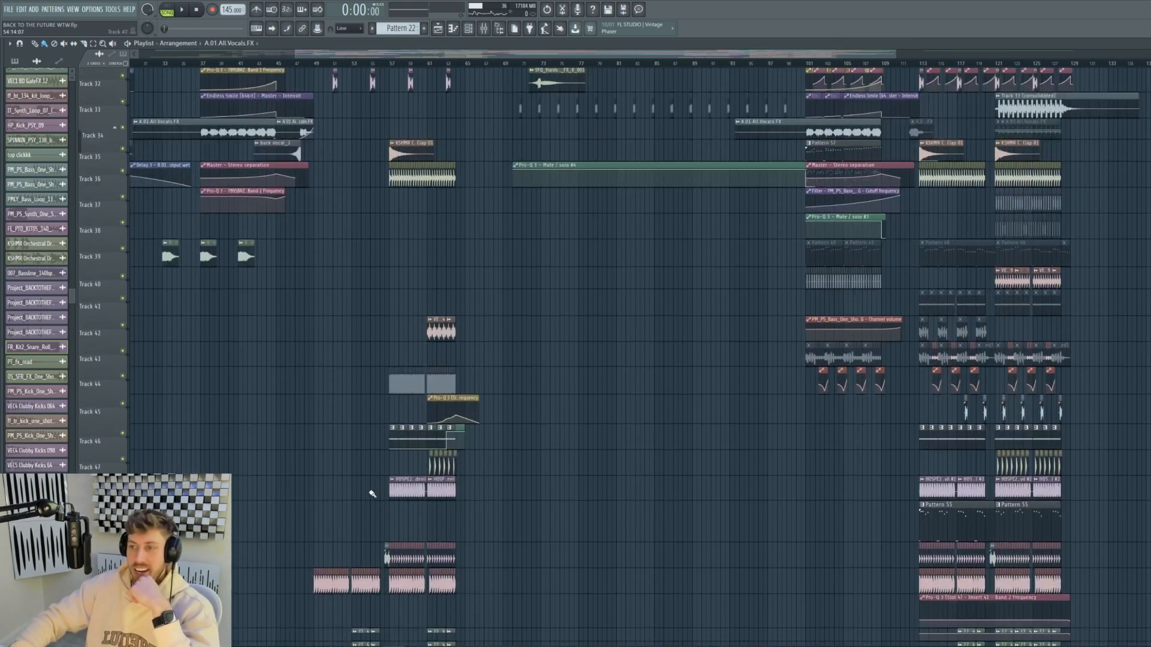
scroll(372, 493, up, 6)
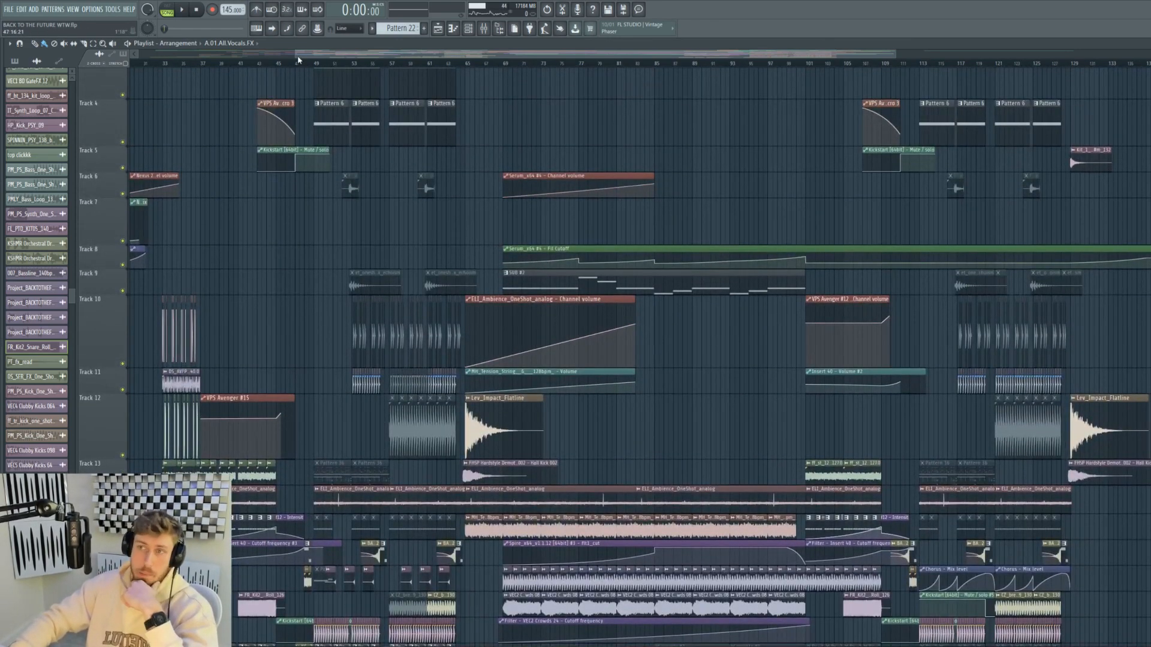
drag(298, 60, 787, 54)
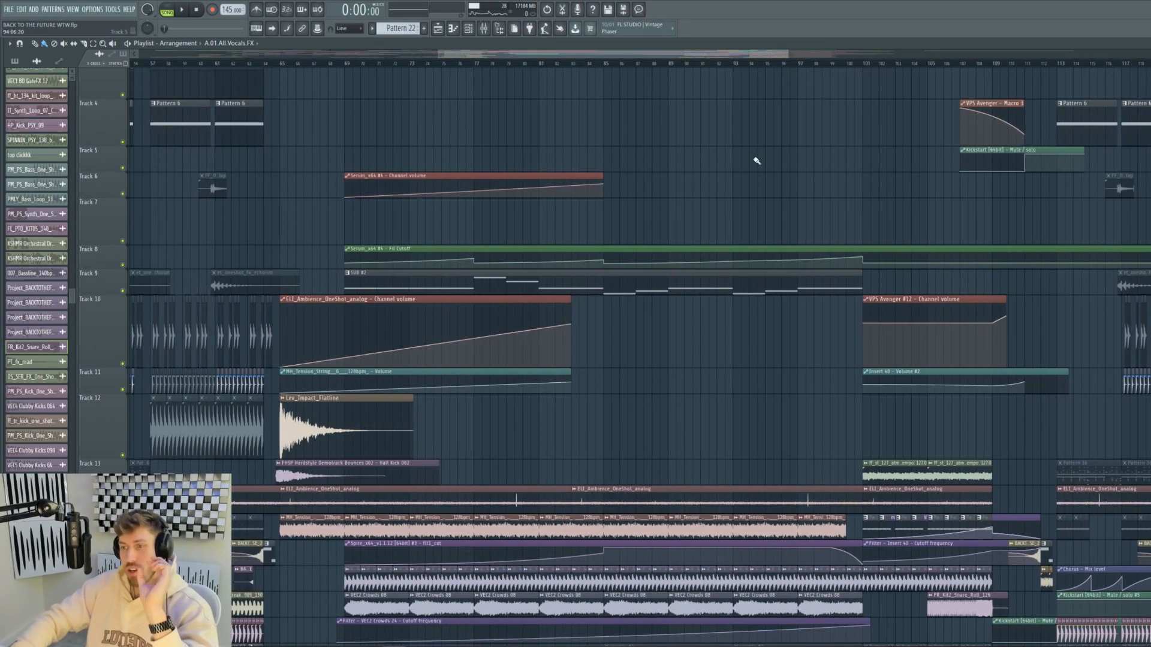
scroll(749, 174, down, 4)
scroll(745, 181, up, 2)
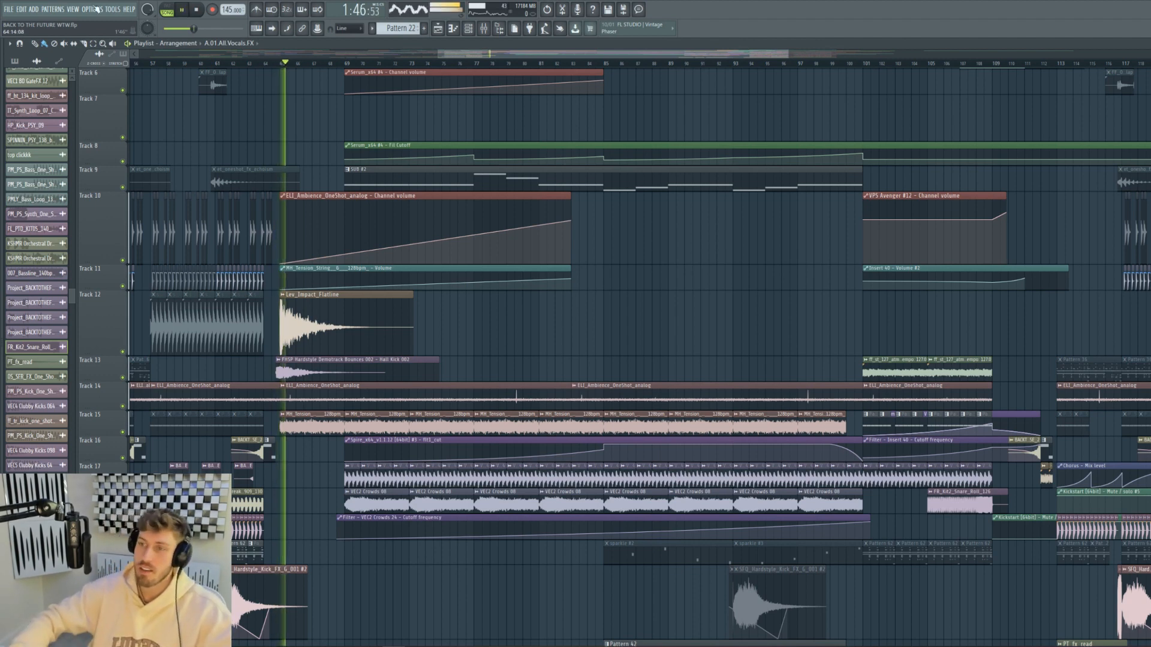
Audition the track 13 Hall Kick with the Lev_Impact_Flatline on track 12 from bar 65, and restore all tracks.
ctrl+click(124, 378)
key(space)
click(123, 352)
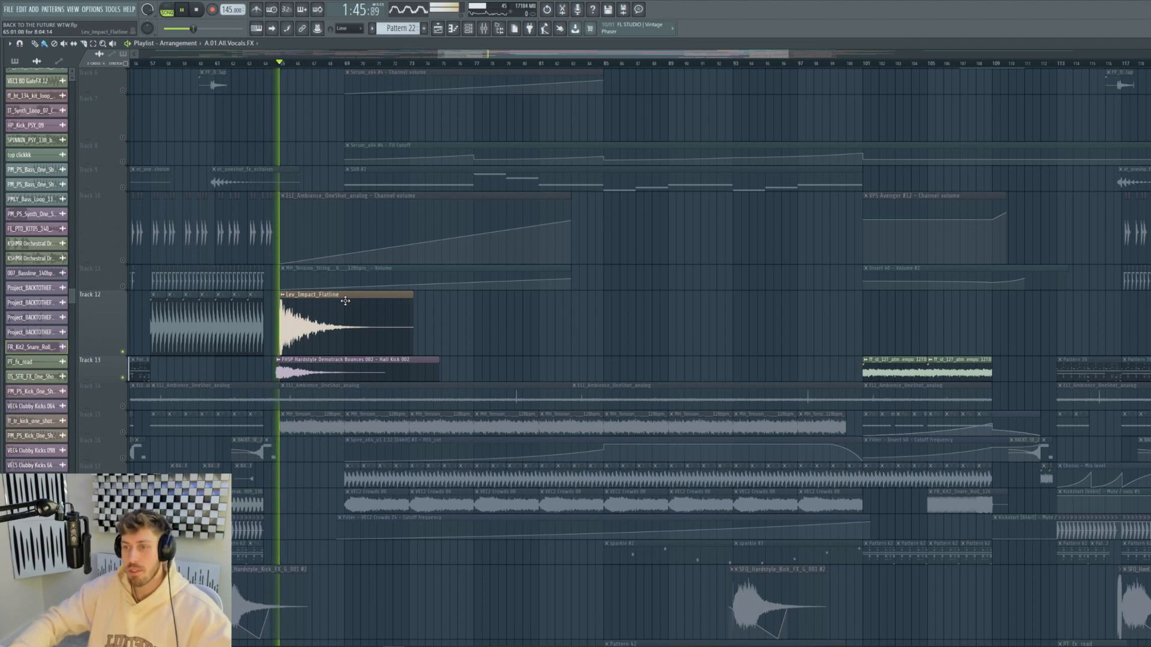
ctrl+click(125, 378)
Audition the full break, replay it from bar 69, and open the SFQ_Hardstyle_Kick_FX_X_001 sample settings.
scroll(465, 346, down, 10)
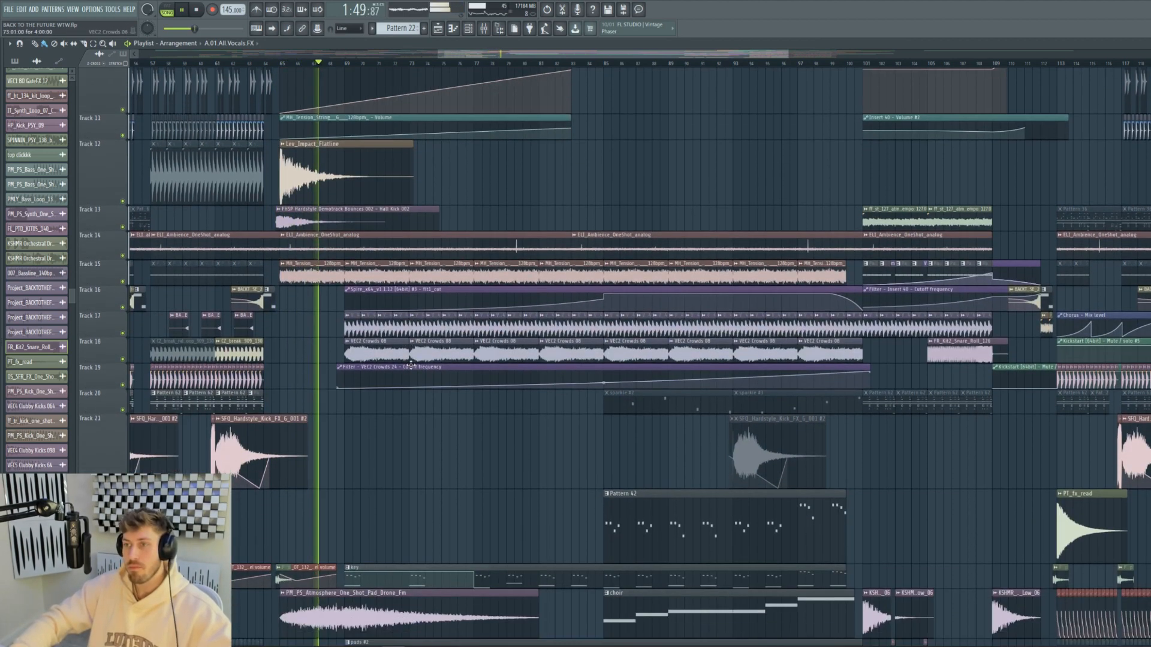
scroll(417, 362, down, 3)
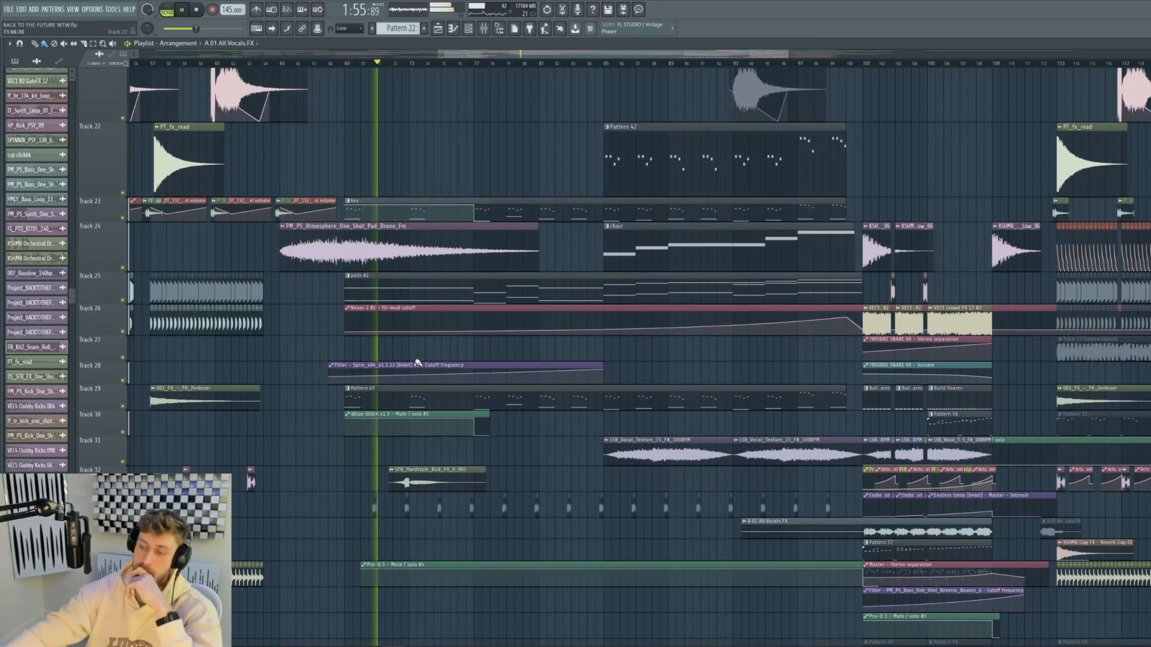
key(space)
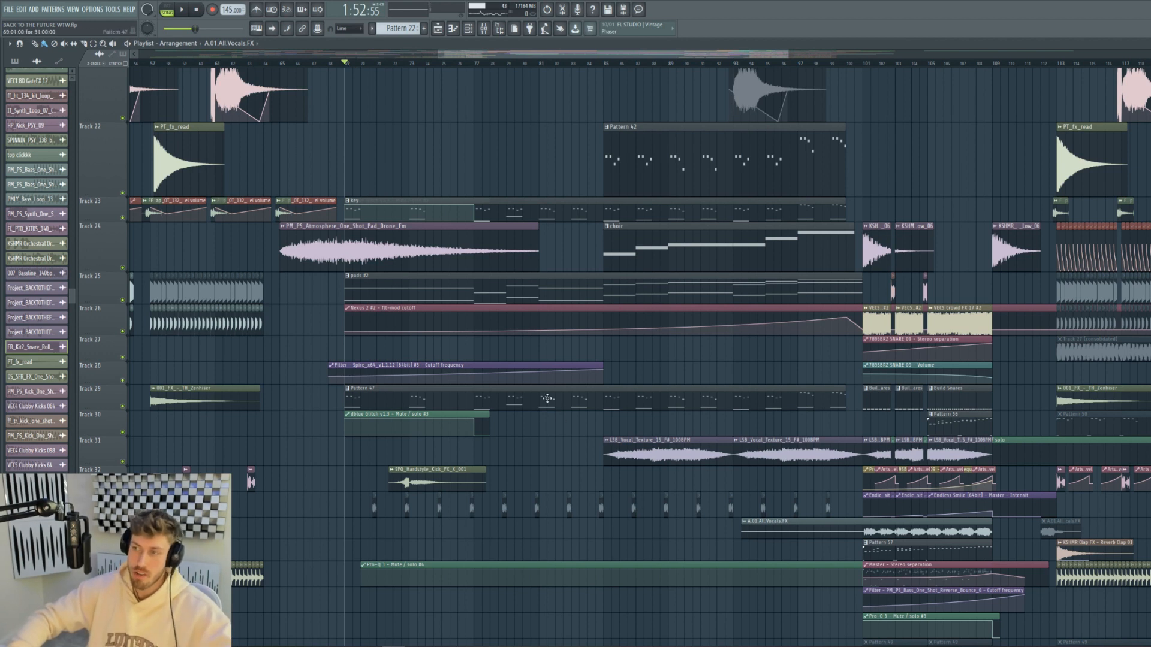
key(space)
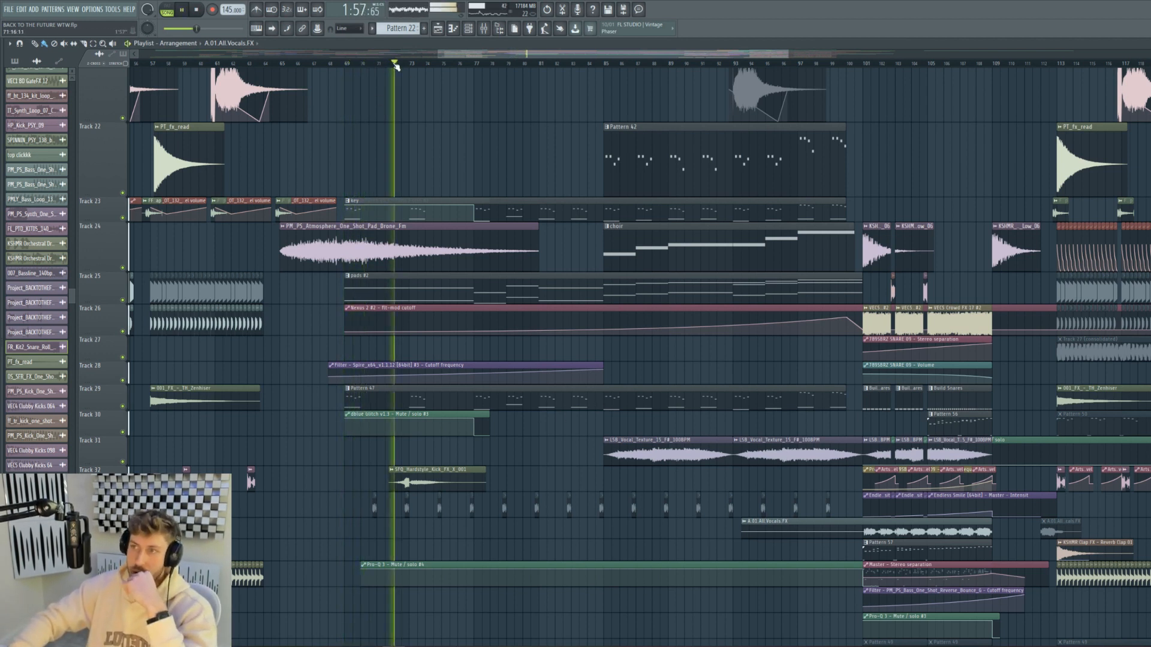
double_click(440, 476)
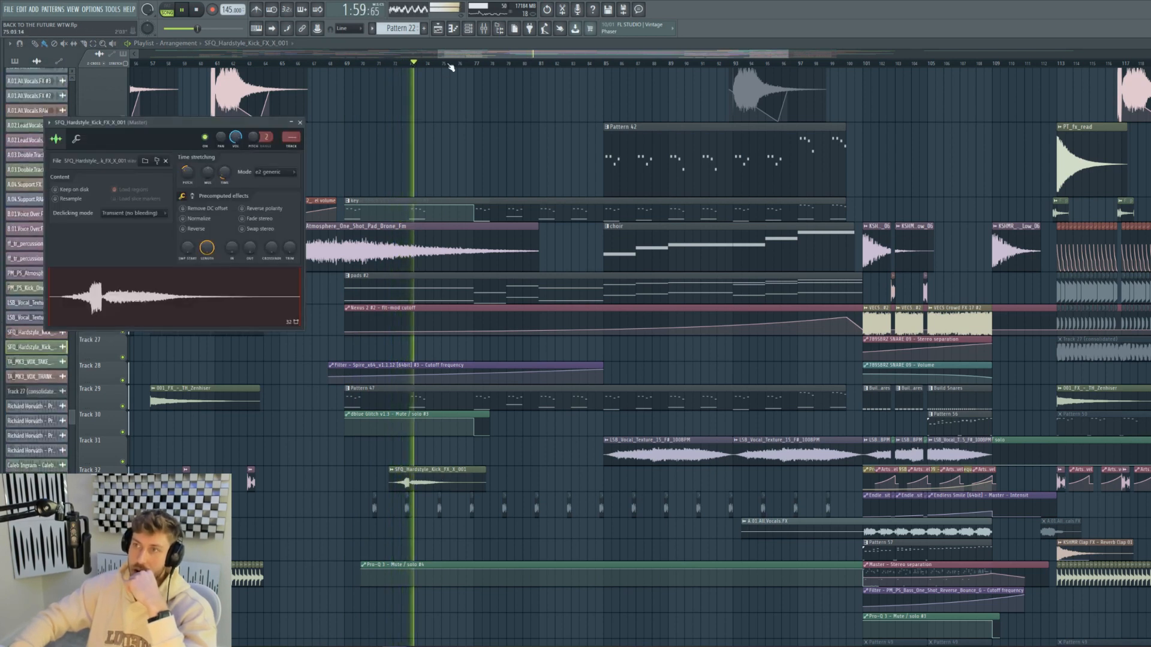
Listen through the break past bar 85 while examining its pads, choir, Pattern 42, vocal texture and automation layers, and stop playback.
drag(467, 54, 491, 64)
scroll(484, 251, down, 4)
scroll(487, 255, down, 2)
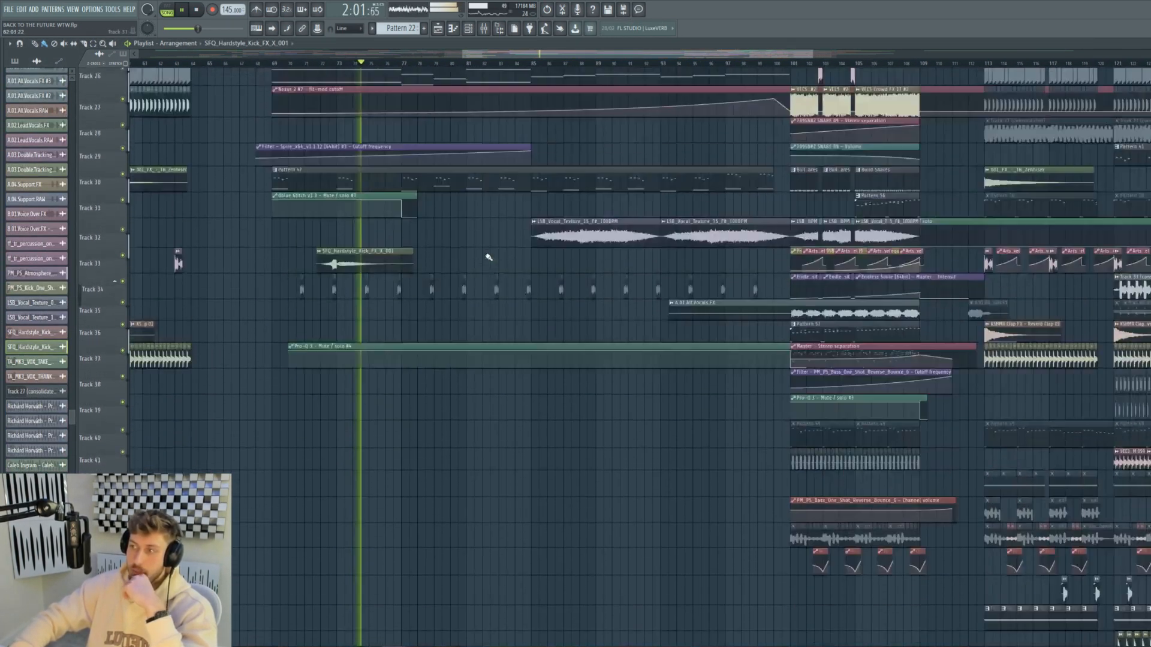
scroll(487, 256, up, 5)
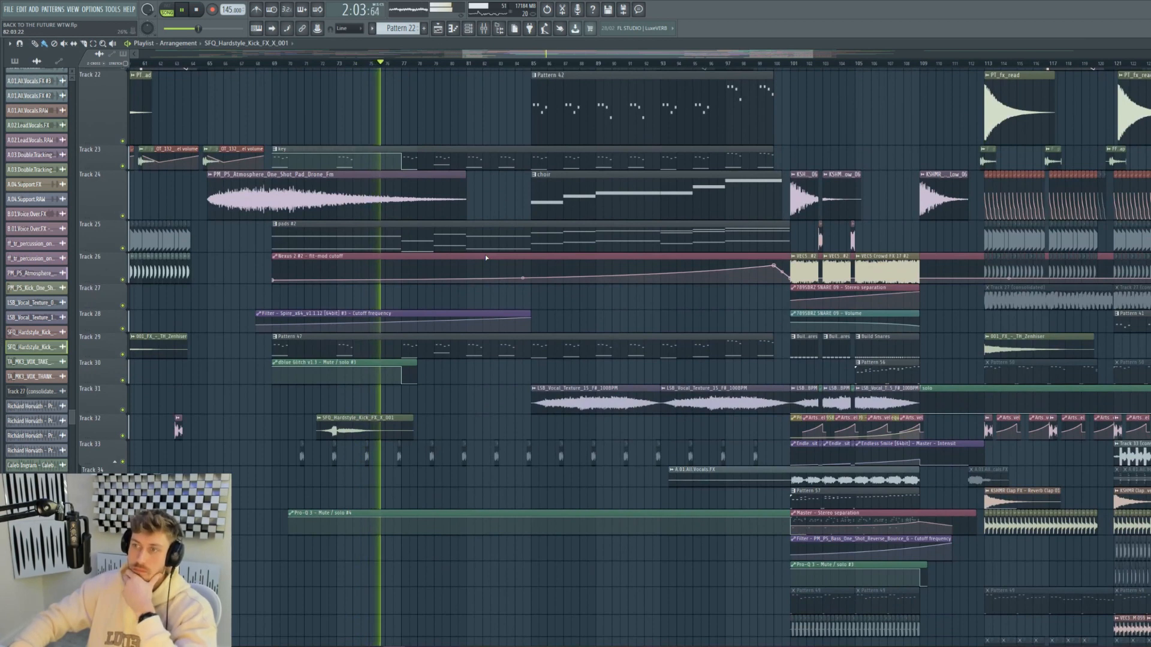
drag(813, 55, 758, 56)
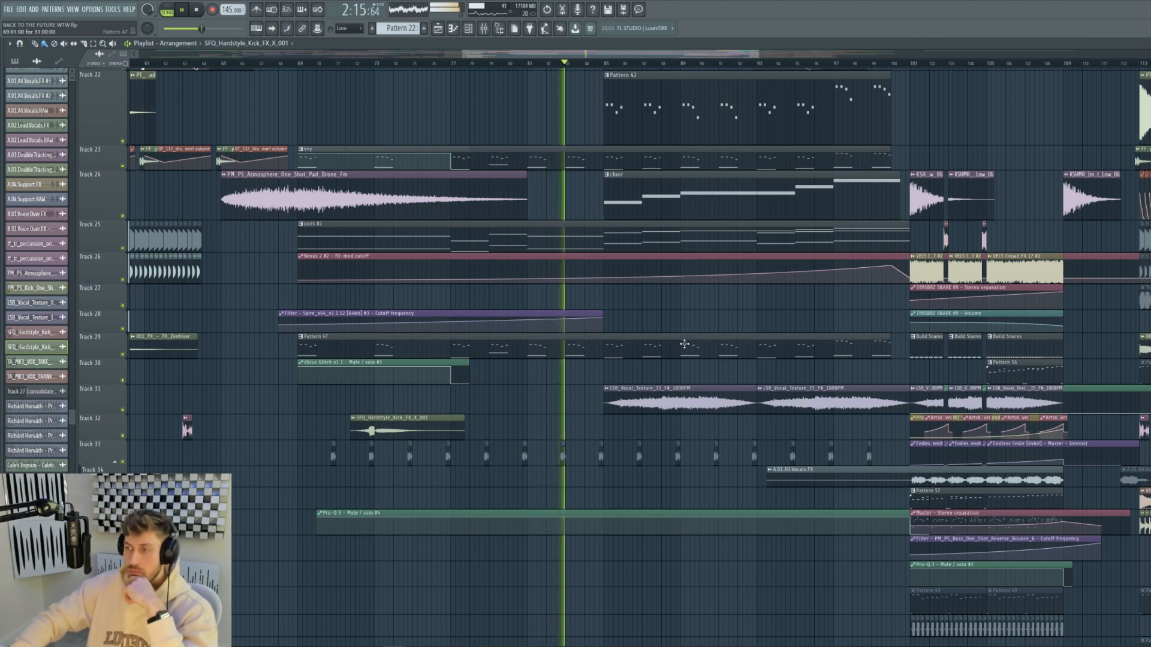
scroll(682, 343, up, 3)
scroll(680, 342, up, 6)
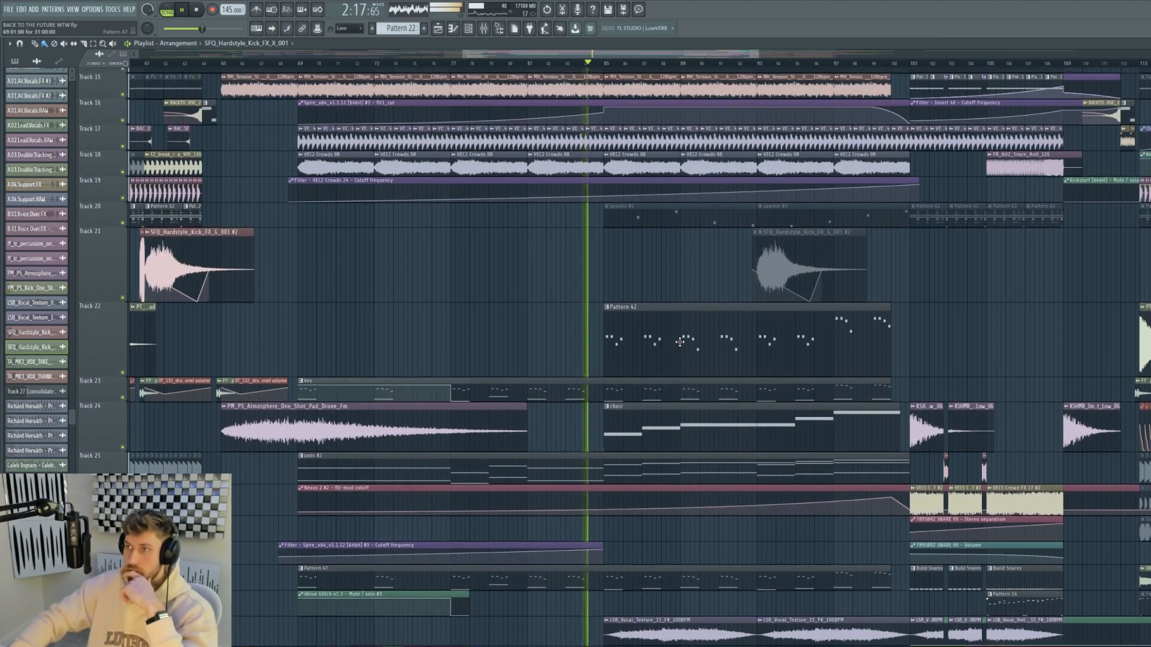
scroll(679, 342, down, 5)
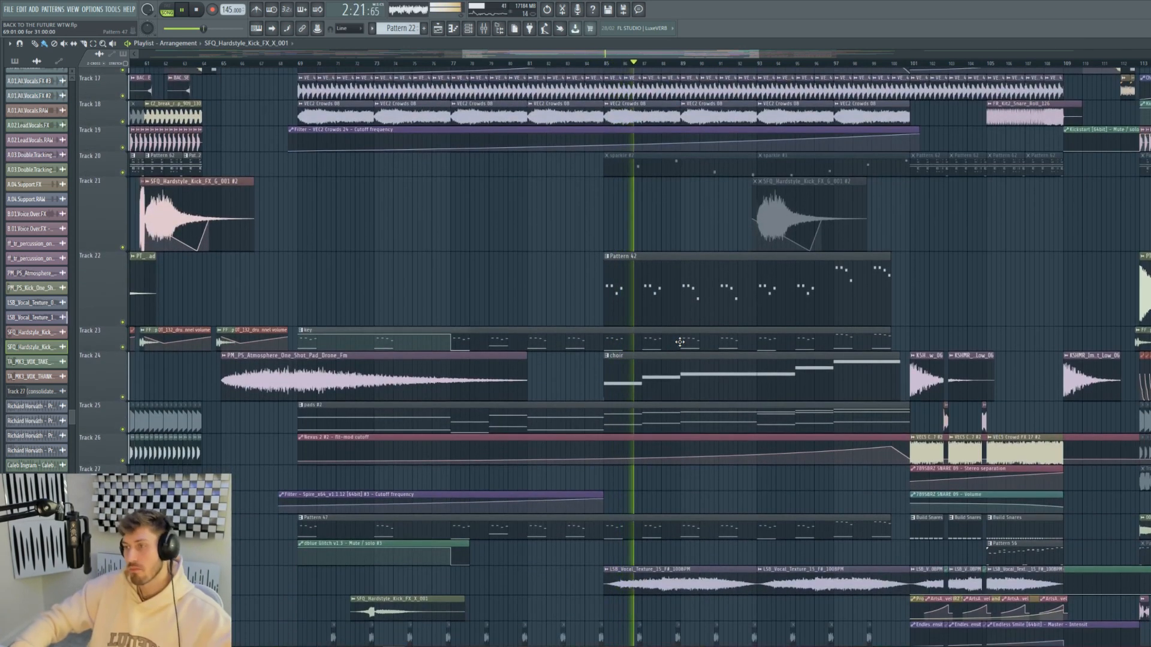
scroll(680, 342, down, 4)
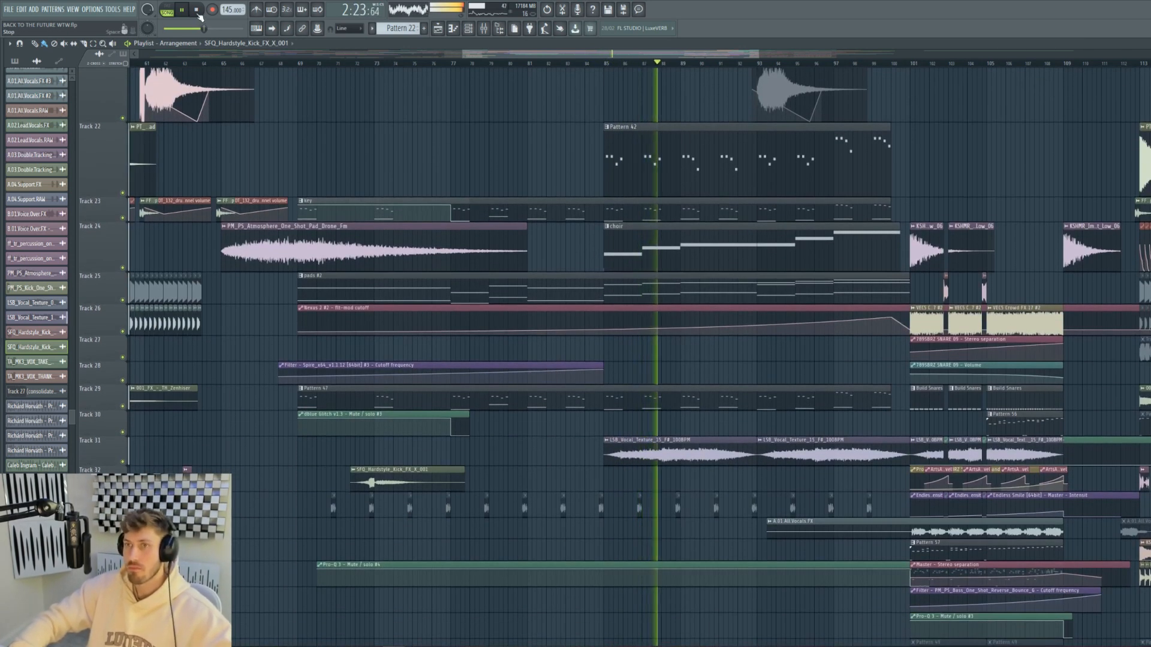
key(space)
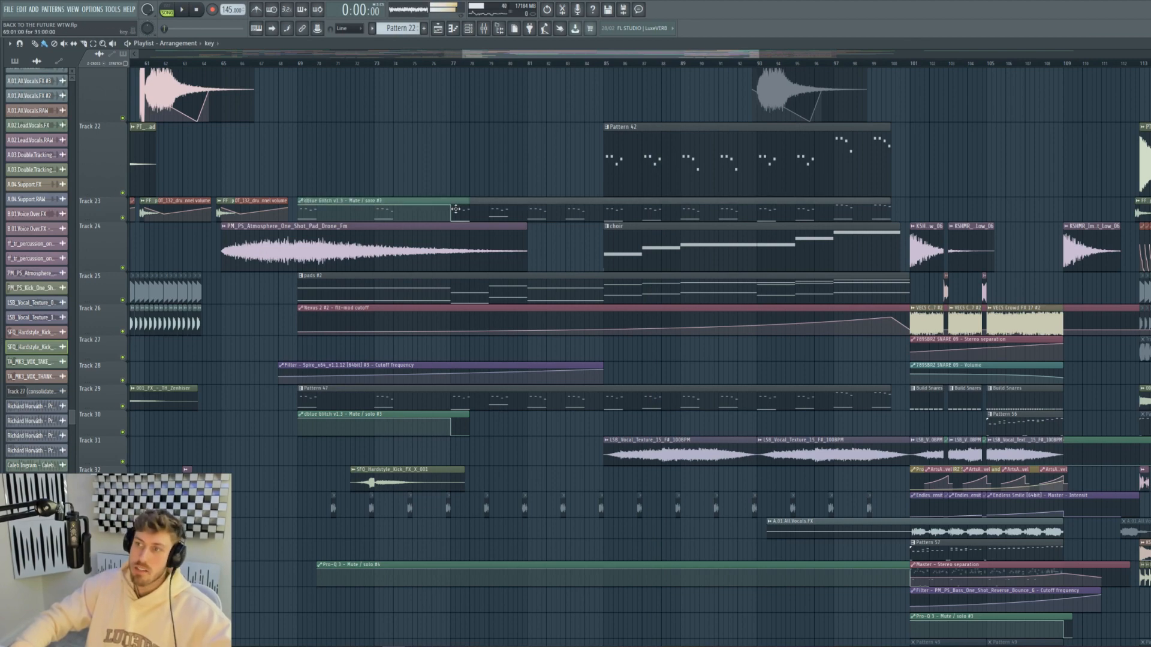
Open the track 23 key pattern's notes and show its instruments in the Channel rack.
double_click(455, 208)
click(468, 29)
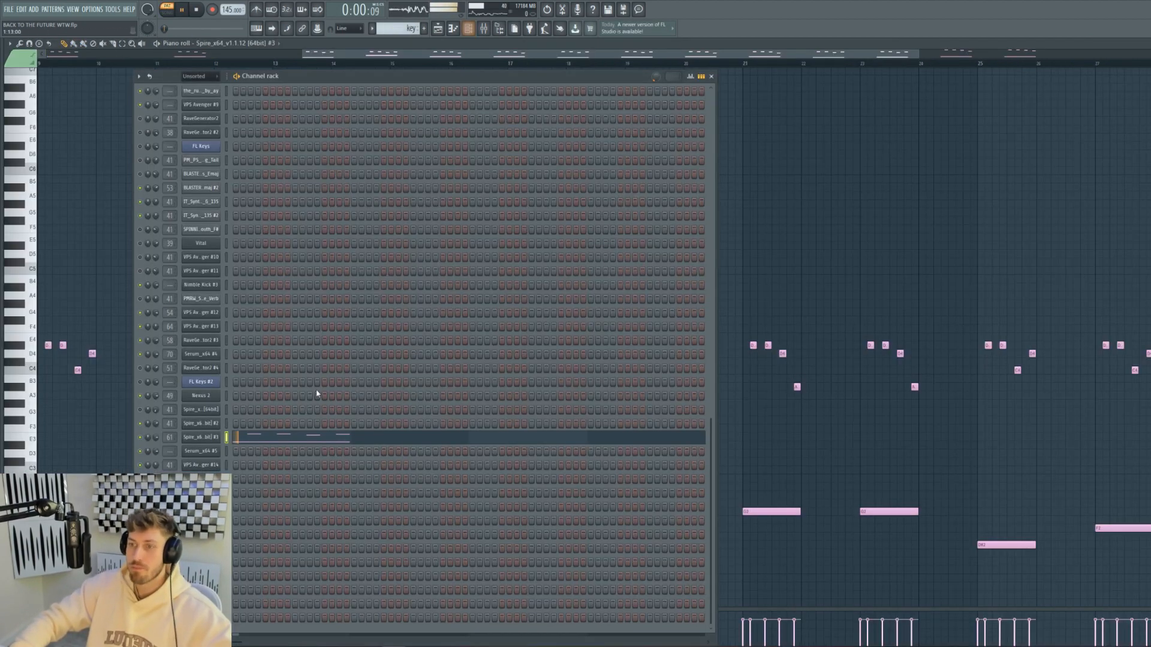